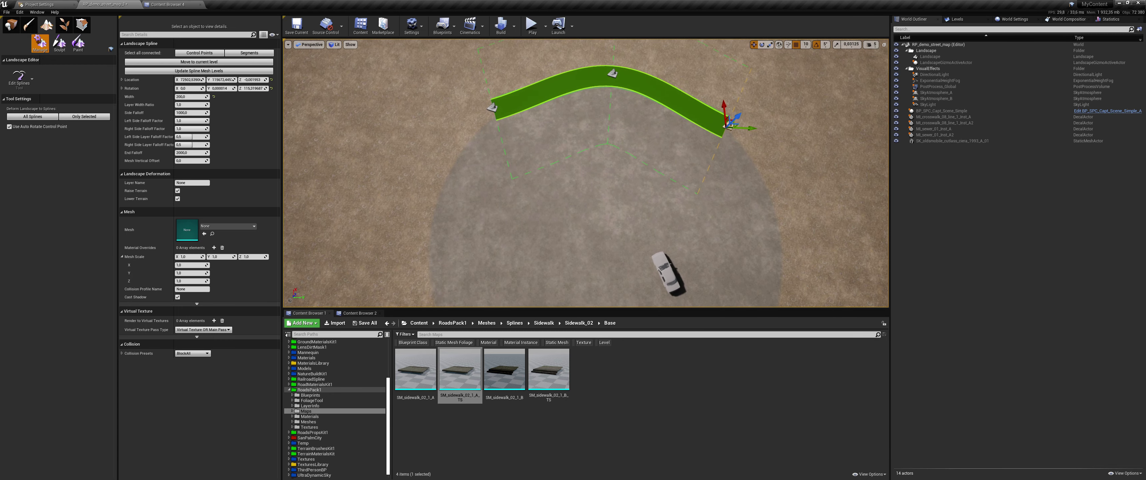
Step: Extend the landscape spline from its end control point around the paved circle towards the straight road with four more control points
right_drag(694, 120, 676, 121)
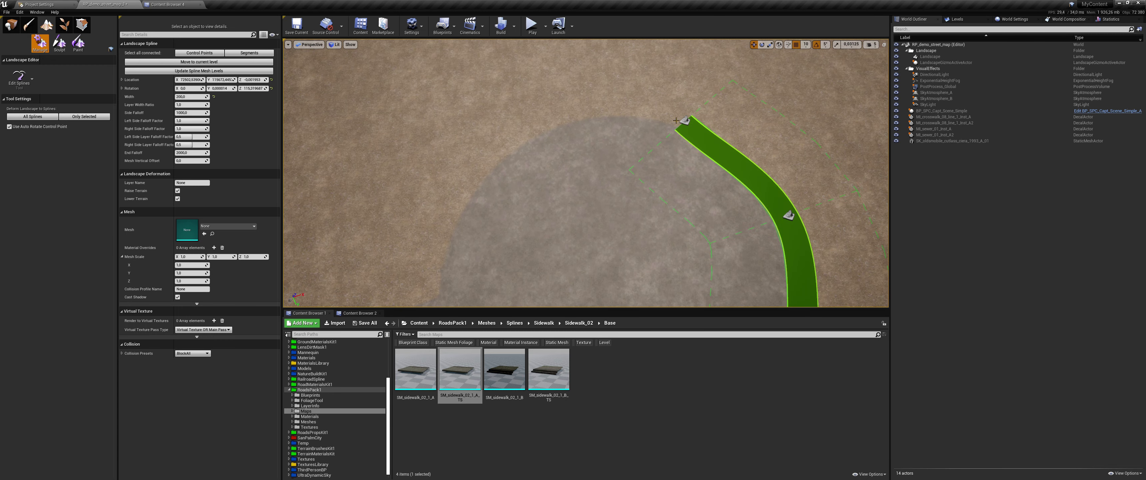
click(685, 122)
ctrl+click(584, 118)
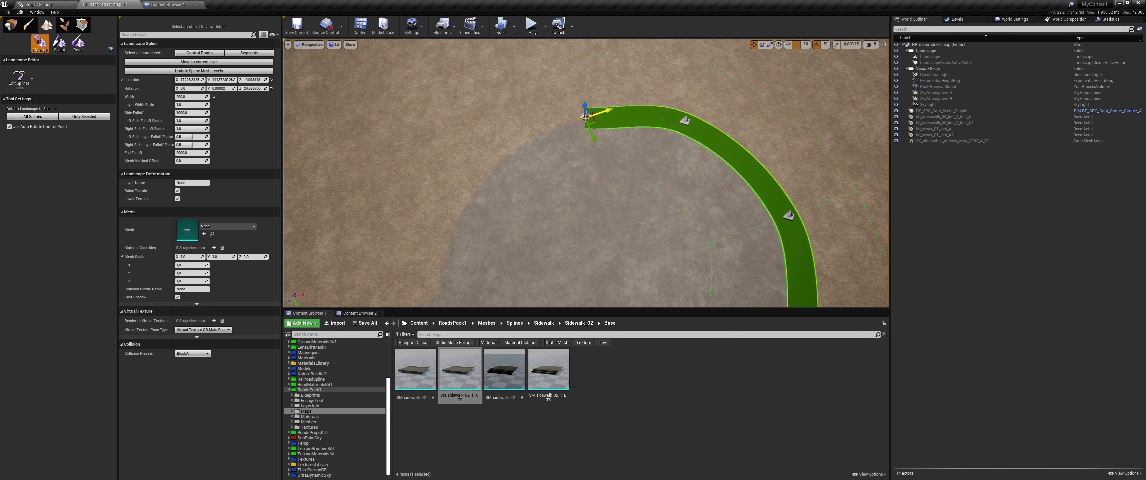
right_drag(586, 154, 565, 149)
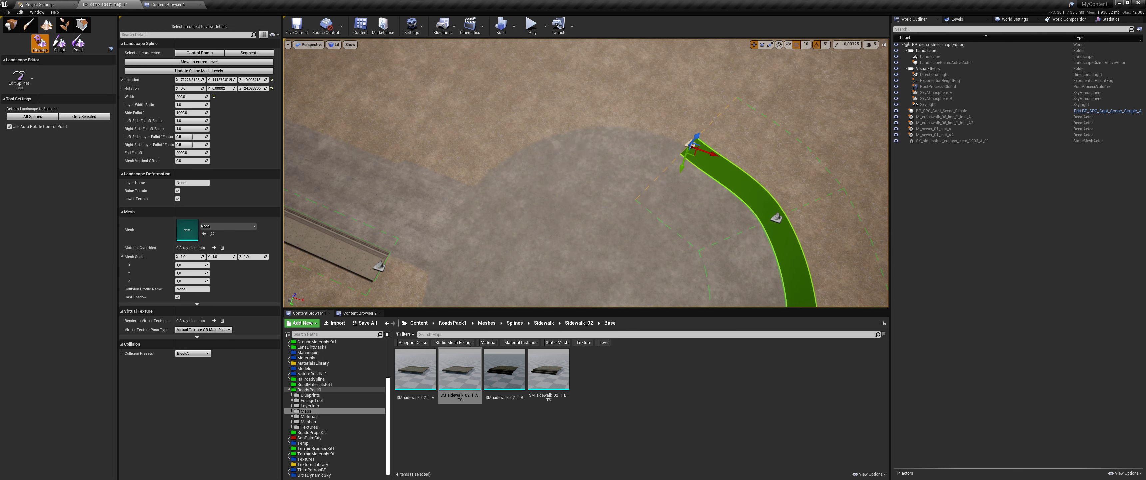
ctrl+click(580, 127)
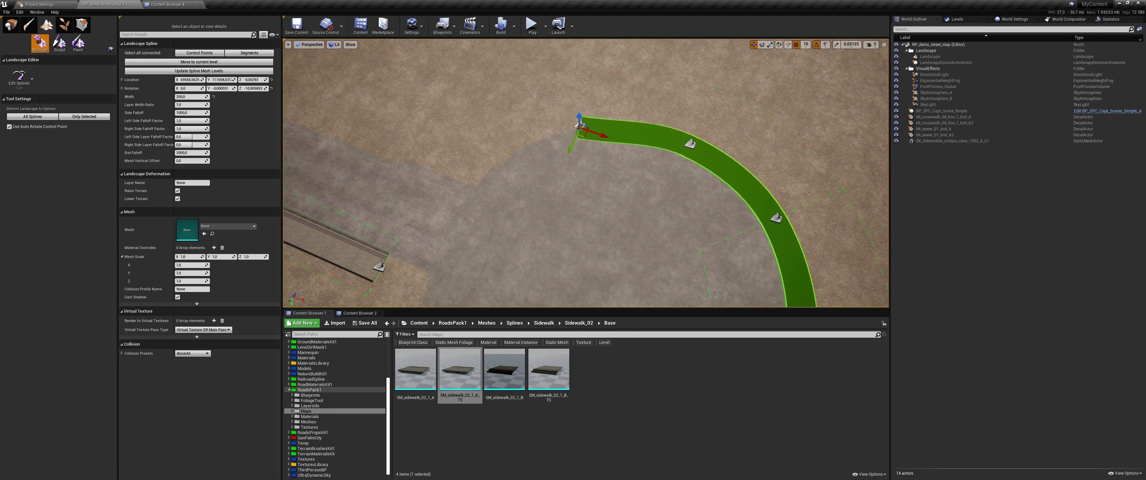
ctrl+click(499, 162)
ctrl+click(433, 171)
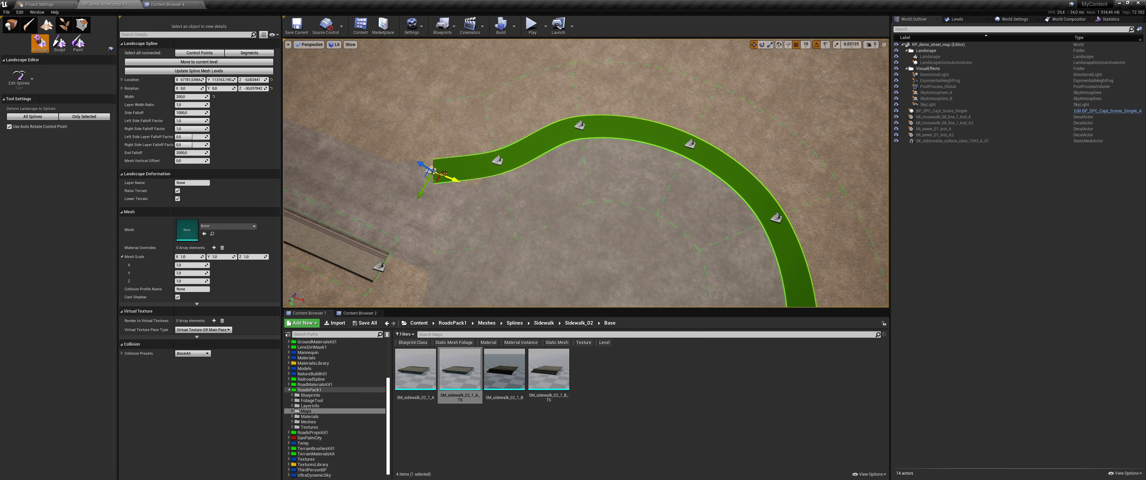
Step: Add a control point at the far end of the straight road and reset the rotation of the point where the circle meets that road
right_drag(433, 171, 382, 172)
right_drag(530, 206, 548, 206)
ctrl+click(388, 245)
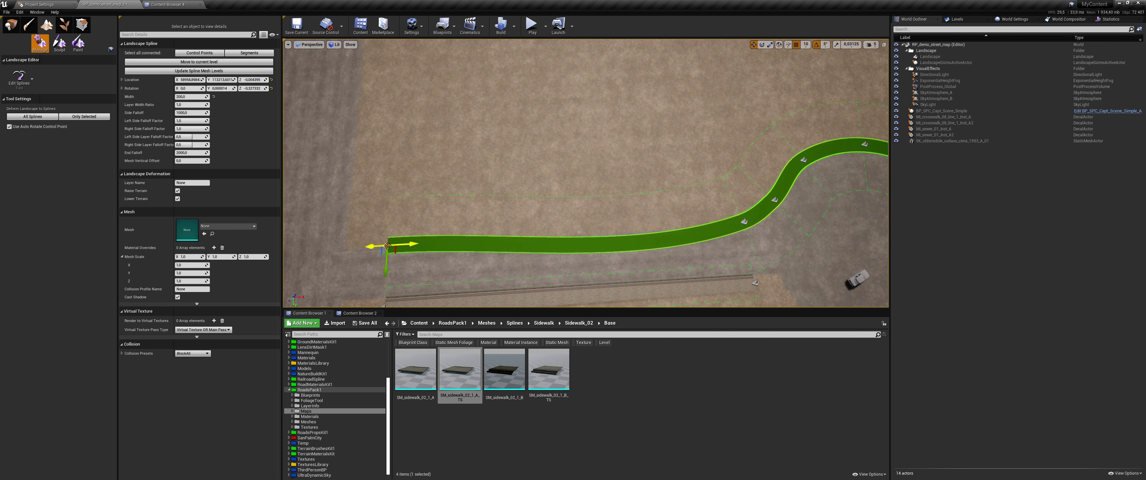
click(746, 222)
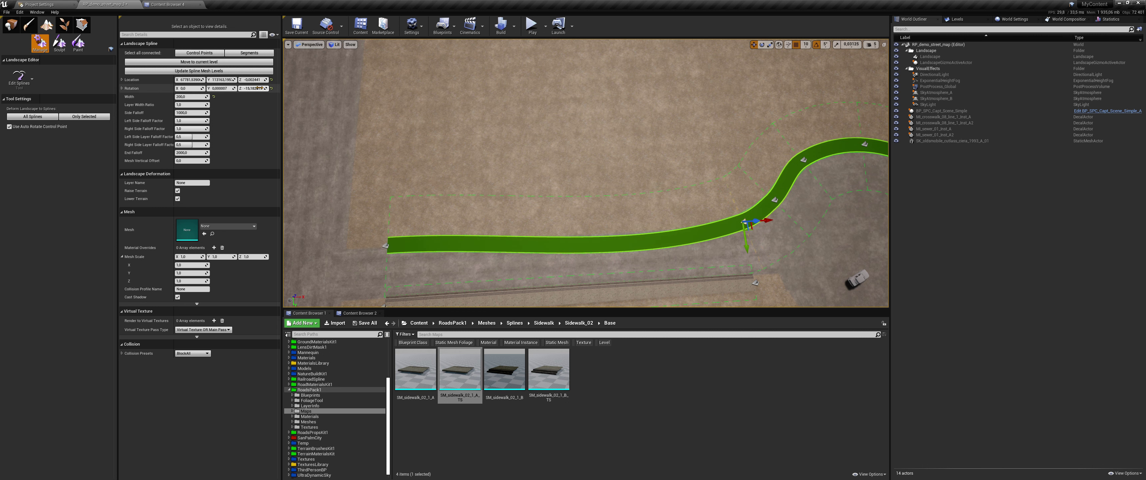
click(272, 88)
Step: Reposition and rotate the control point just before the road corner to smooth the bend out of the circle
right_drag(434, 138, 434, 138)
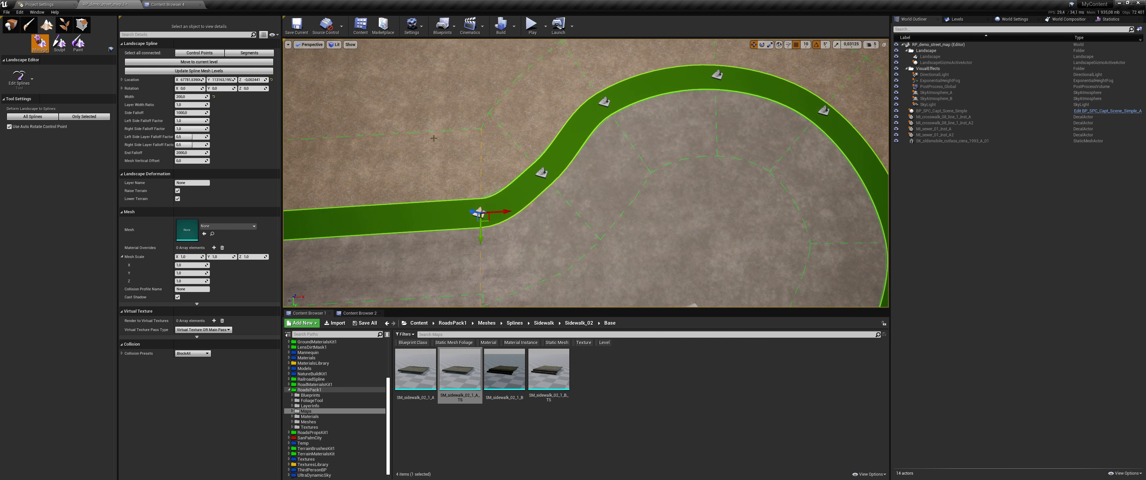
click(543, 171)
mouse_move(550, 183)
mouse_down()
mouse_move(559, 171)
mouse_move(577, 180)
mouse_move(555, 171)
mouse_up()
key(e)
click(578, 188)
click(546, 164)
key(w)
Step: At the spline's opposite end, nudge the last two control points outward and rotate the end point to follow the circle's edge
right_drag(565, 178, 730, 186)
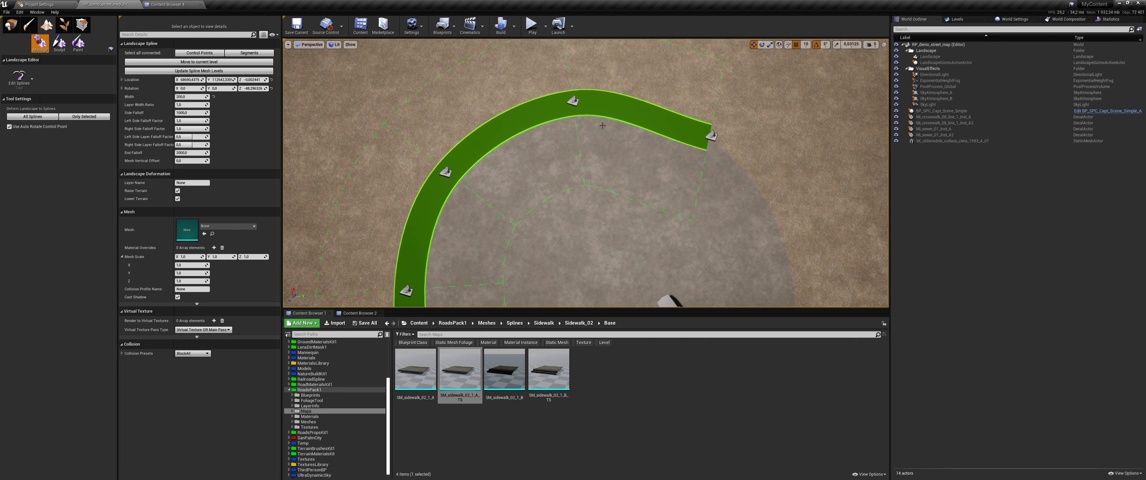
click(575, 96)
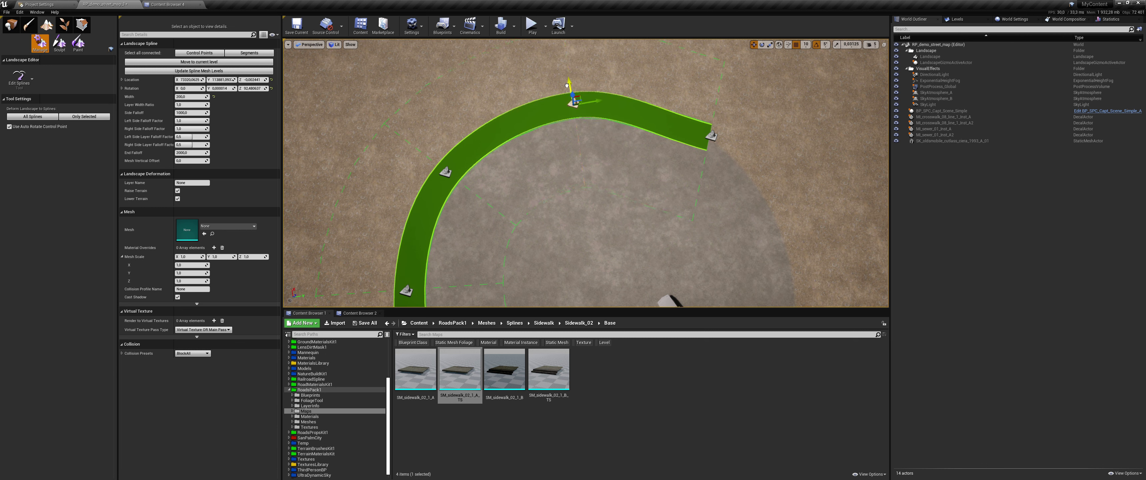
click(713, 134)
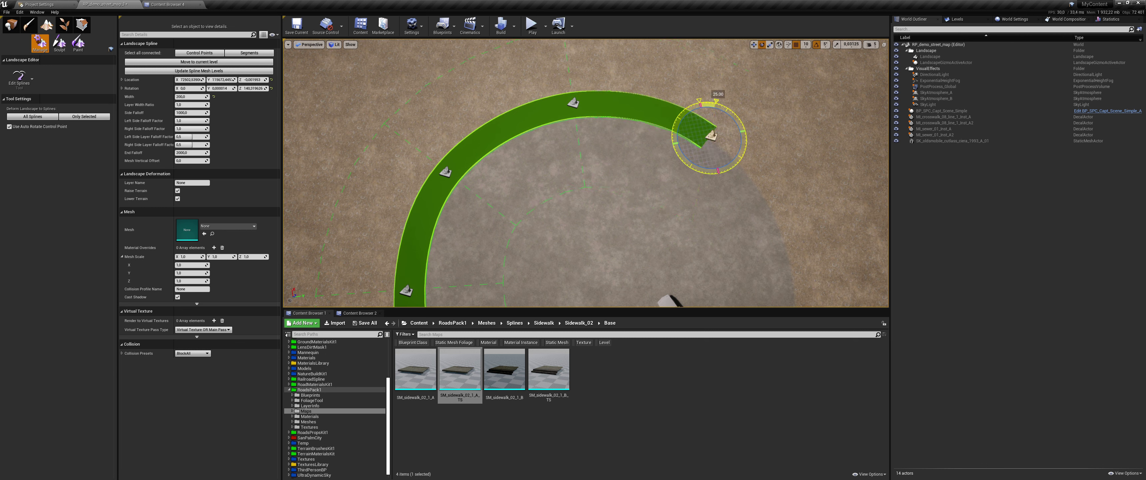
right_drag(729, 131, 548, 111)
drag(543, 112, 545, 108)
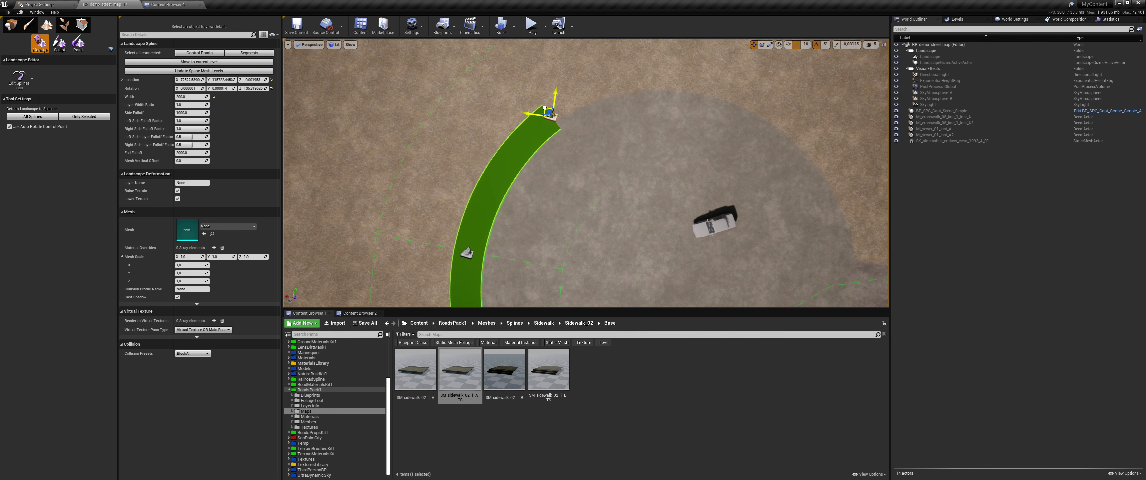
Step: Add a control point farther around the circle, rotate it to follow the curve and move it slightly outward
ctrl+click(694, 91)
key(e)
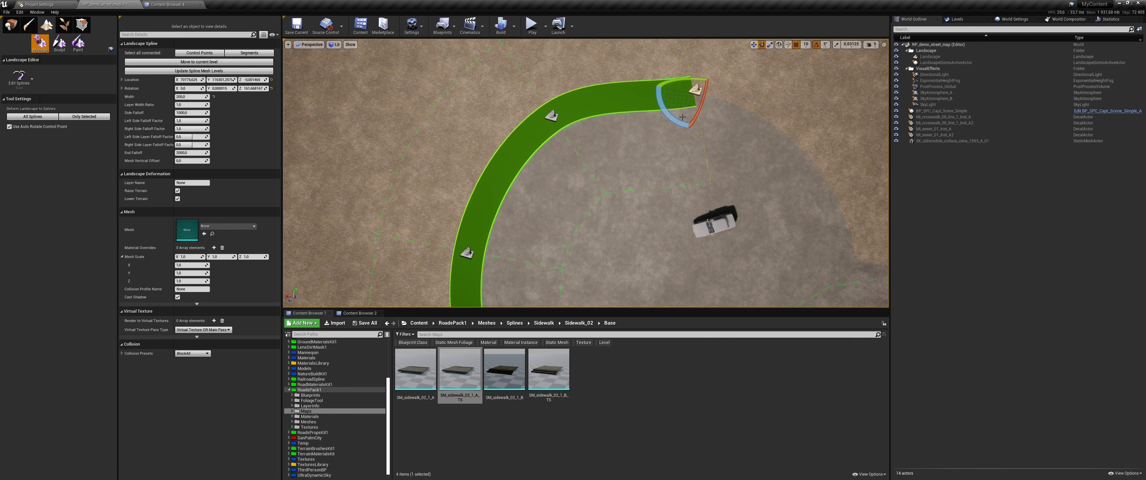
drag(687, 126, 677, 119)
key(w)
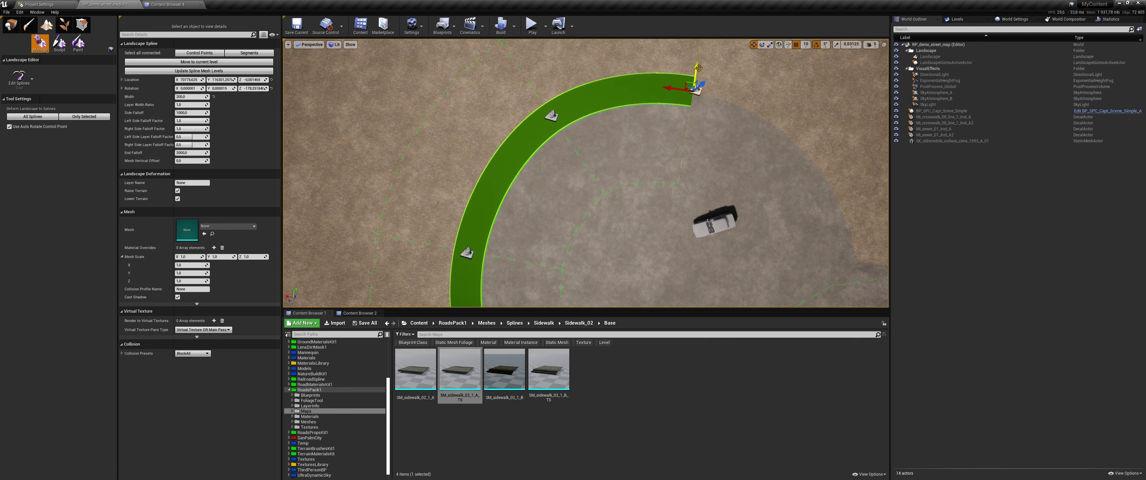
drag(698, 68, 692, 61)
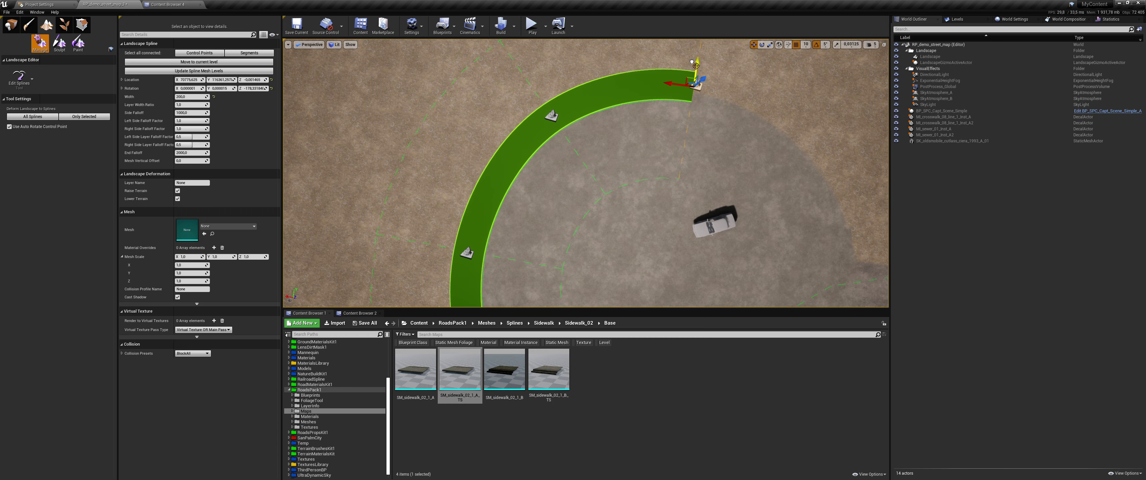
Step: Add another control point along the circle's edge near the second sidewalk and rotate it to round the curve
right_drag(711, 123, 747, 117)
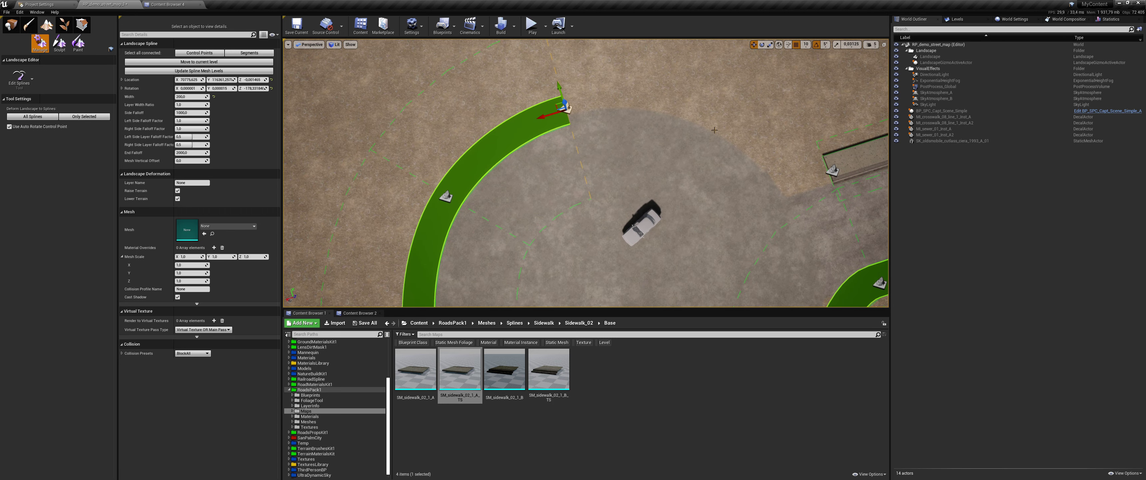
ctrl+click(714, 130)
key(e)
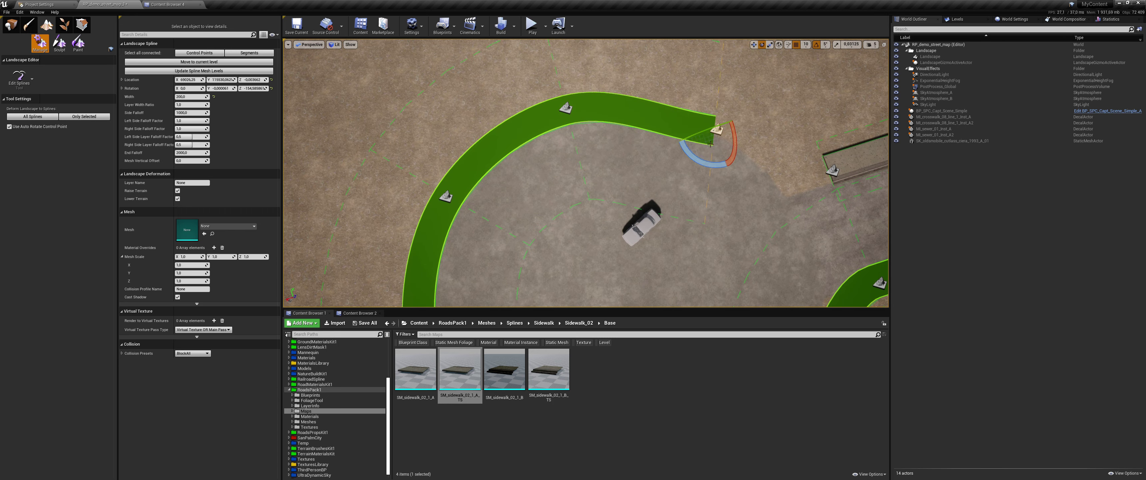
drag(700, 160, 676, 128)
Step: Delete the old separate sidewalk spline along the straight road by selecting all its connected control points
right_drag(717, 169, 654, 169)
key(d)
click(578, 179)
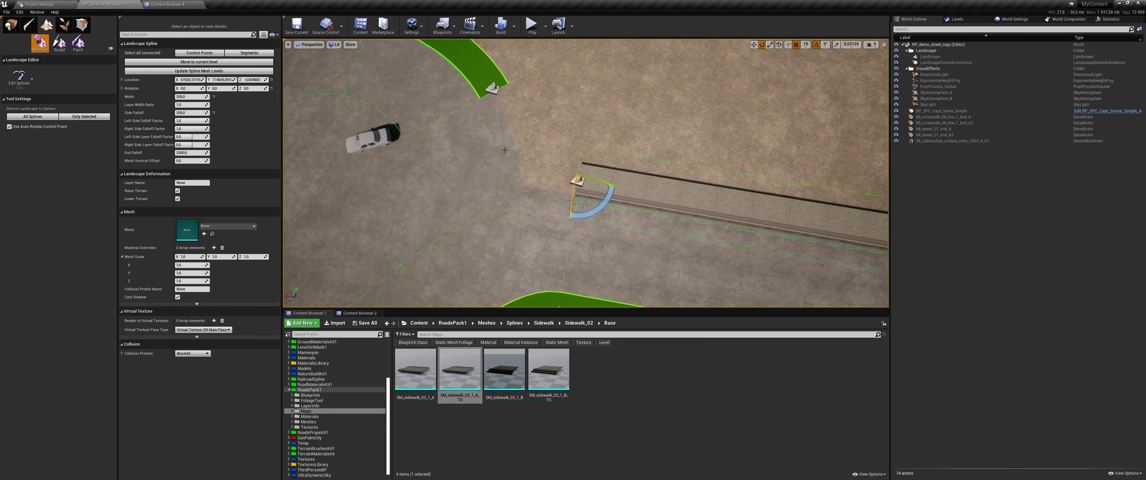
click(194, 53)
key(Delete)
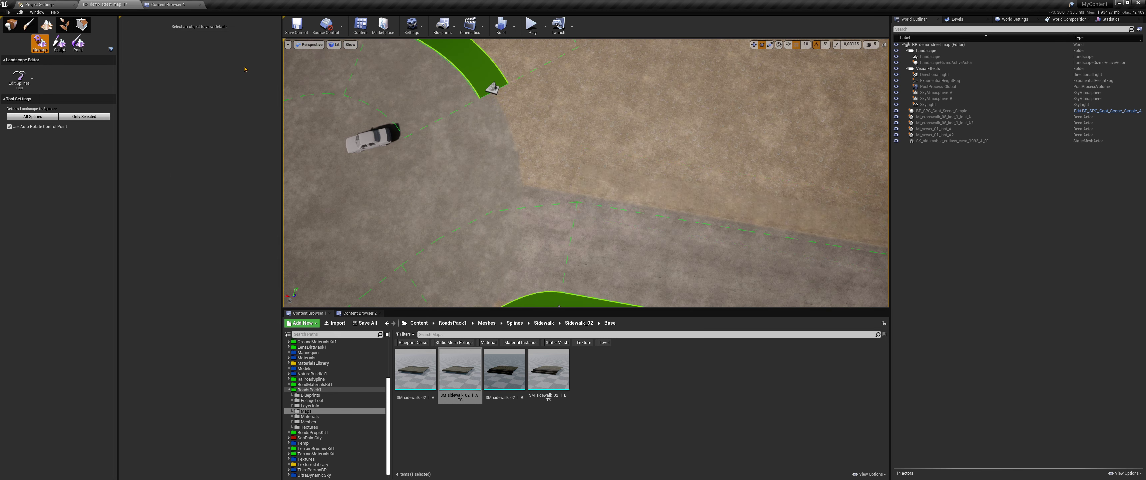
click(493, 87)
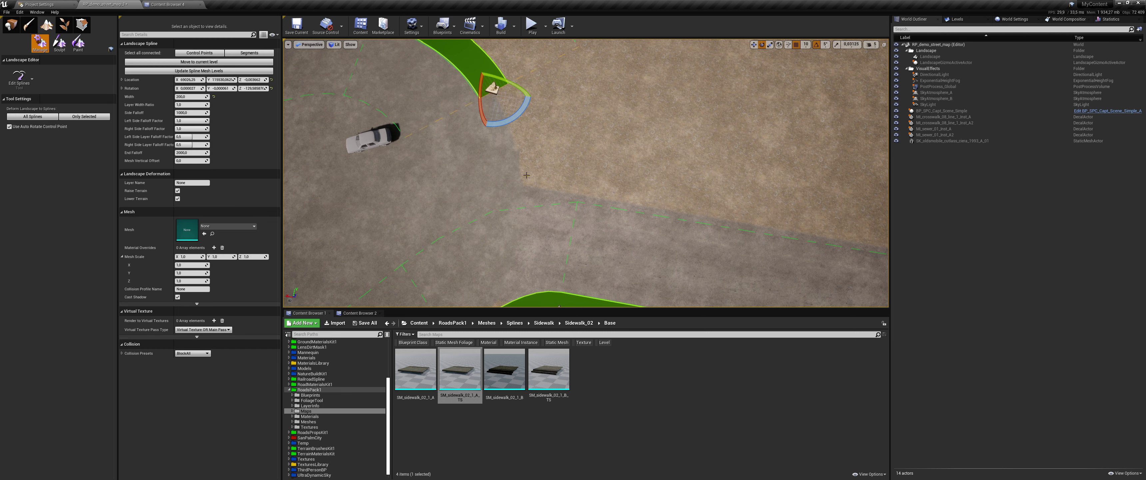
ctrl+click(541, 171)
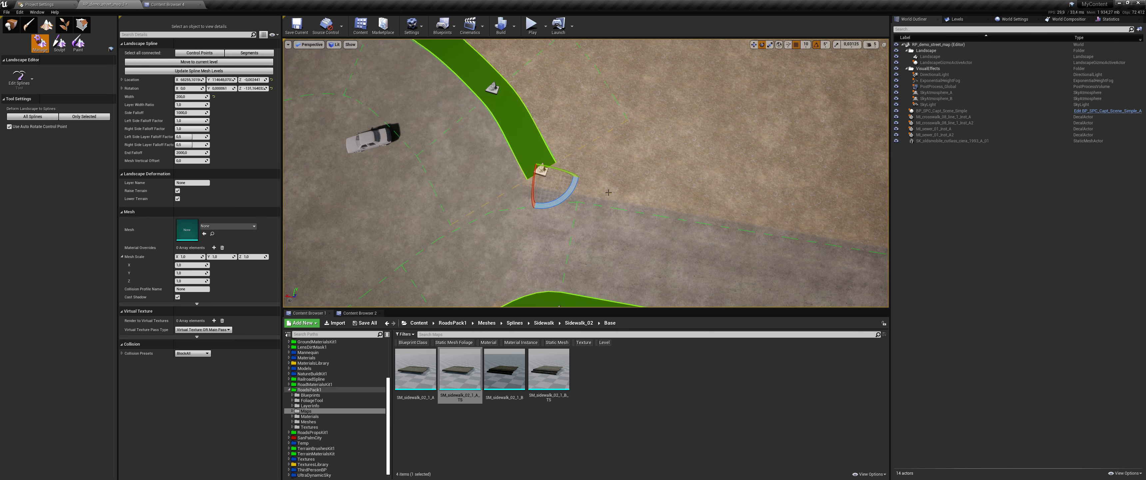
right_drag(613, 197, 565, 169)
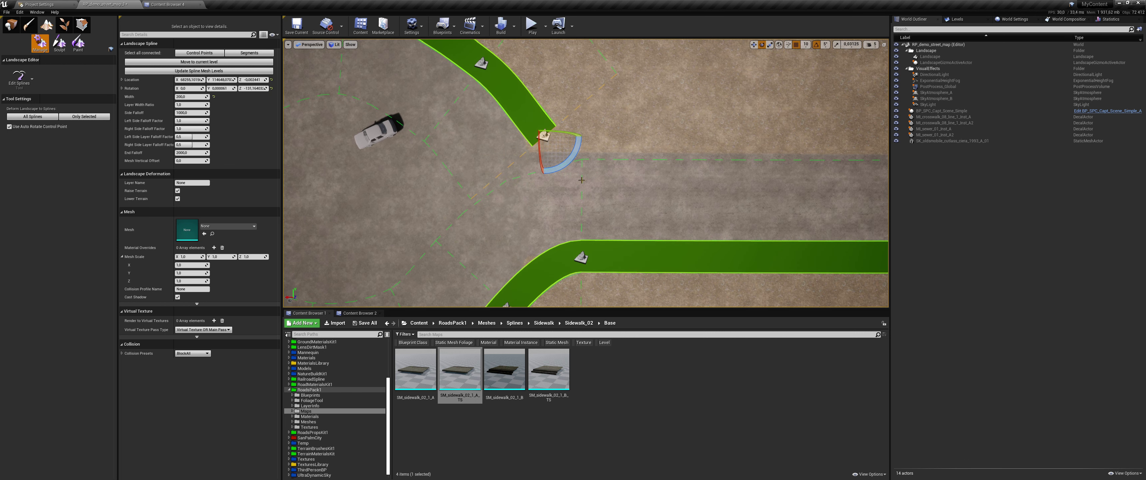
key(Delete)
Step: Extend the circle spline with a control point at the road's open corner and rotate it in line with the road edge
click(481, 63)
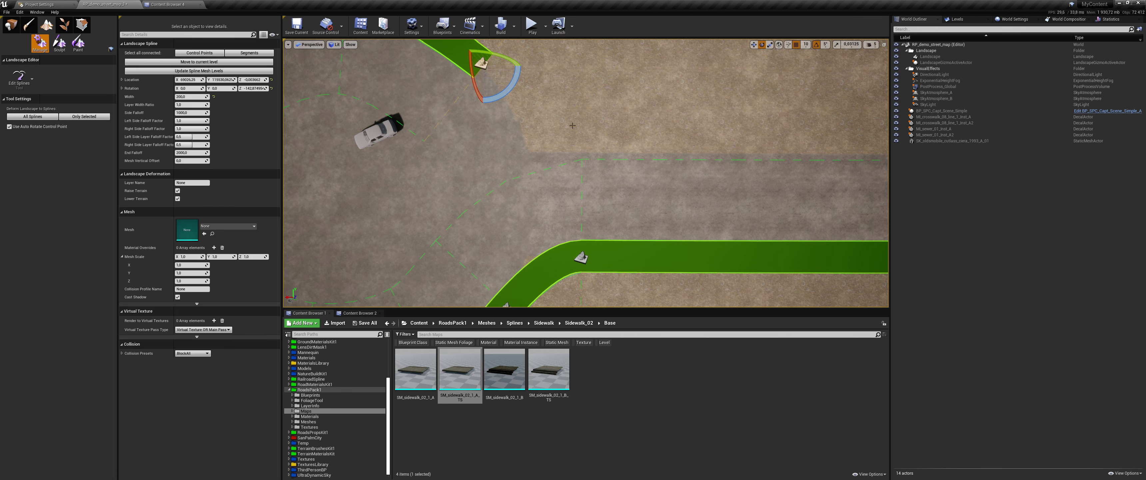
ctrl+click(578, 141)
drag(588, 157, 547, 166)
right_drag(546, 166, 674, 170)
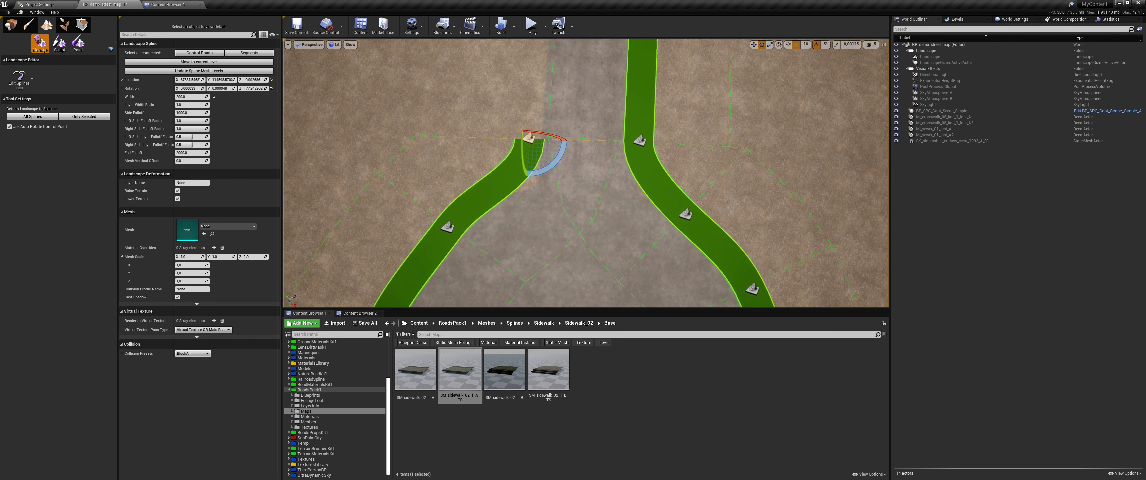
Step: Rotate the control point before the road corner to smooth the transition from the circle to the road
click(447, 225)
right_drag(447, 225, 407, 181)
key(w)
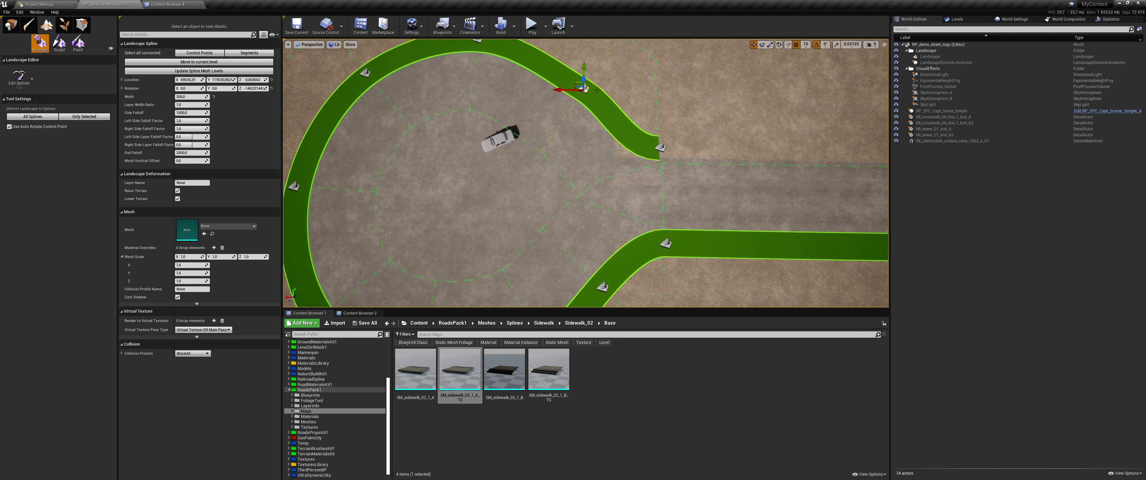
key(e)
drag(598, 119, 591, 119)
key(w)
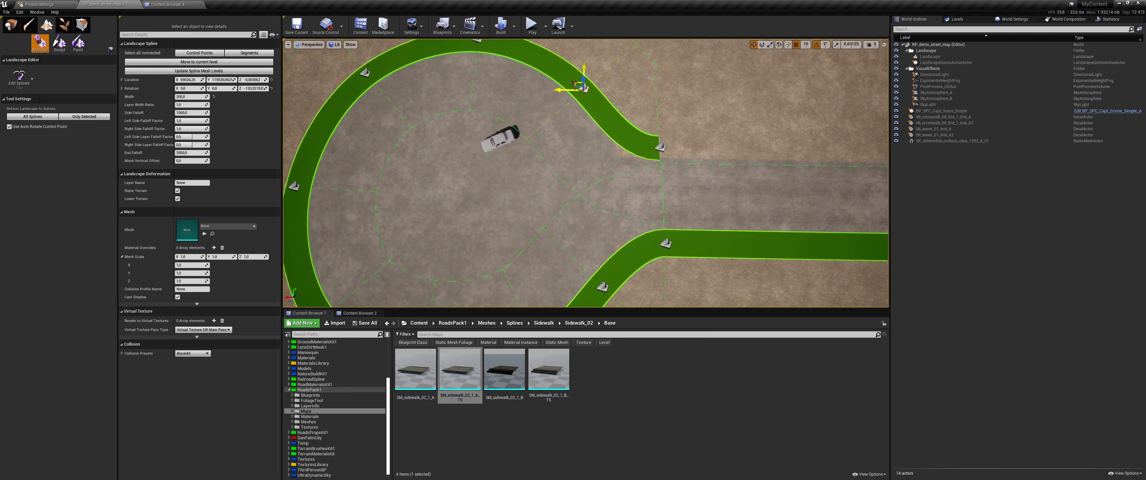
right_drag(606, 247, 608, 258)
click(602, 257)
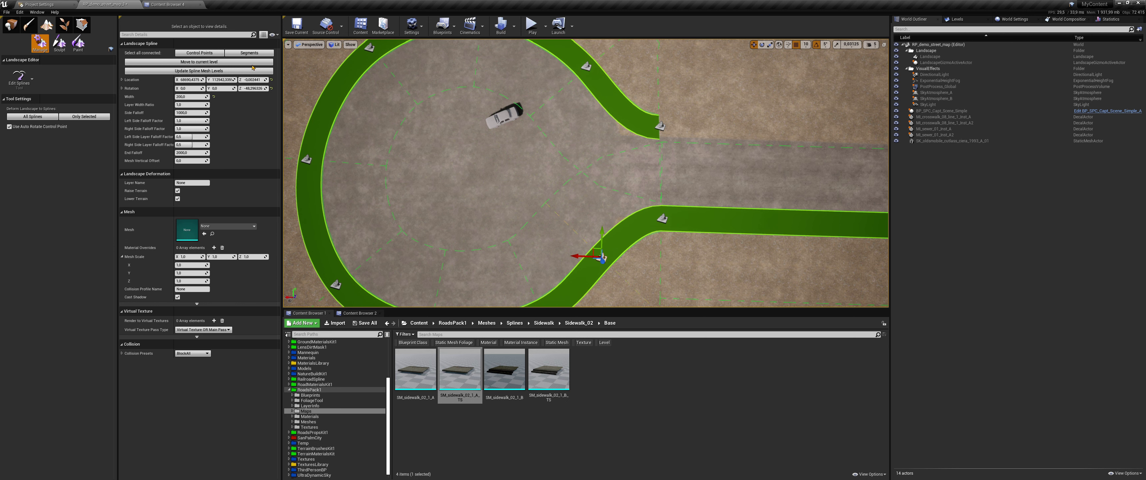
right_drag(574, 139, 574, 121)
click(588, 120)
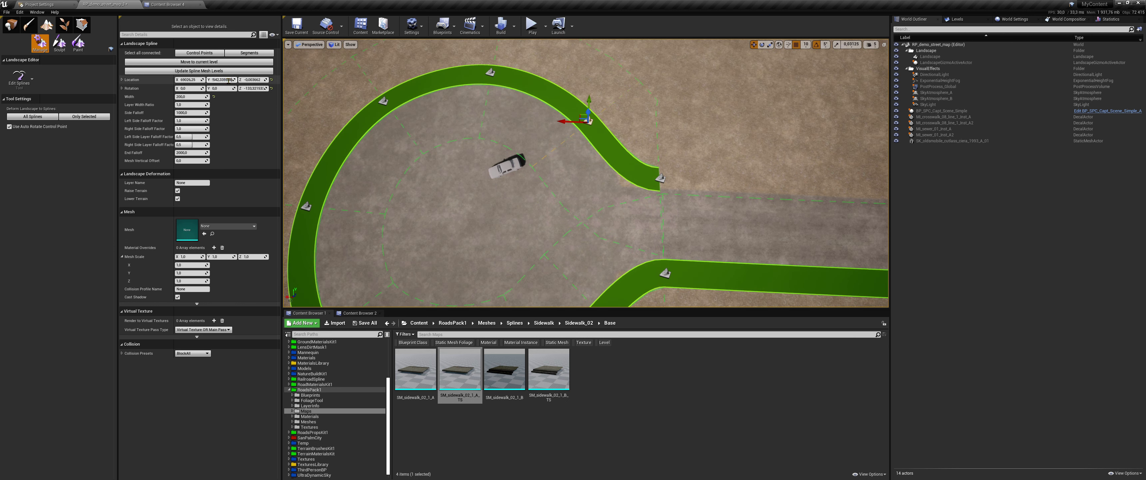
key(Return)
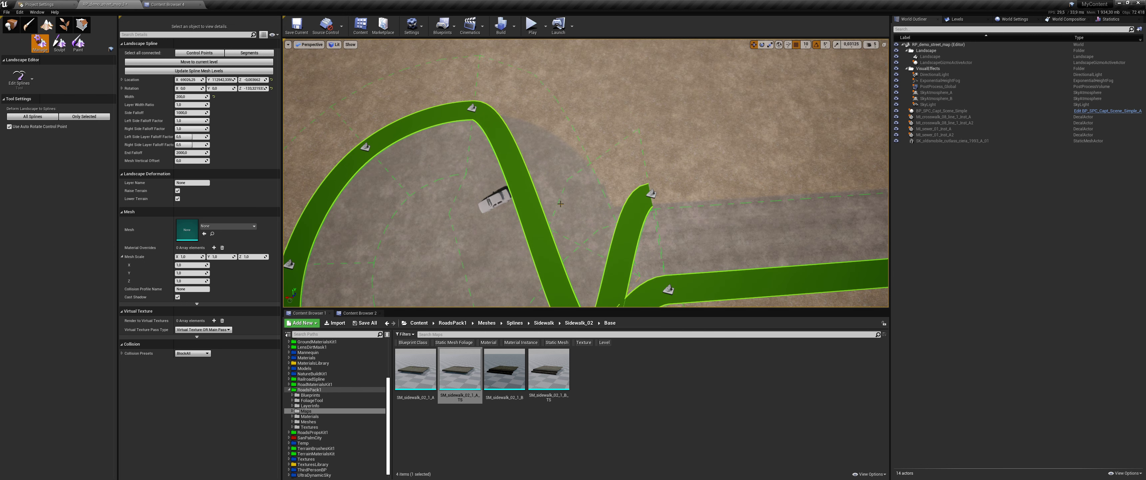
key(ctrl+z)
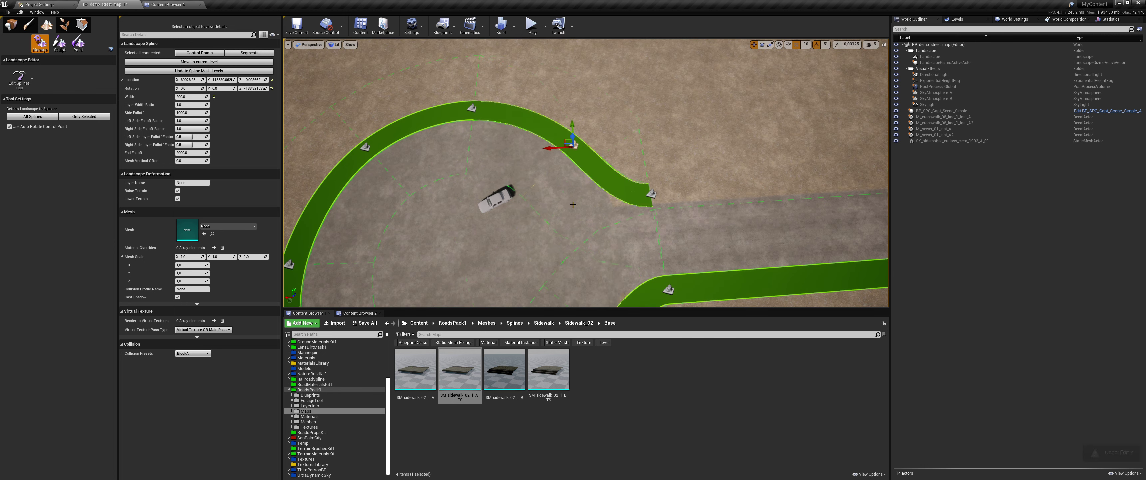
Step: Set the X location of the control point before the new road corner to match its counterpart across the road
right_drag(585, 227, 585, 252)
click(604, 265)
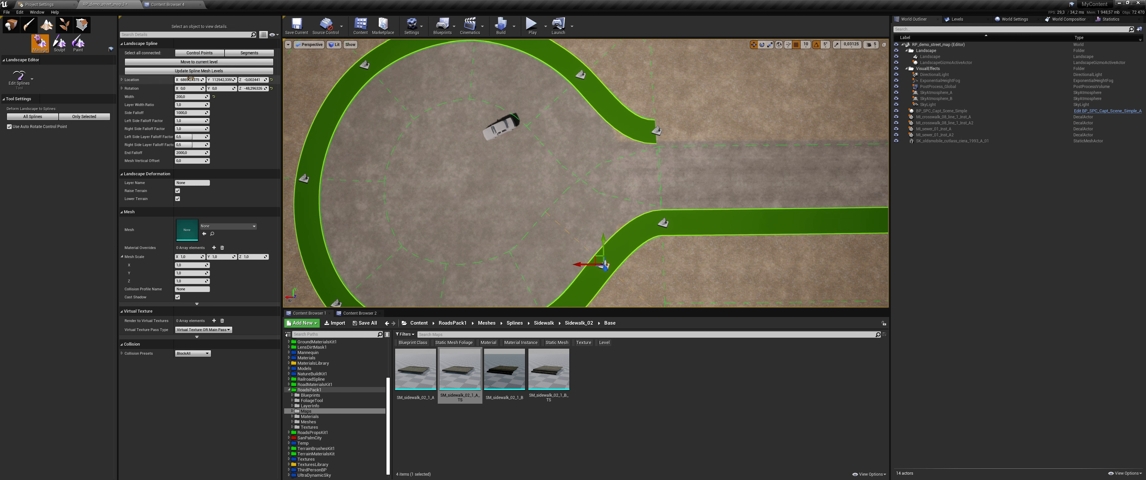
click(581, 76)
right_drag(445, 156, 450, 134)
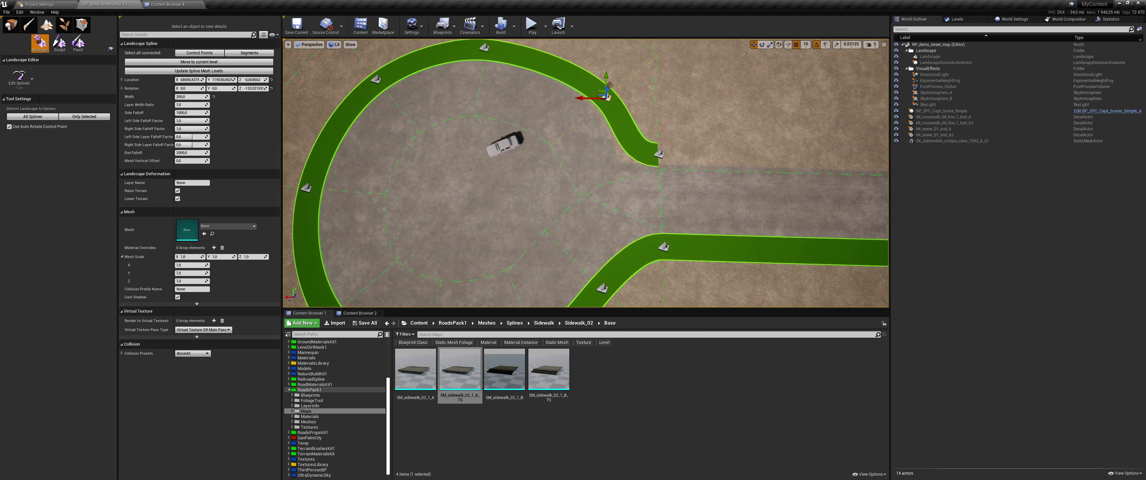
Step: Toggle the gizmo's coordinate space, shift the control point before the new road corner and rotate it by 10 degrees
right_drag(650, 152, 788, 156)
click(779, 45)
drag(522, 129, 528, 136)
right_drag(534, 140, 389, 136)
right_drag(608, 146, 636, 147)
drag(576, 177, 595, 194)
key(e)
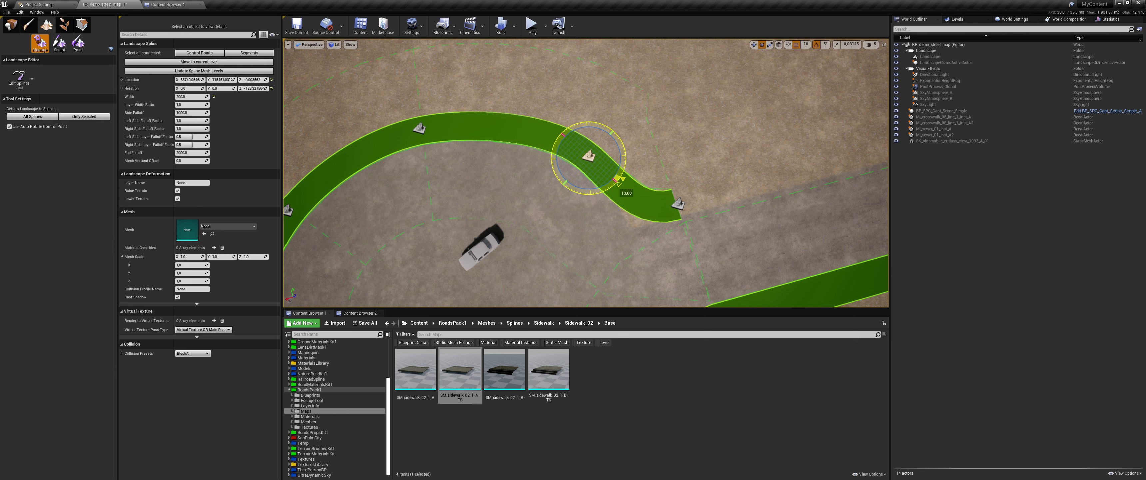
Step: Set the start tangent length of the spline segment leading into that control point to about 2200
click(579, 167)
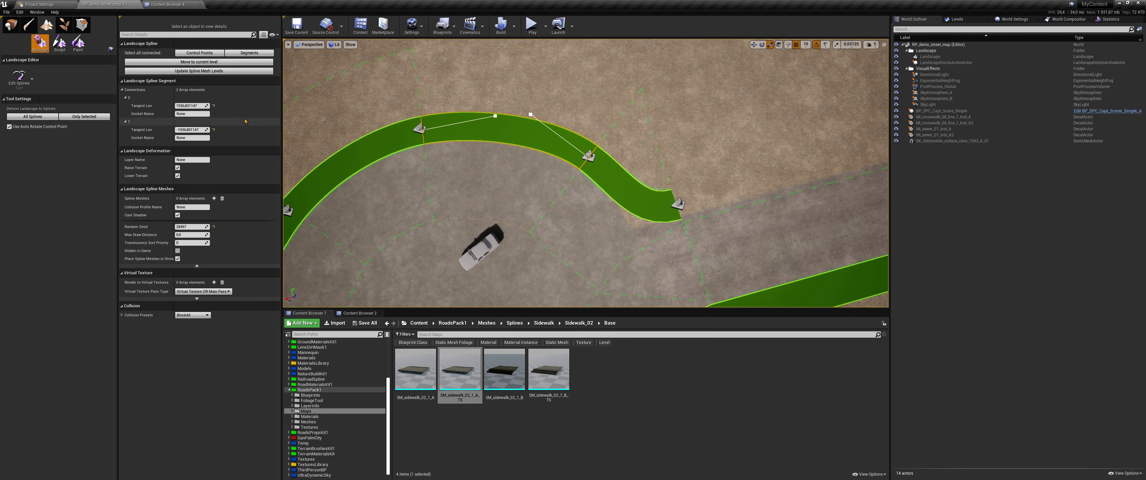
drag(192, 106, 199, 105)
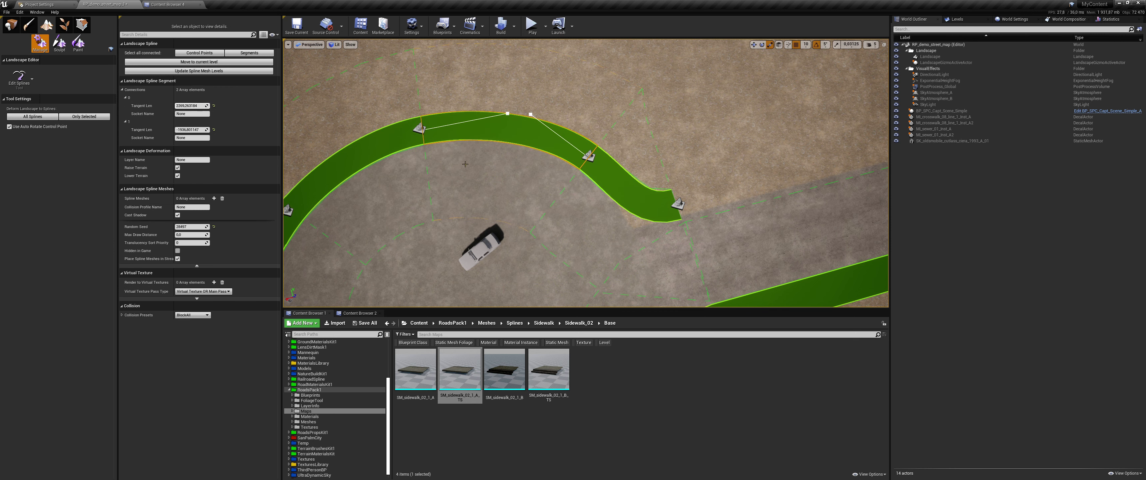
Step: Extend the spline from the corner control point along the open side of the straight road to the road's end
click(525, 187)
right_drag(525, 187, 543, 173)
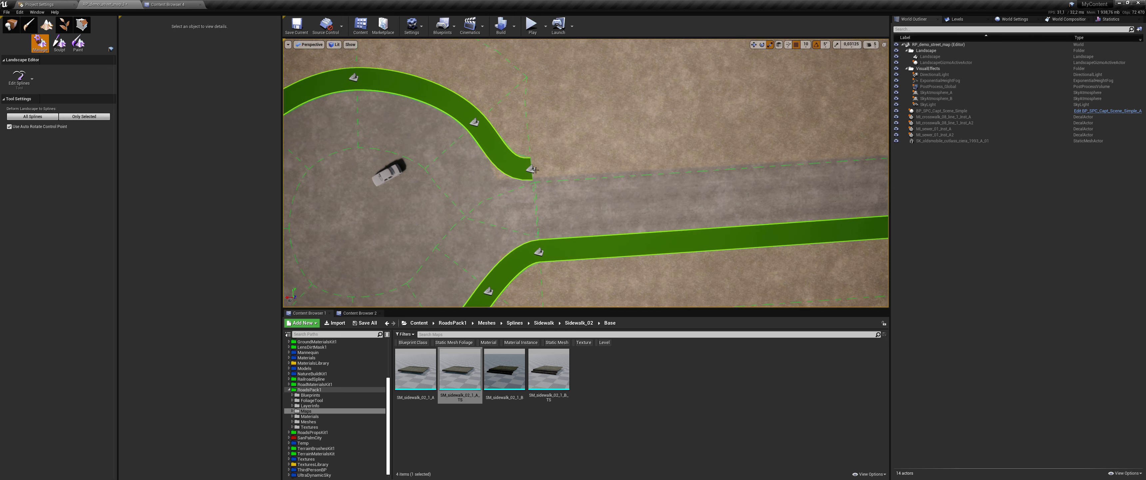
click(532, 169)
middle_drag(535, 169, 710, 155)
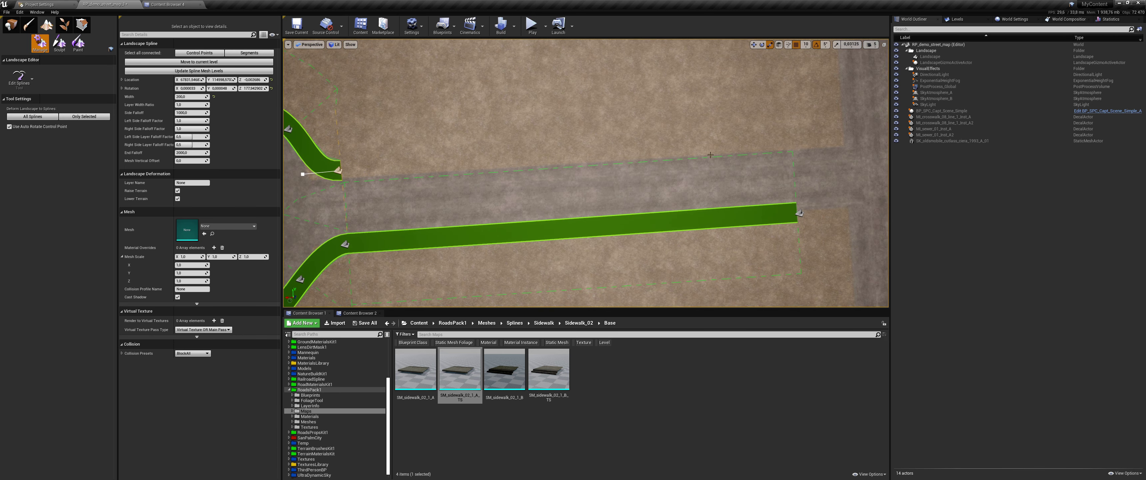
ctrl+click(790, 140)
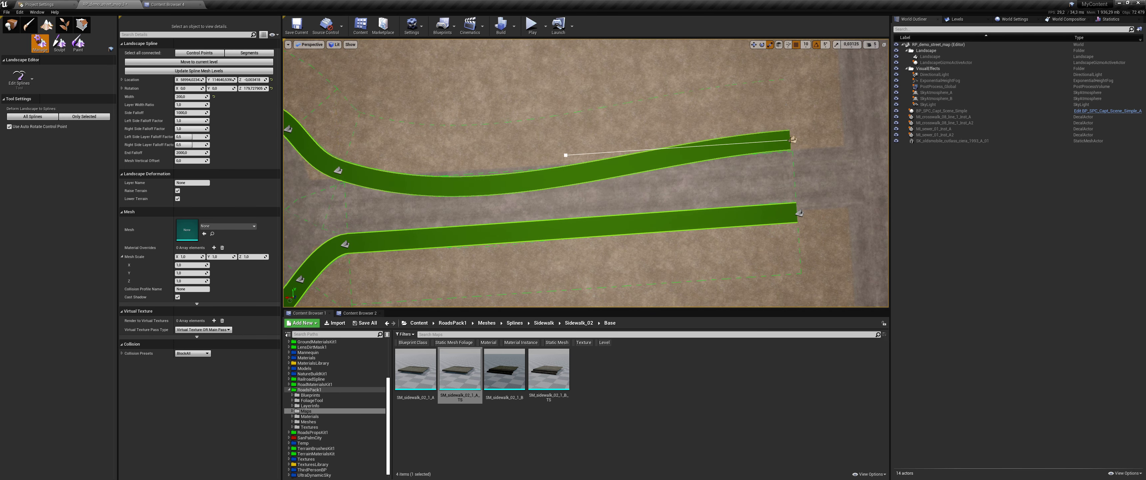
Step: Set the Z rotation of the new side's corner control point to -180 so its segment runs straight along the road
click(338, 171)
click(257, 89)
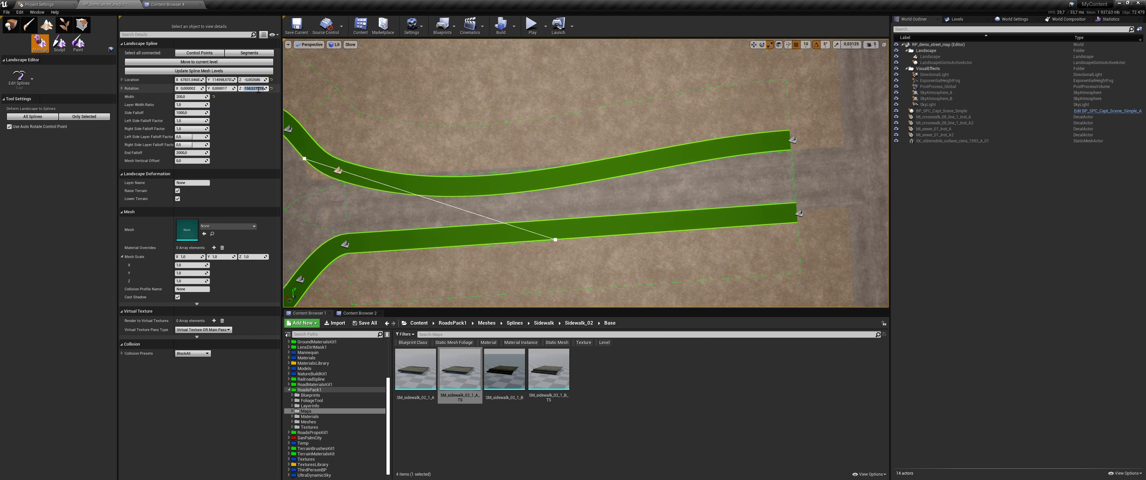
text(-180)
key(Return)
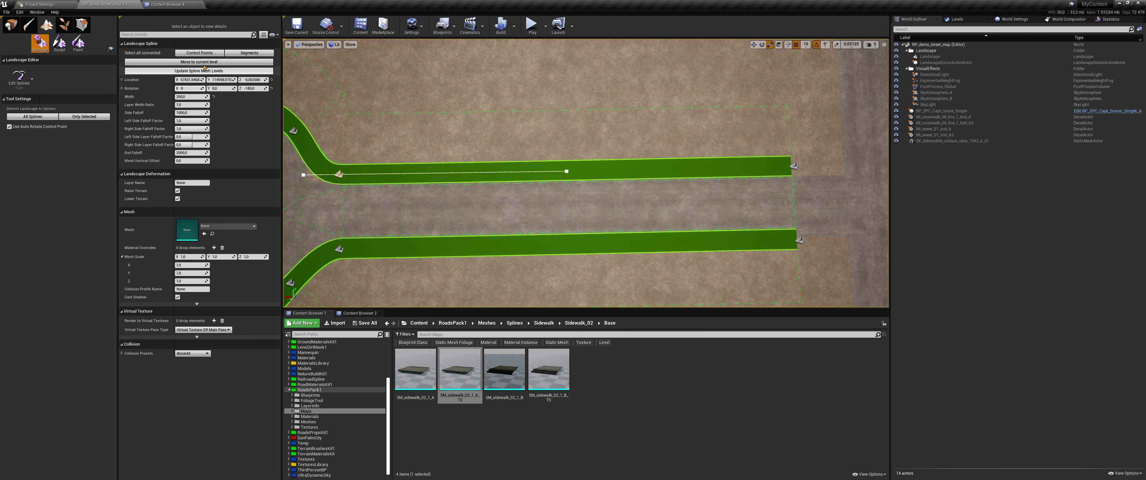
Step: Select all connected control points and set their X and Y rotation to 0
click(201, 53)
click(214, 89)
text(0)
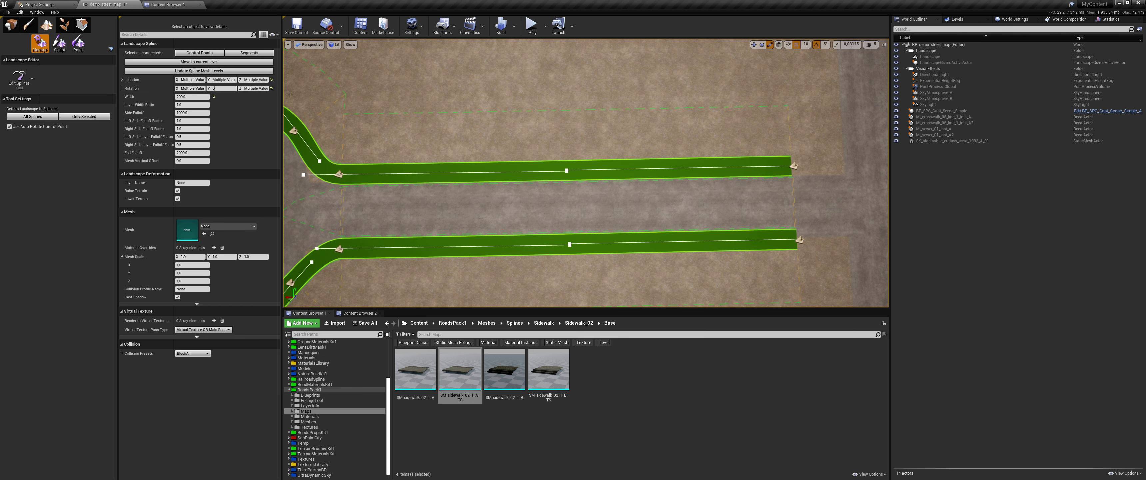
click(187, 89)
text(0)
key(Return)
Step: Select all connected spline segments, add one spline mesh entry and assign SM_sidewalk_02_1_B to it
right_drag(489, 178, 500, 120)
click(571, 161)
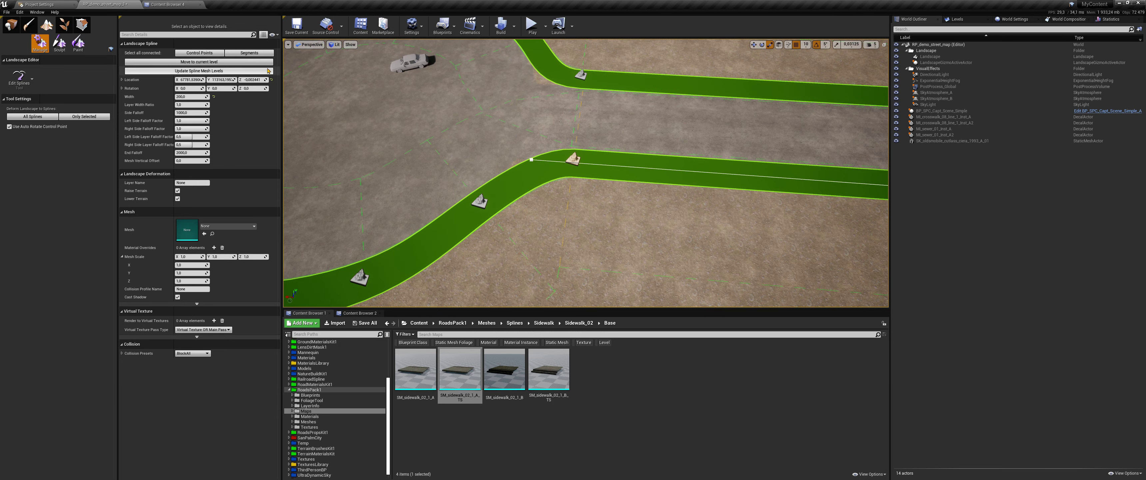
mouse_move(572, 160)
right_down()
mouse_move(423, 169)
mouse_move(571, 161)
right_up()
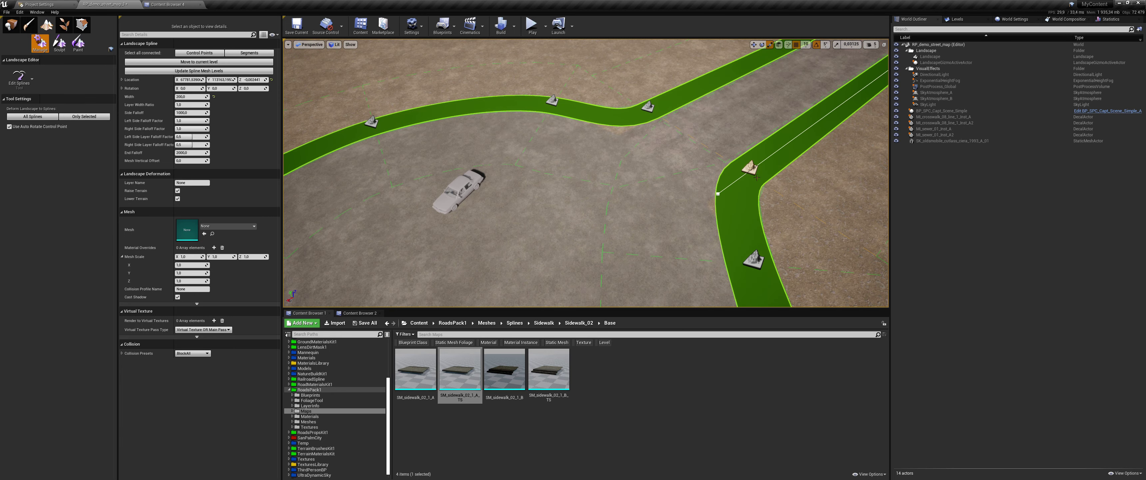
click(243, 53)
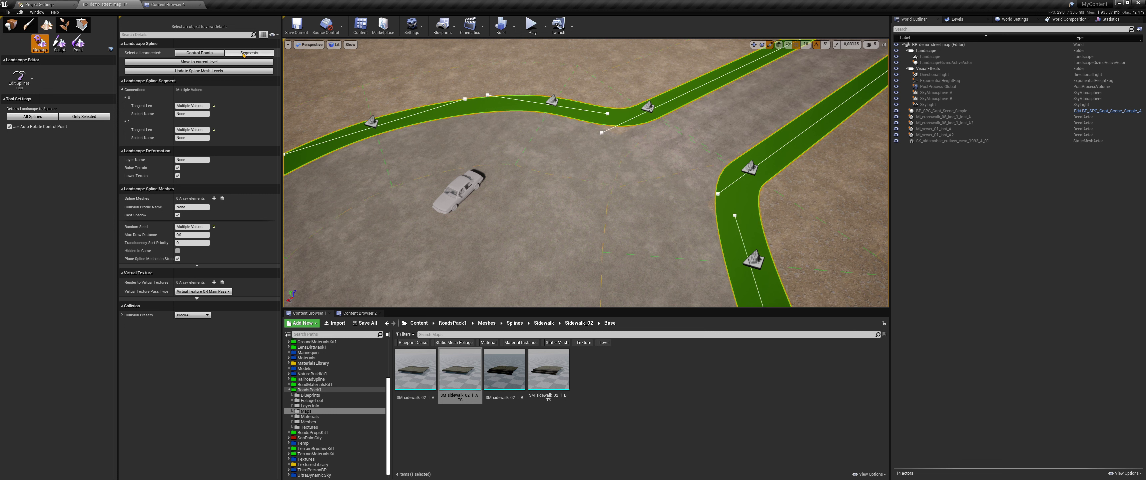
click(214, 198)
click(125, 206)
drag(505, 370, 202, 228)
Step: Examine the sidewalk mesh and its curb up close along the curve of the turnaround
right_drag(445, 200, 805, 185)
key(w)
key(a)
key(s)
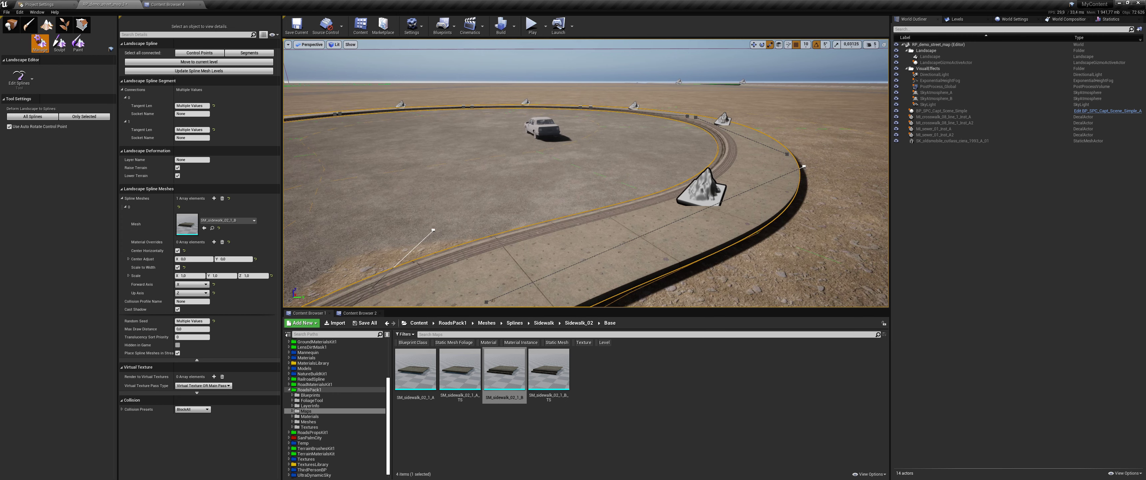
key(w)
right_drag(586, 174, 668, 178)
key(d)
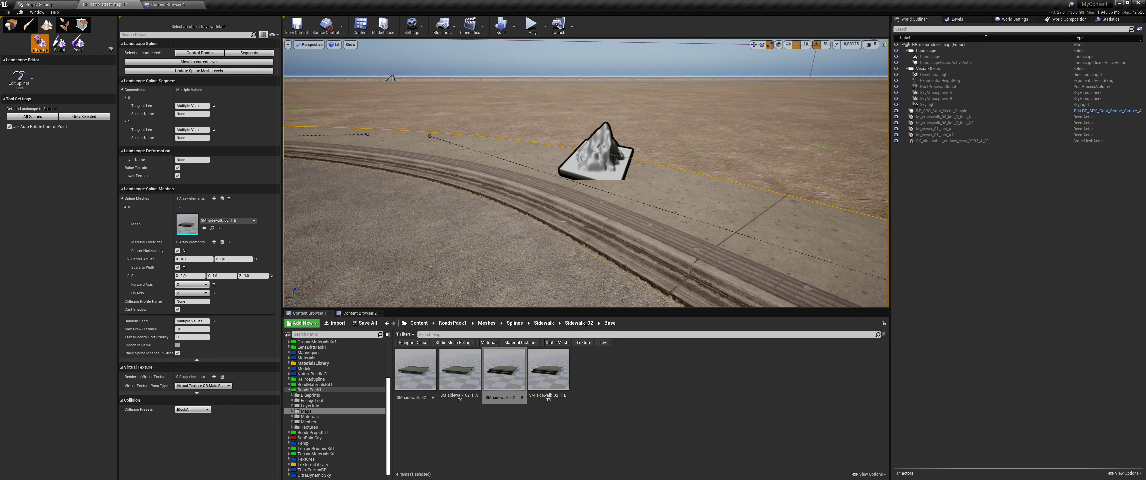
Step: Reduce the position snap size to 1 and lower a control point on the curve to fit the curb to the road surface
click(606, 161)
right_drag(606, 162, 652, 187)
key(w)
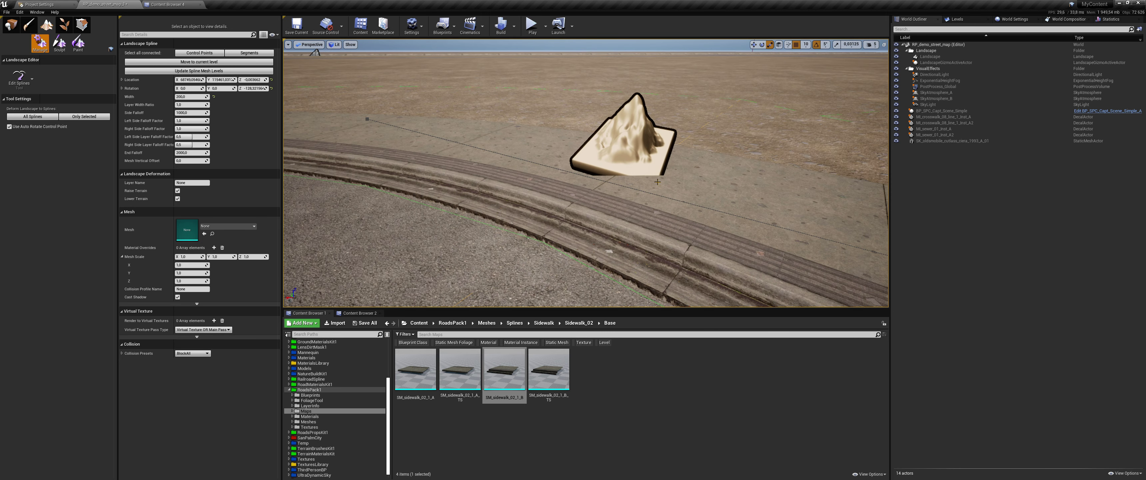
click(805, 44)
click(809, 66)
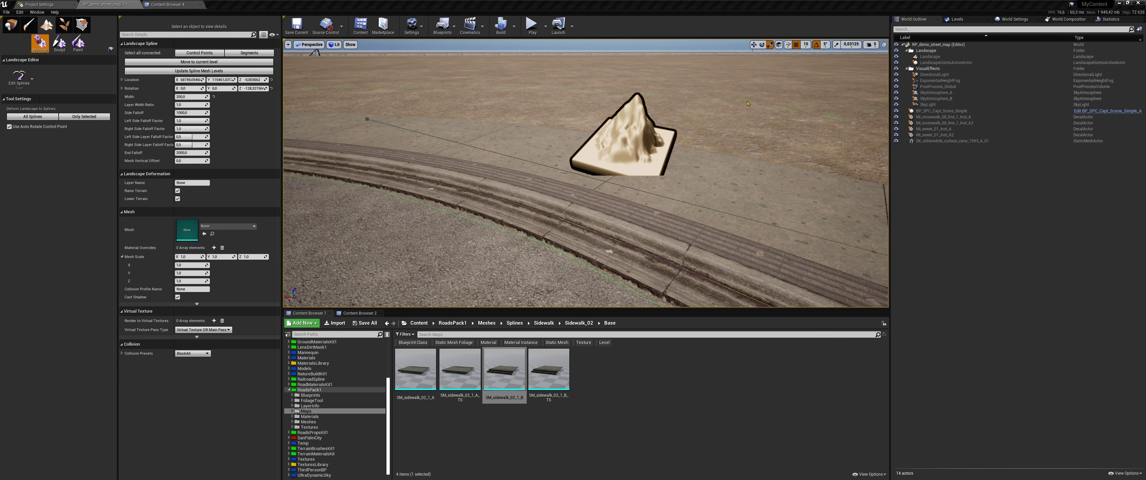
click(653, 150)
drag(621, 166, 624, 170)
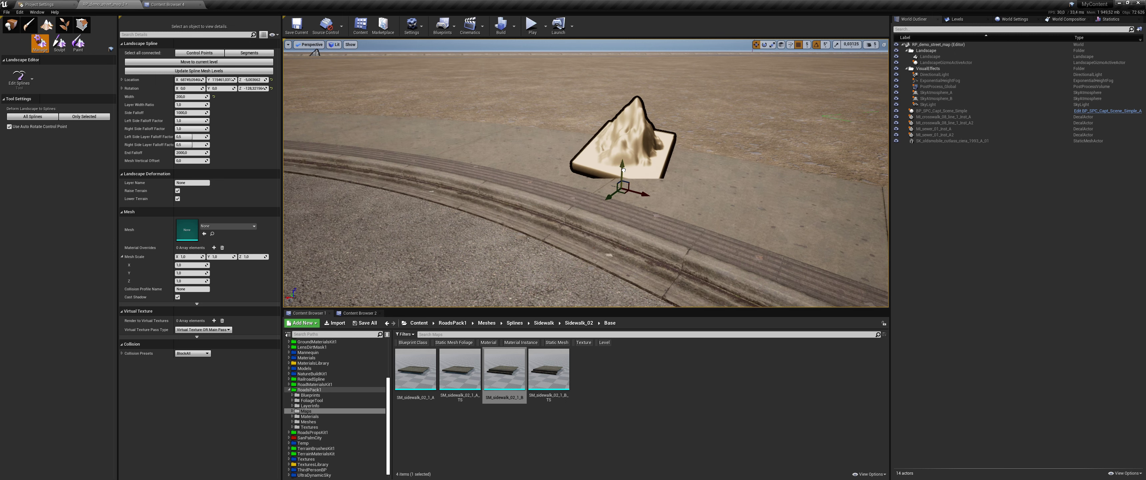
click(807, 45)
click(810, 58)
middle_drag(718, 128, 719, 145)
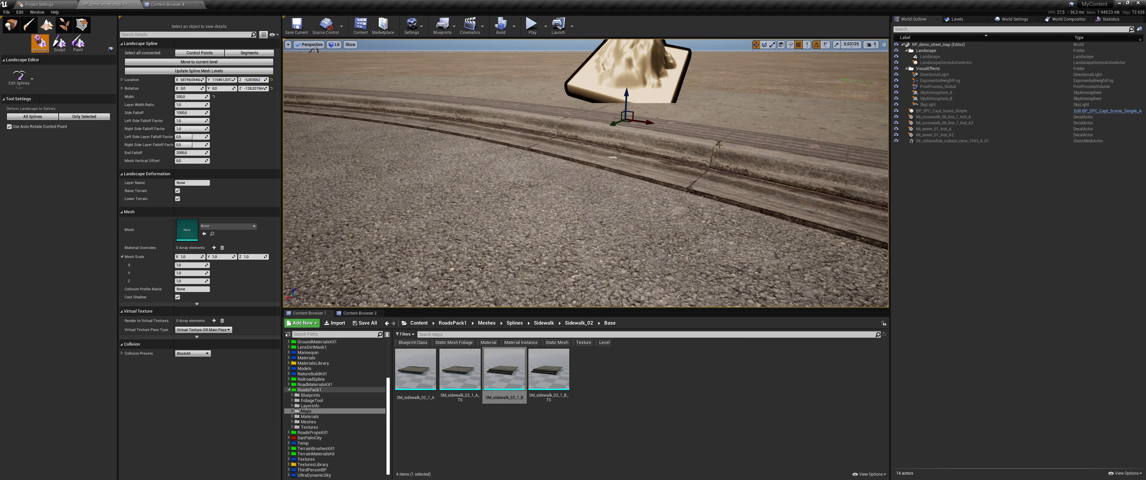
drag(627, 98, 628, 102)
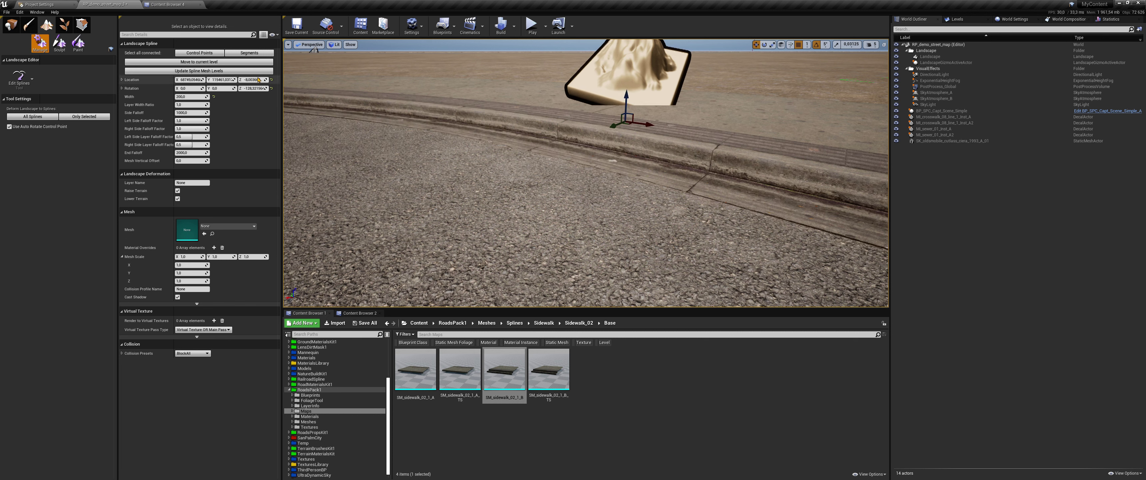
Step: Select all connected control points and set their Z location to -8,003662
click(216, 53)
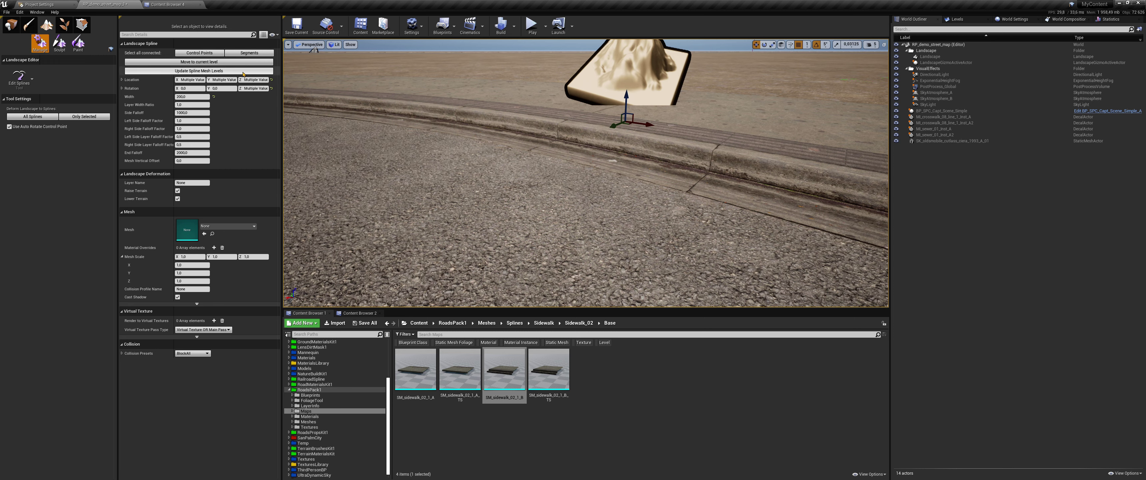
drag(244, 79, 341, 91)
text(-8,003662)
Step: Inspect the lowered sidewalk around the turnaround and at the entrance to the straight road
right_drag(445, 156, 530, 213)
key(s)
click(440, 203)
right_drag(439, 202, 290, 109)
key(s)
key(w)
key(s)
key(w)
right_drag(586, 173, 650, 254)
key(s)
Step: Set the position snap size to 100 and move the -180° corner control point outward along Y, away from the road
click(527, 103)
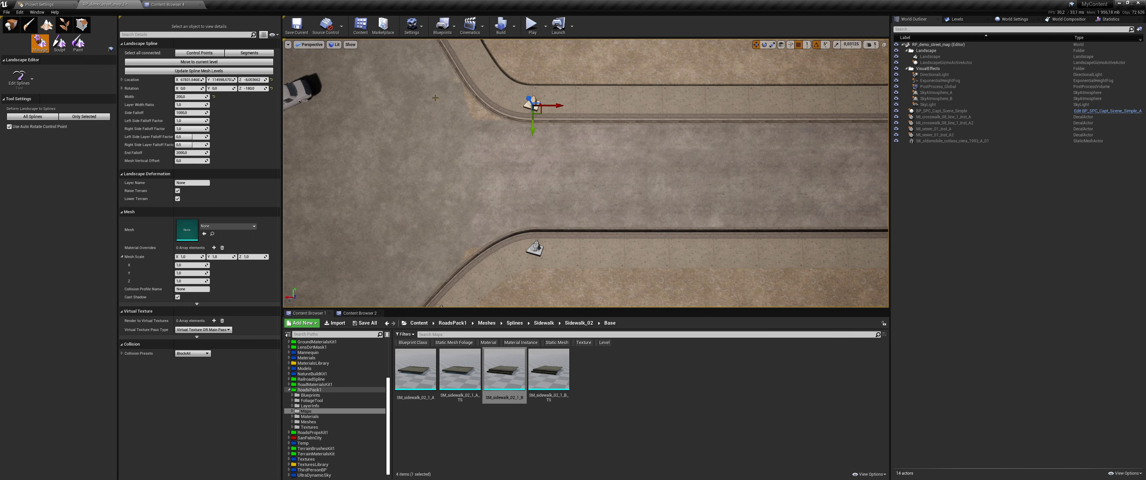
click(807, 45)
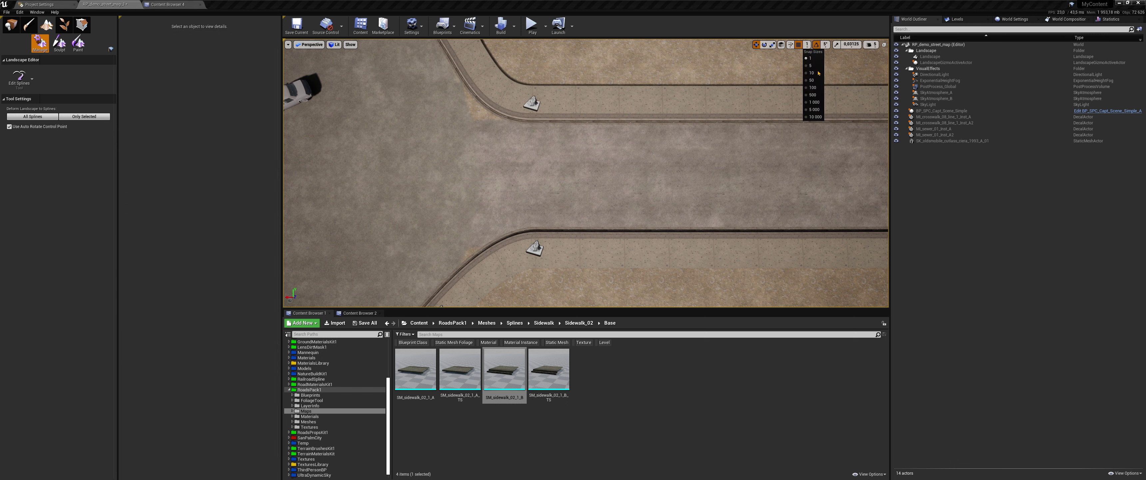
click(531, 103)
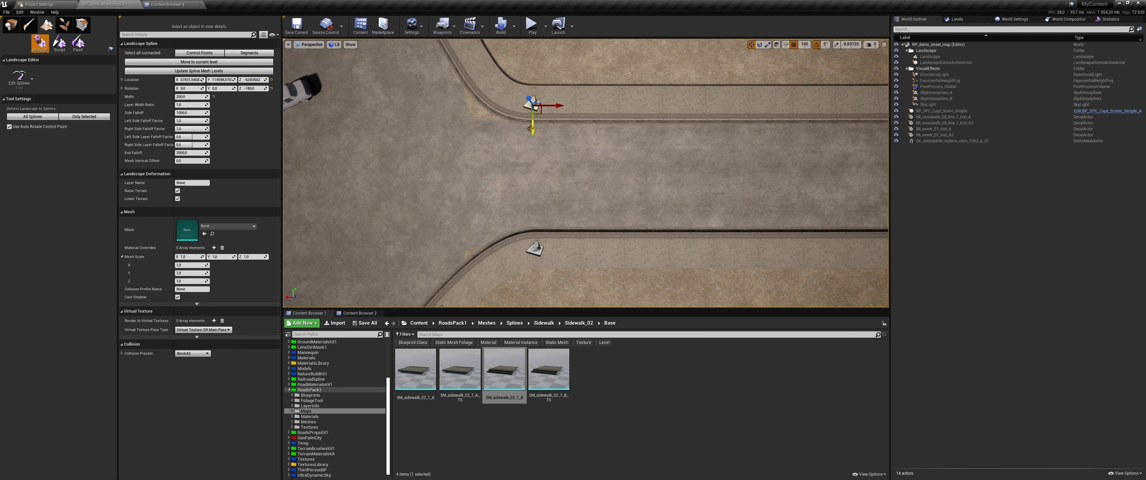
drag(532, 129, 533, 101)
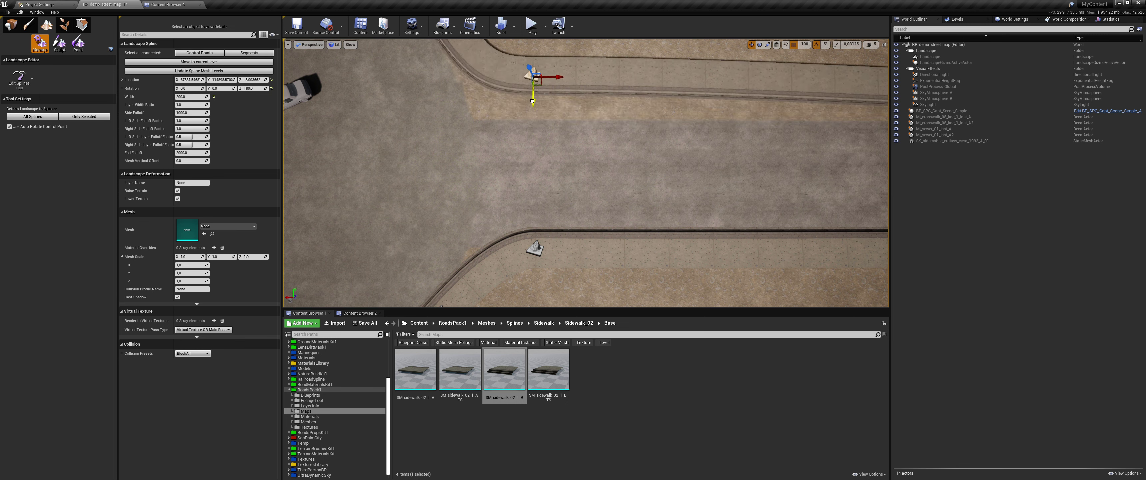
Step: Move the opposite corner control point outward along Y to widen the road entrance on that side
mouse_move(561, 203)
right_down()
mouse_move(561, 183)
mouse_move(562, 203)
right_up()
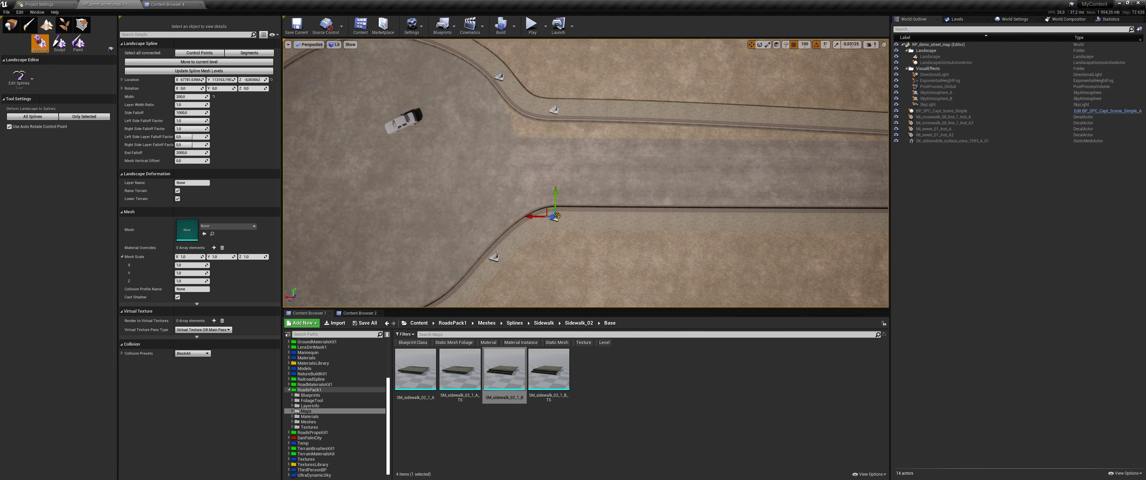
drag(556, 196, 555, 211)
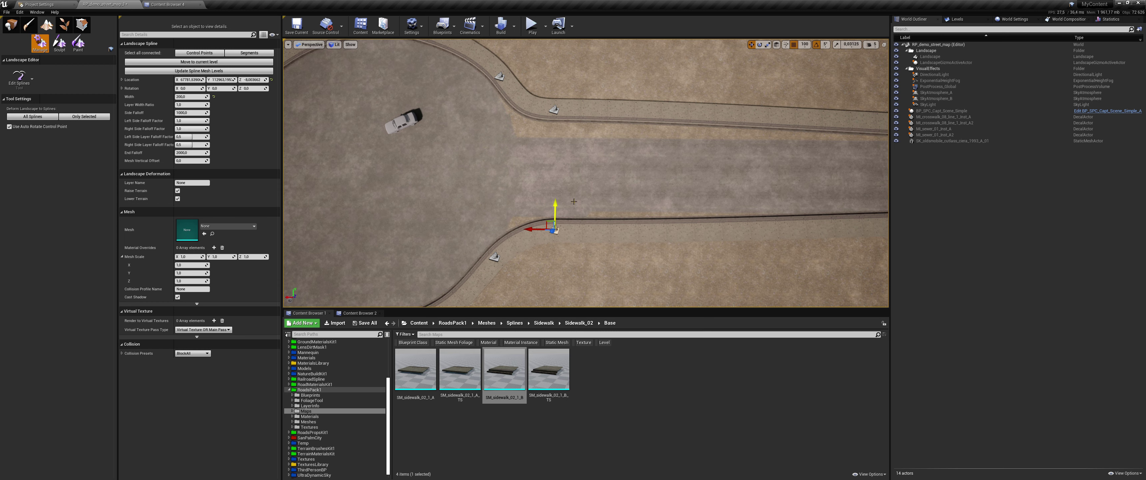
right_drag(575, 202, 584, 192)
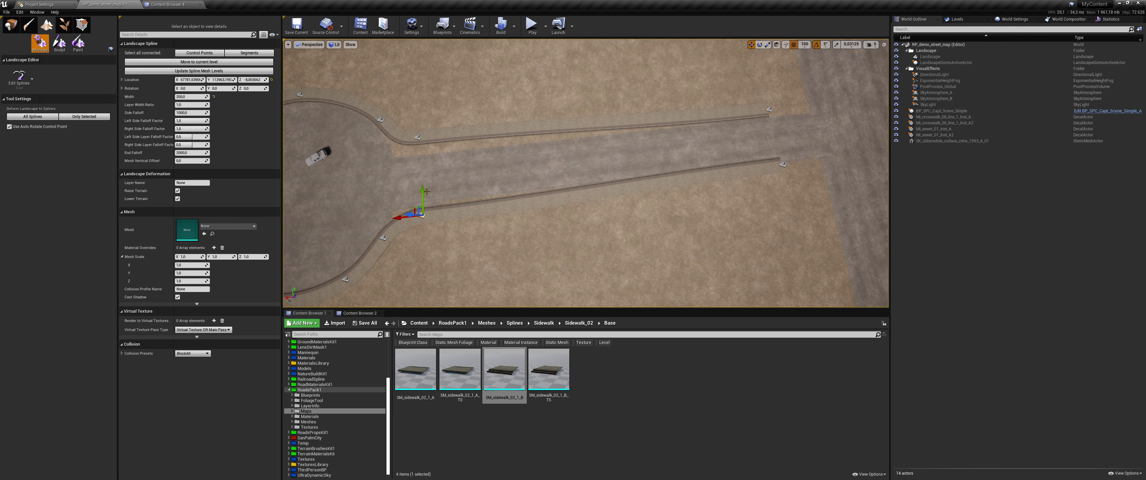
drag(422, 191, 419, 191)
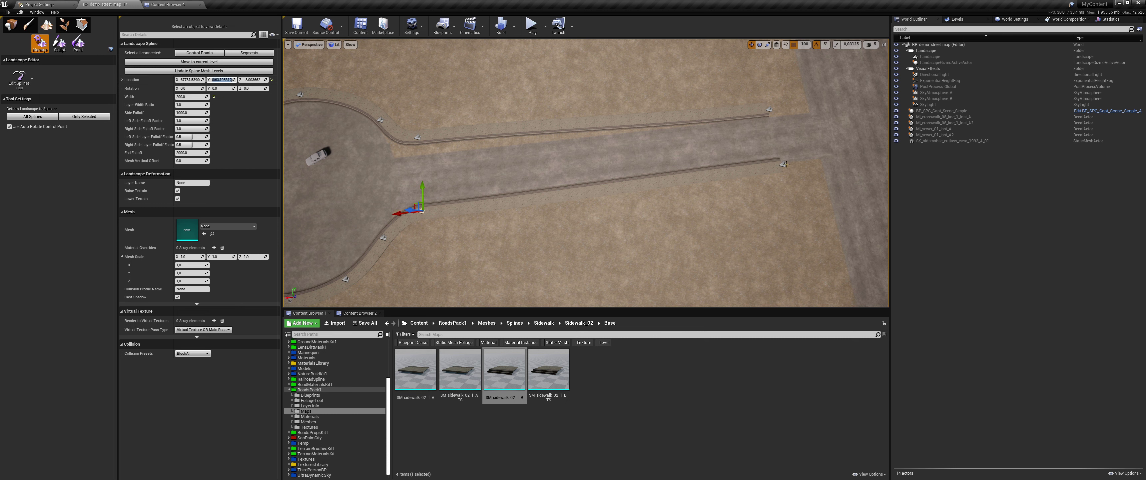
Step: Match the Y location of the road-end control points to the corner control points on their own sides
click(419, 138)
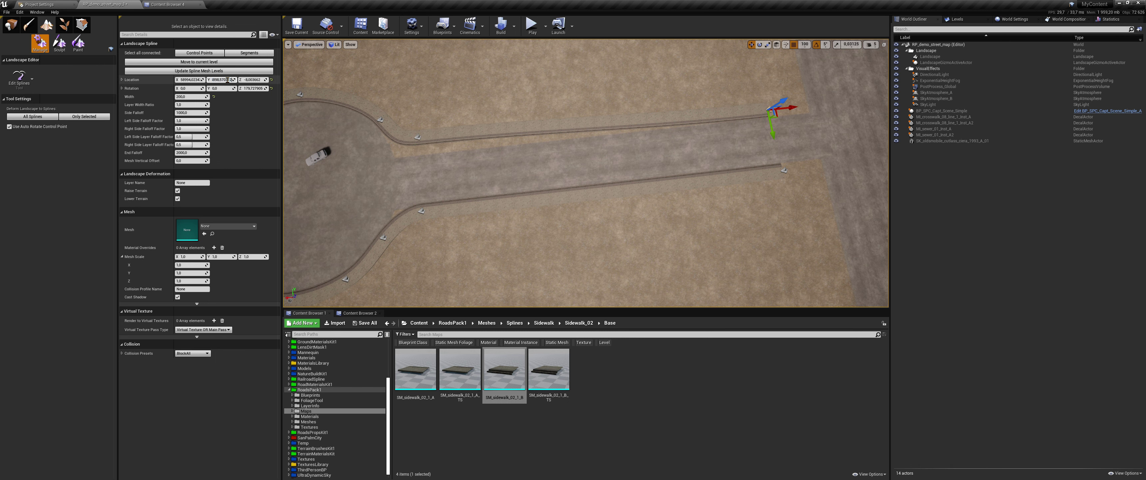
right_drag(585, 173, 582, 109)
key(Escape)
Step: Set up landscape painting with the G target layer and an alpha texture brush
key(w)
key(s)
key(w)
key(s)
key(w)
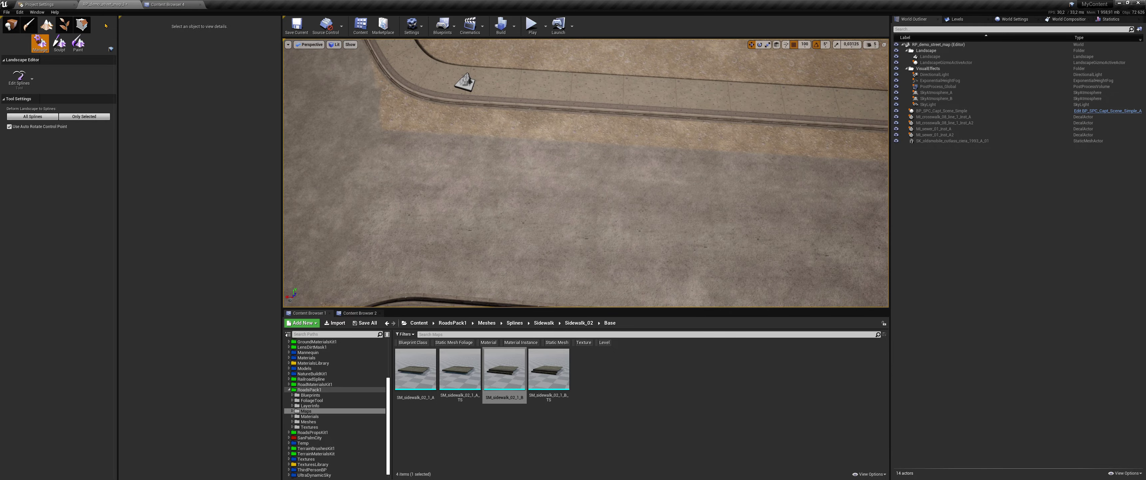
click(78, 44)
scroll(26, 312, down, 3)
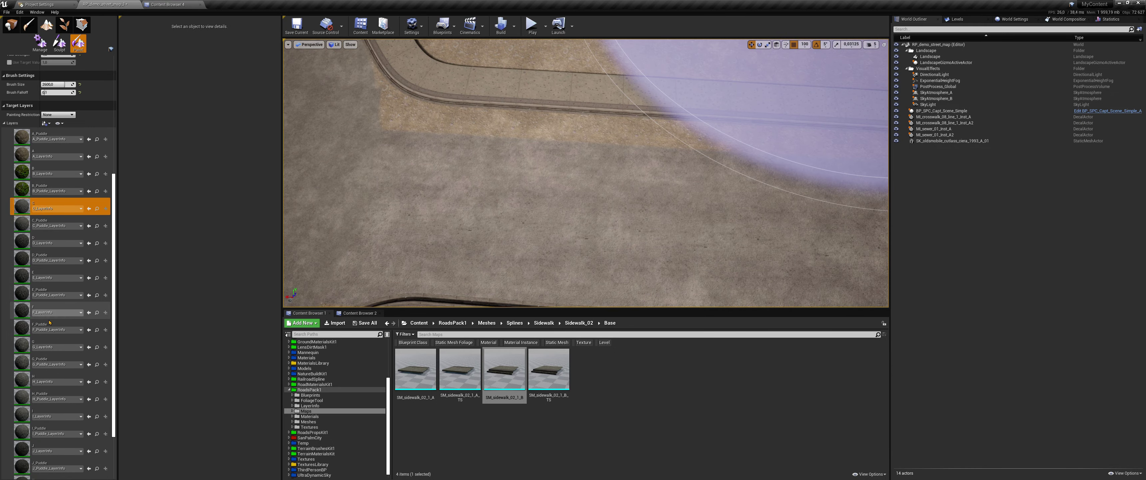
click(27, 343)
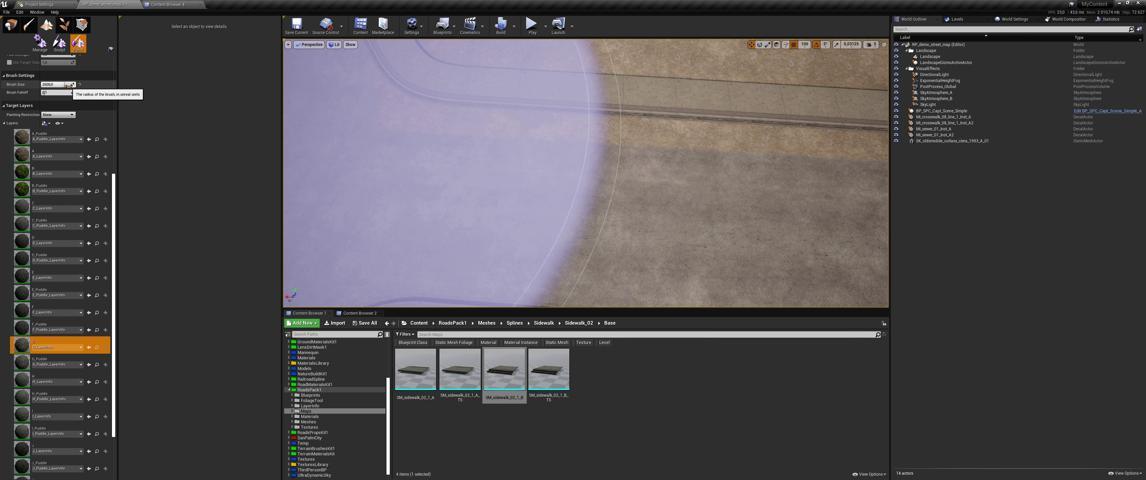
scroll(69, 84, up, 2)
click(36, 67)
click(44, 114)
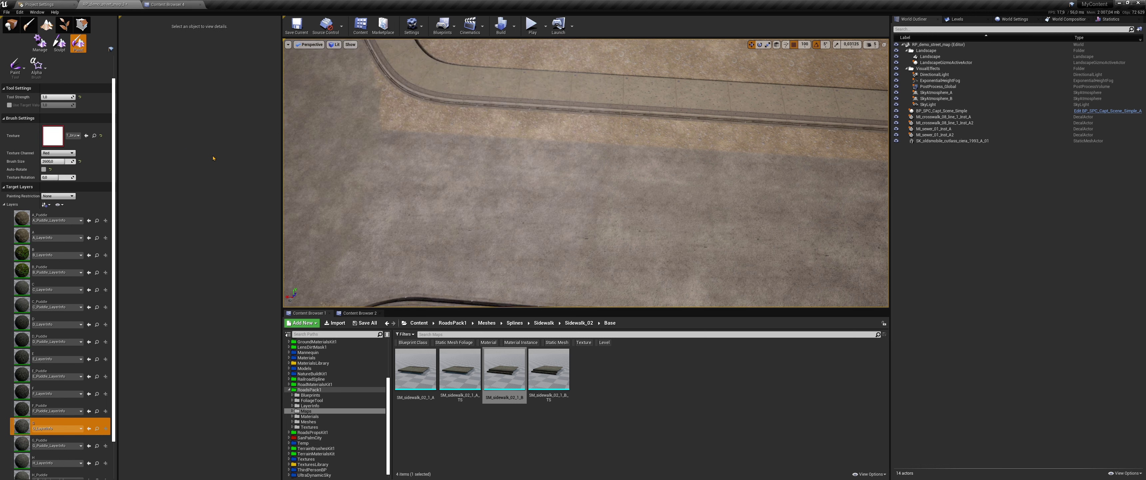
Step: Assign T_brush_sculpt_03_alpha from the RoadsPack1 Textures/Brushes folder as the brush texture and reduce the brush size
click(529, 365)
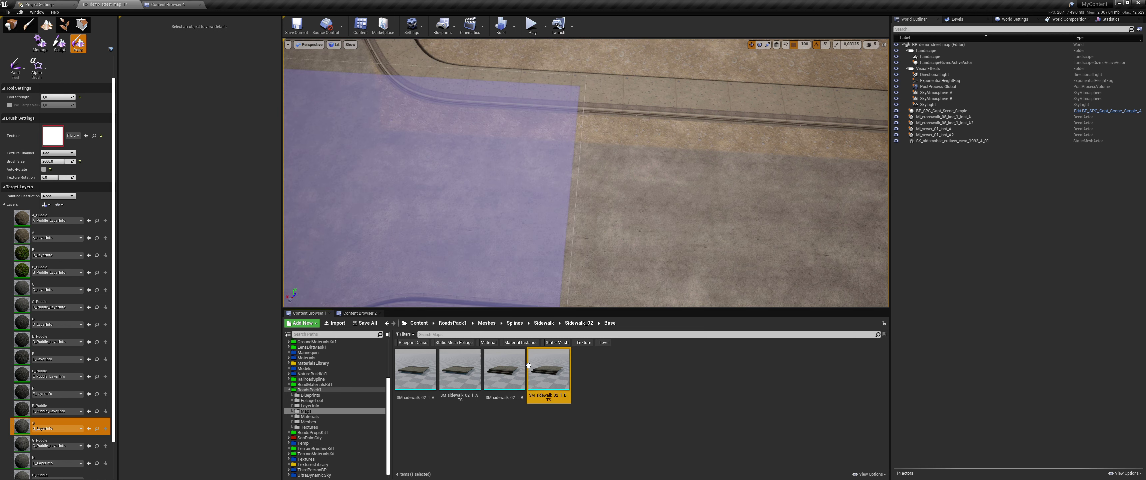
click(453, 323)
double_click(682, 370)
double_click(415, 369)
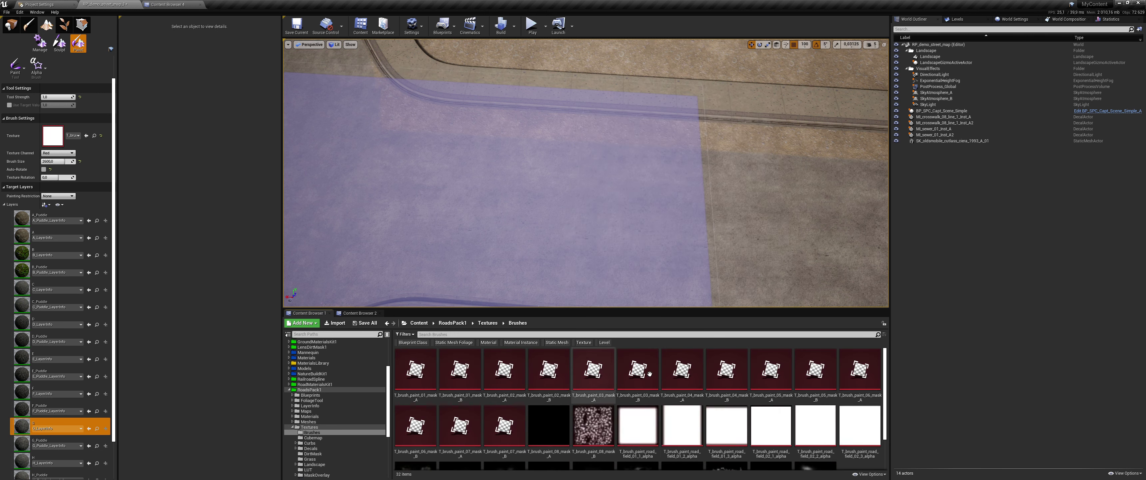
scroll(645, 370, down, 1)
mouse_move(504, 436)
mouse_down()
mouse_move(191, 214)
mouse_move(52, 136)
mouse_move(59, 161)
mouse_up()
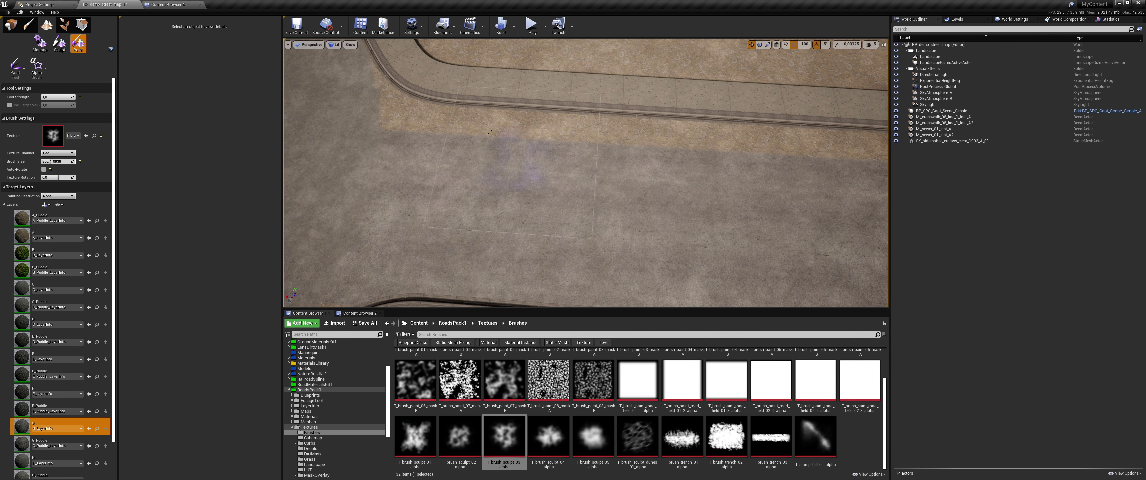
Step: Paint the G layer along both sides of the straight road to close the bare ground gaps against the curbs
drag(491, 133, 488, 160)
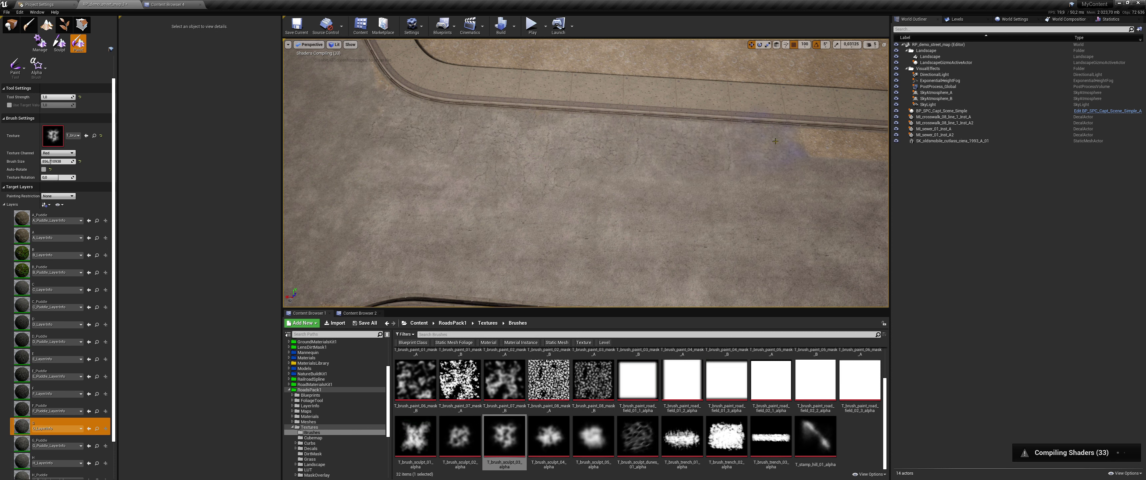
right_drag(775, 141, 792, 140)
key(d)
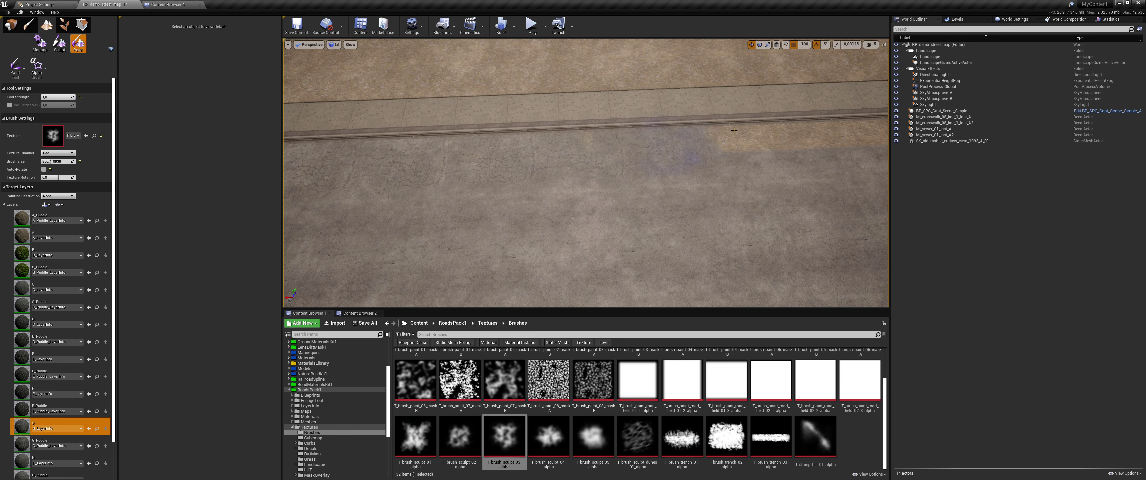
right_drag(580, 129, 555, 158)
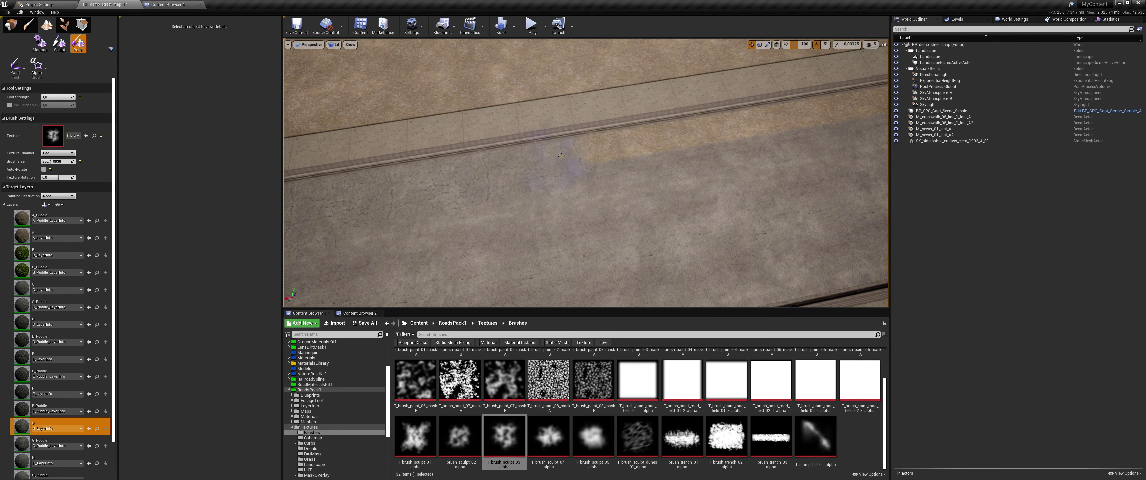
right_drag(773, 114, 413, 99)
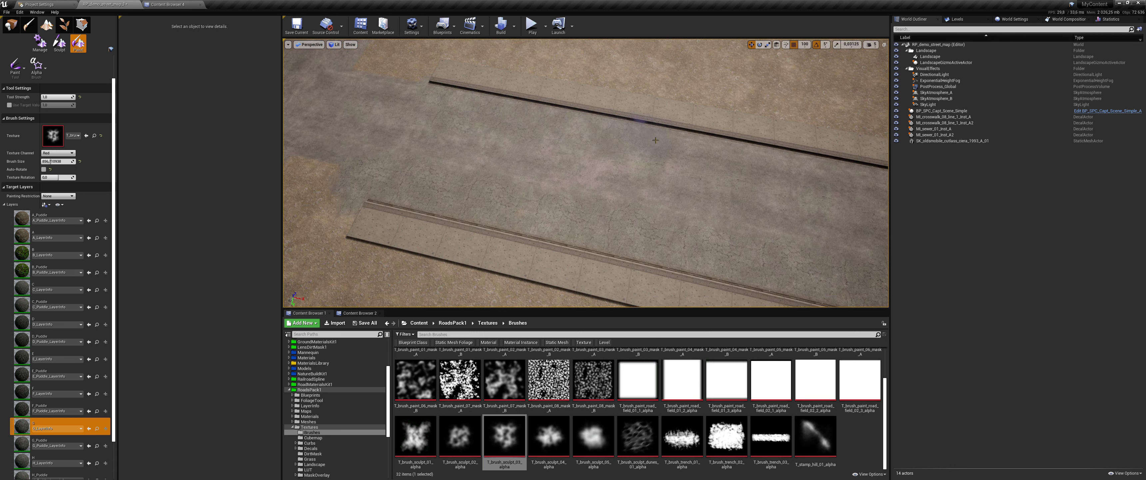
right_drag(789, 160, 528, 117)
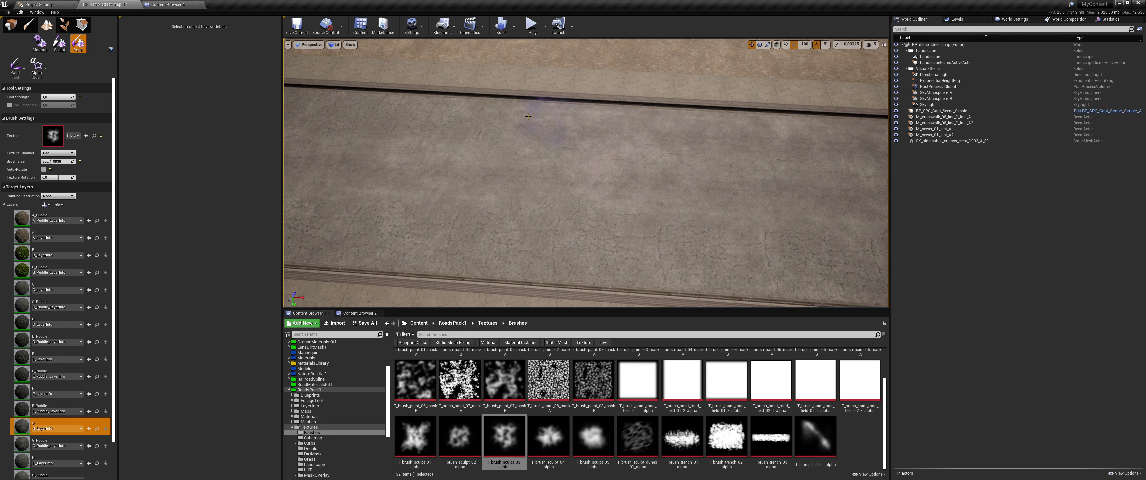
right_drag(689, 130, 510, 105)
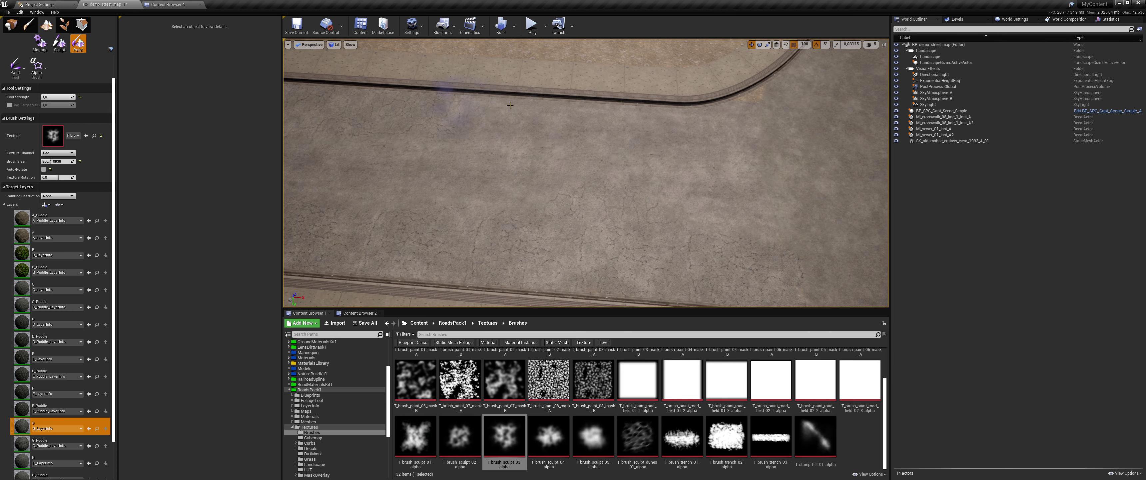
Step: Paint the G layer around the inner edge of the turnaround so the road surface meets the curved curb
right_drag(739, 119, 566, 119)
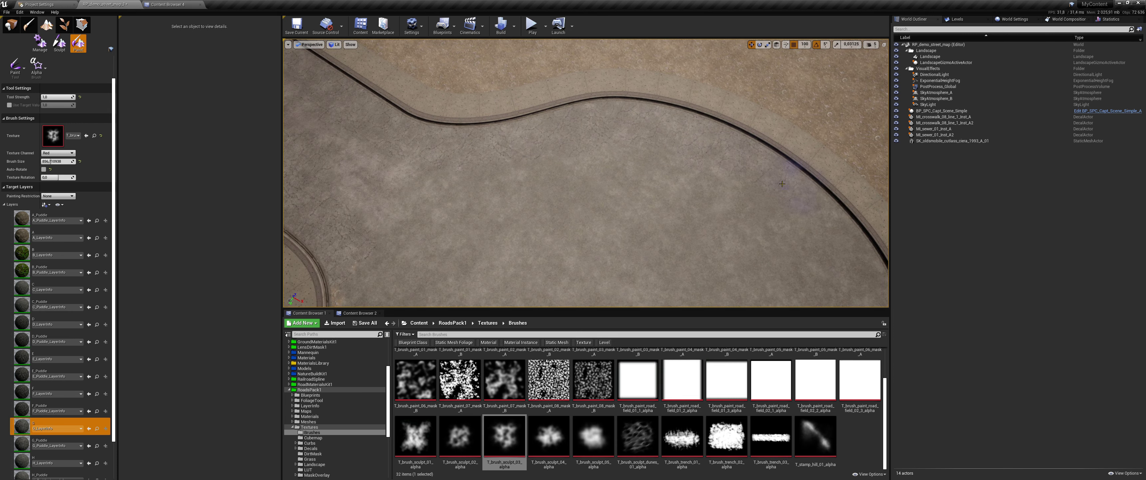
right_drag(782, 183, 546, 98)
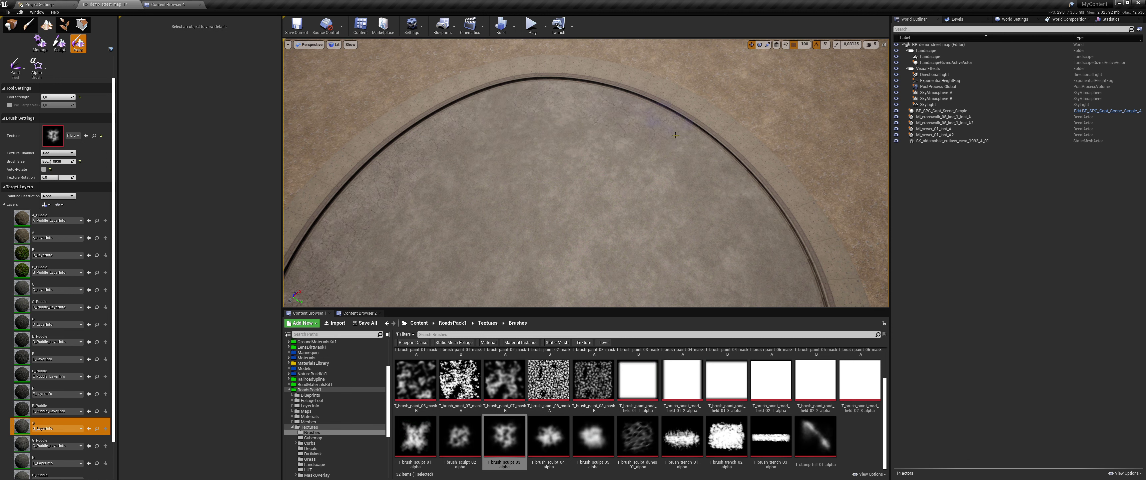
right_drag(590, 188, 572, 78)
right_drag(796, 140, 683, 92)
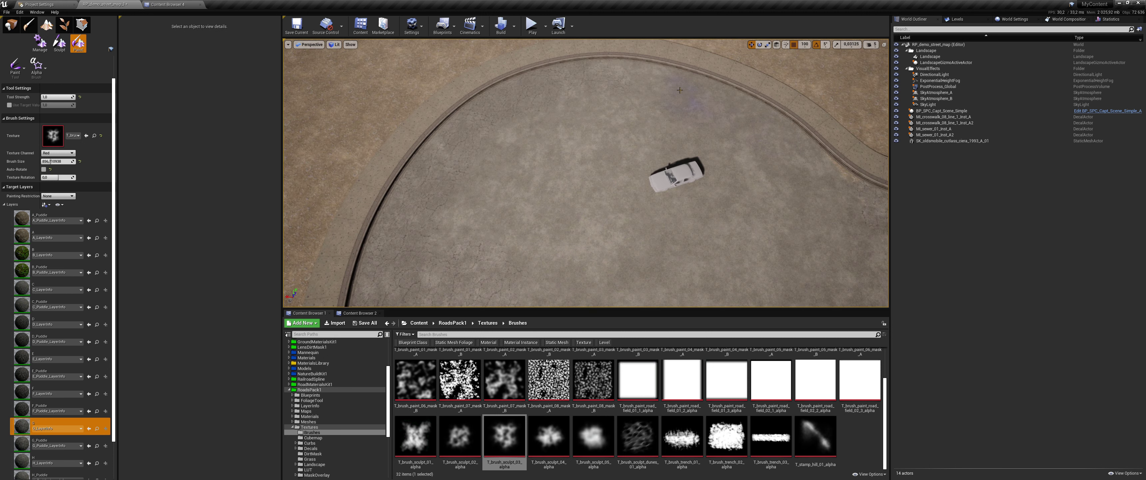
right_drag(642, 181, 672, 179)
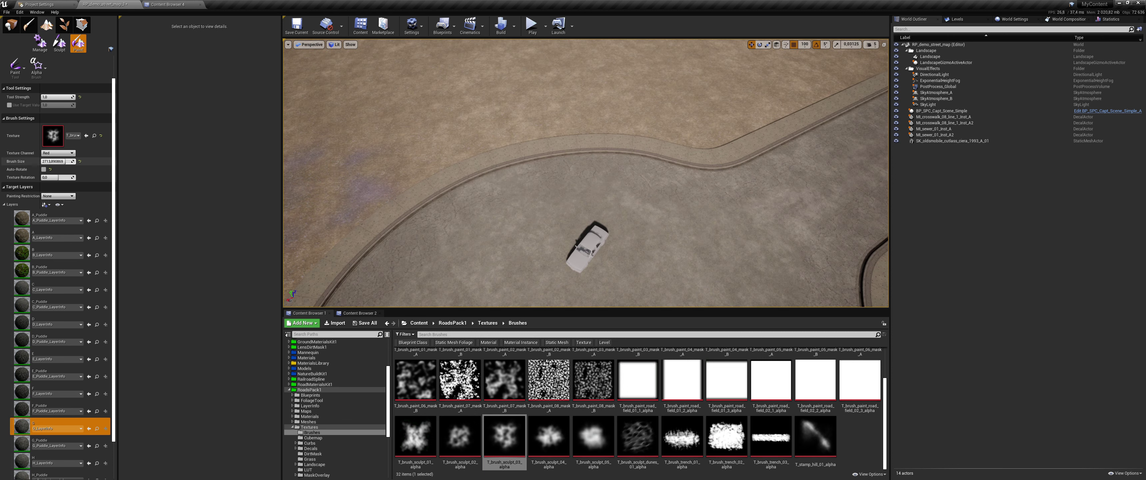
mouse_move(623, 178)
right_down()
mouse_move(583, 154)
mouse_move(578, 192)
right_up()
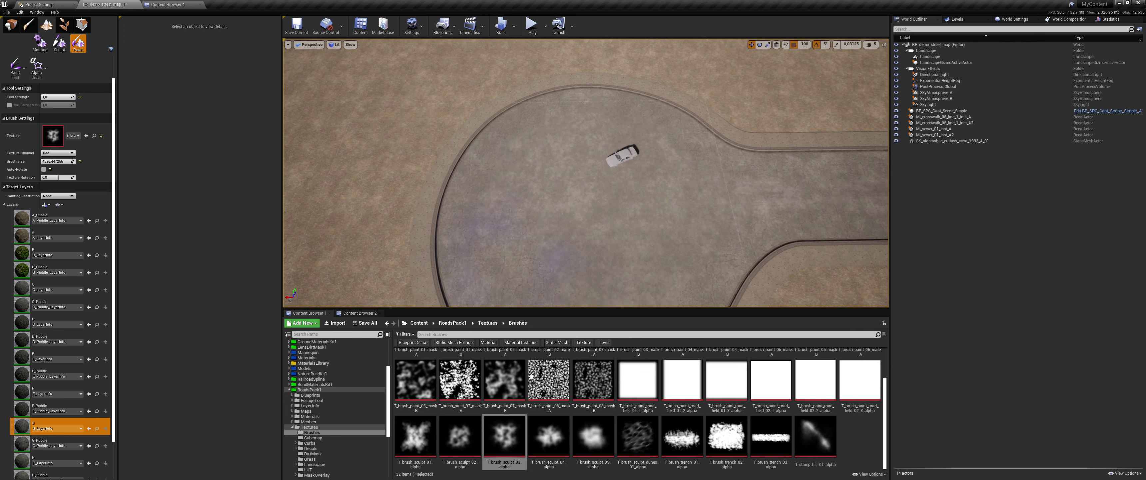
Step: Set the brush texture to T_brush_paint_03_mask_A with auto-rotate on and a smaller size, and paint patches over the road surface
scroll(536, 396, up, 3)
click(594, 368)
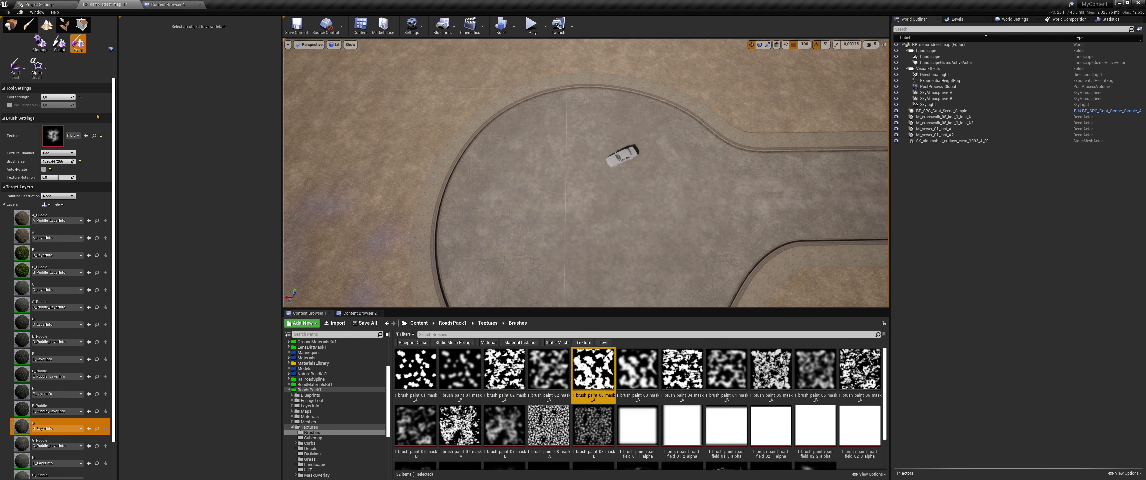
click(90, 136)
key(bracketleft)
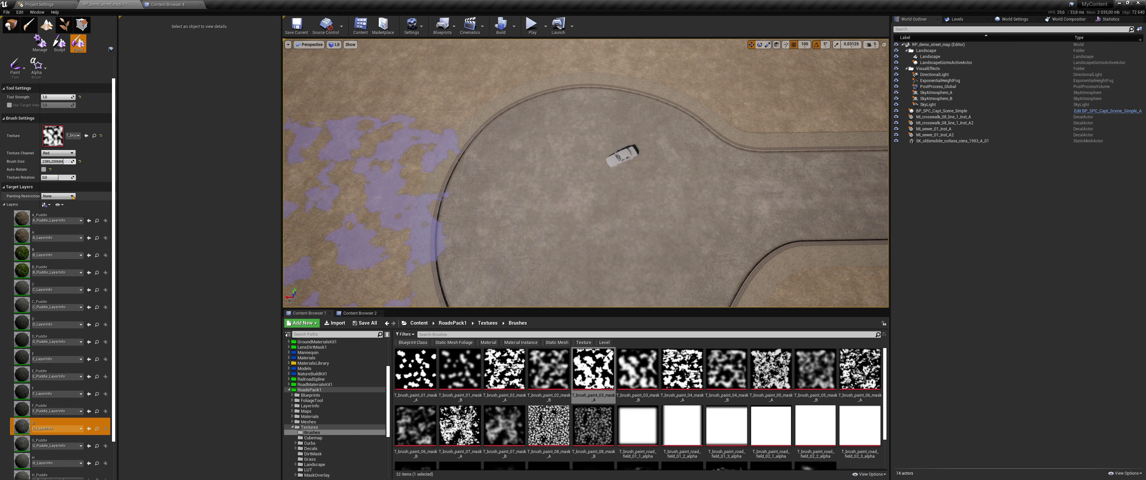
click(44, 170)
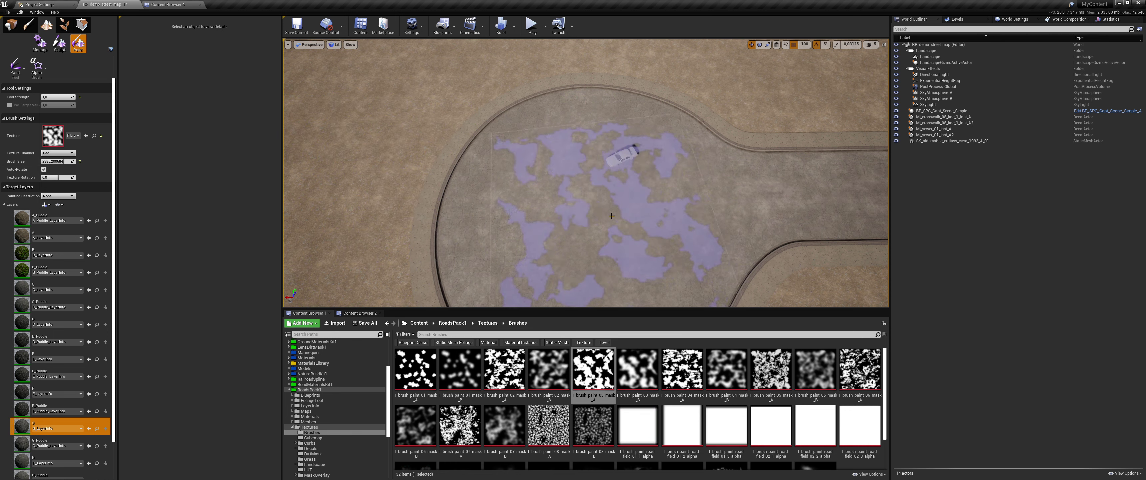
scroll(587, 200, up, 5)
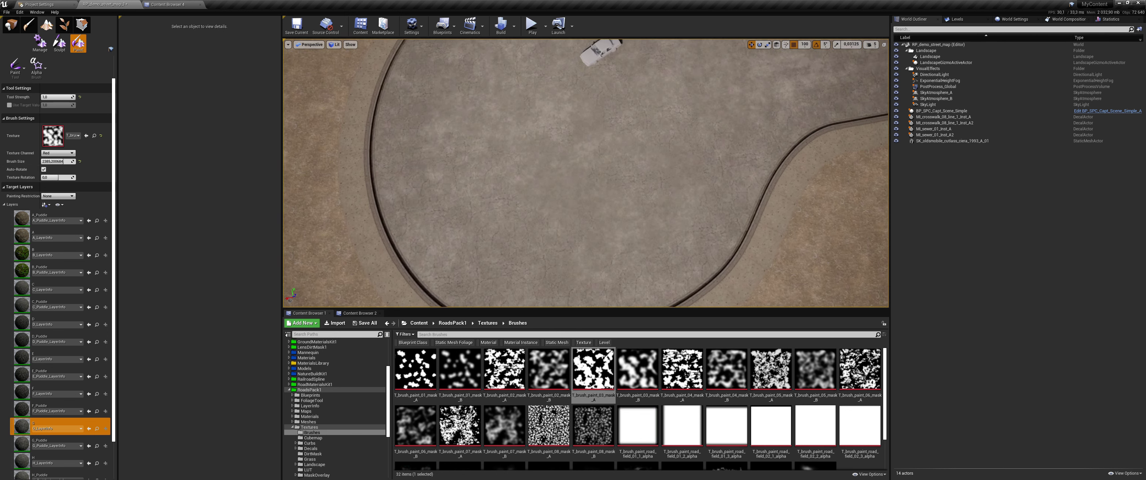
mouse_move(587, 200)
right_down()
mouse_move(671, 147)
mouse_move(645, 144)
mouse_move(541, 216)
mouse_move(316, 191)
mouse_move(606, 197)
right_up()
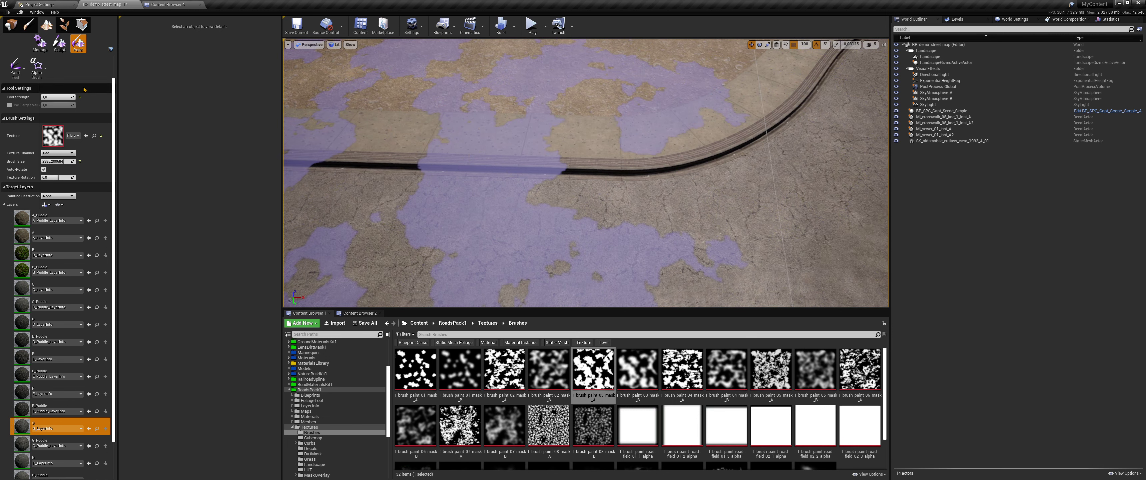
Step: Switch to landscape spline editing, select the short sidewalk segment beside the road corner, and locate its mesh in the content browser
click(40, 49)
right_drag(569, 155, 549, 167)
right_drag(606, 130, 547, 141)
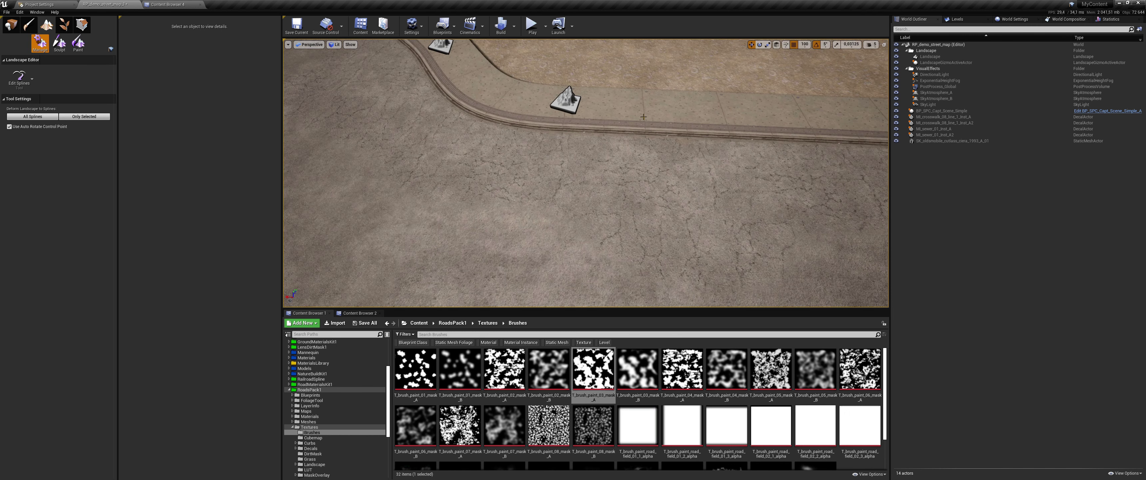
click(615, 117)
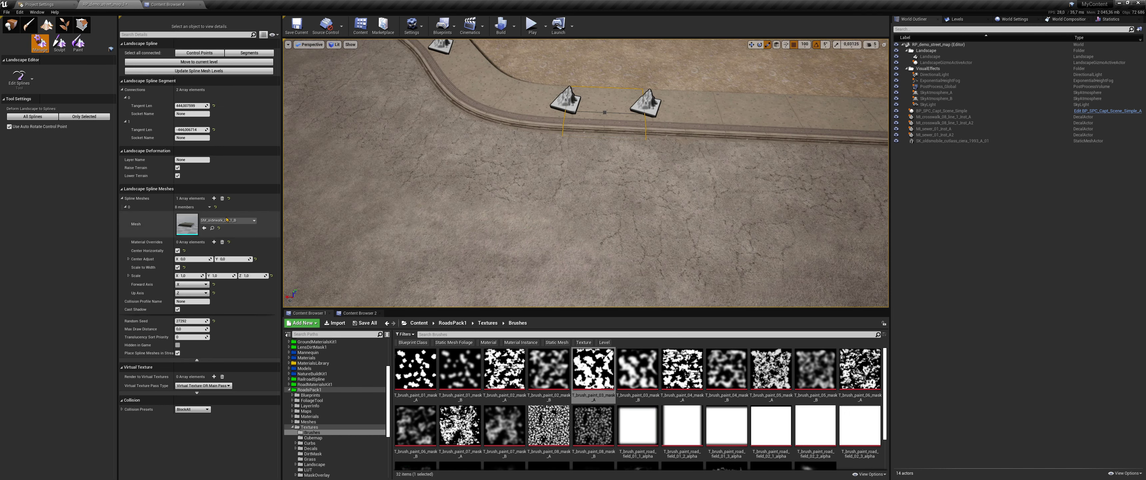
click(213, 227)
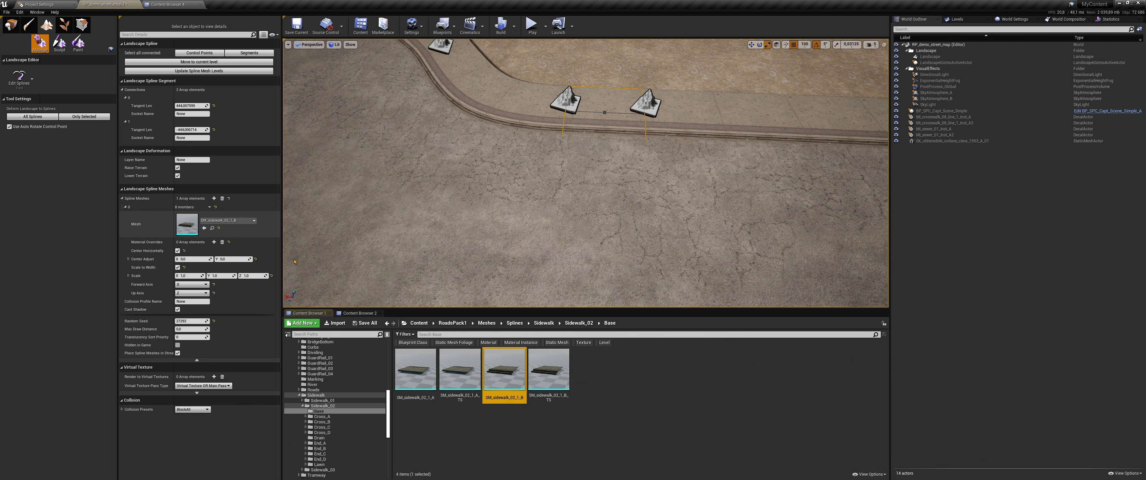
Step: Replace the selected segment's mesh with SM_sidewalk_cross_02_1_B_TS from the Sidewalk_02/Cross_A/Tessellate folder
click(574, 323)
double_click(460, 370)
double_click(459, 372)
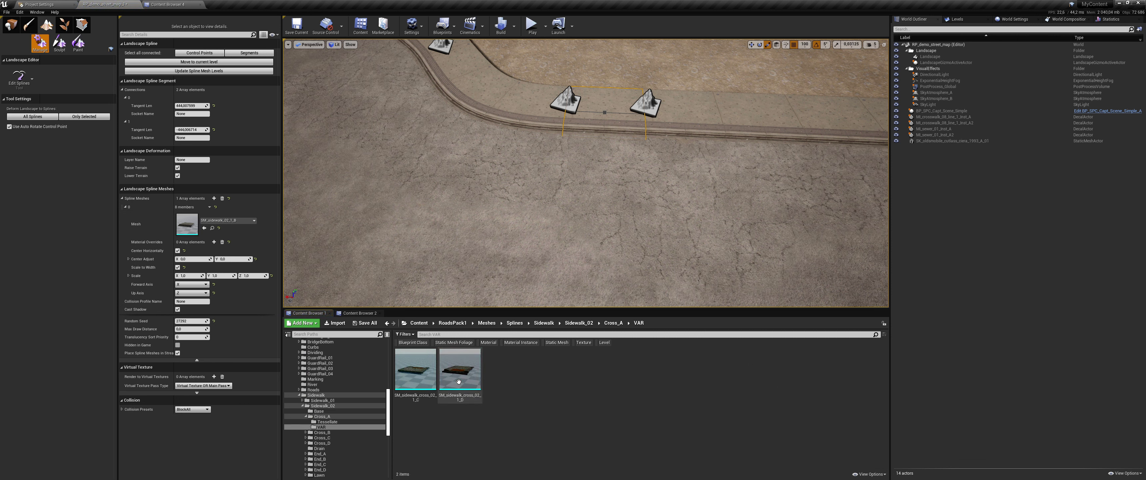
key(alt+Left)
double_click(422, 380)
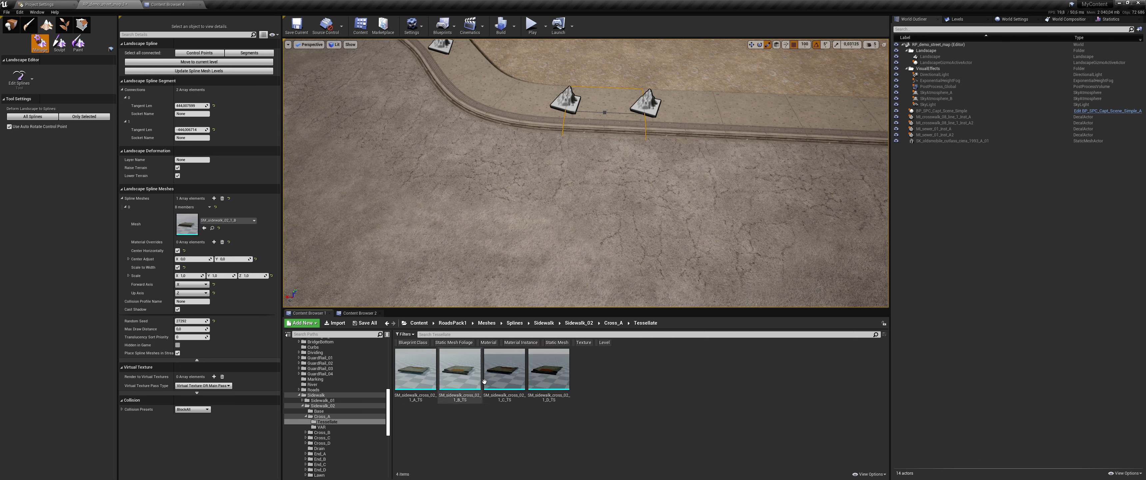
drag(480, 378, 185, 228)
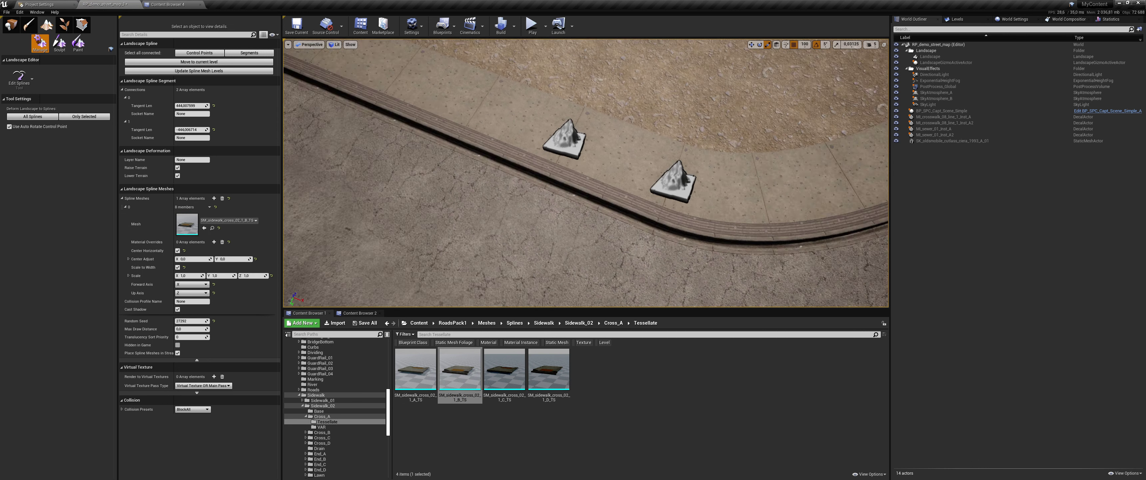
Step: Try SM_sidewalk_cross_02_1_A_TS on the short sidewalk segment across the road, and replace it with SM_sidewalk_cross_02_1_B_TS
right_drag(612, 170, 611, 170)
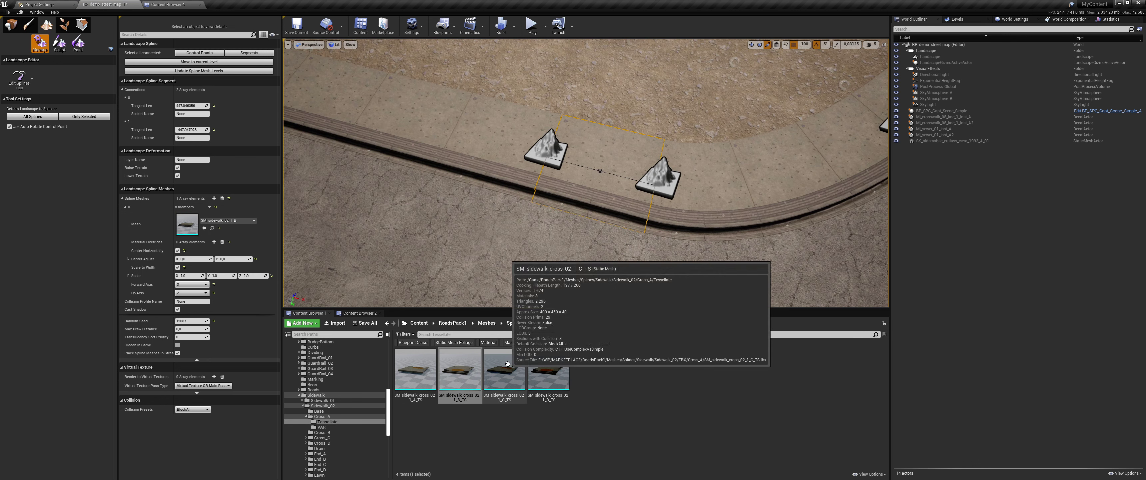
drag(415, 370, 196, 225)
click(471, 245)
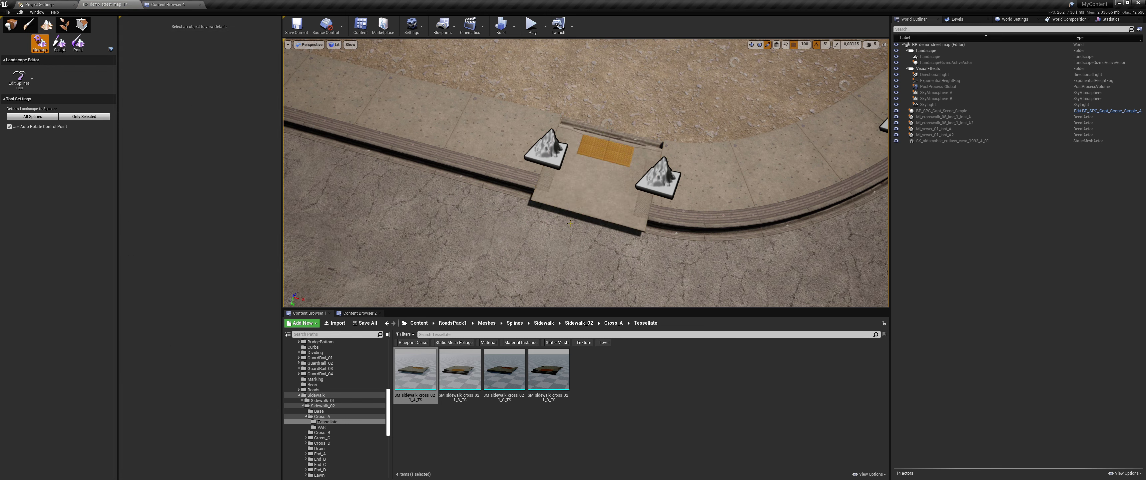
click(601, 173)
drag(460, 369, 198, 225)
click(472, 236)
Step: Place SM_house_sub_1402x1542x490_A_1 from the 3D_Scetchup/Buildings/Suburban folder on the ground behind the turnaround sidewalk
right_drag(471, 236, 510, 250)
drag(510, 252, 417, 282)
click(415, 323)
double_click(457, 365)
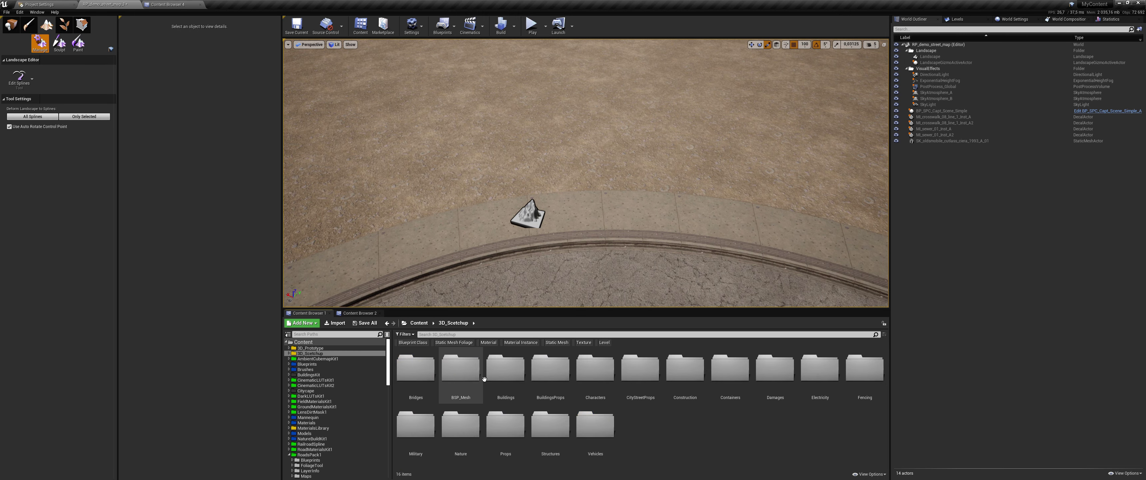
double_click(509, 386)
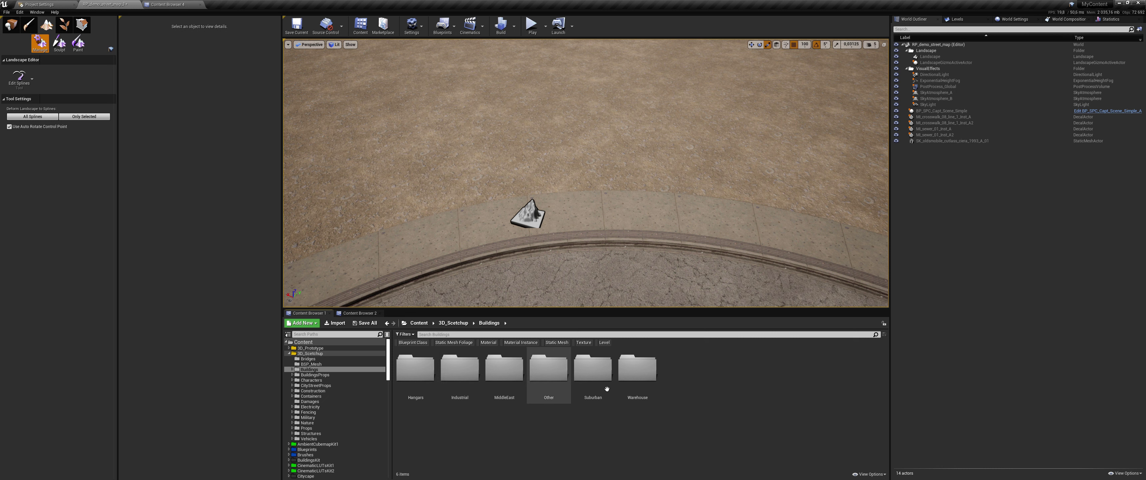
double_click(593, 367)
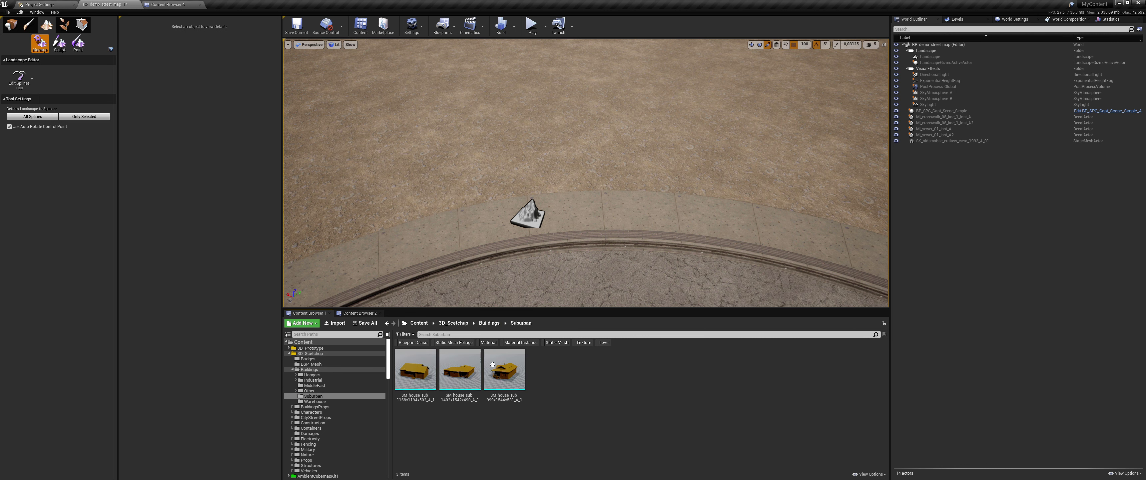
drag(473, 370, 590, 121)
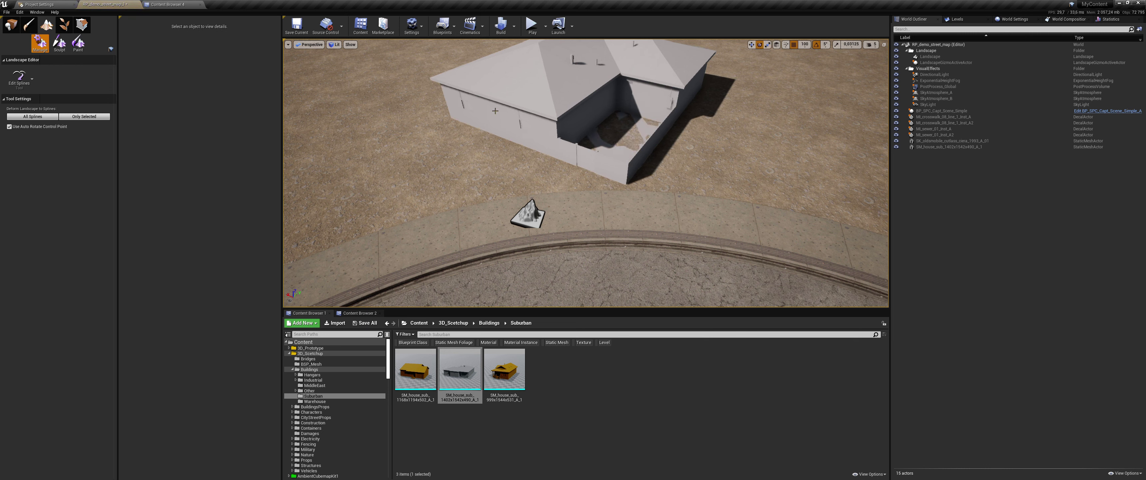
Step: Rotate the house so its garage faces the turnaround, choose a finer position snap, and set the house back from the sidewalk
drag(582, 118, 632, 120)
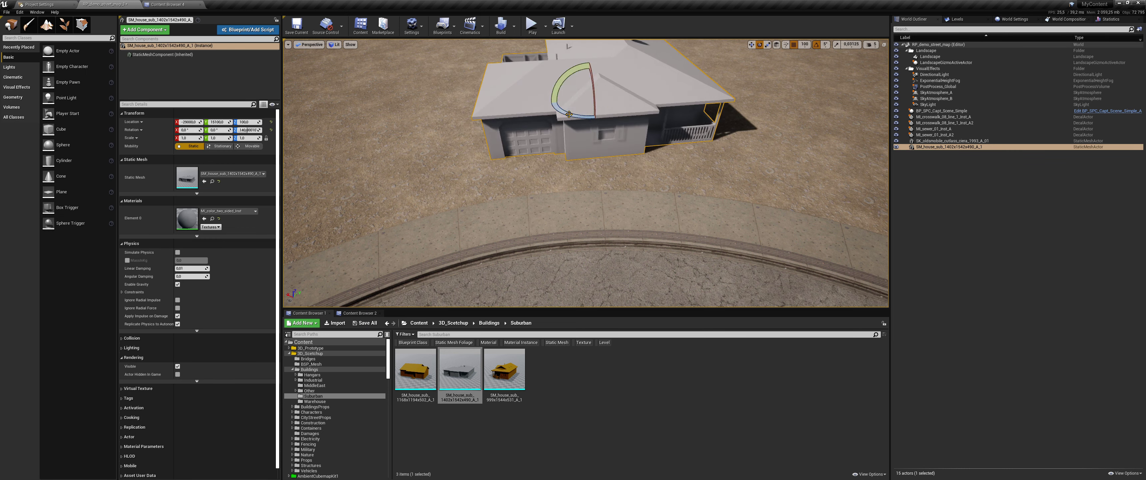
right_drag(815, 72, 872, 69)
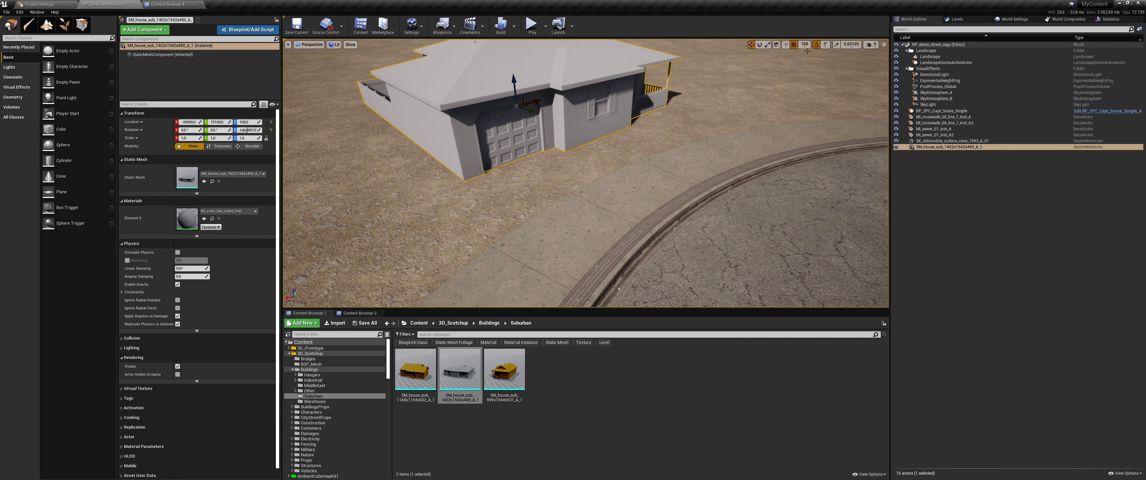
click(805, 45)
click(809, 73)
drag(534, 111, 576, 141)
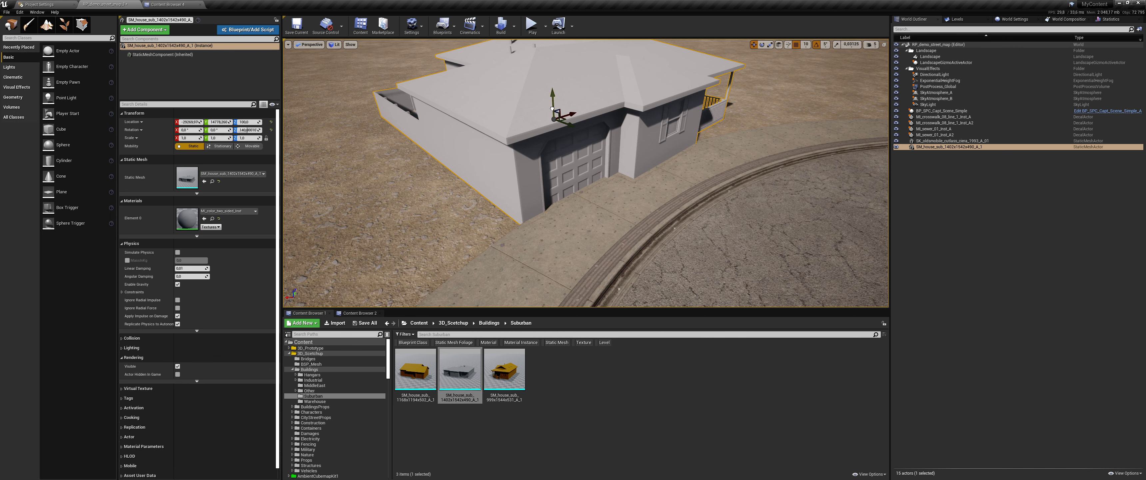
drag(552, 108, 495, 96)
right_drag(494, 96, 407, 82)
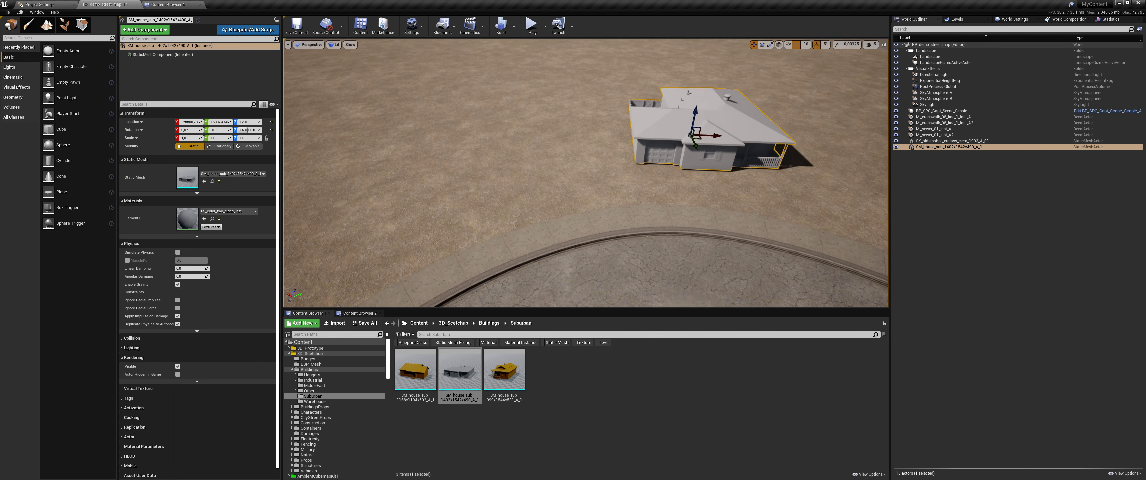
Step: Duplicate the house and set the copy farther along the turnaround, rotated to follow the curve of the curb
right_drag(669, 146, 677, 149)
key(ctrl+w)
drag(707, 135, 469, 164)
key(e)
key(w)
key(e)
key(w)
right_drag(468, 164, 391, 165)
key(s)
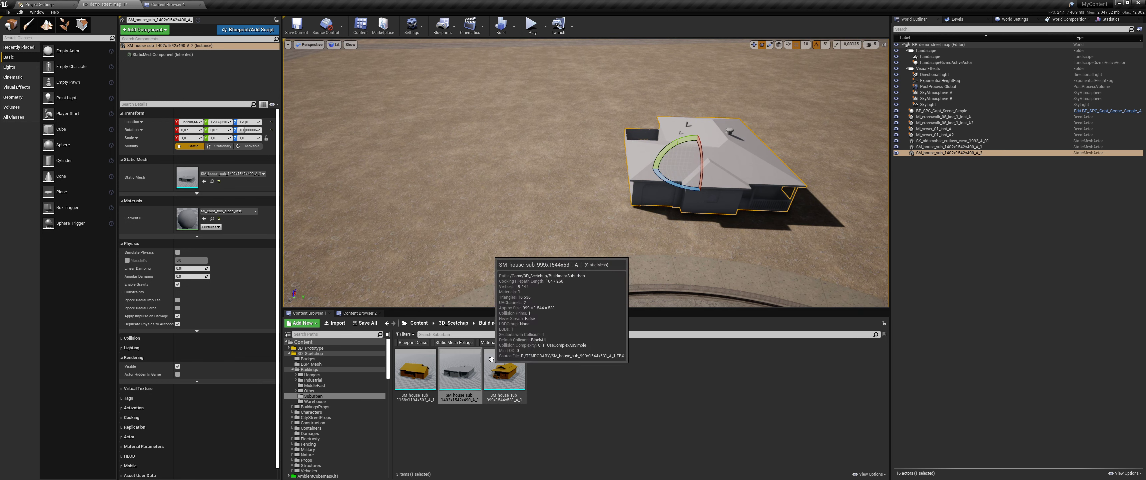
right_drag(561, 213, 650, 249)
right_drag(650, 196, 624, 186)
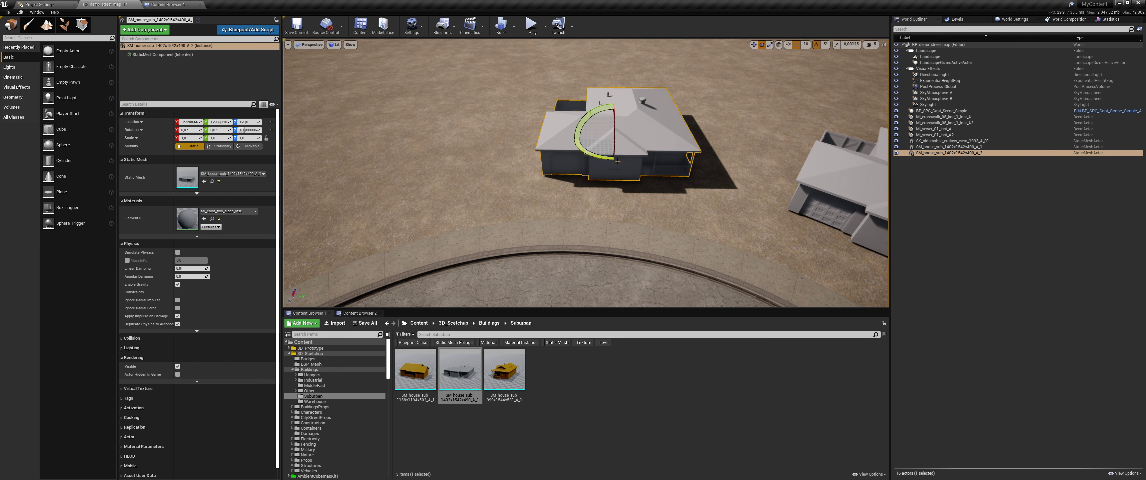
Step: Add two more copies of the house farther around the turnaround, rotating them to follow the curb
drag(607, 159, 397, 190)
right_drag(397, 190, 342, 199)
key(e)
drag(583, 167, 552, 131)
key(w)
right_drag(557, 130, 521, 127)
key(ctrl+w)
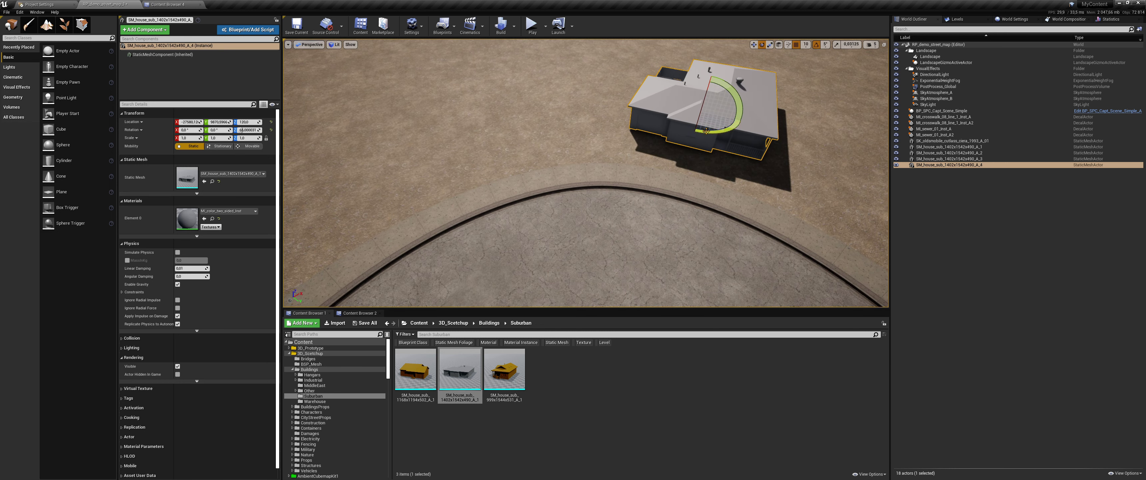
Step: Move the newest house copy farther around the turnaround and rotate it to follow the curb
drag(706, 131, 461, 114)
key(e)
drag(493, 151, 469, 136)
right_drag(469, 136, 512, 107)
right_drag(401, 178, 497, 195)
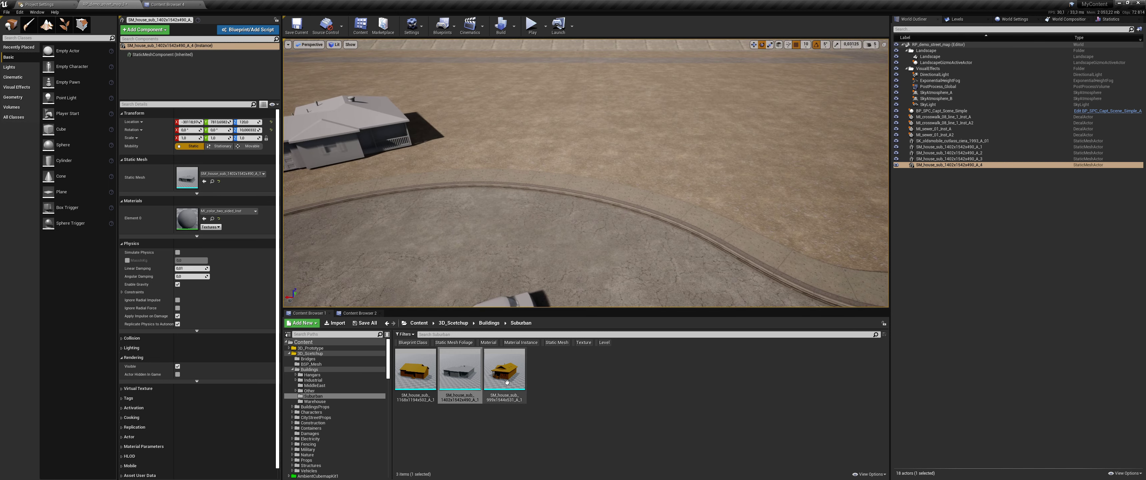
Step: Place SM_house_sub_999x1544x531_A_1 beside the last house and set it back behind the turnaround sidewalk
drag(420, 378, 492, 377)
drag(513, 378, 507, 151)
key(f)
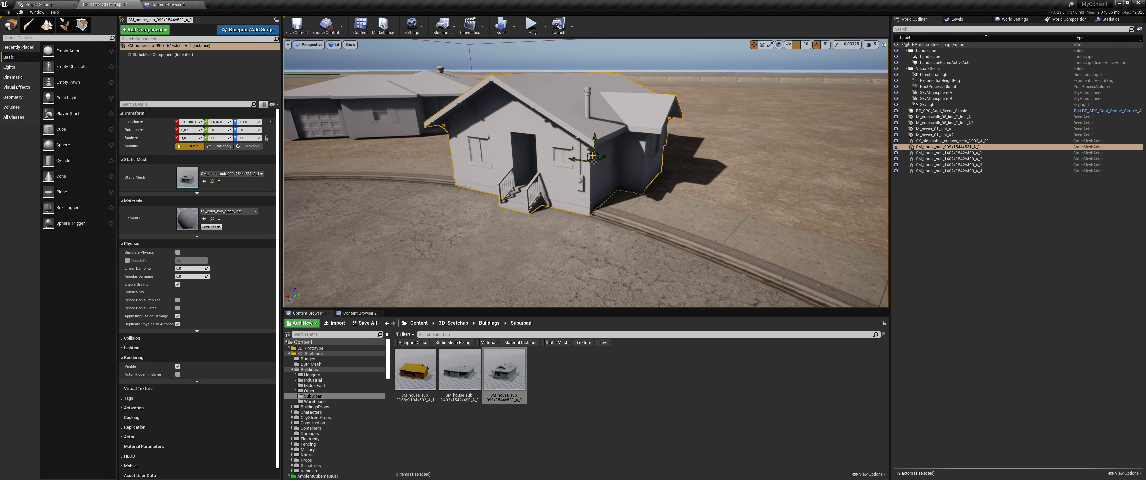
scroll(592, 146, down, 5)
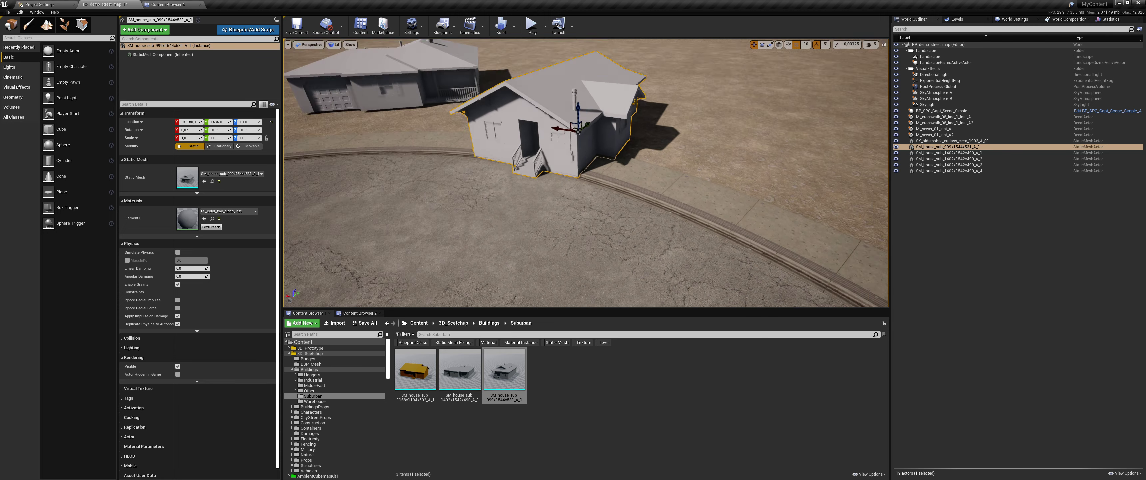
drag(597, 168, 631, 140)
right_drag(599, 184, 656, 181)
Step: Place SM_house_sub_1168x1194x503_A_1 on the ground past the small gabled house and turn it toward the turnaround
drag(519, 380, 521, 380)
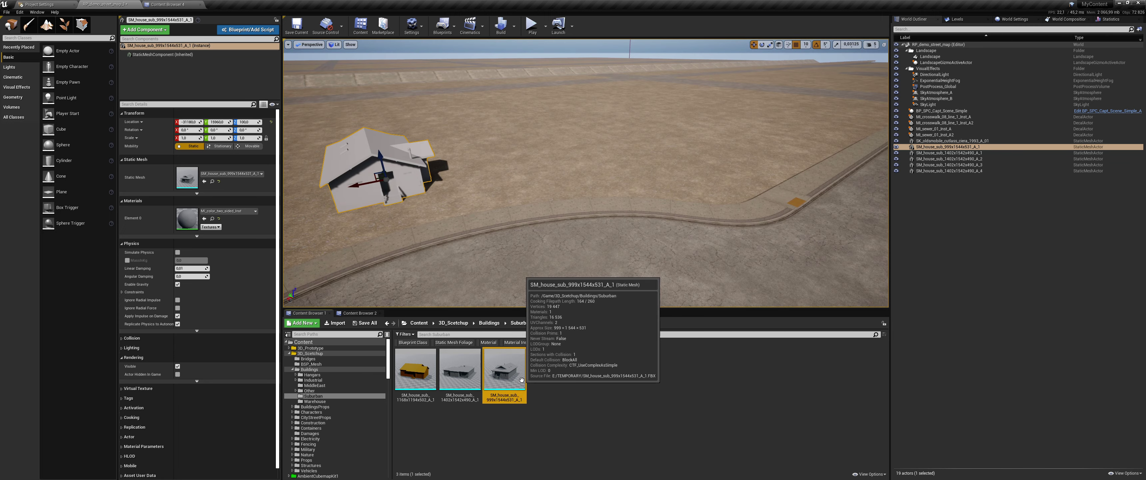
drag(415, 372, 619, 182)
key(e)
key(w)
key(f)
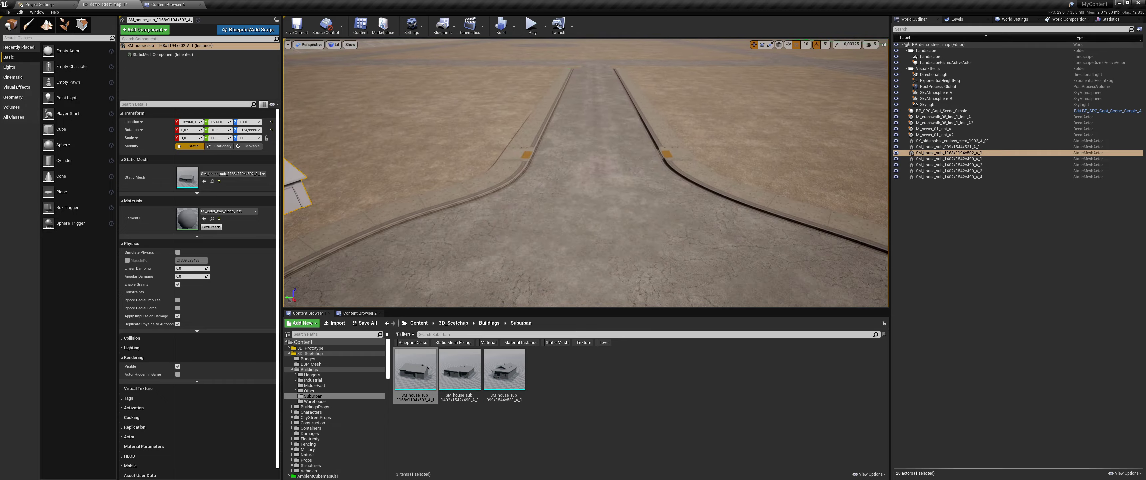
mouse_move(563, 156)
mouse_down()
mouse_move(670, 172)
mouse_move(652, 153)
mouse_move(635, 168)
mouse_move(559, 154)
mouse_up()
Step: Switch to landscape spline editing and add three control points along the sidewalk in front of a house's garage
click(592, 214)
right_drag(591, 213, 400, 249)
right_drag(821, 178, 745, 180)
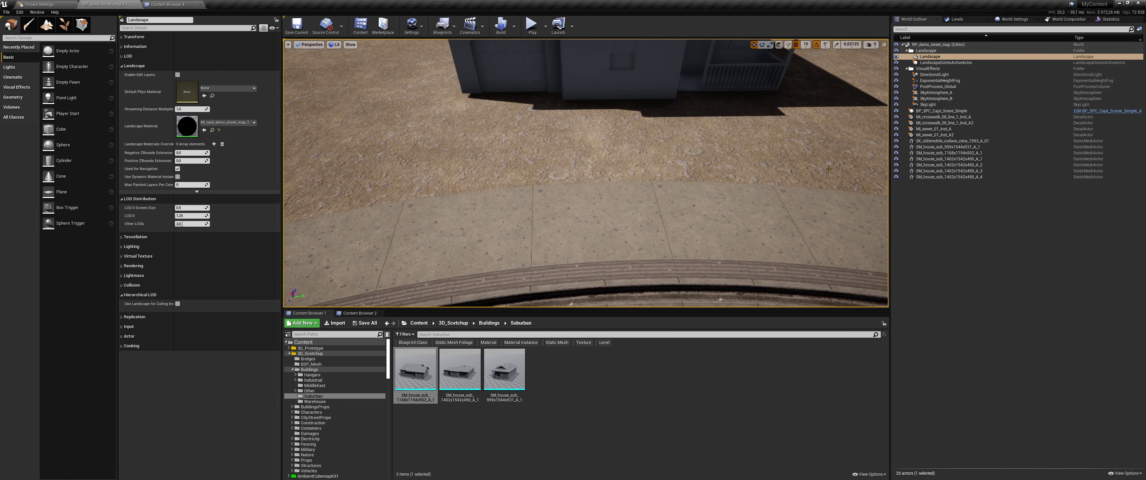
mouse_move(573, 74)
right_down()
mouse_move(539, 78)
mouse_move(574, 74)
right_up()
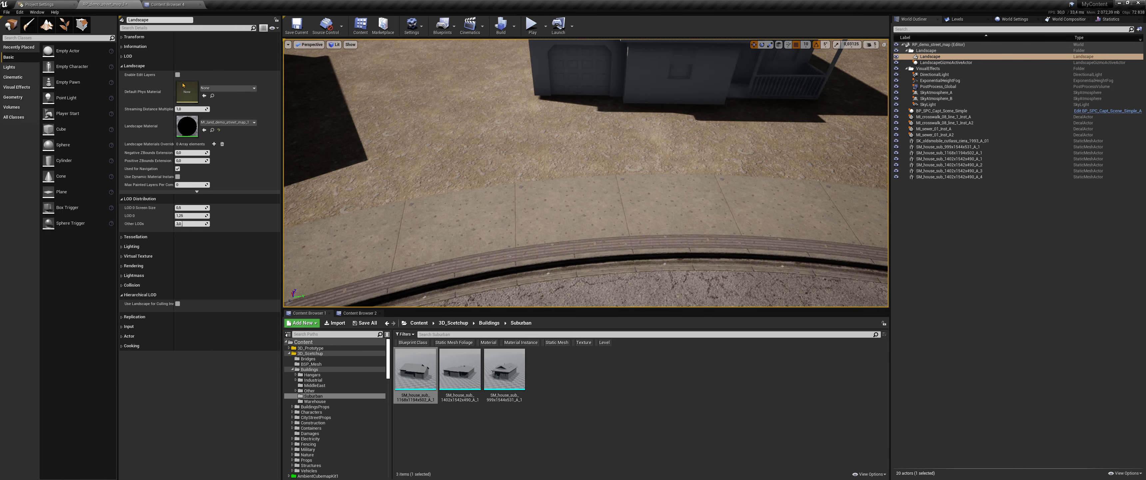
key(shift+2)
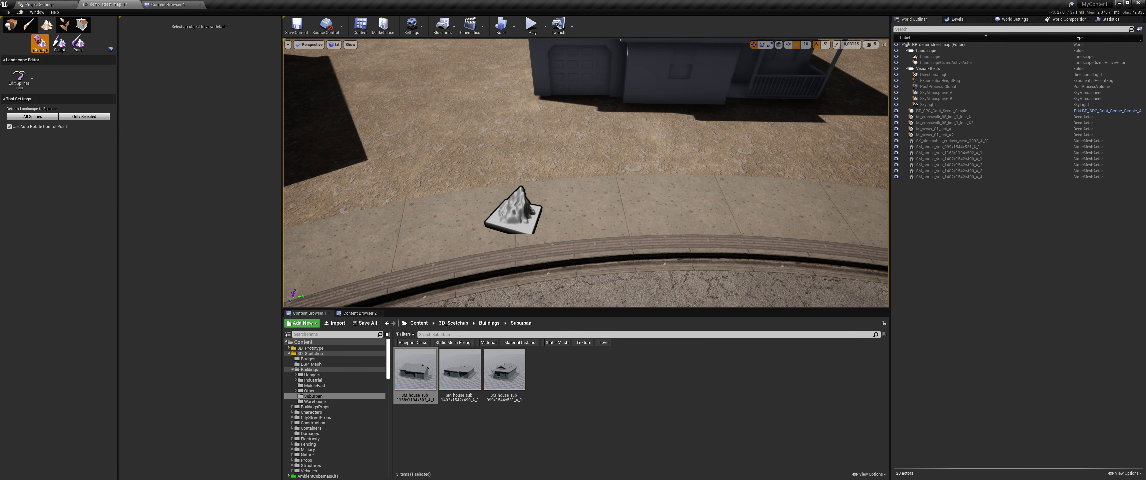
right_drag(497, 286, 472, 289)
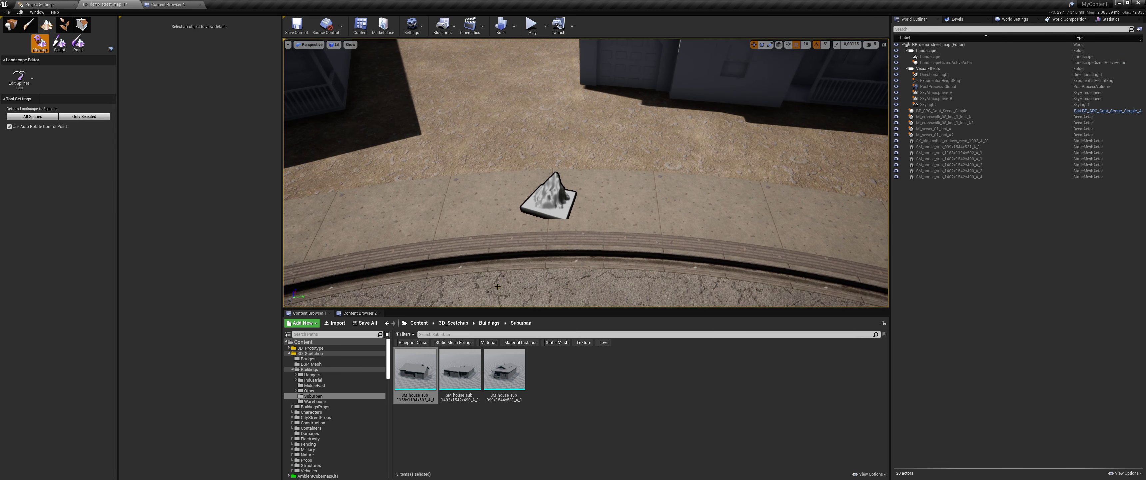
ctrl+click(441, 211)
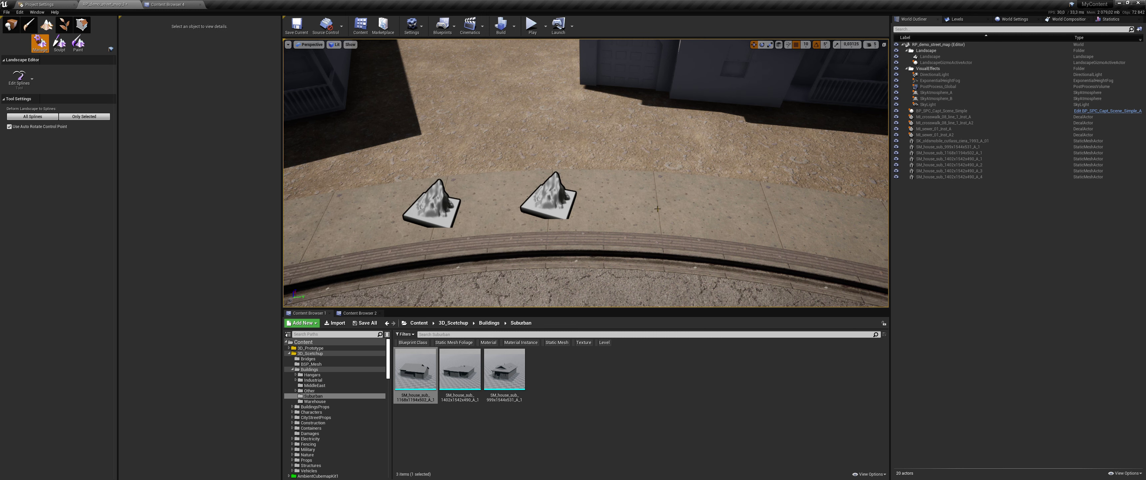
ctrl+click(657, 209)
ctrl+click(771, 219)
Step: Assign SM_sidewalk_ramp_02_3_B1 from the Sidewalk_02/Cross_C/Ramp folder to the first short sidewalk segment at the driveway
click(703, 215)
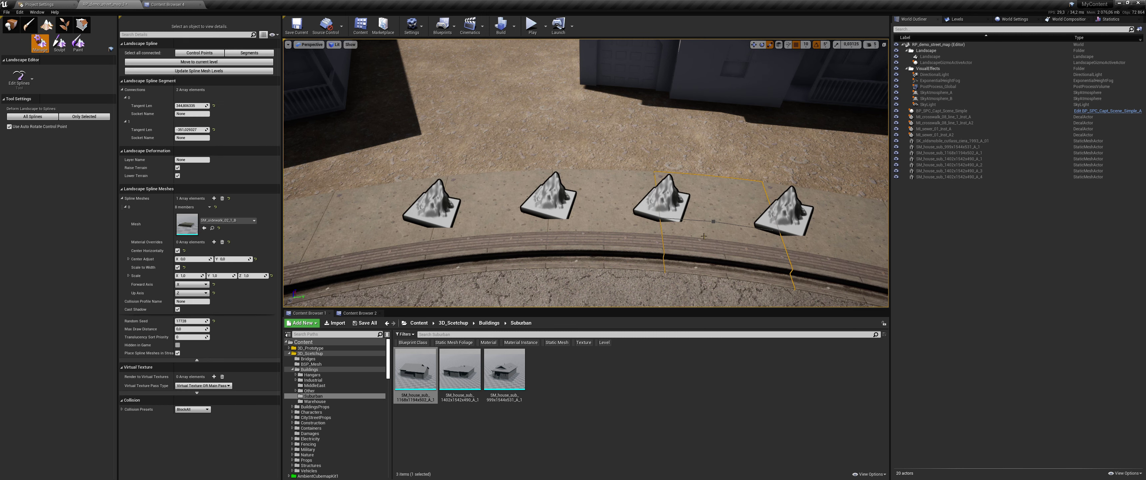
right_drag(702, 215, 690, 205)
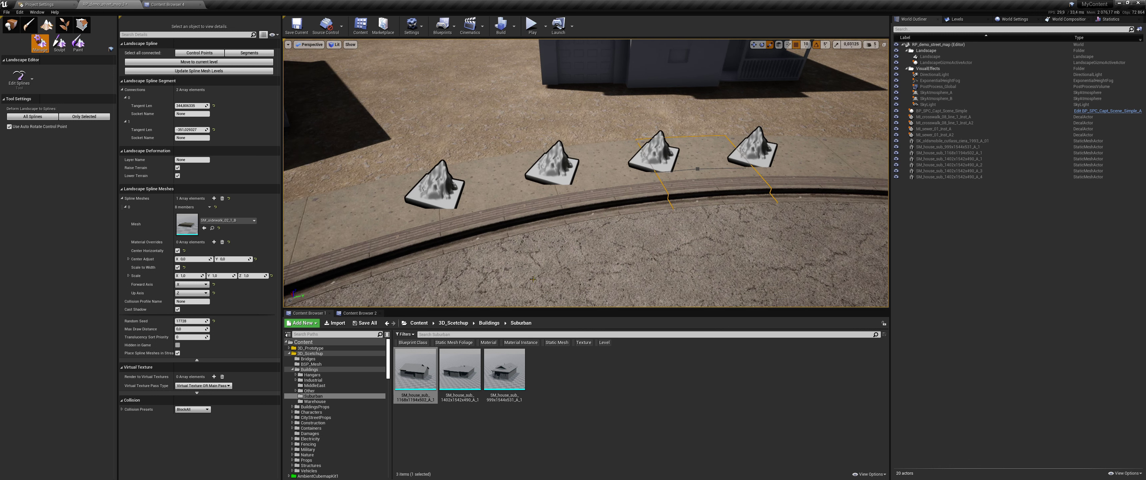
click(459, 369)
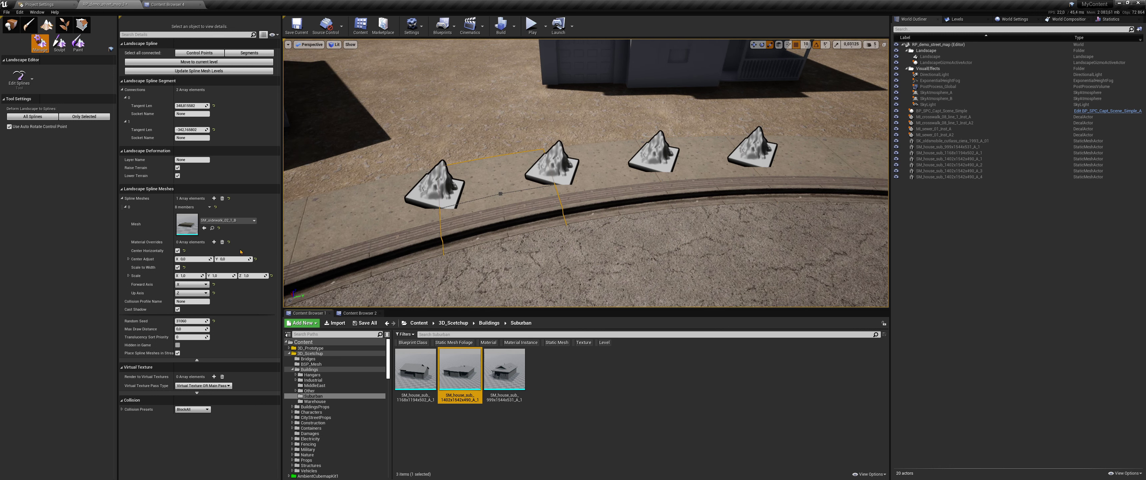
click(212, 228)
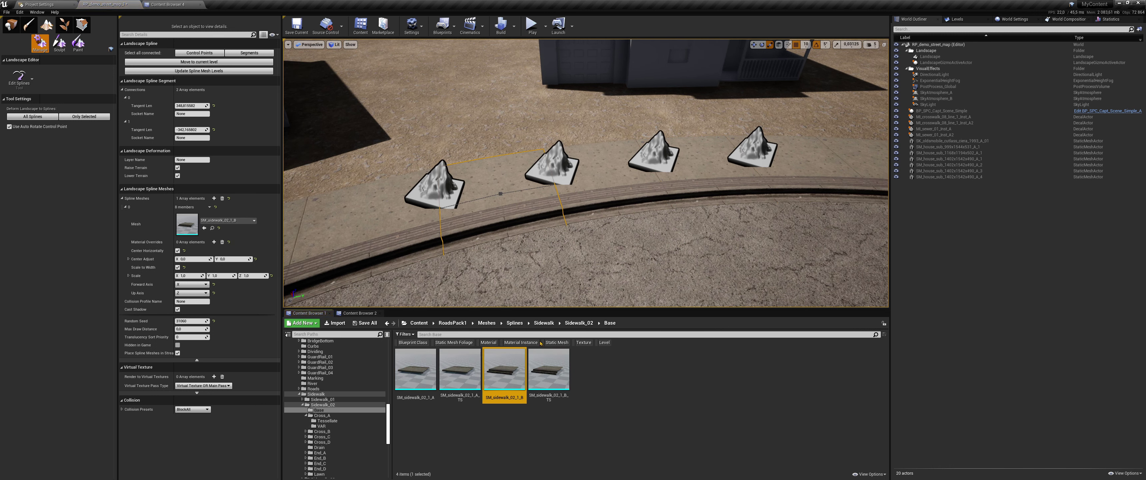
click(329, 432)
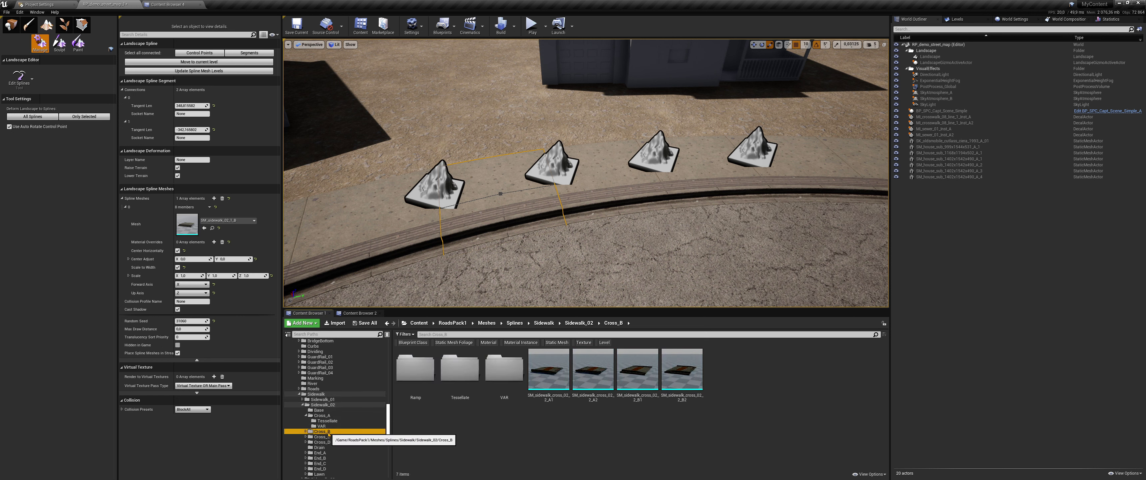
click(322, 436)
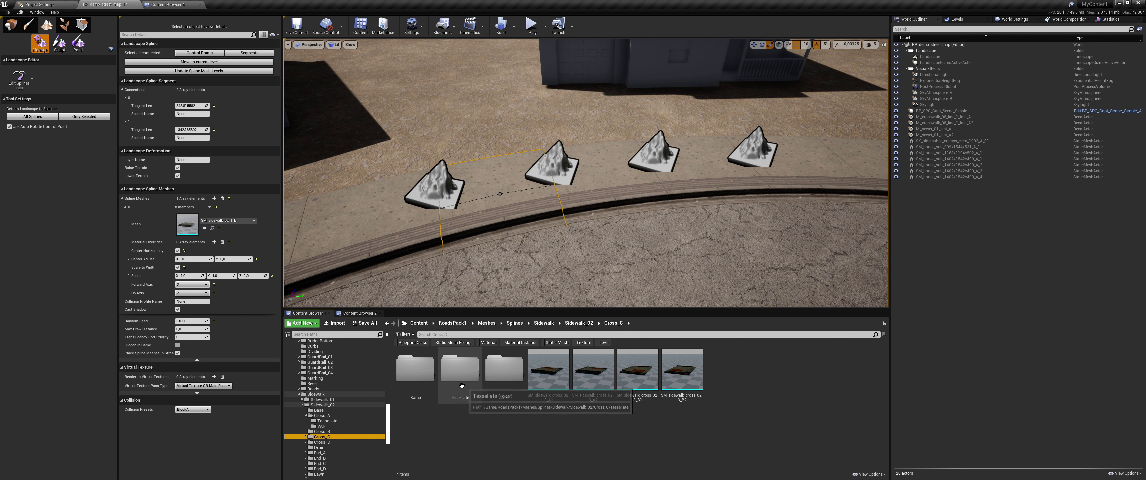
double_click(415, 368)
mouse_move(520, 373)
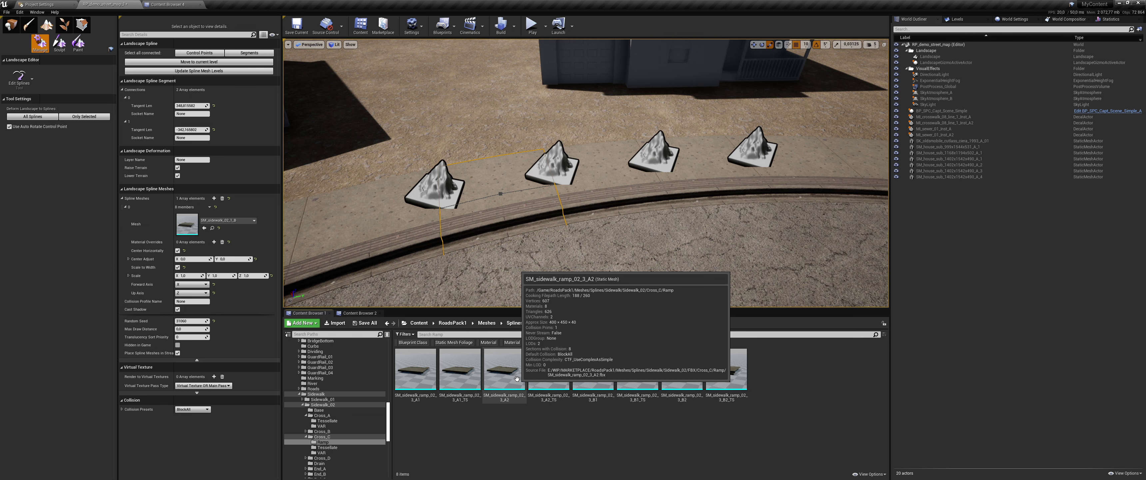
drag(593, 369, 187, 225)
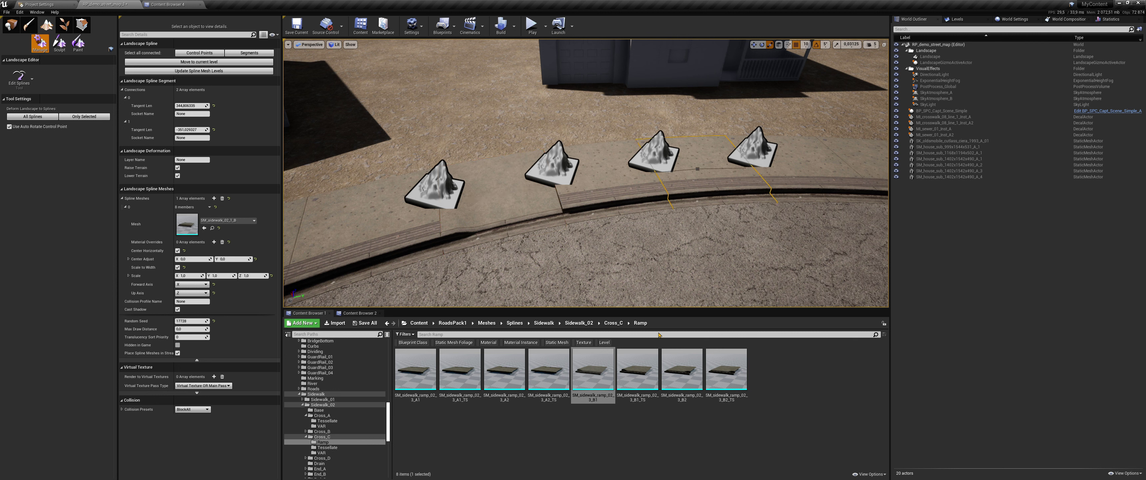
Step: Assign SM_sidewalk_ramp_02_3_B2_TS to the sidewalk segment at the opposite end of the driveway
mouse_move(645, 363)
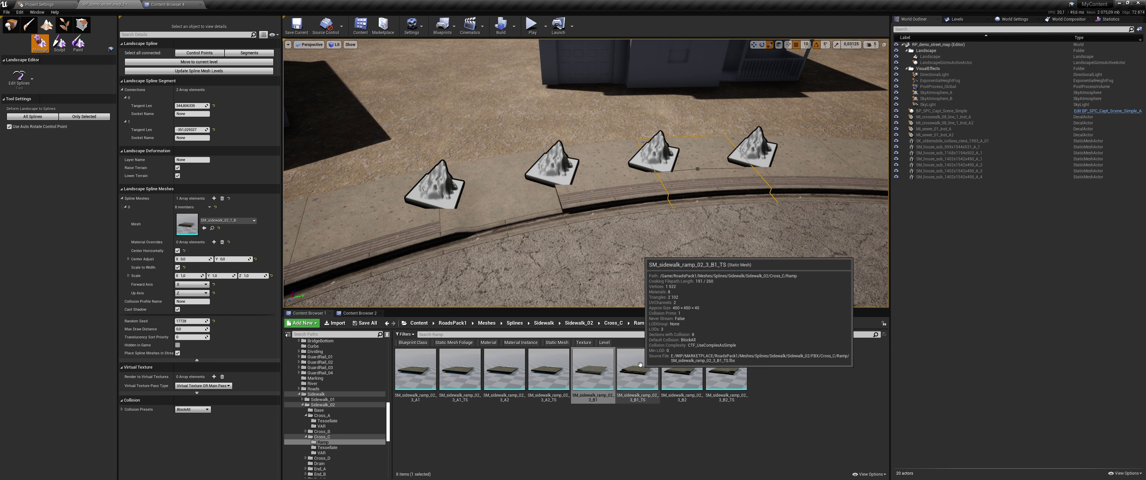
mouse_move(727, 369)
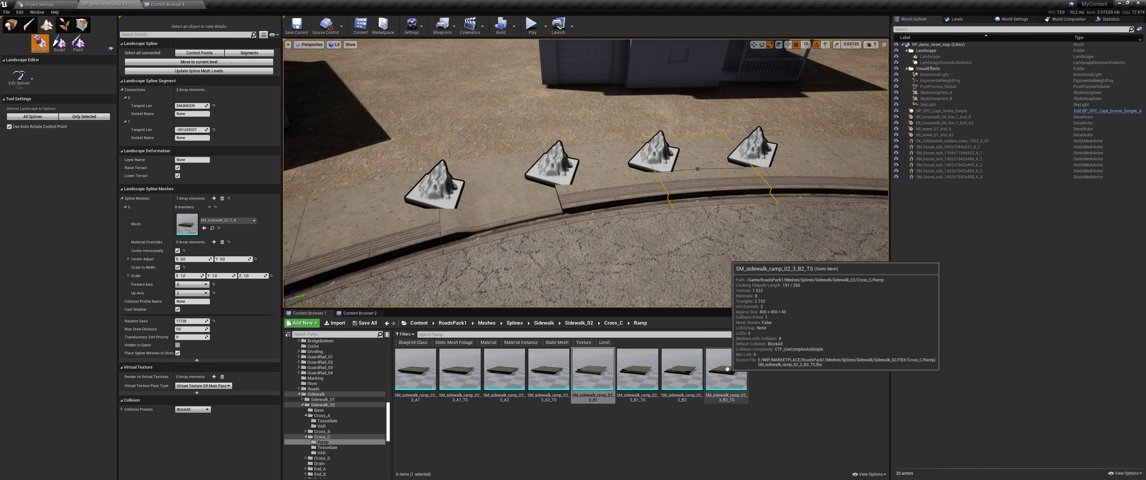
drag(727, 369, 201, 222)
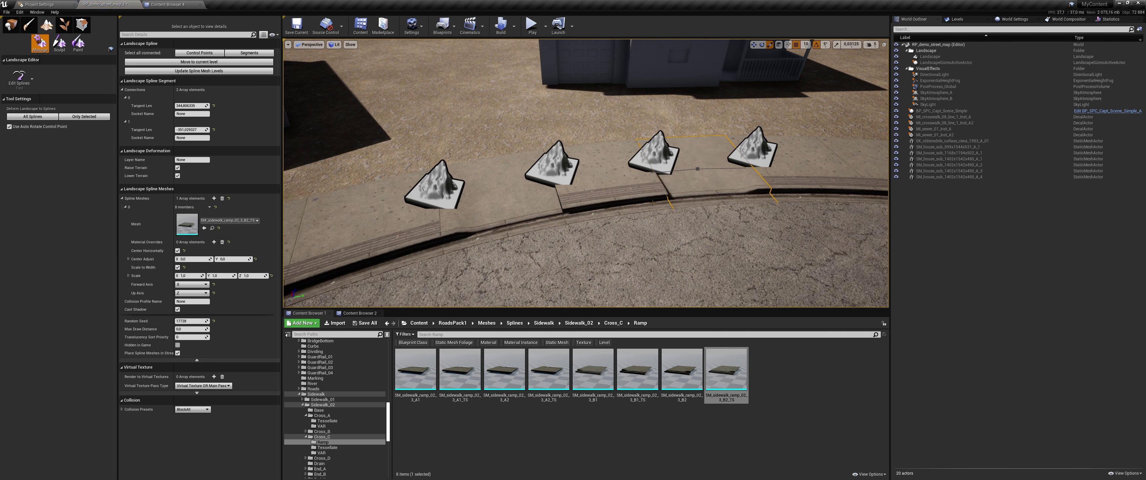
Step: Assign SM_sidewalk_ramp_02_4_B_TS from the Cross_D/Ramp folder to the middle driveway segment
click(330, 458)
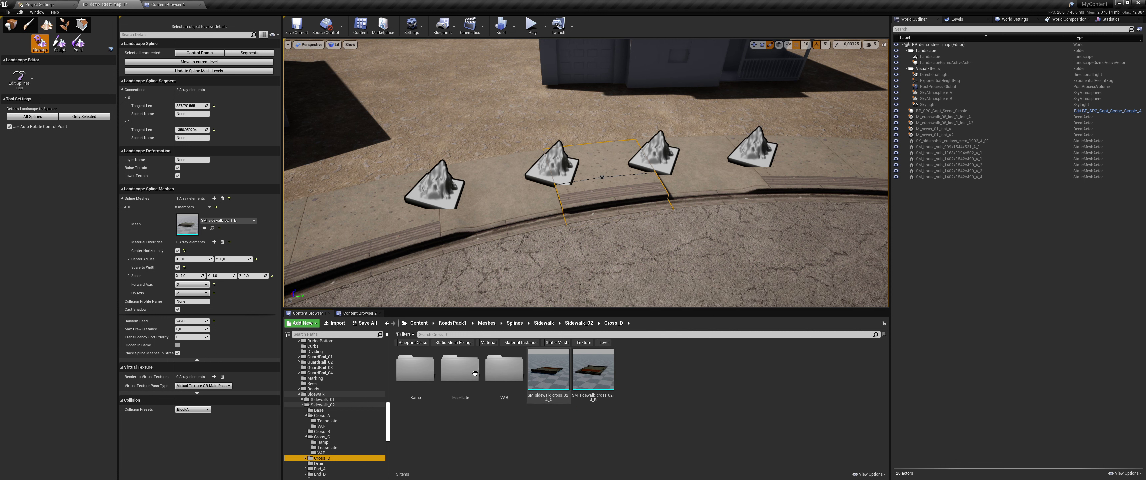
double_click(460, 368)
drag(563, 376, 203, 227)
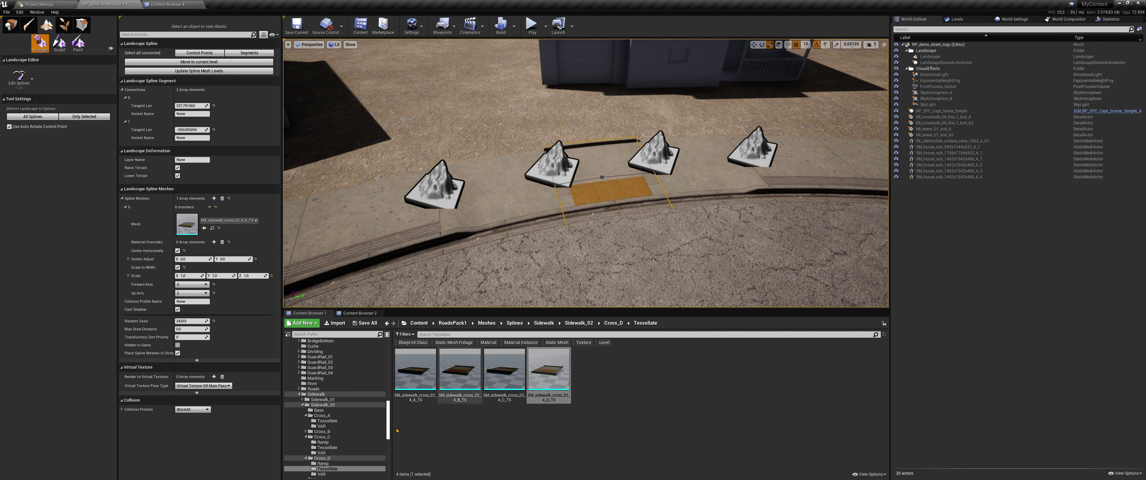
click(325, 464)
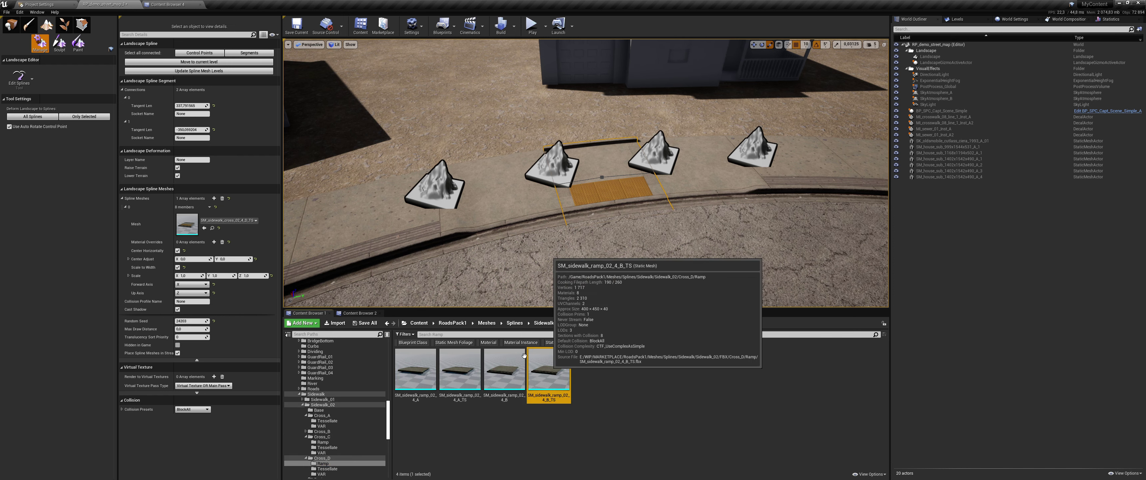
drag(549, 372, 201, 225)
click(599, 261)
Step: Add three control points on the sidewalk before another house and assign SM_sidewalk_ramp_02_4_B_TS to the two middle segments
right_drag(599, 260, 588, 186)
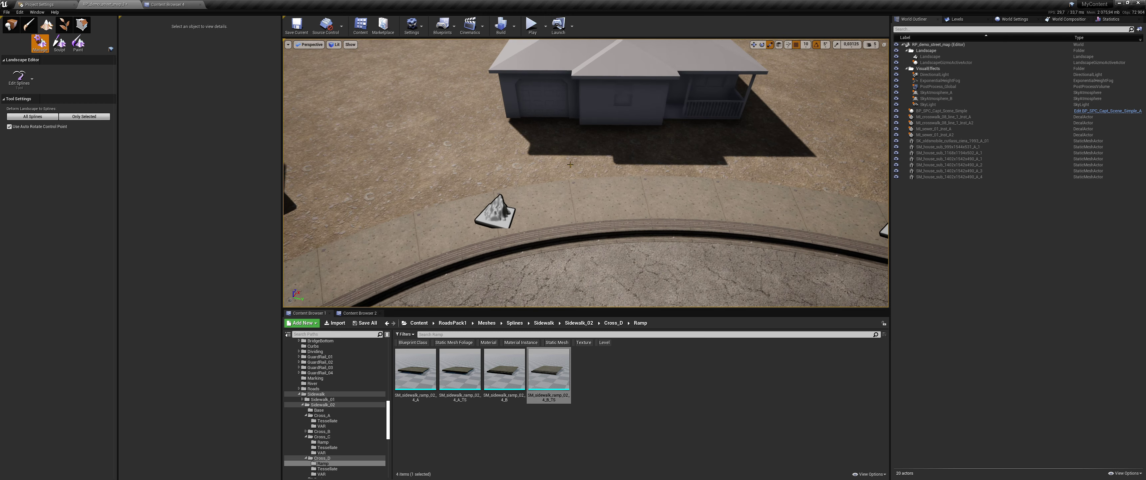
ctrl+click(418, 238)
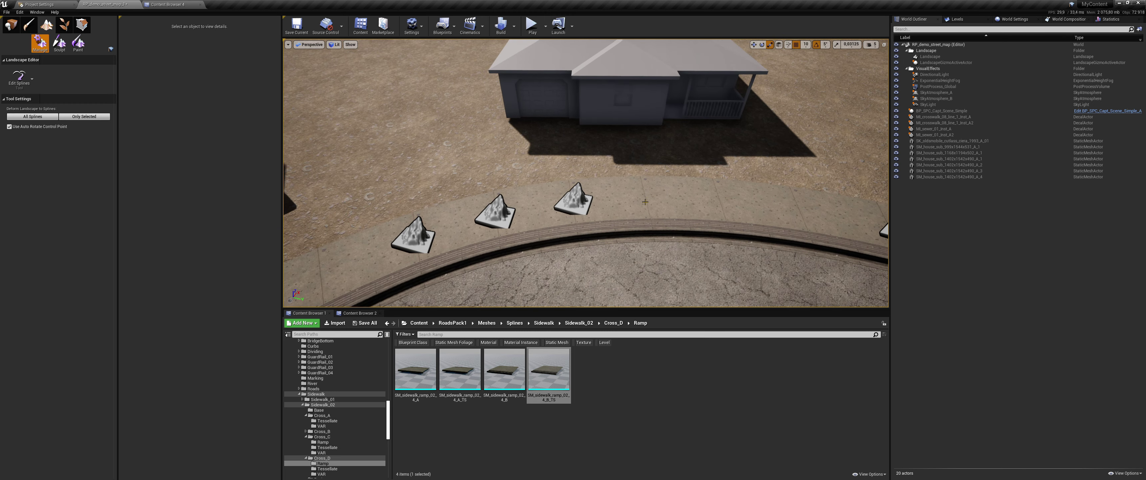
click(536, 217)
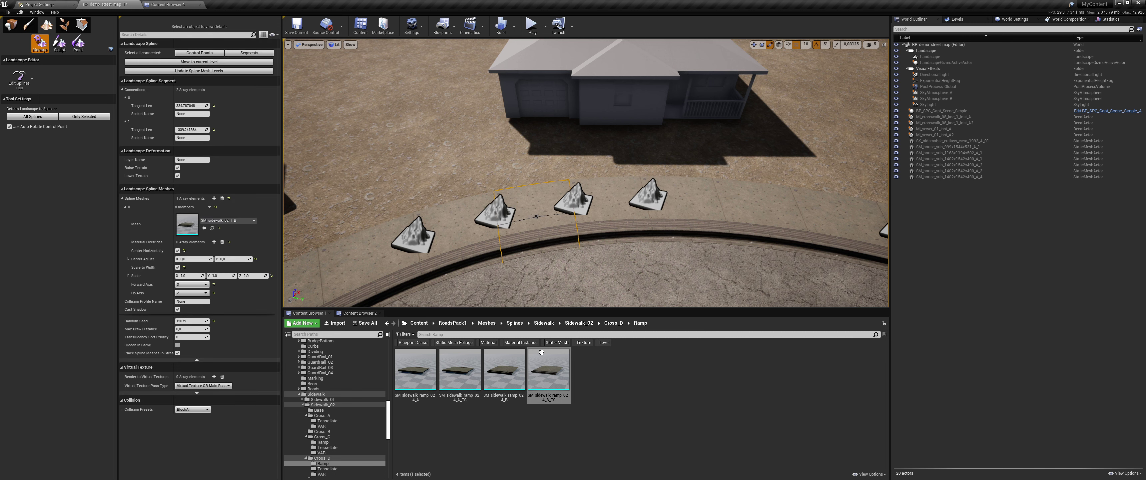
drag(543, 361, 201, 224)
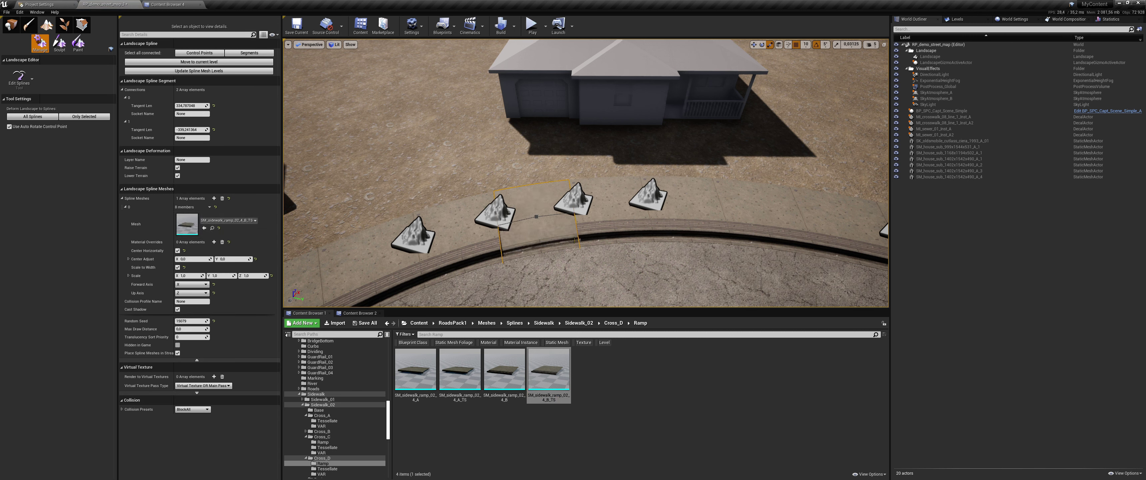
drag(548, 339, 187, 224)
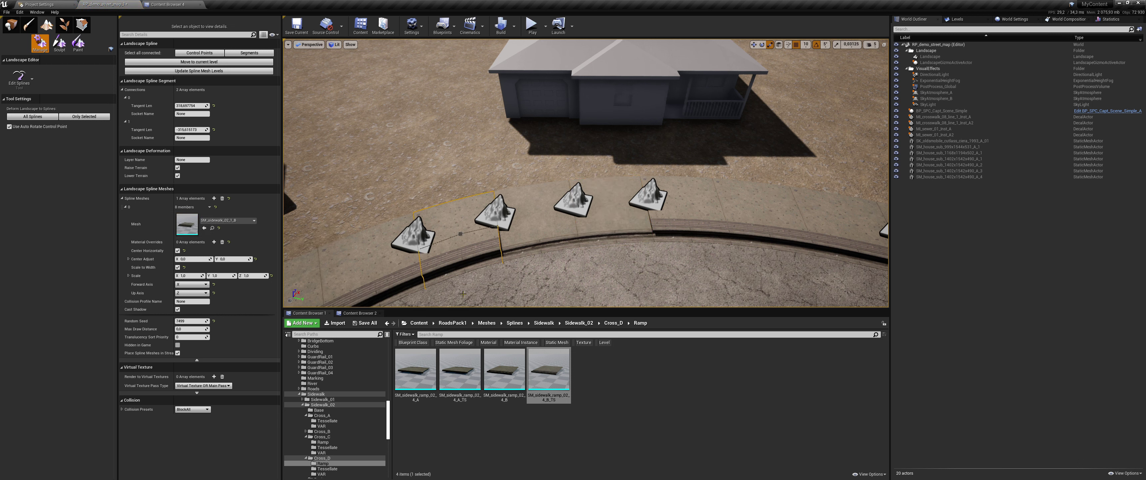
Step: Assign SM_sidewalk_ramp_02_3_B1 from the Cross_C/Ramp folder to the first segment of the second driveway
click(329, 438)
click(324, 441)
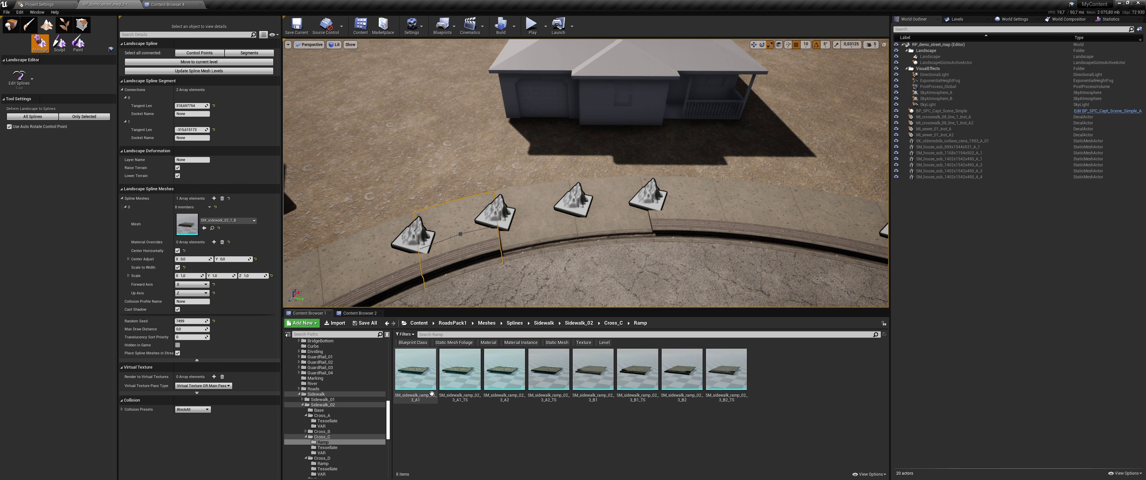
drag(446, 399, 189, 223)
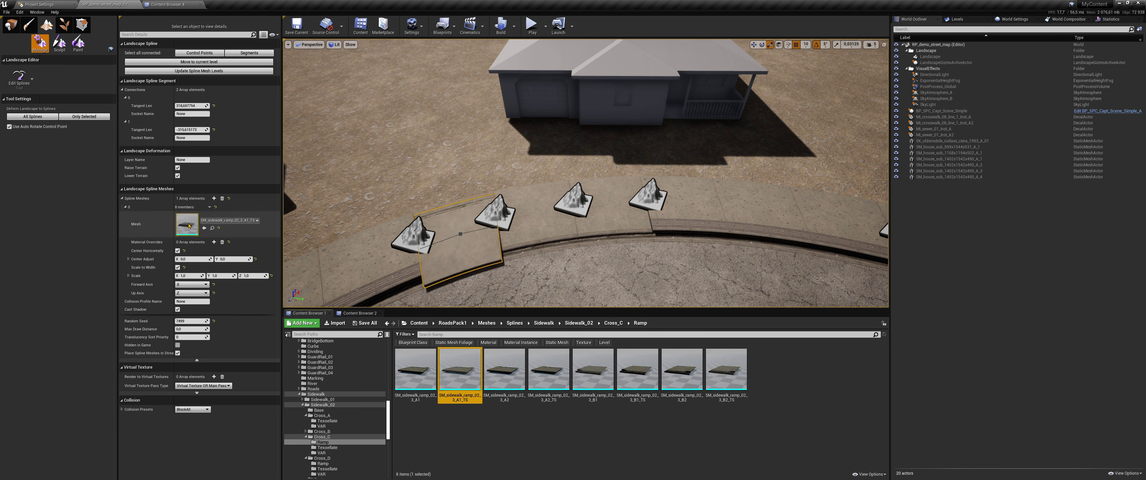
drag(504, 370, 191, 224)
drag(549, 372, 196, 225)
drag(593, 370, 198, 235)
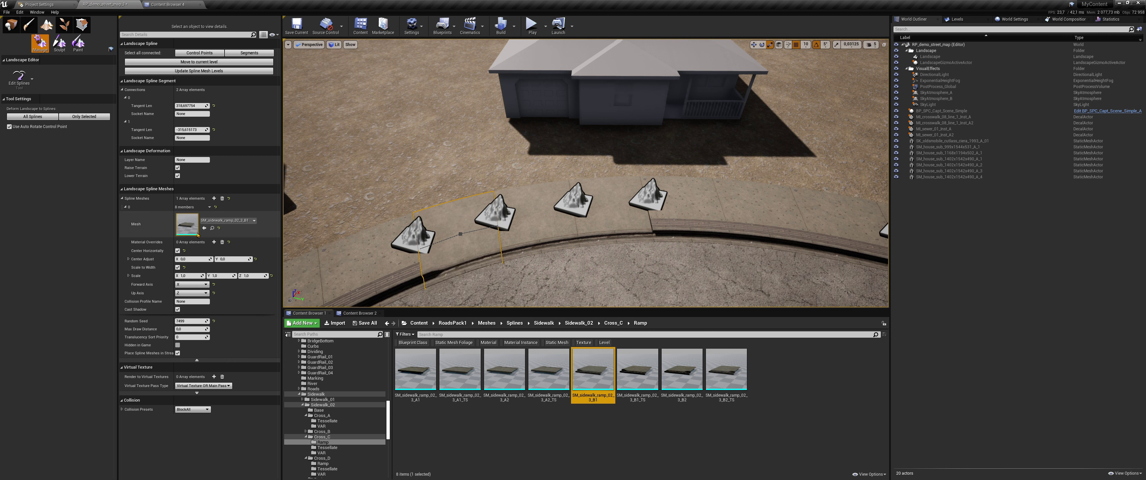
click(669, 223)
drag(726, 370, 188, 224)
key(ctrl+z)
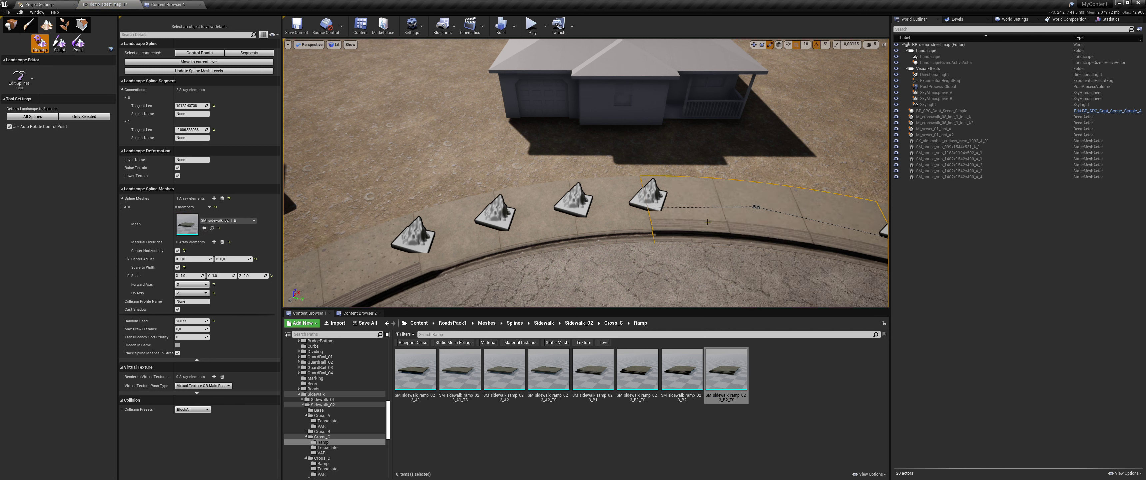
key(ctrl+z)
Step: Add a control point past the second driveway's ramp and assign SM_sidewalk_ramp_02_3_B2_TS to the new end segment
click(699, 243)
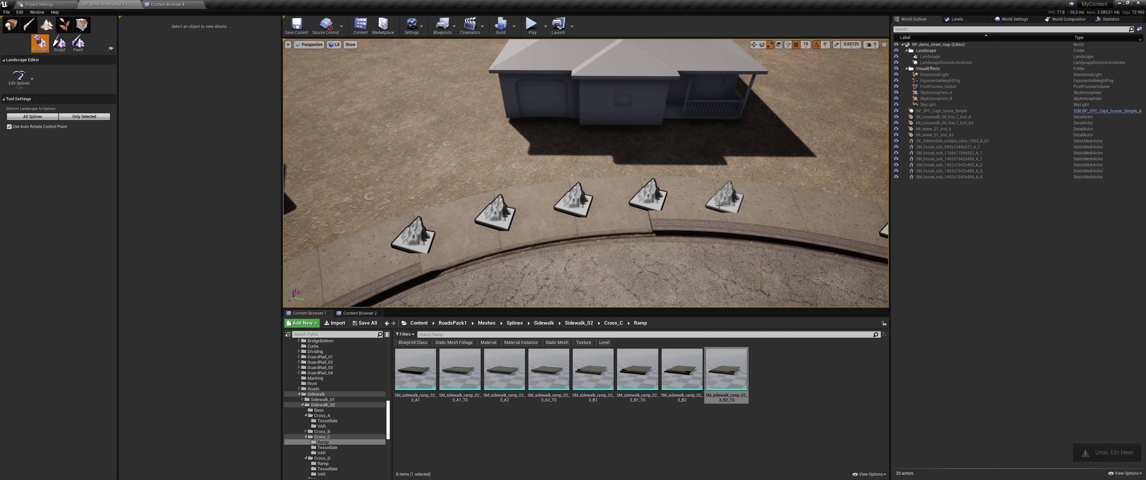
drag(731, 368, 188, 222)
click(688, 221)
click(651, 284)
right_drag(650, 284, 623, 249)
right_drag(587, 278, 511, 248)
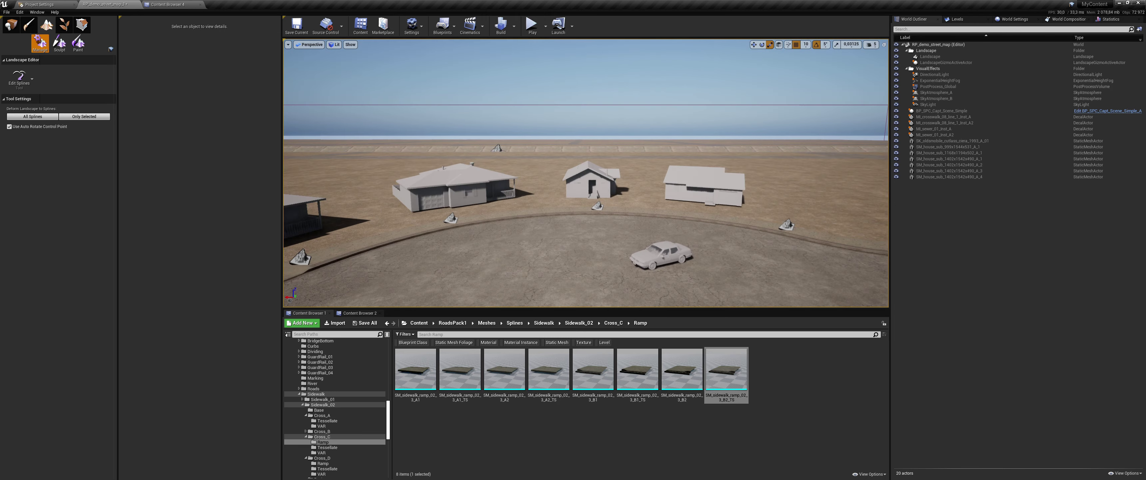
Step: Add a fourth control point before the next house's driveway and assign SM_sidewalk_ramp_02_3_B2_TS and SM_sidewalk_ramp_02_3_B1_TS to the two end segments
right_drag(588, 265, 500, 282)
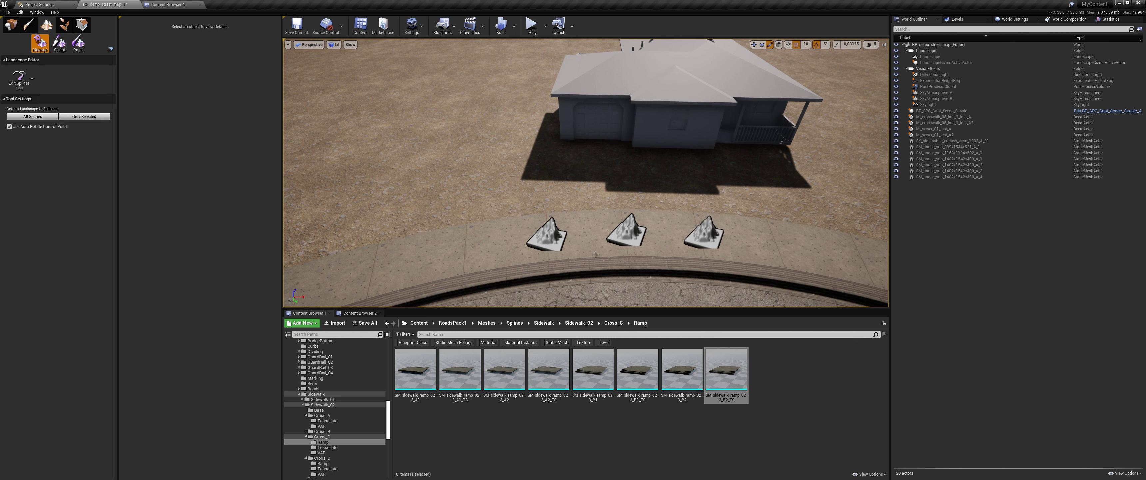
ctrl+click(463, 252)
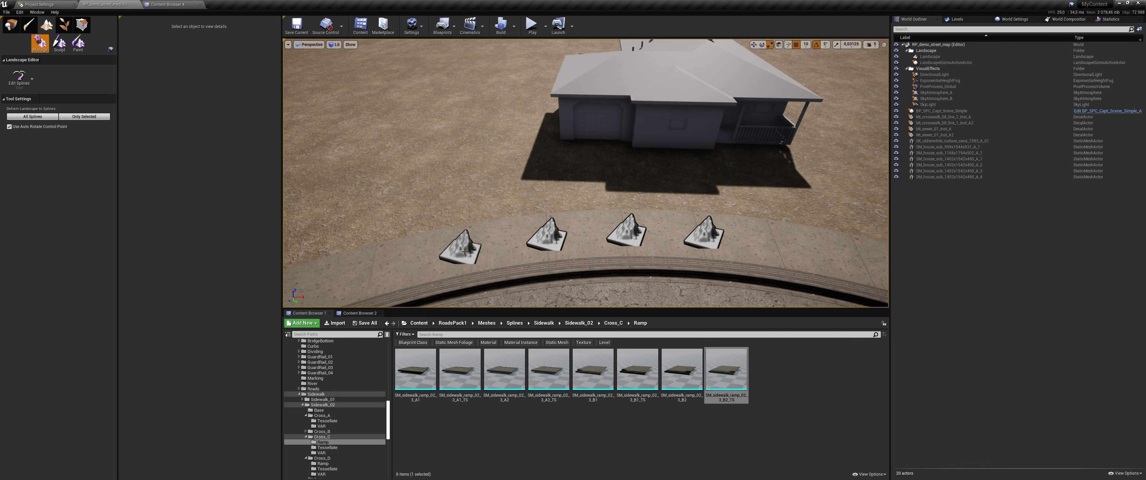
click(509, 264)
click(723, 375)
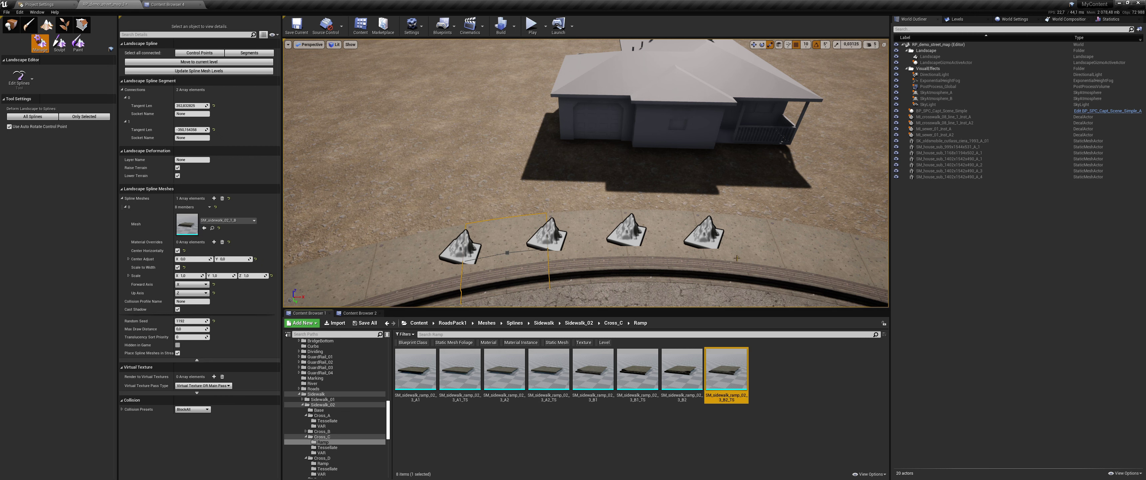
click(748, 269)
drag(729, 365, 681, 268)
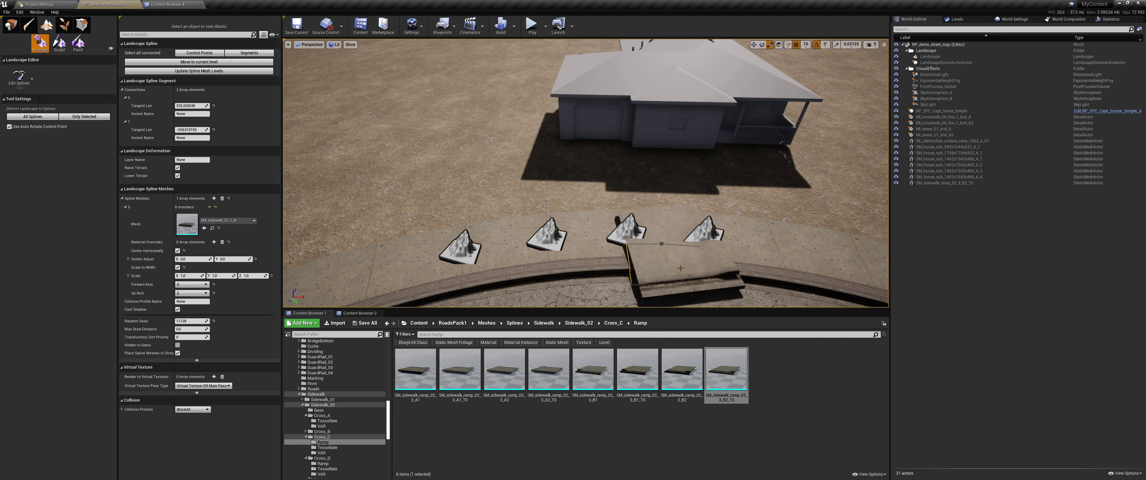
key(ctrl+z)
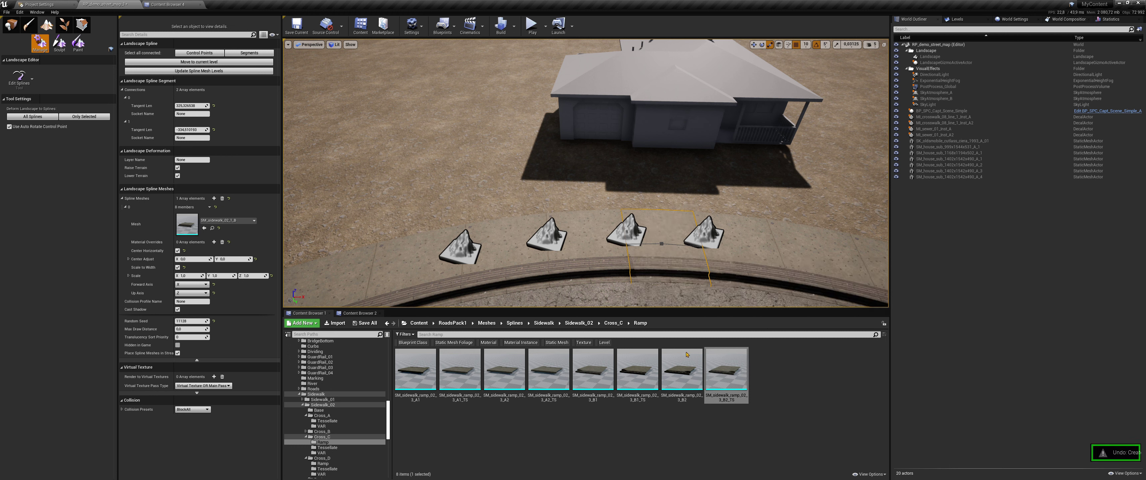
drag(726, 369, 203, 226)
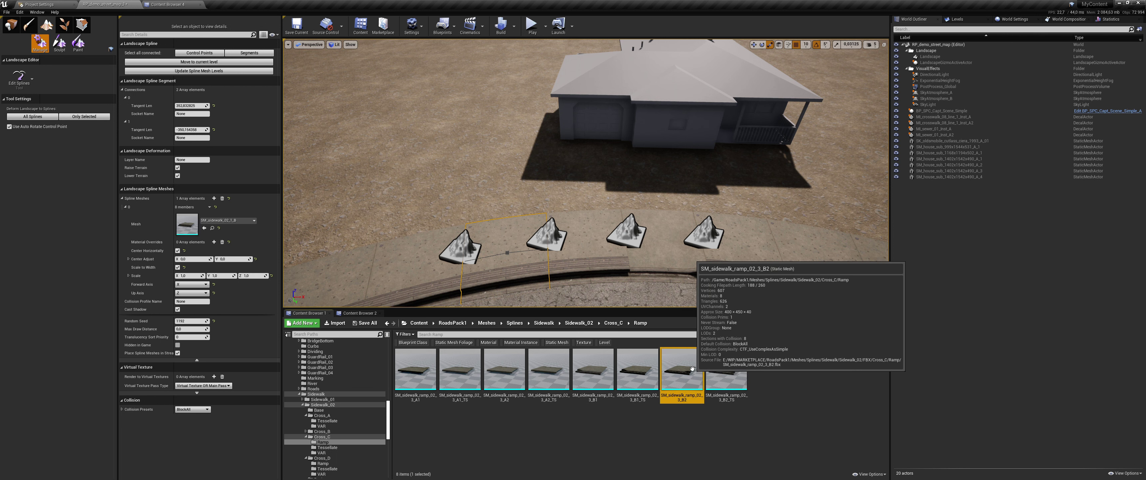
drag(637, 369, 221, 245)
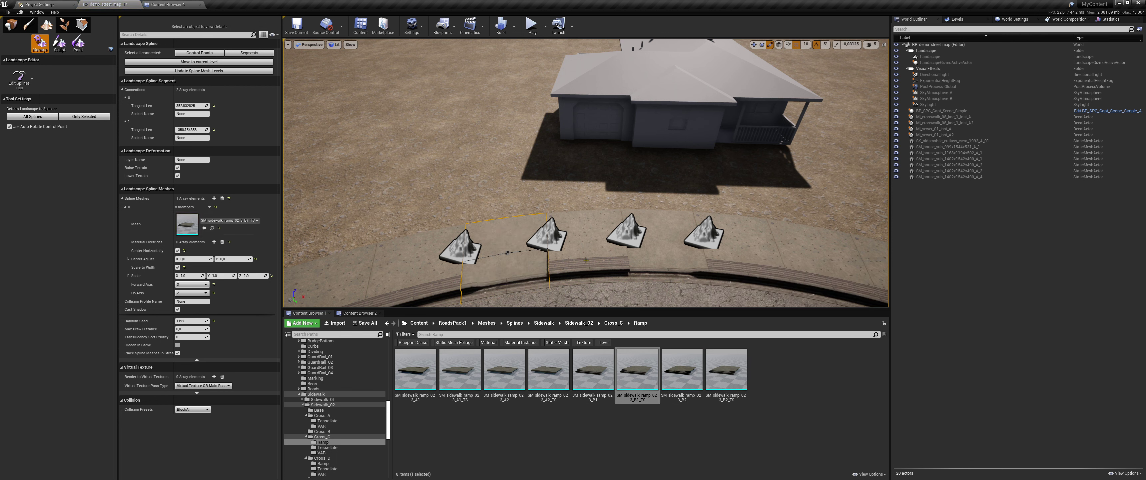
Step: Assign SM_sidewalk_ramp_02_4_B_TS from the Cross_D/Ramp folder to the driveway's middle segment
click(328, 447)
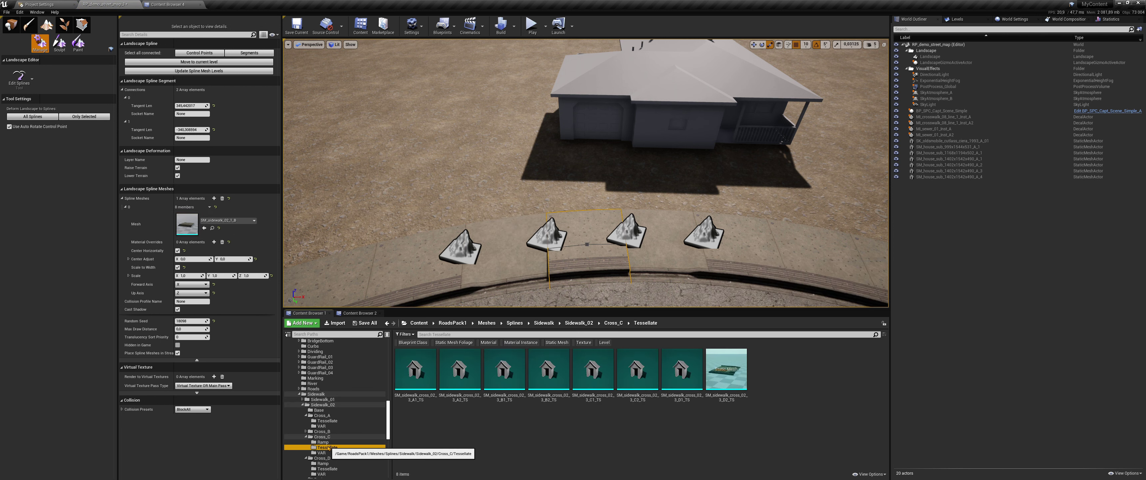
click(327, 442)
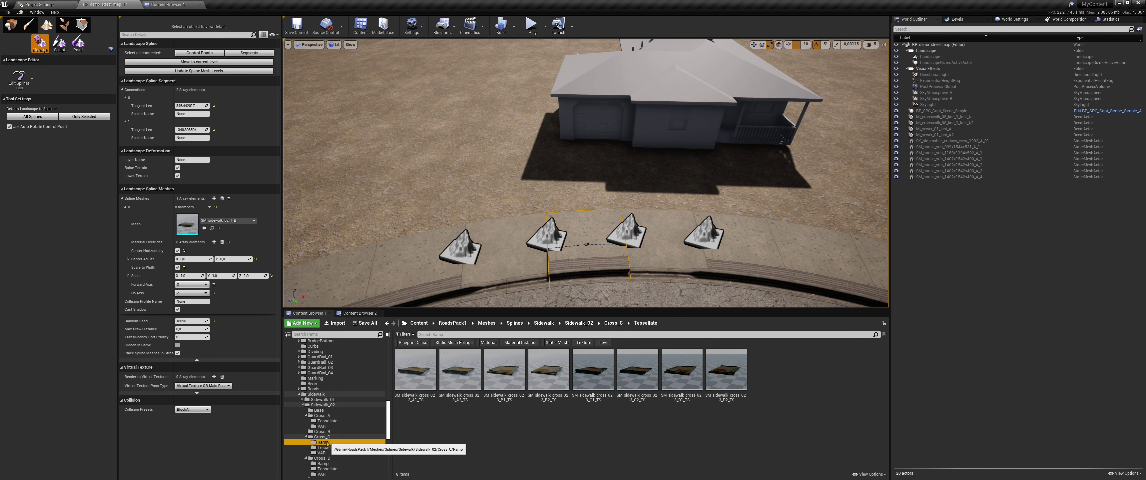
scroll(328, 443, down, 2)
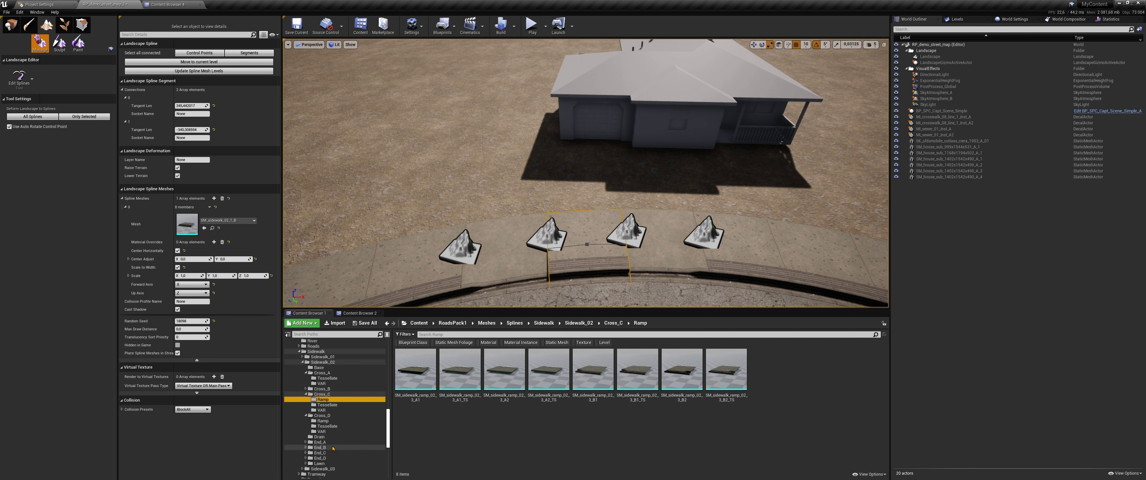
click(323, 420)
click(547, 366)
click(204, 228)
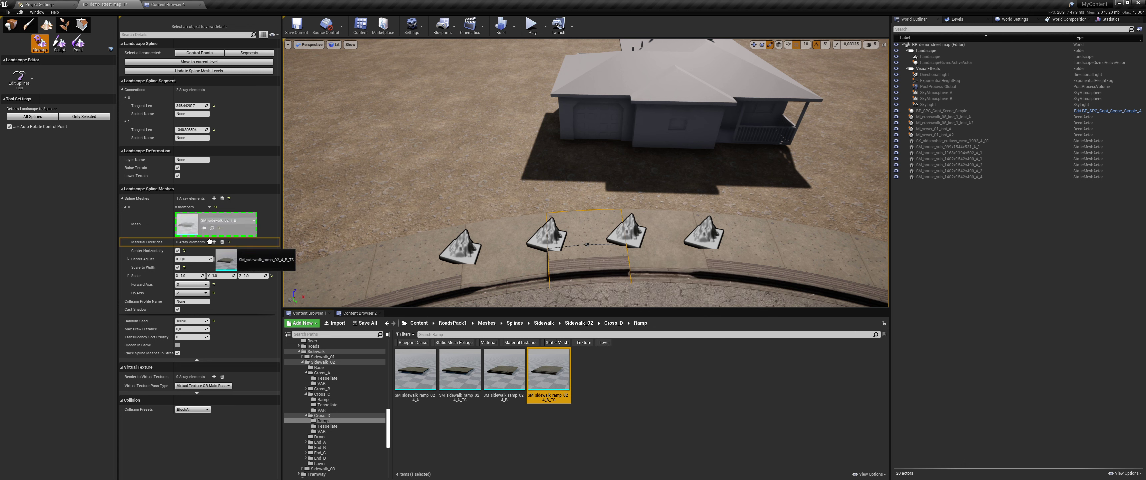
click(402, 259)
Step: Add three control points around the existing one on the sidewalk before the neighbouring house with the garage
right_drag(402, 259, 472, 222)
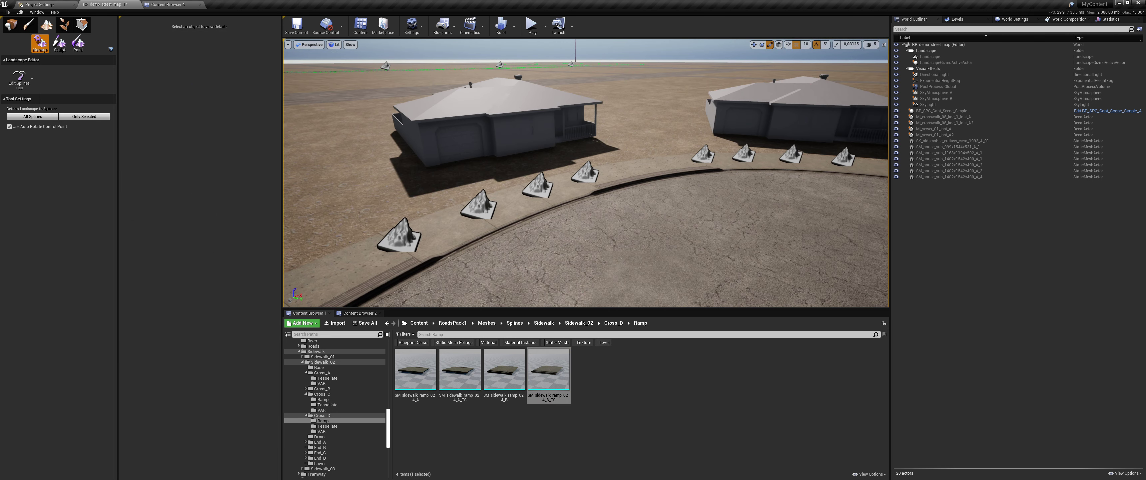
mouse_move(472, 223)
right_down()
mouse_move(525, 192)
mouse_move(624, 200)
mouse_move(489, 216)
right_up()
right_drag(434, 241, 441, 250)
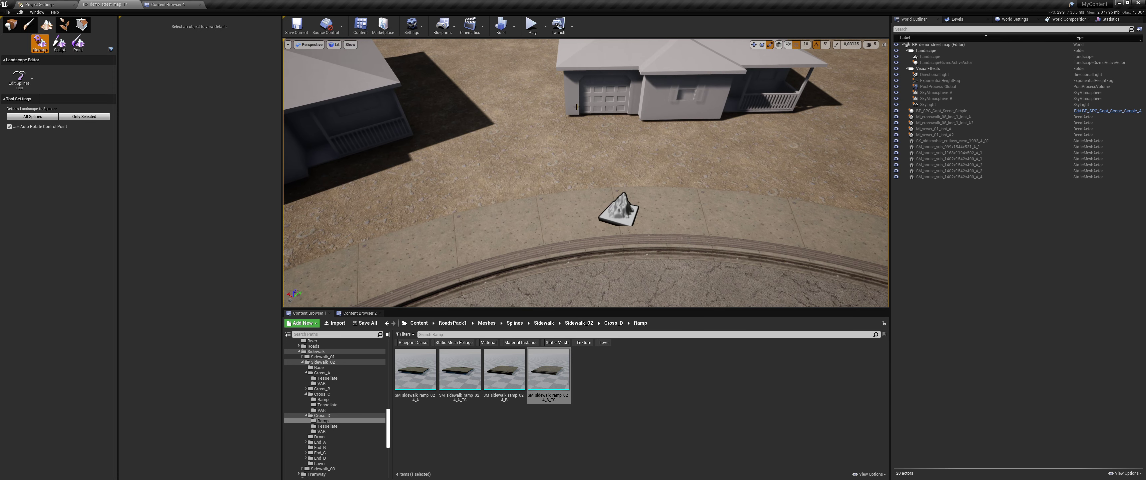
click(642, 389)
ctrl+click(539, 221)
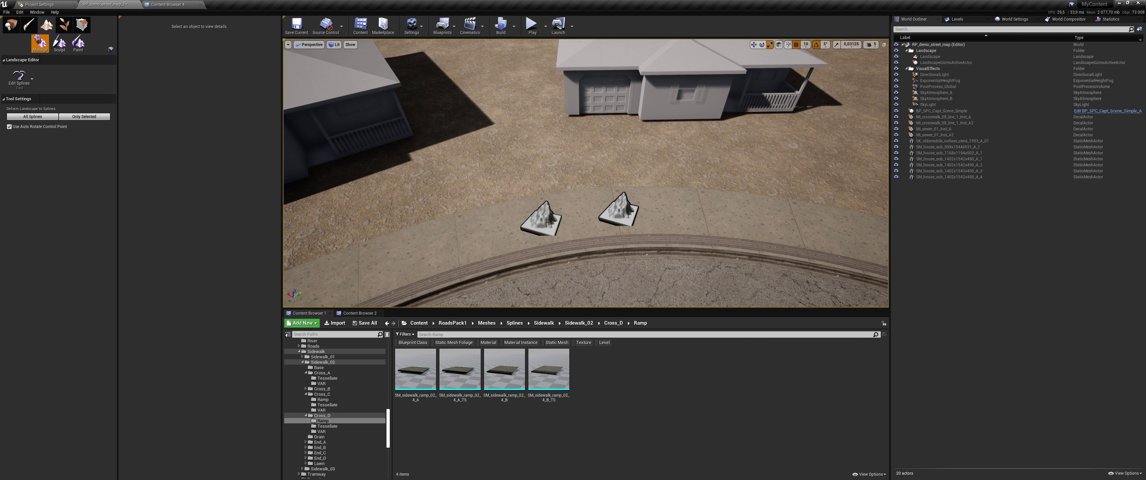
ctrl+click(706, 214)
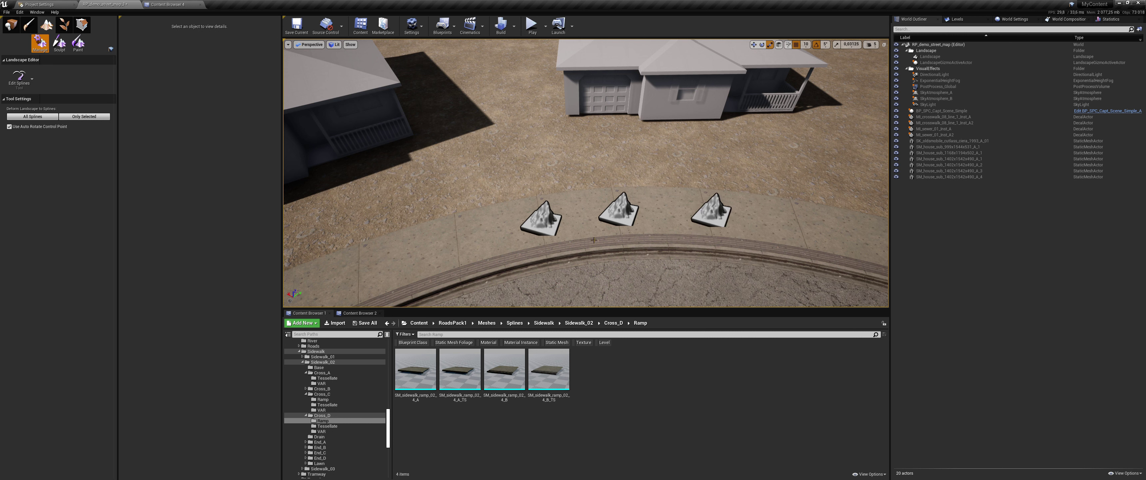
ctrl+click(457, 249)
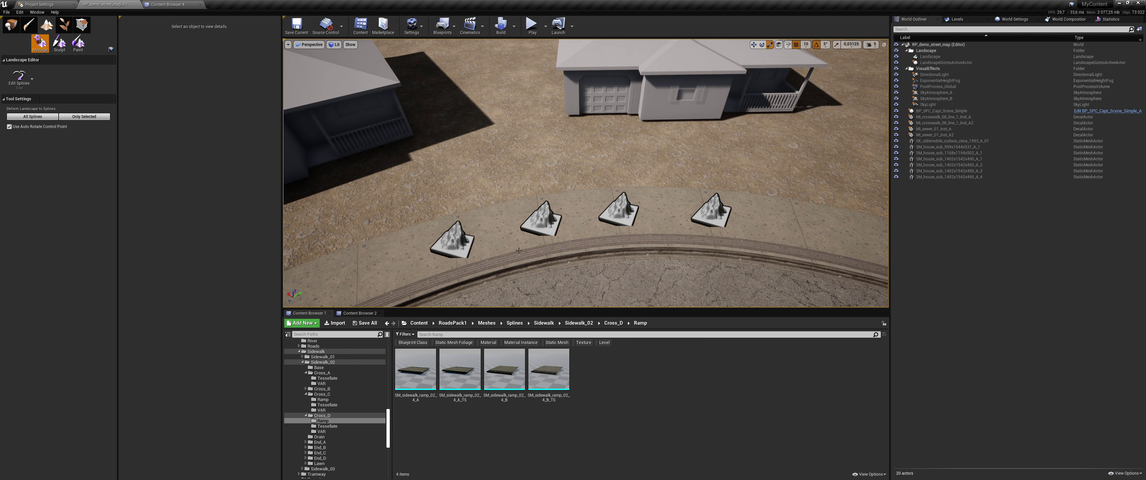
Step: Assign SM_sidewalk_ramp_02_4_B_TS to the two middle segments in front of the garage house
click(574, 228)
drag(559, 375, 189, 223)
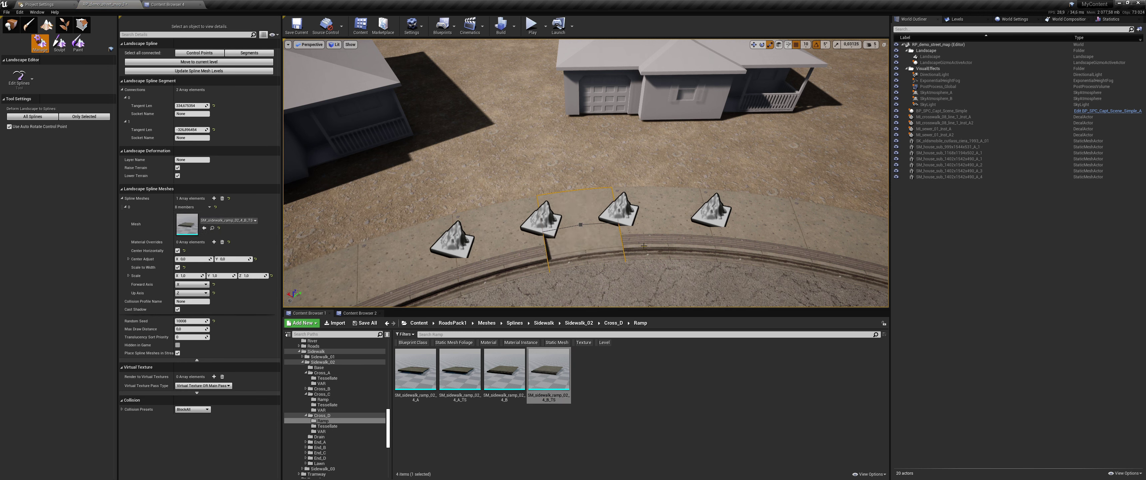
drag(557, 364, 209, 222)
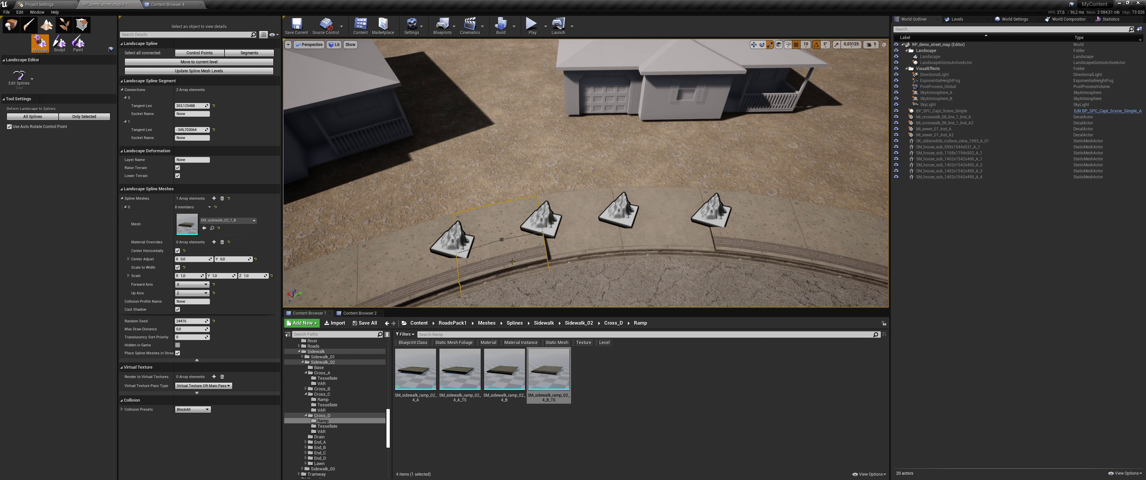
Step: Assign SM_sidewalk_ramp_02_2_B1_TS from the Cross_B/Ramp folder to the first end segment of the garage house's driveway
click(320, 441)
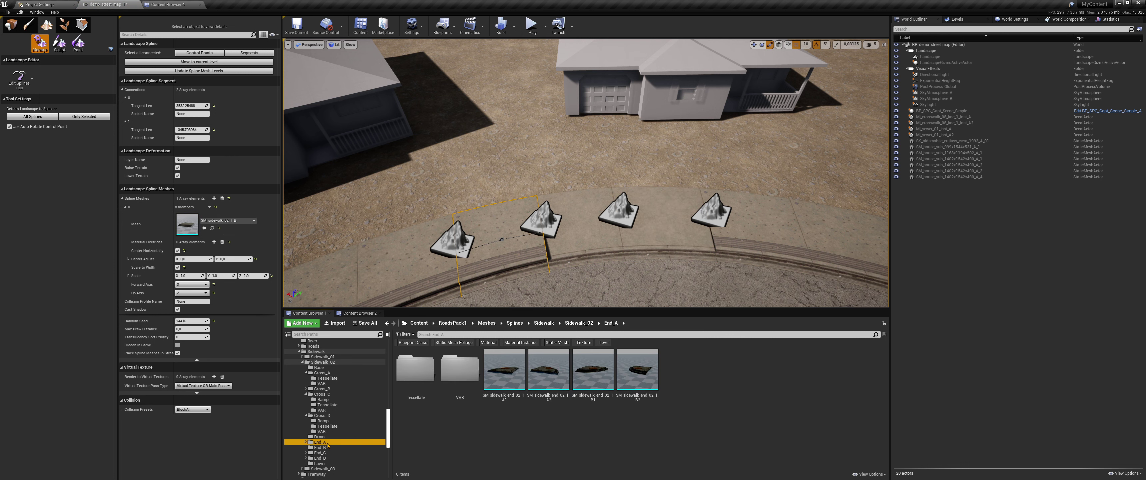
click(326, 421)
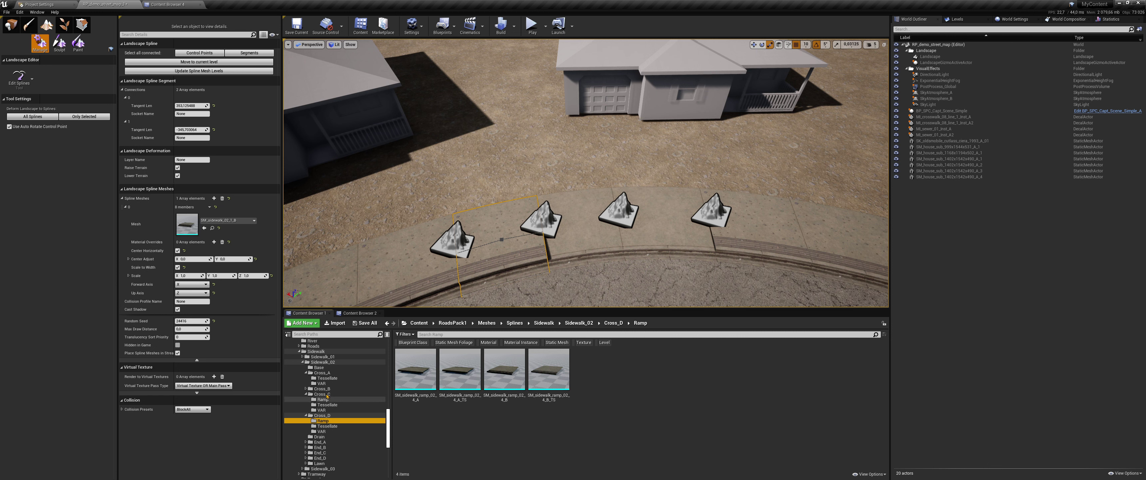
click(323, 389)
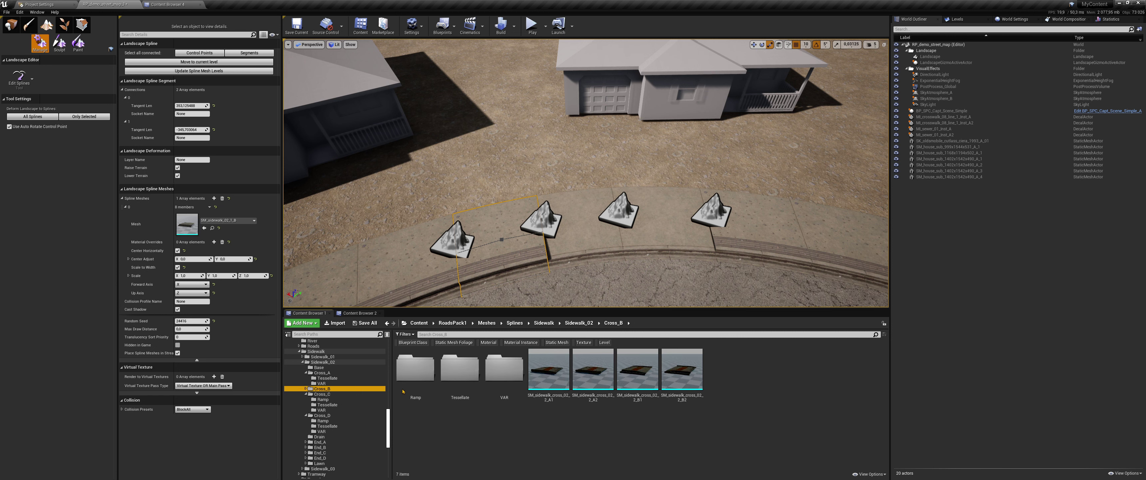
drag(647, 382, 197, 228)
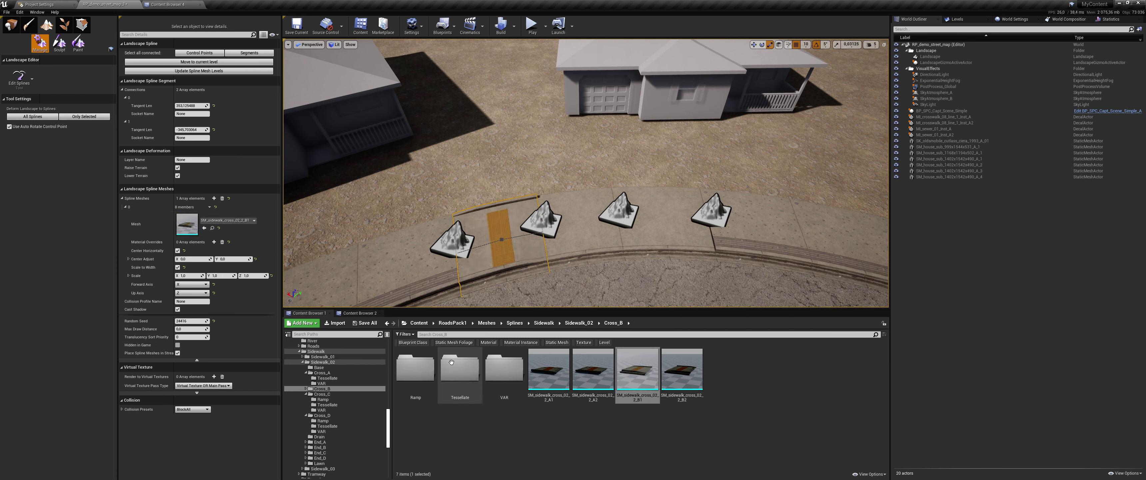
double_click(415, 369)
drag(623, 396, 231, 222)
click(739, 240)
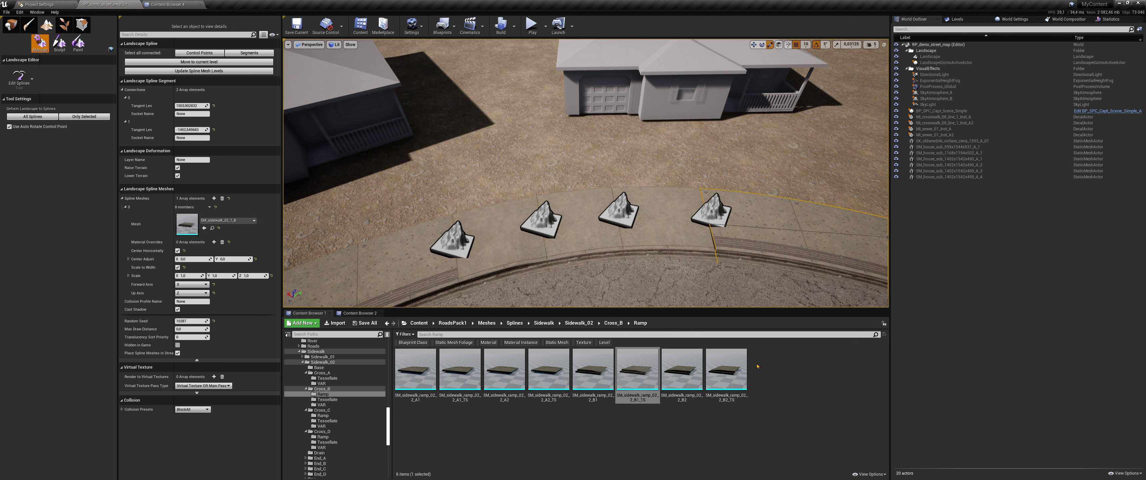
click(742, 369)
drag(742, 369, 209, 222)
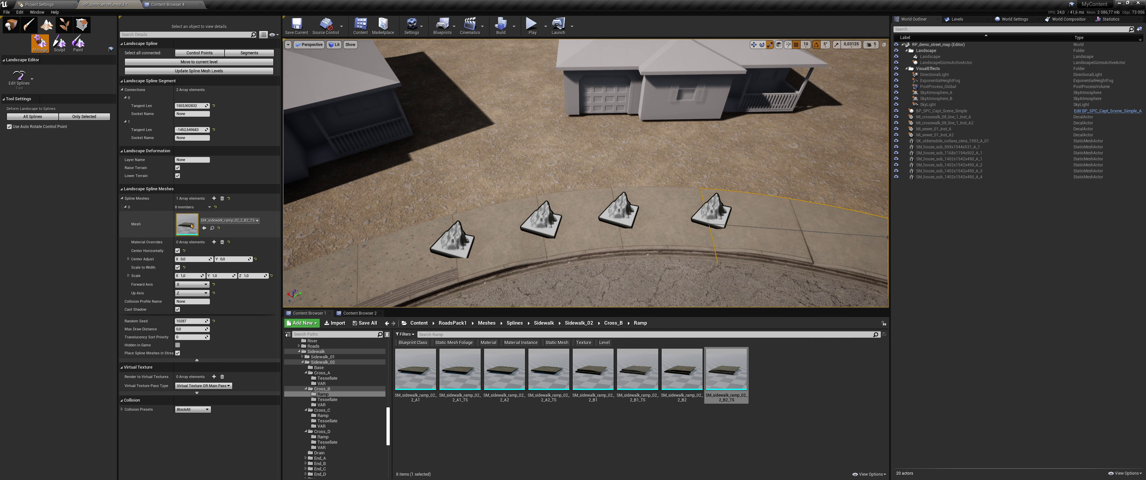
key(ctrl+z)
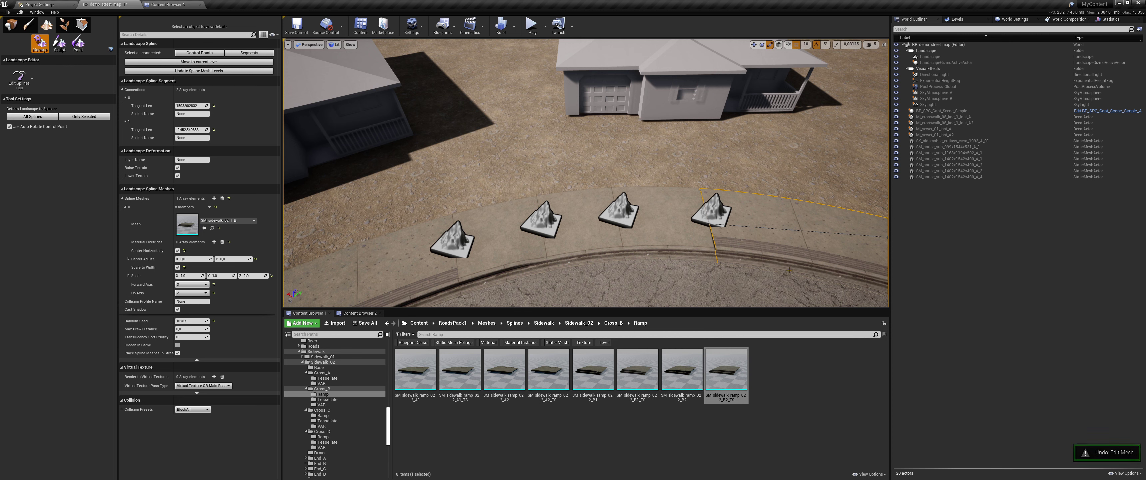
Step: Add a control point past the garage house's driveway and assign SM_sidewalk_ramp_02_2_B2_TS to the new end segment
click(797, 248)
ctrl+click(800, 232)
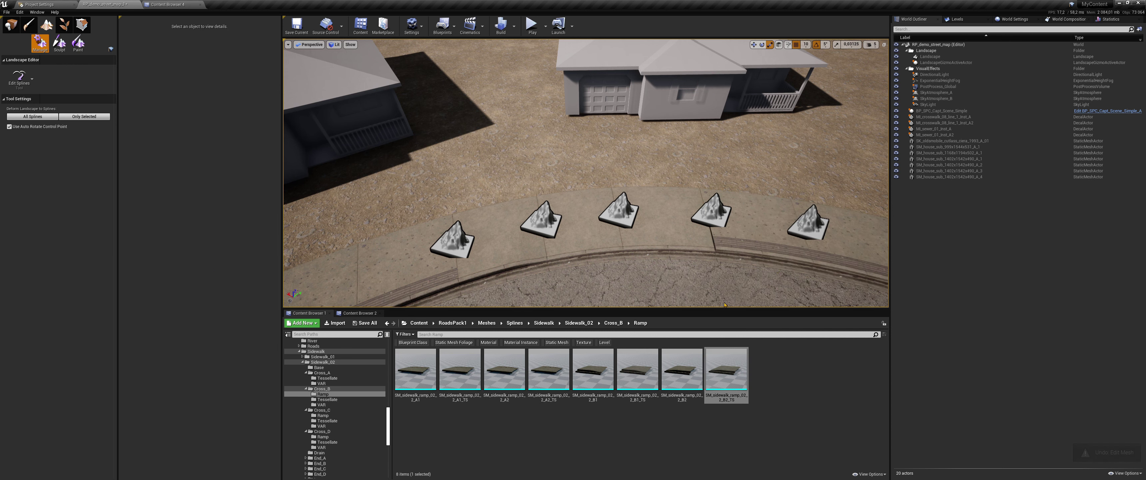
click(759, 241)
drag(726, 377, 203, 221)
click(552, 178)
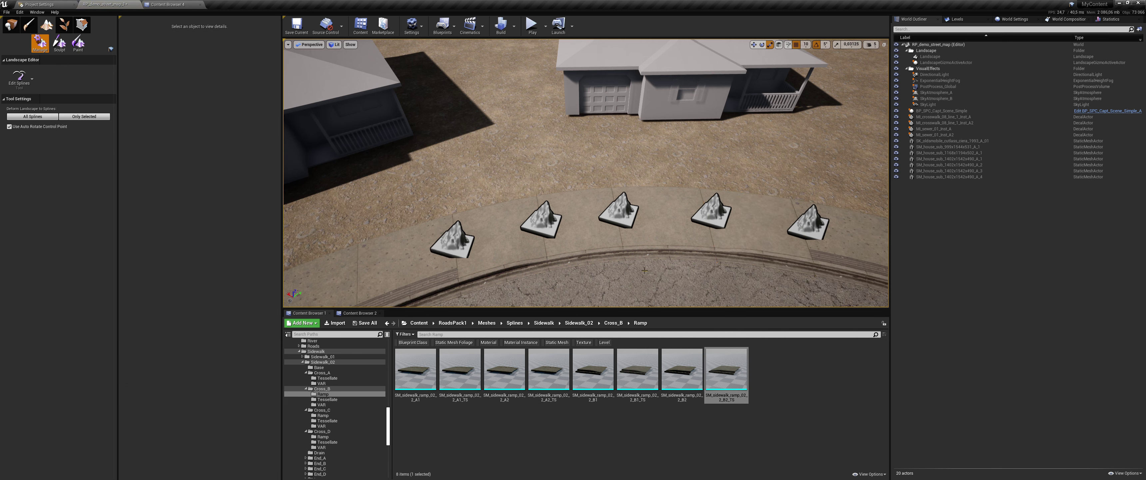
Step: Rotate the small gabled house to face the turnaround and adjust its position behind the sidewalk
right_drag(552, 178, 512, 183)
scroll(585, 174, down, 3)
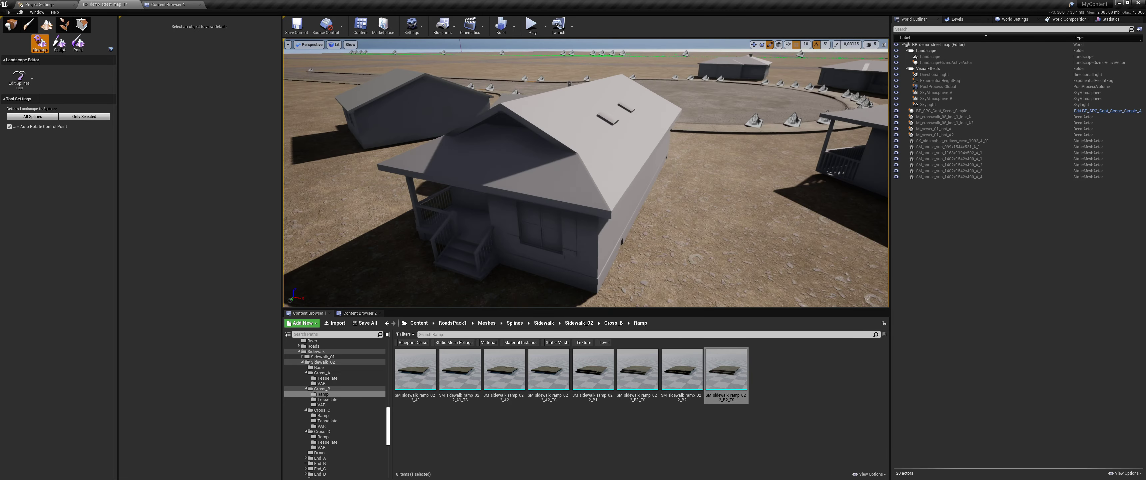
right_drag(586, 174, 623, 184)
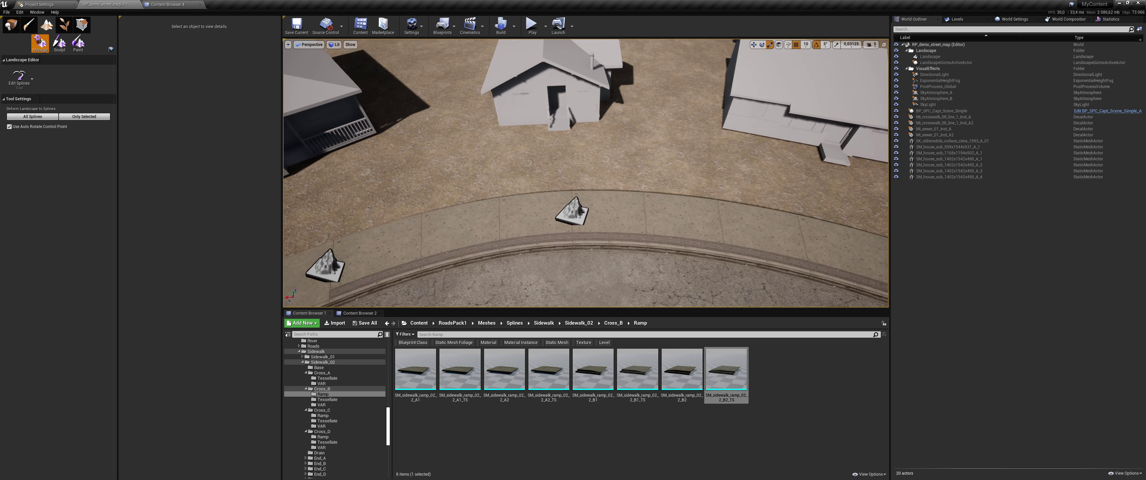
right_drag(631, 279, 631, 280)
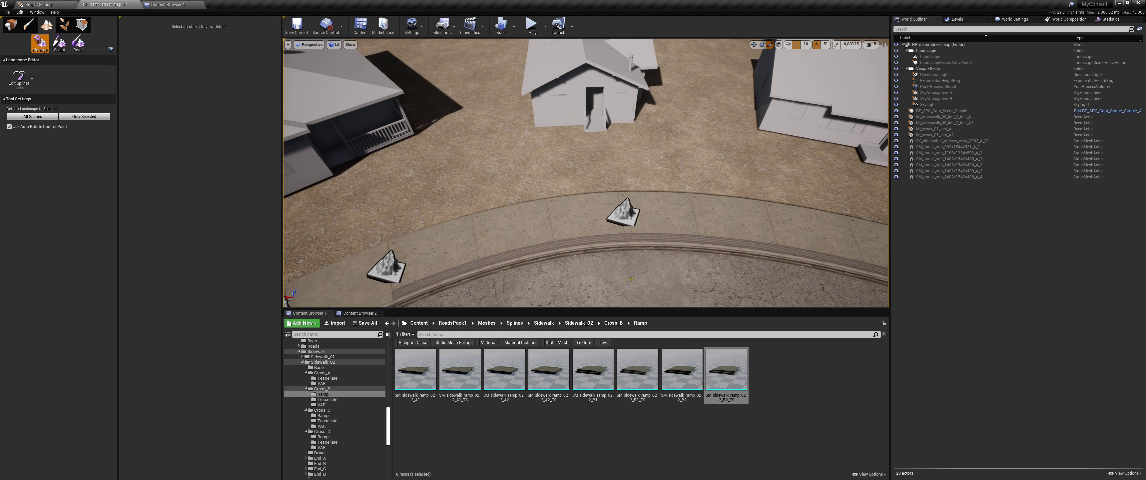
click(21, 29)
click(613, 87)
key(e)
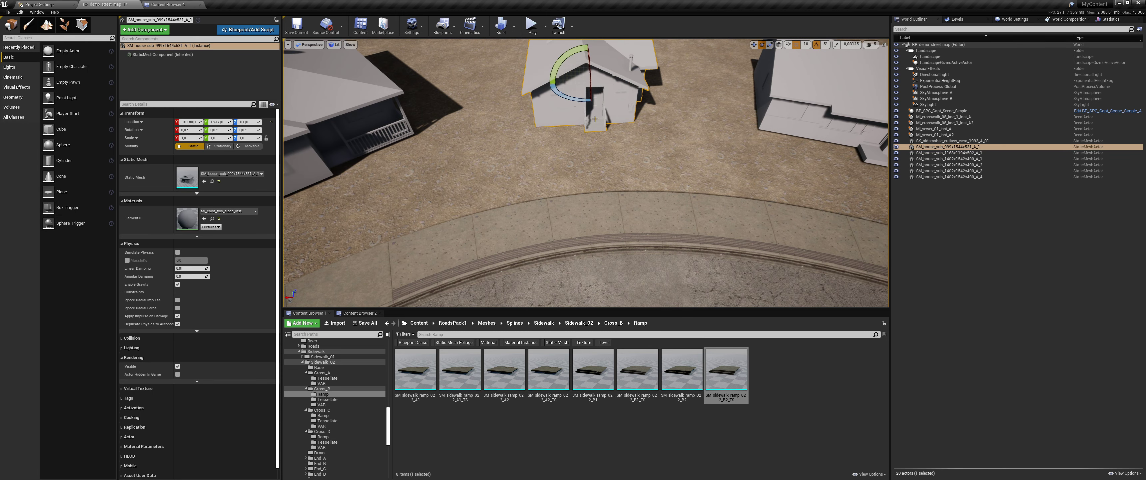
drag(573, 102, 590, 66)
key(w)
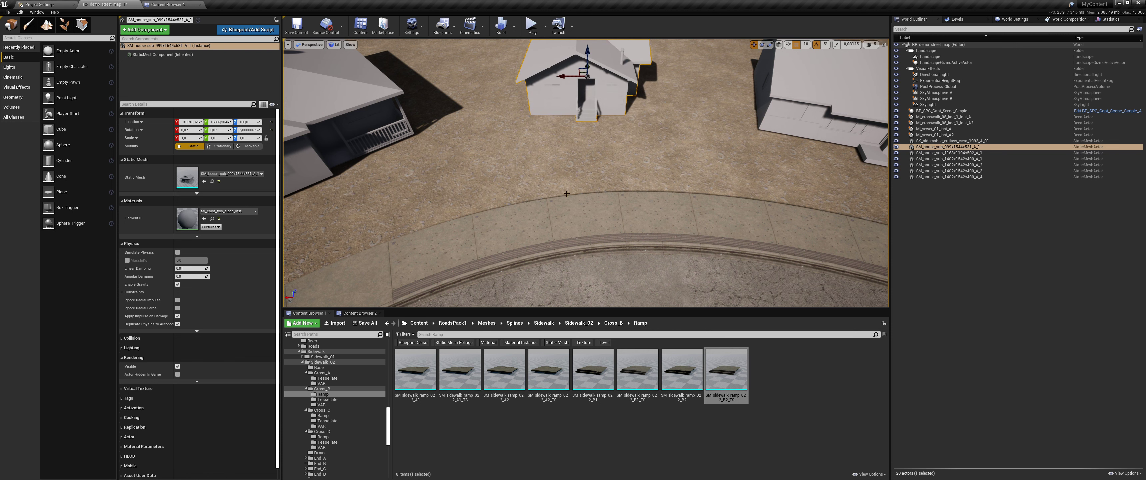
Step: Assign SM_sidewalk_ramp_02_3_B1_TS and SM_sidewalk_ramp_02_3_B2_TS from Cross_C/Ramp to the two adjacent sidewalk segments in front of the small gabled house
click(47, 27)
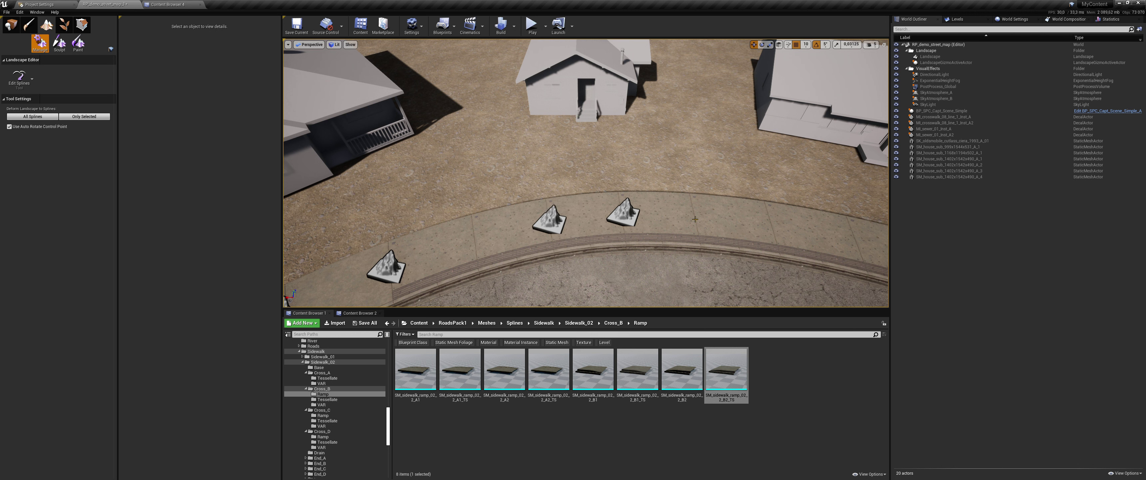
click(648, 229)
key(f)
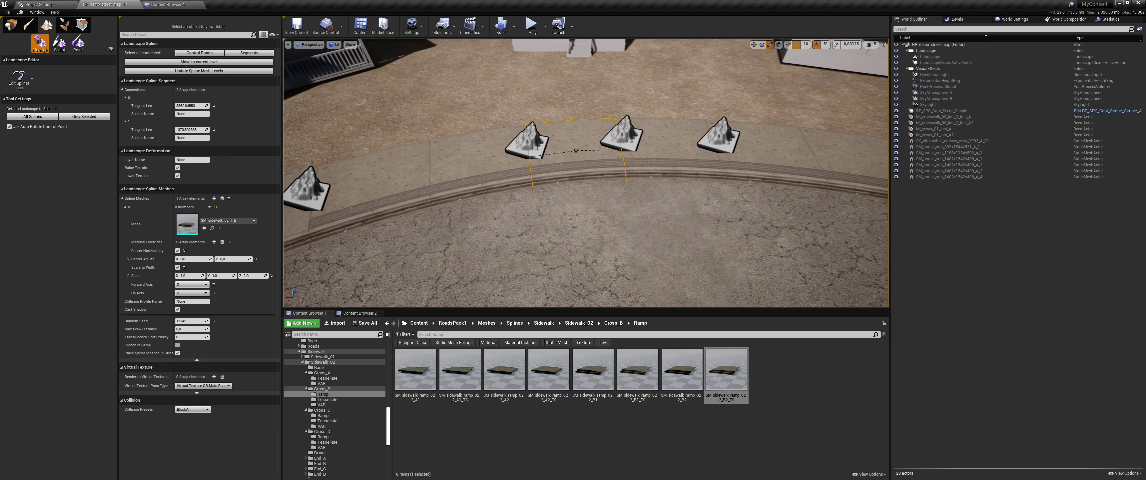
click(324, 415)
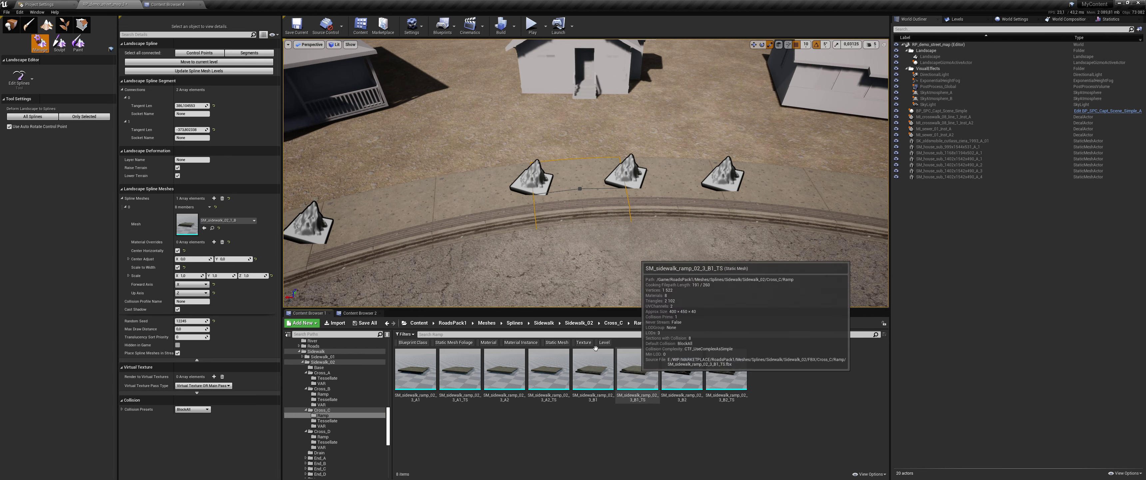
drag(633, 391, 193, 232)
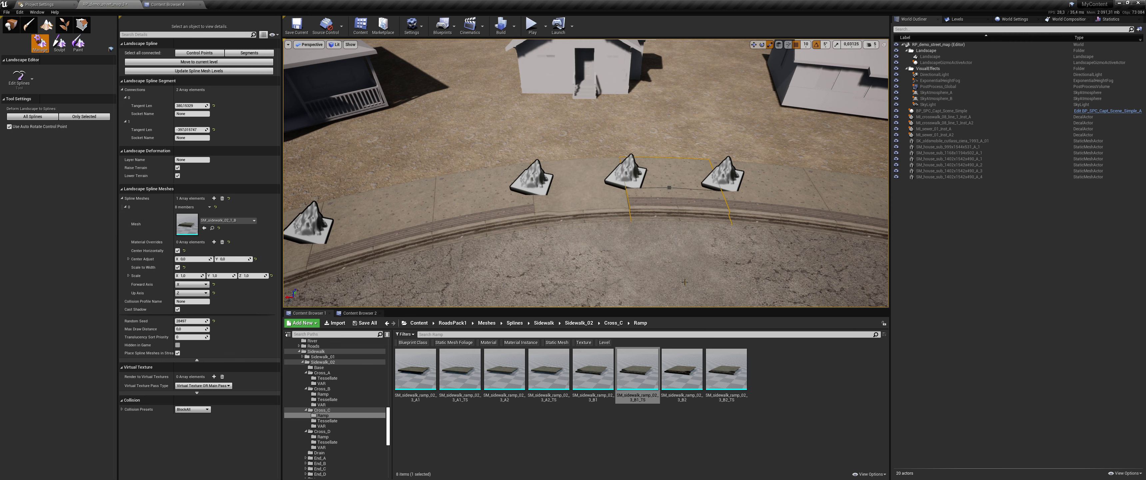
drag(726, 370, 222, 226)
click(427, 178)
Step: Add a control point on the sidewalk past the gabled house's driveway and assign SM_sidewalk_ramp_02_3_B1 to the new segment
right_drag(428, 178, 382, 138)
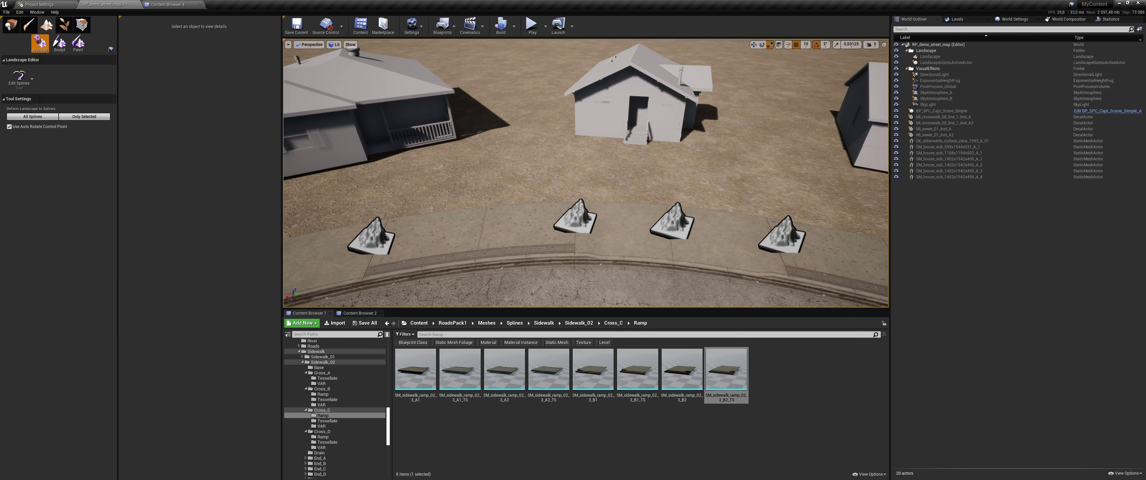
right_drag(427, 178, 462, 178)
right_drag(709, 161, 828, 185)
right_drag(682, 201, 690, 176)
right_drag(575, 217, 529, 217)
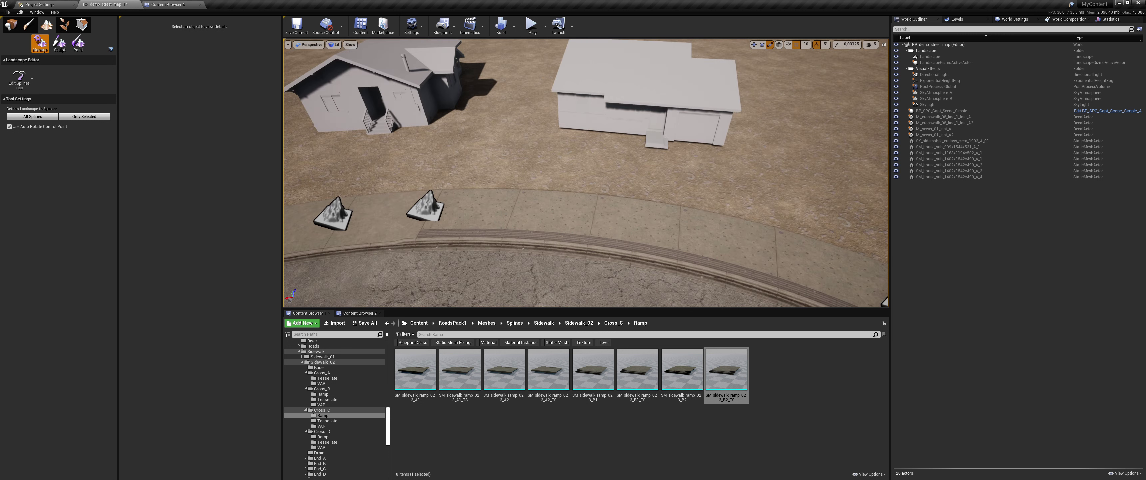
ctrl+click(509, 218)
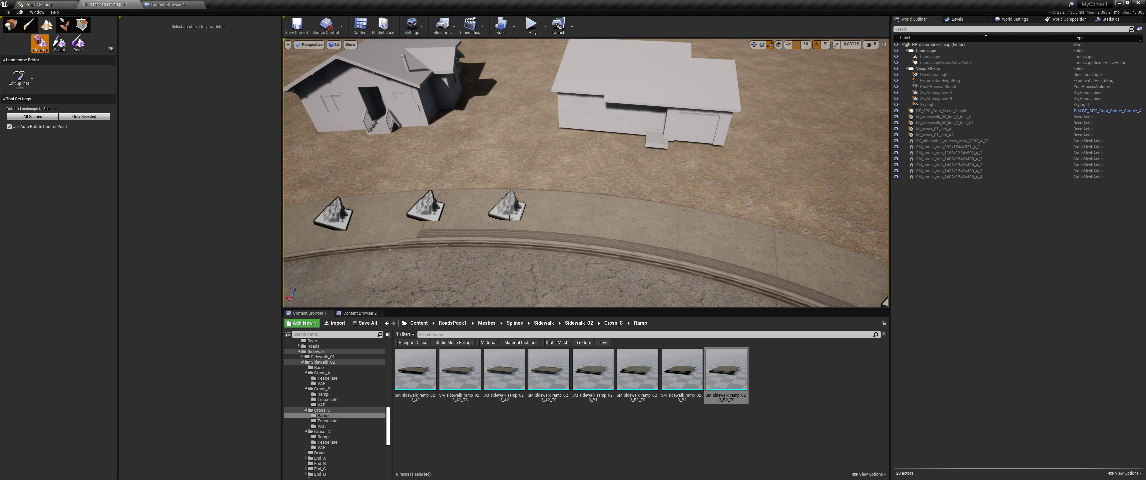
click(473, 218)
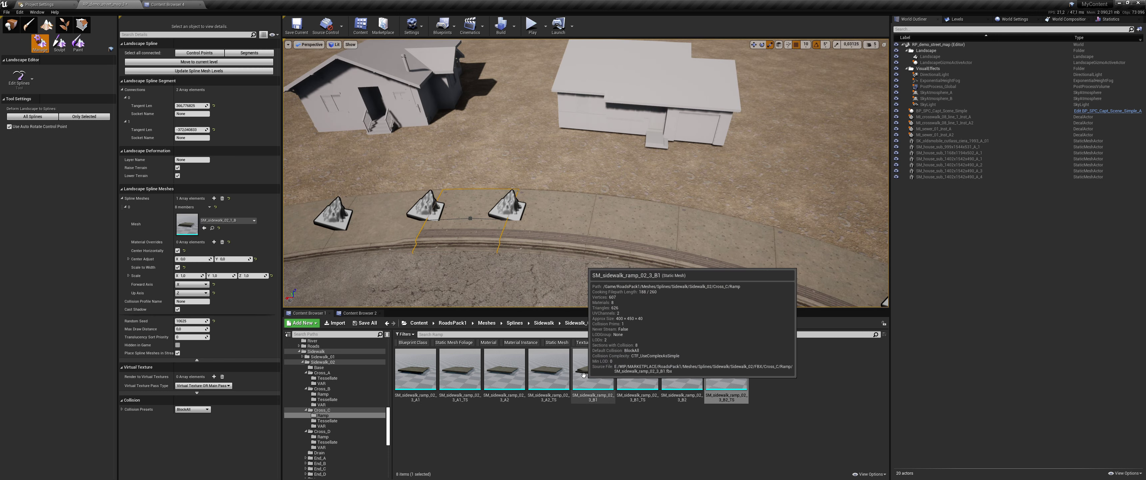
drag(593, 370, 207, 224)
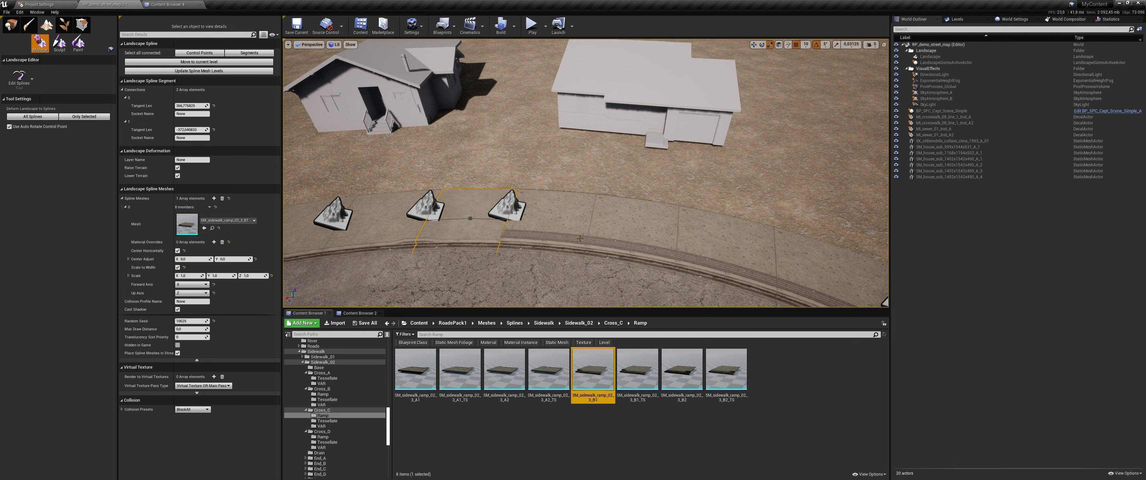
Step: Add the following sidewalk control point and assign SM_sidewalk_ramp_02_4_B_TS from the Cross_D/Ramp folder to the segment before it
click(588, 229)
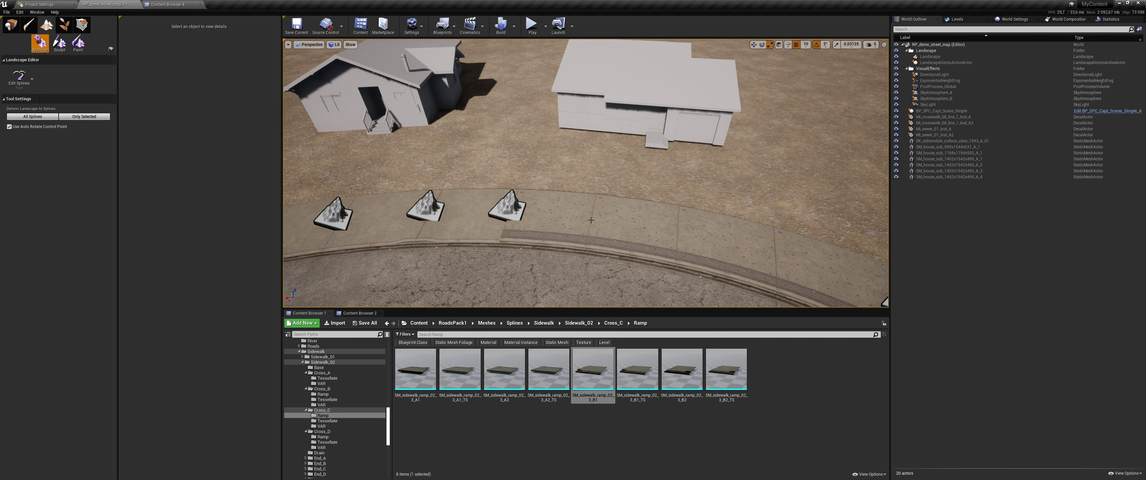
ctrl+click(591, 220)
click(550, 222)
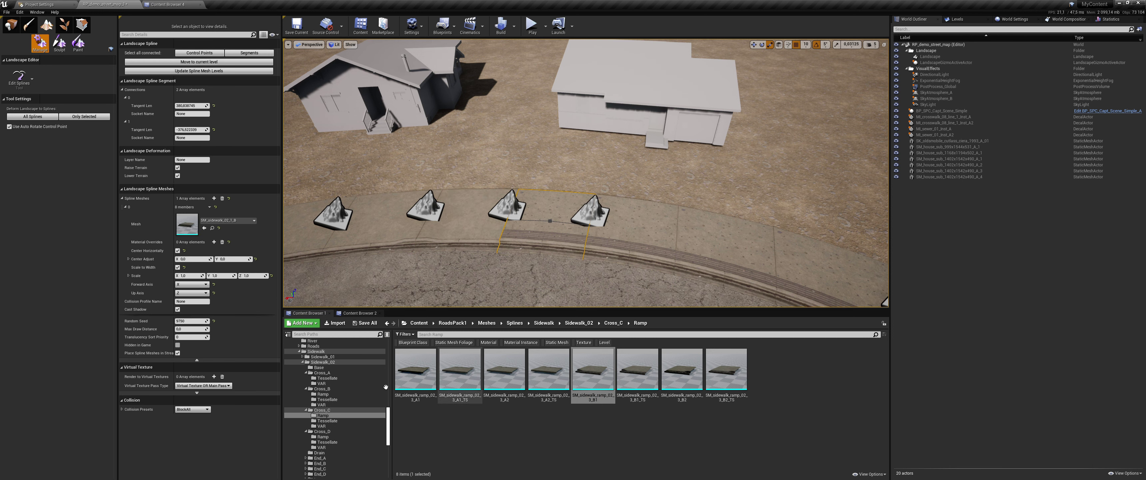
click(334, 437)
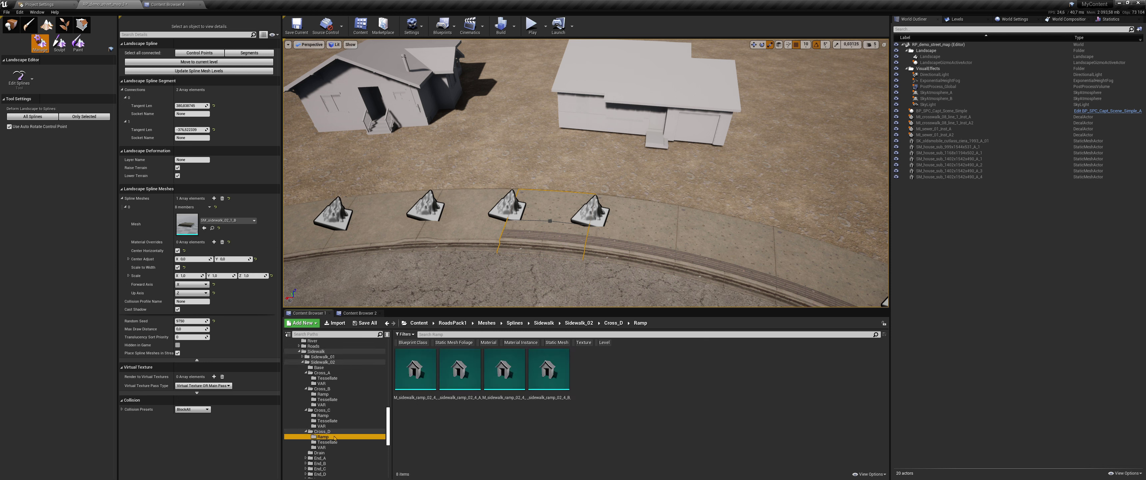
drag(549, 369, 209, 222)
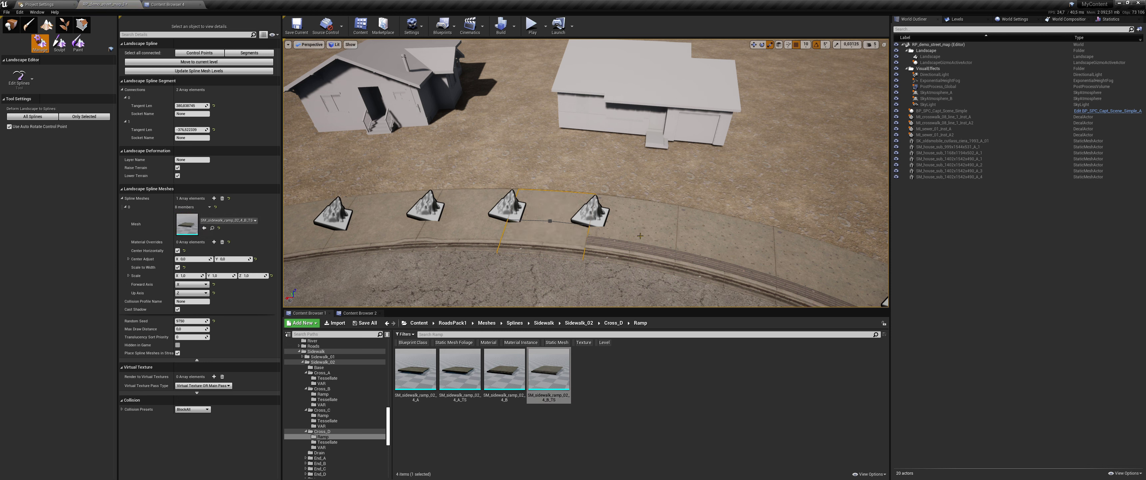
Step: Add a control point at the driveway's far end and assign SM_sidewalk_ramp_02_3_B2_TS from Cross_C/Ramp to the end segment
ctrl+click(628, 237)
ctrl+click(674, 234)
ctrl+click(674, 234)
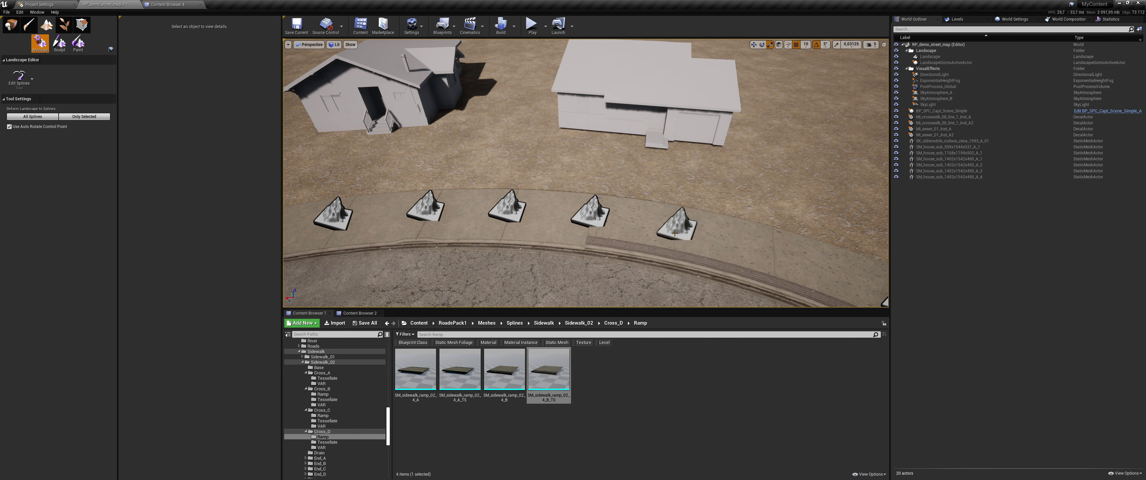
click(632, 232)
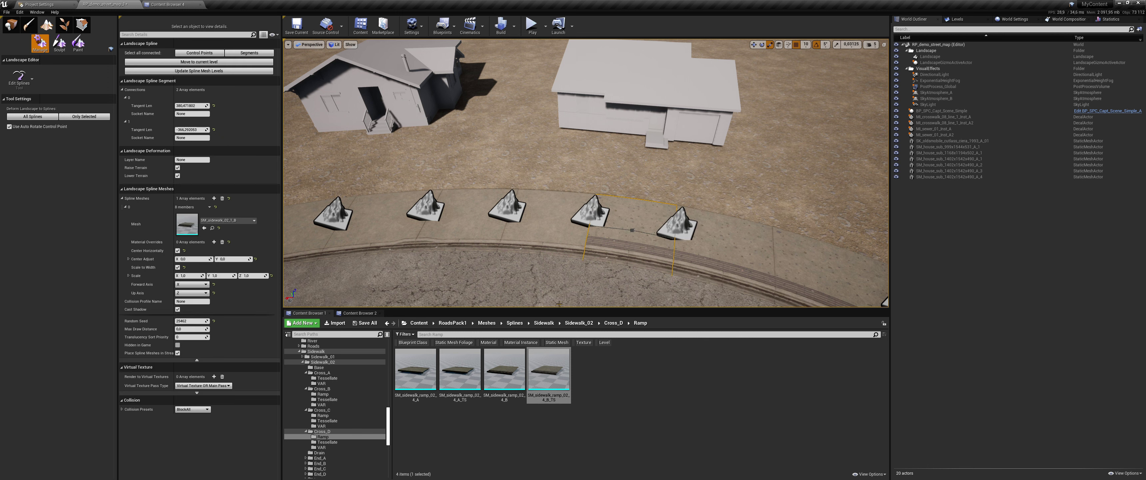
click(330, 412)
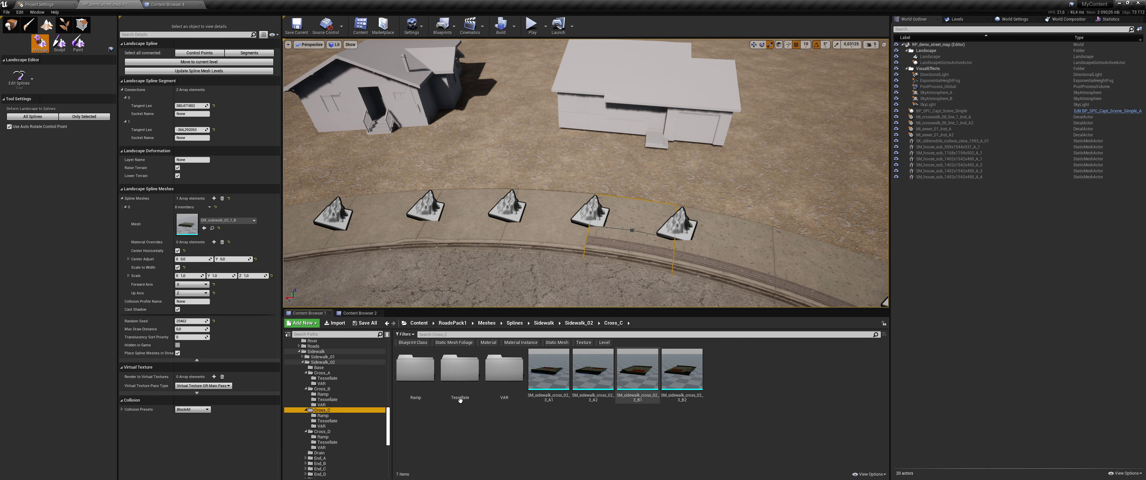
double_click(415, 369)
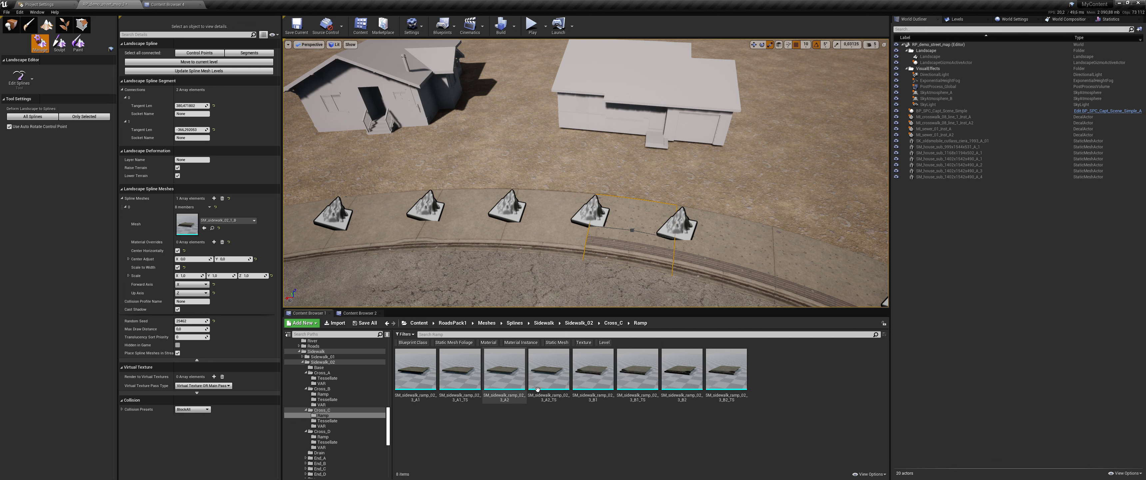
drag(726, 372, 189, 225)
Step: Assign SM_sidewalk_lawn_02_2_B from the Sidewalk_02/Lawn folder to the long segment between the garage house and the gabled house
click(525, 163)
right_drag(525, 163, 525, 162)
right_drag(606, 299, 605, 298)
click(641, 213)
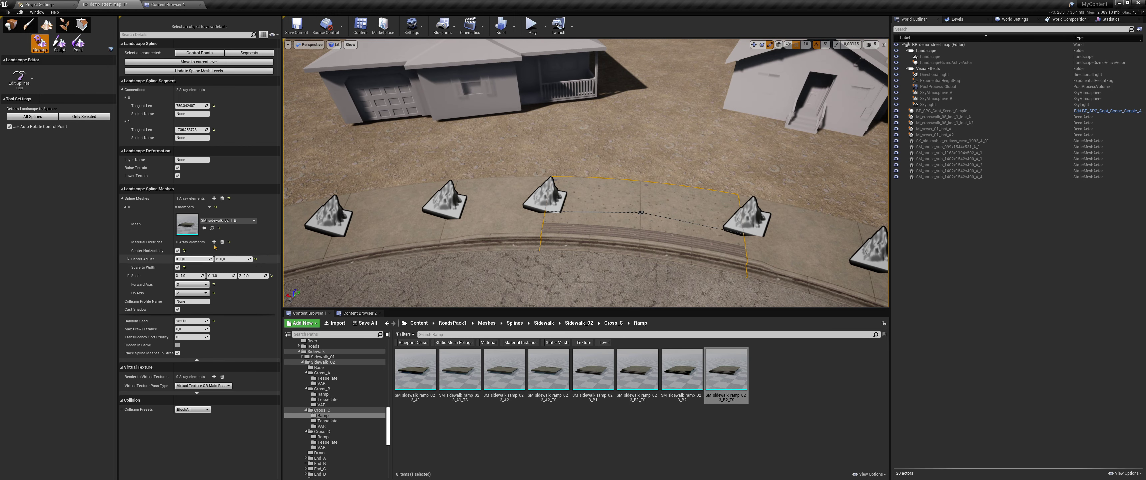
click(212, 228)
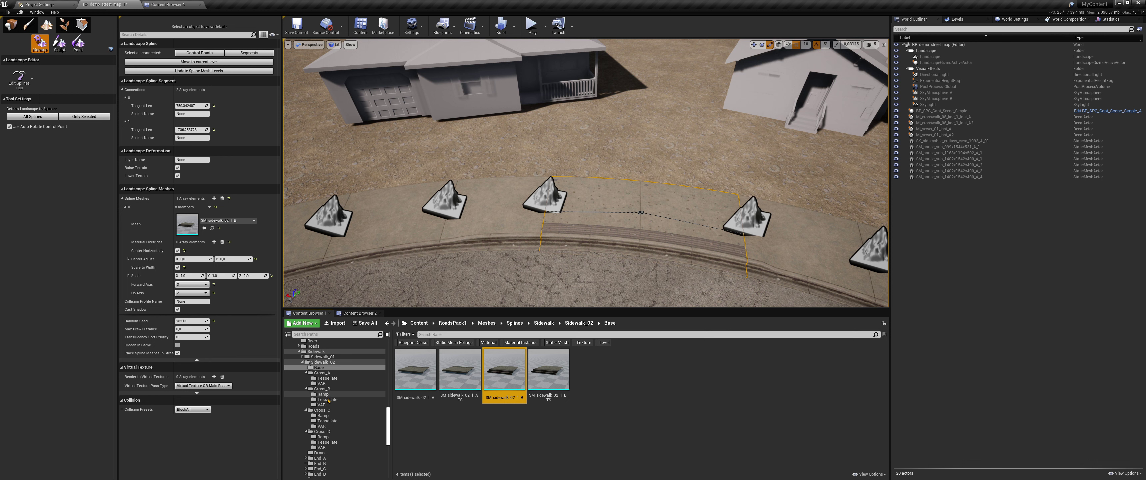
click(567, 324)
double_click(861, 369)
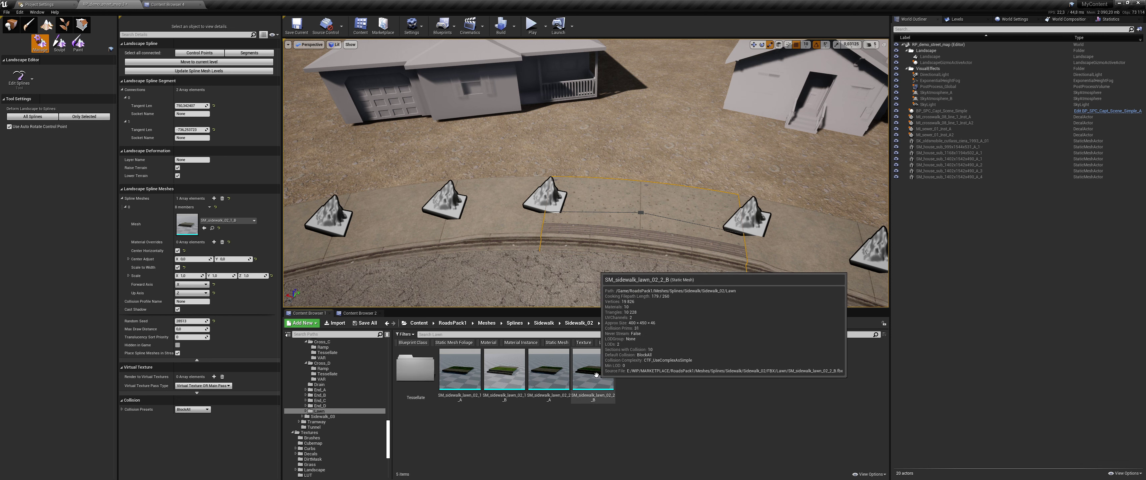
drag(596, 374, 192, 229)
Step: Assign SM_sidewalk_lawn_02_2_B to the remaining long sidewalk segments between the driveways around the turnaround
key(a)
right_drag(427, 223, 369, 223)
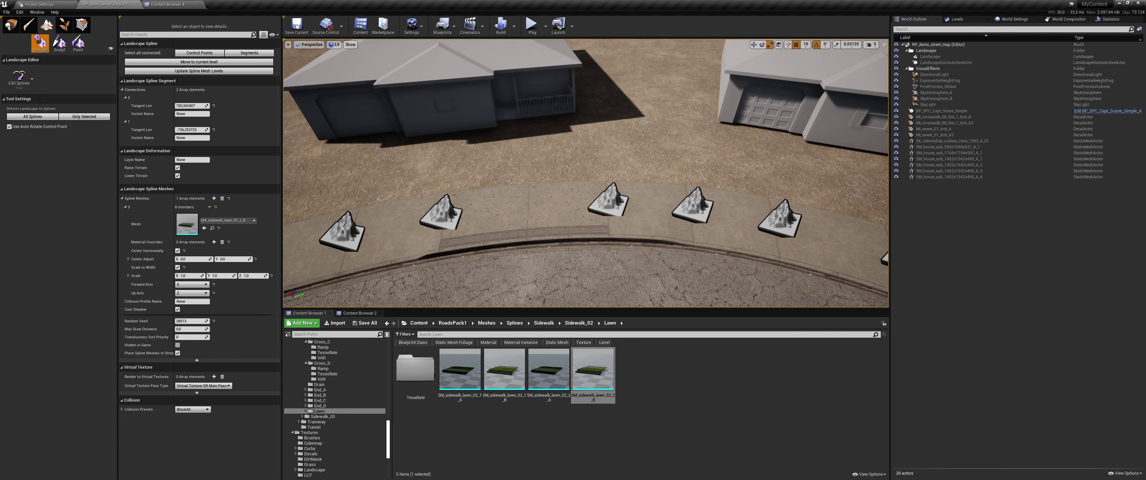
drag(593, 369, 189, 225)
right_drag(579, 178, 579, 178)
key(d)
right_drag(689, 243, 618, 243)
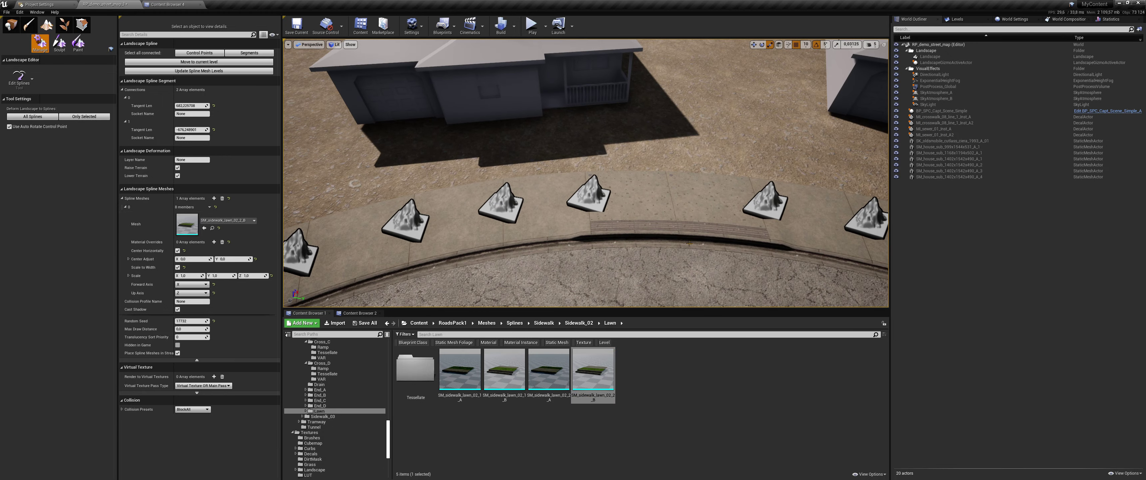
drag(593, 370, 200, 225)
right_drag(579, 177, 578, 178)
drag(581, 358, 209, 225)
right_drag(645, 230, 616, 230)
drag(589, 362, 209, 225)
Step: Examine the turnaround with its lawn sections and follow the street to the open ends of the sidewalks
right_drag(578, 187, 578, 187)
right_drag(554, 217, 555, 217)
right_drag(863, 225, 863, 225)
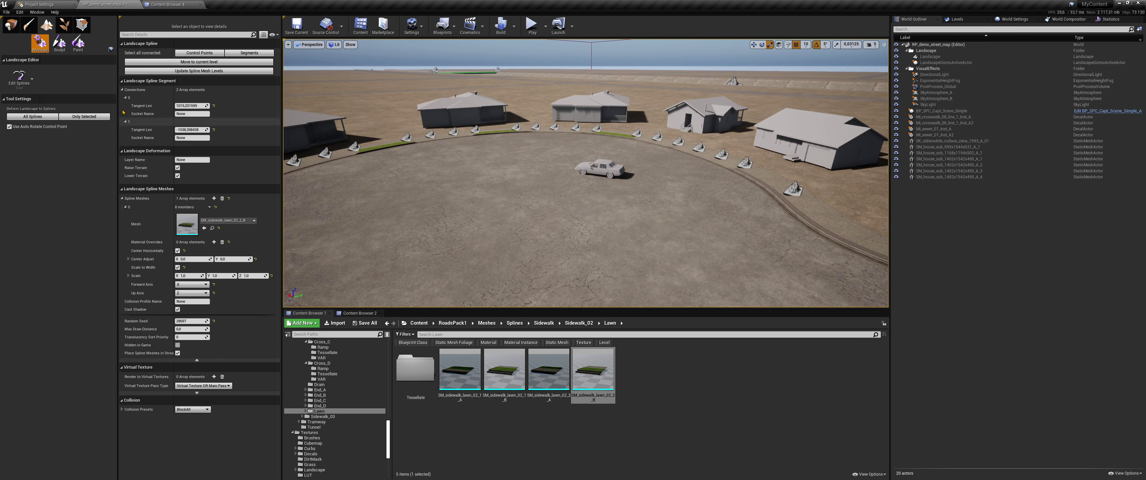
click(8, 27)
right_drag(534, 178, 533, 178)
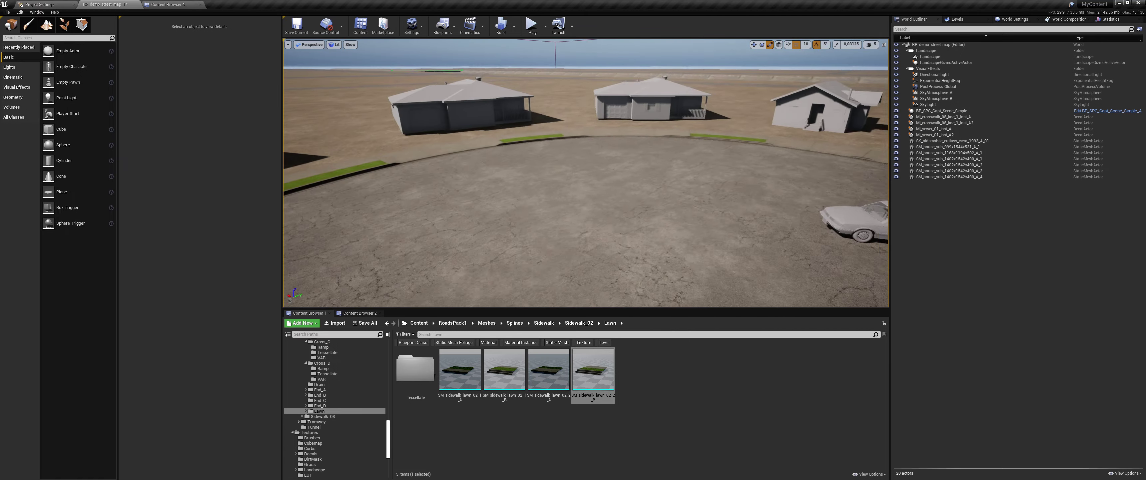
right_drag(586, 173, 586, 174)
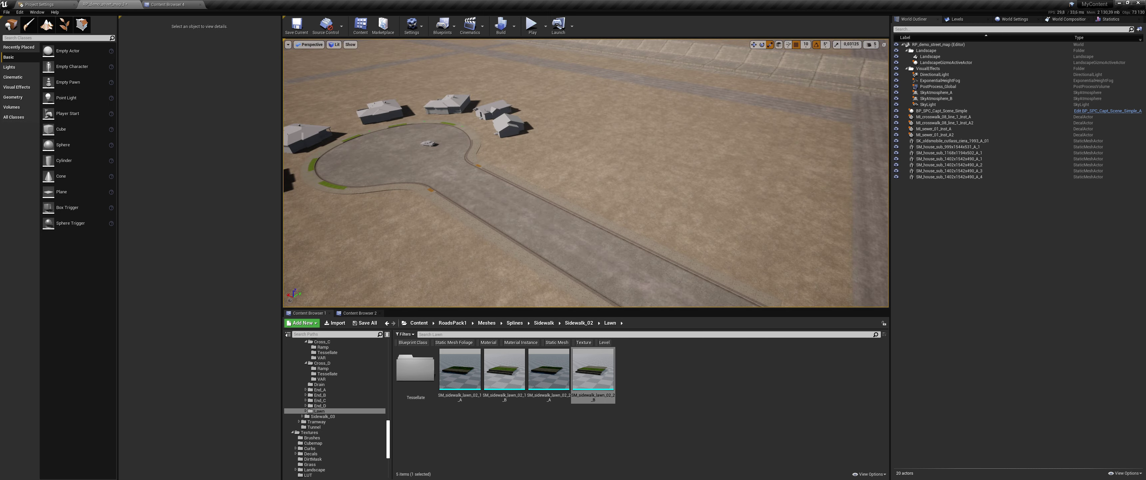
right_drag(586, 174, 585, 173)
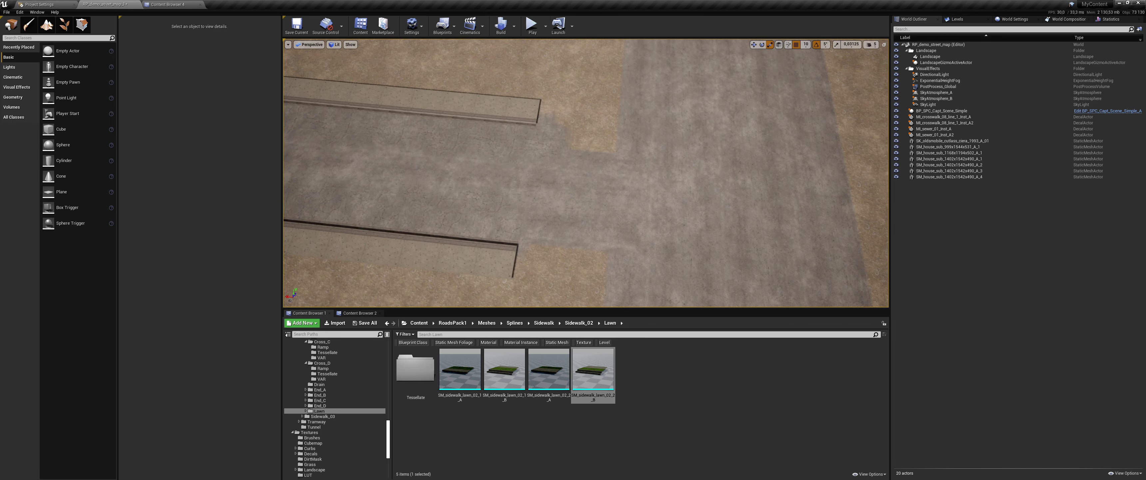
right_drag(445, 136, 444, 136)
Step: Place a separate landscape spline control point on the open ground some distance beside the street's open sidewalk end
click(46, 24)
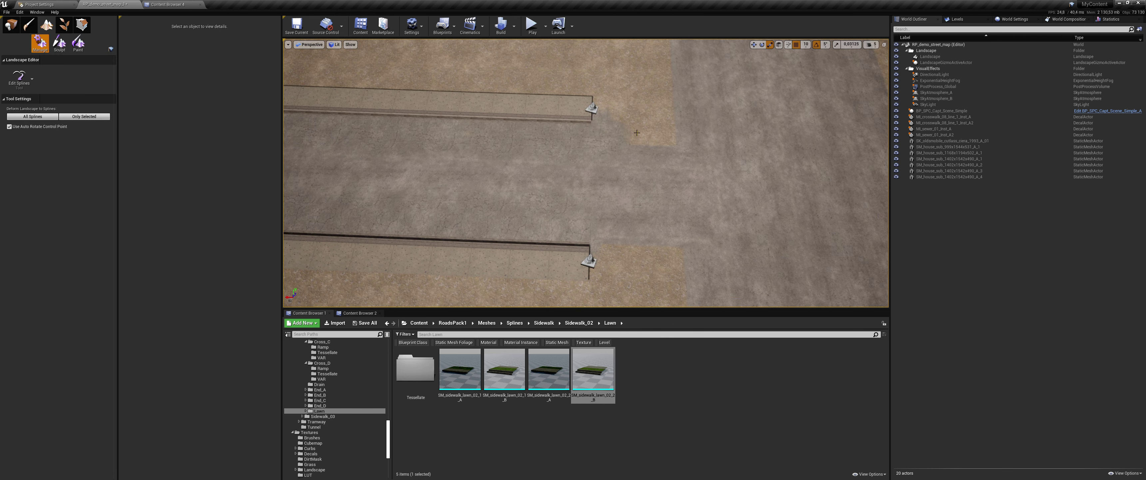
right_drag(600, 211, 601, 211)
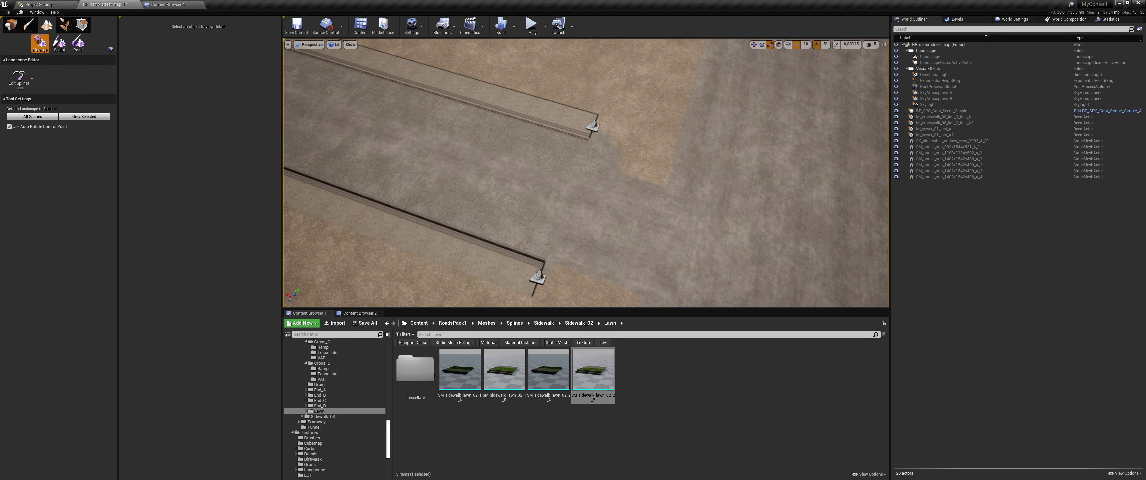
click(593, 126)
right_drag(593, 127, 593, 126)
right_drag(678, 130, 678, 129)
right_drag(659, 160, 659, 160)
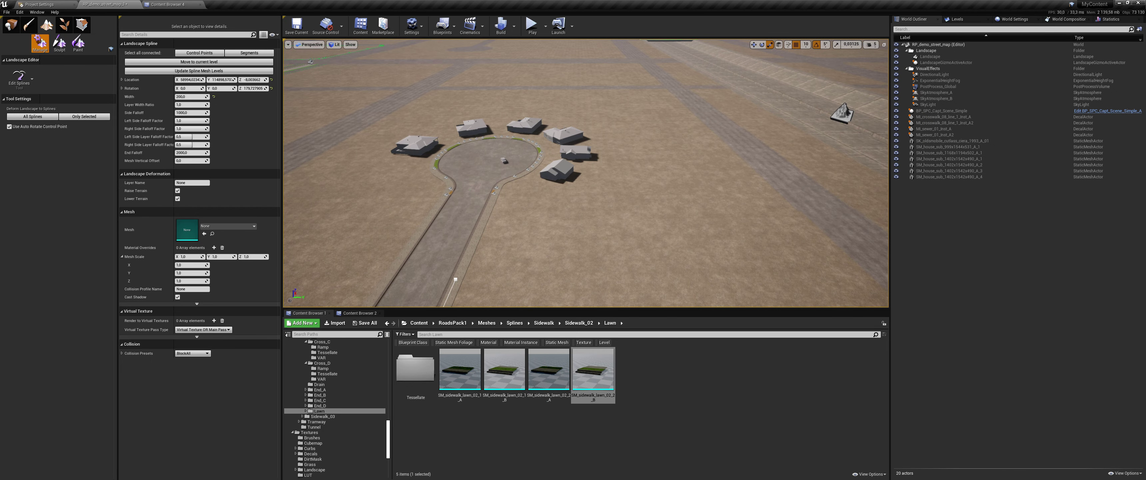
right_drag(800, 232, 800, 231)
click(800, 232)
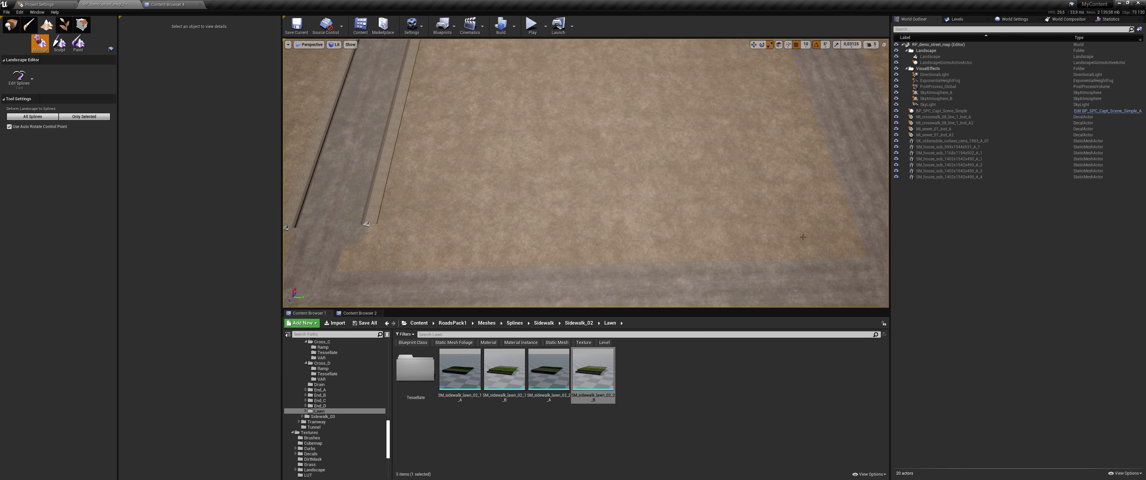
ctrl+click(818, 248)
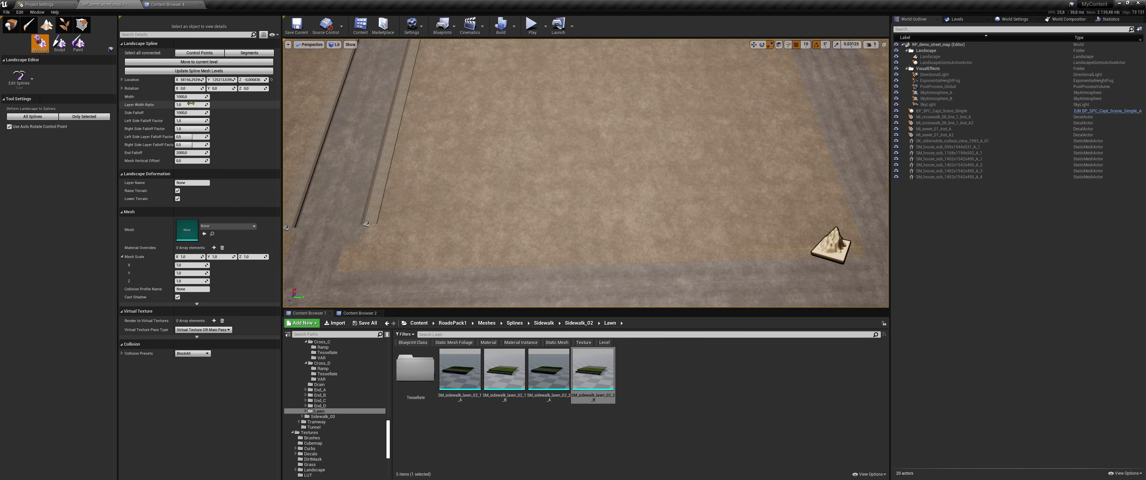
Step: Set the new control point's width to 240 and add a connected control point near the street's sidewalk end
ctrl+click(366, 225)
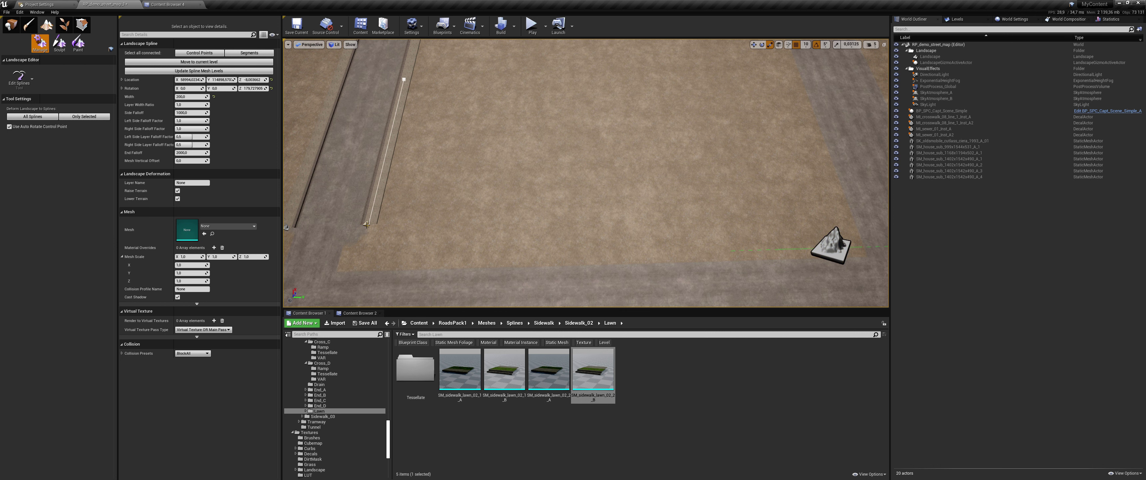
click(819, 243)
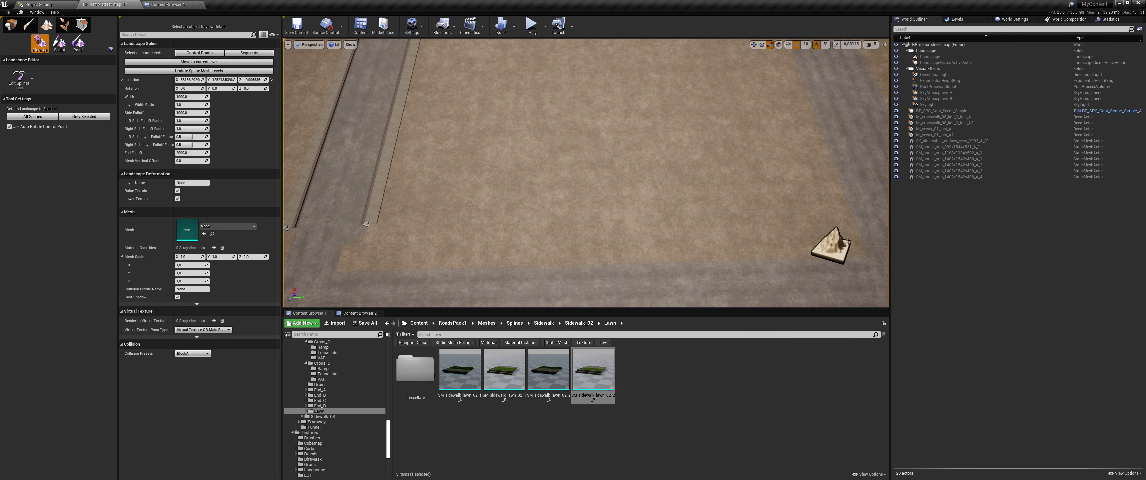
click(191, 96)
text(240)
key(Return)
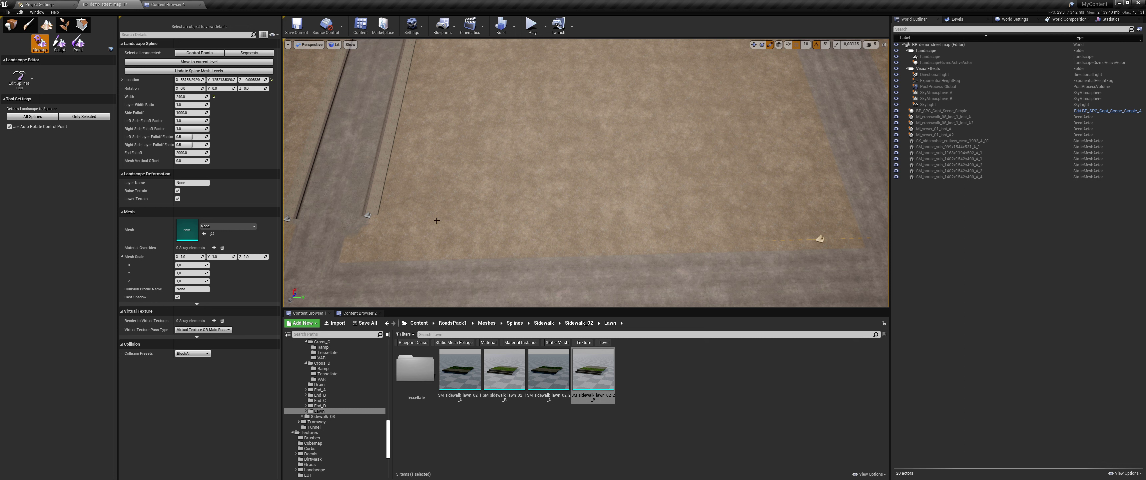
ctrl+click(416, 247)
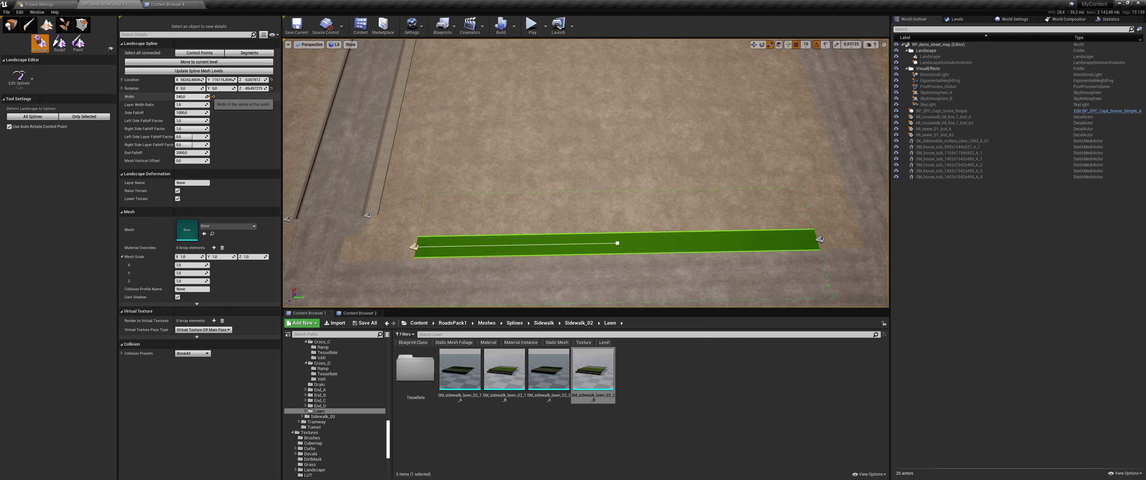
Step: Align the new segment's two control points on the same X location and set their Z rotation to -90
key(w)
drag(419, 224, 417, 228)
key(ctrl+z)
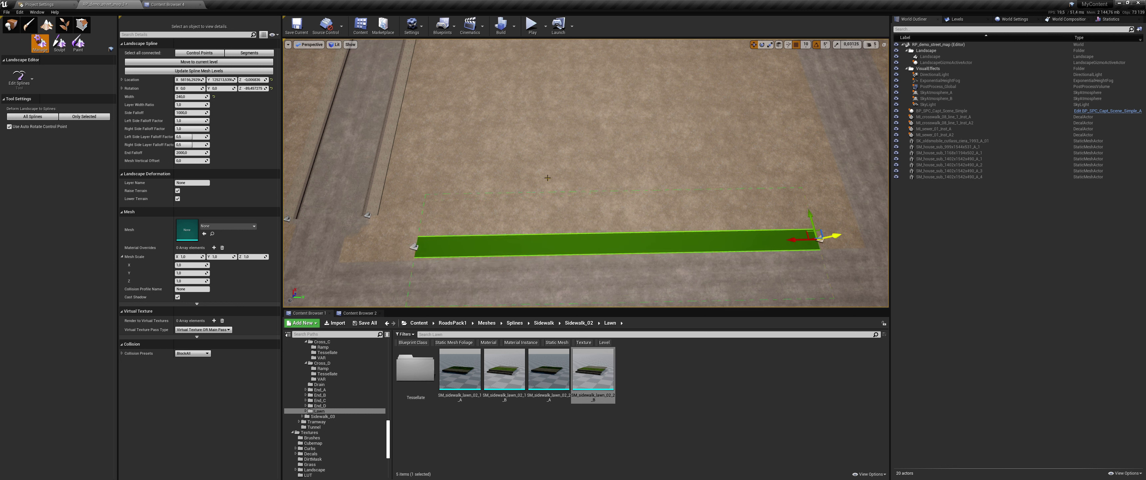
drag(191, 80, 203, 80)
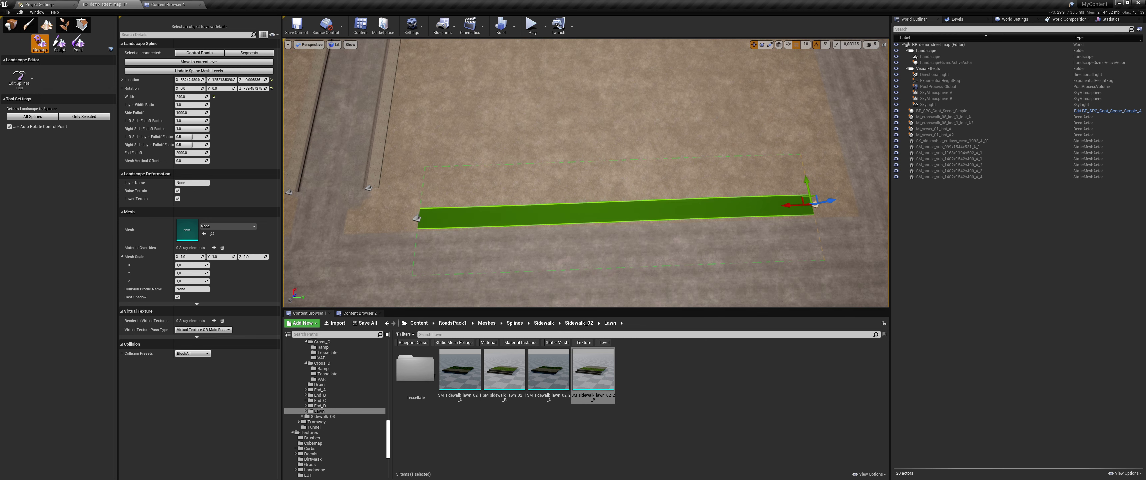
click(260, 88)
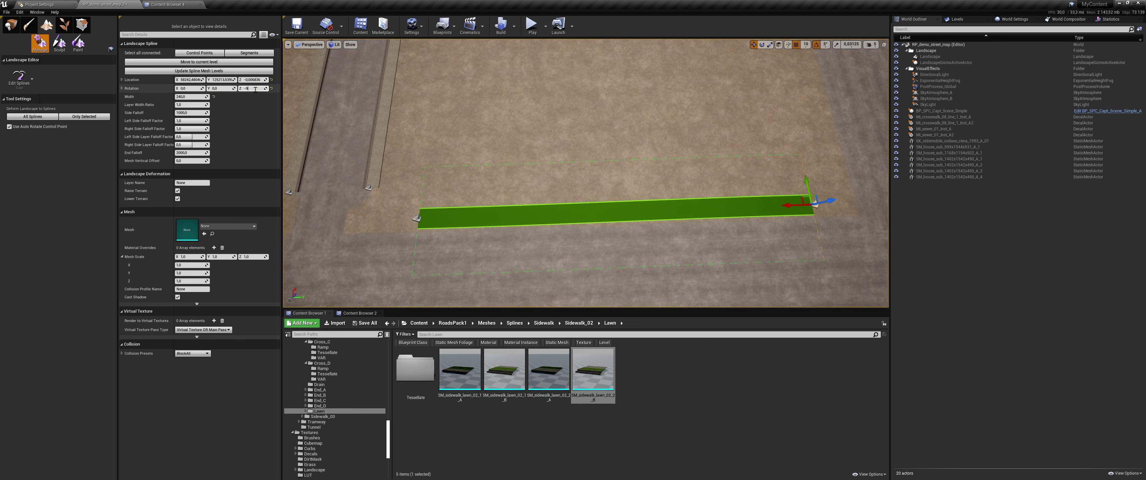
right_drag(445, 156, 445, 171)
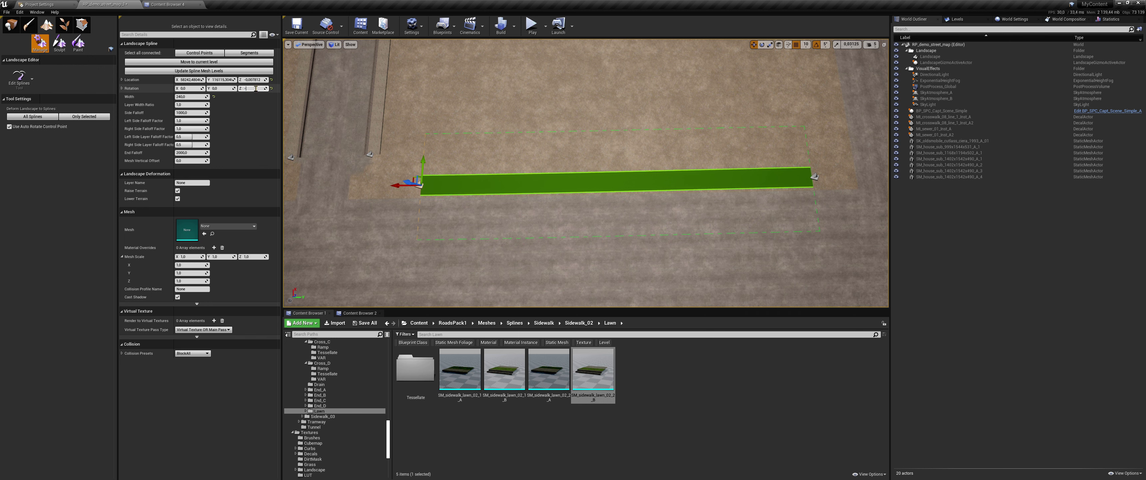
Step: Add a spline mesh to the new segment, try SM_sidewalk_02_1_B from the neighbouring sidewalk, and assign SM_sidewalk_02_1_A instead
right_drag(508, 144, 534, 139)
click(489, 171)
click(484, 147)
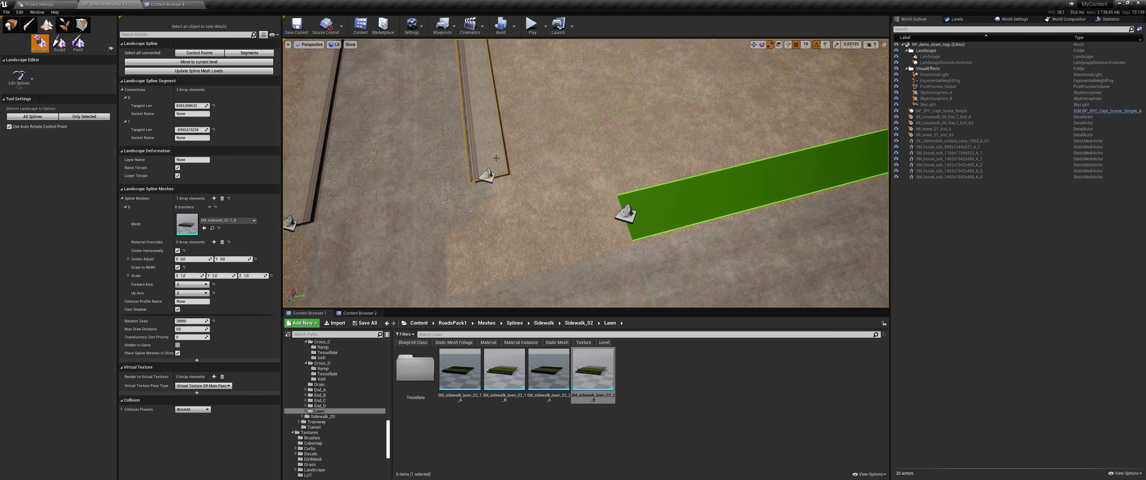
click(212, 228)
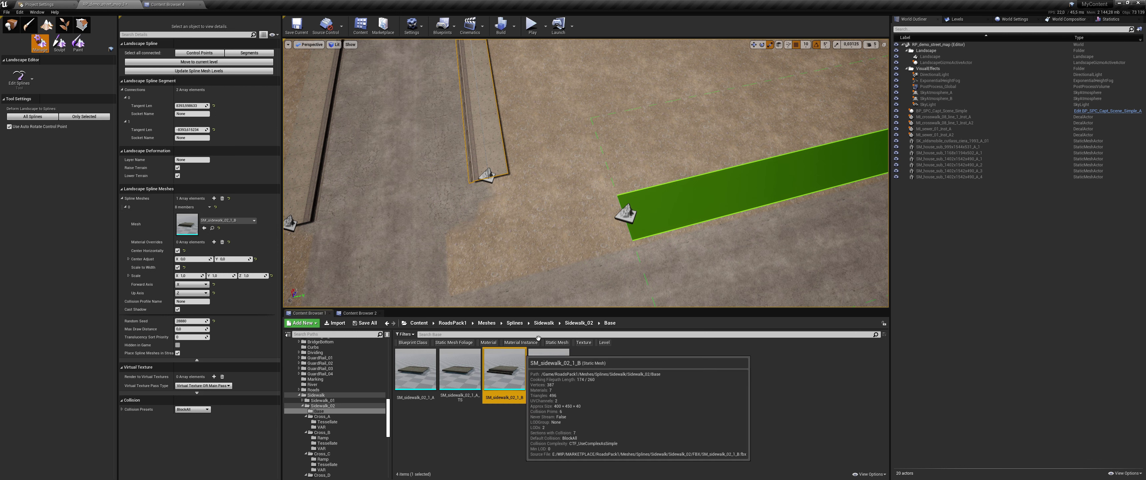
click(661, 201)
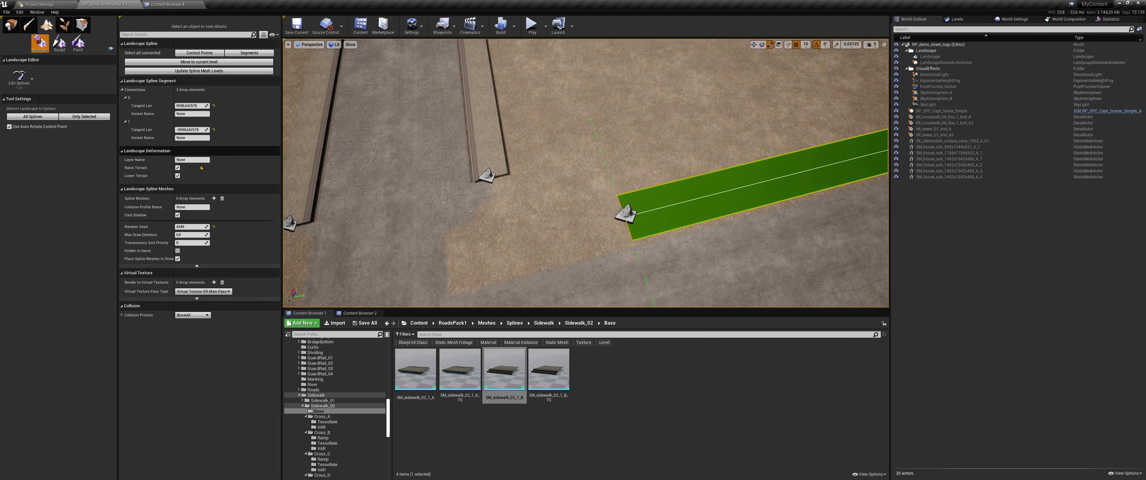
click(214, 198)
click(125, 207)
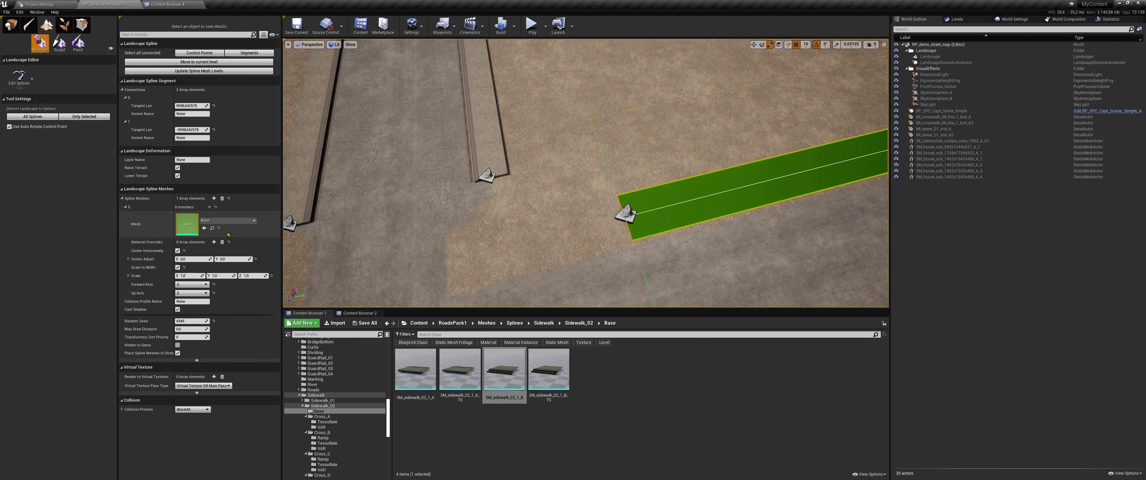
click(205, 228)
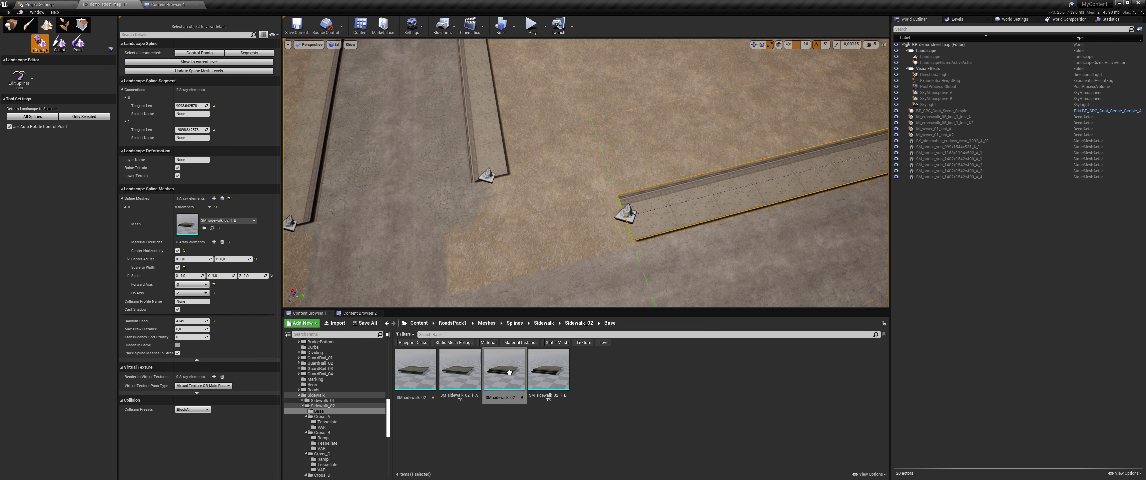
click(415, 370)
click(204, 228)
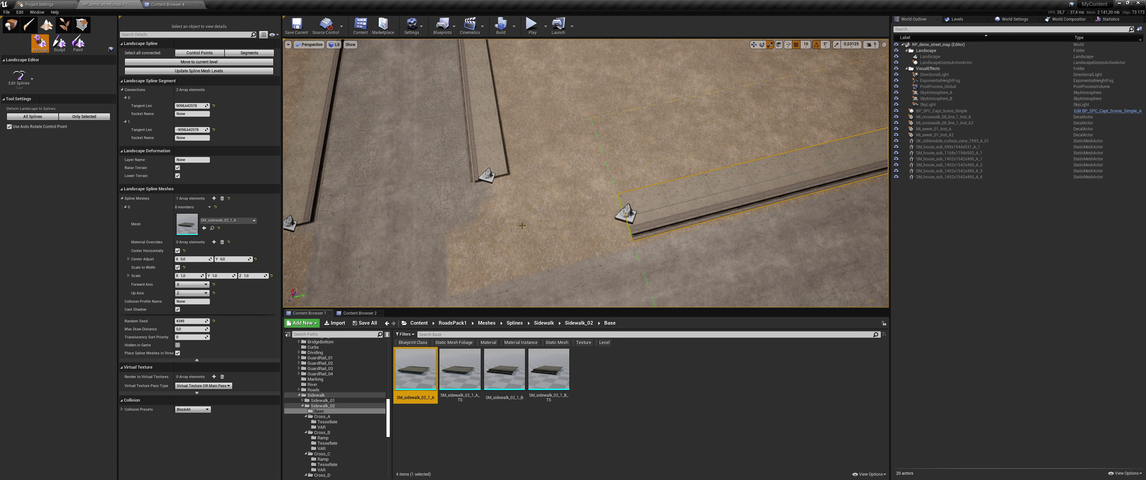
Step: Turn off automatic control point rotation and connect the street sidewalk's end point to the new sidewalk's near point, forming a rounded corner
right_drag(522, 225, 556, 173)
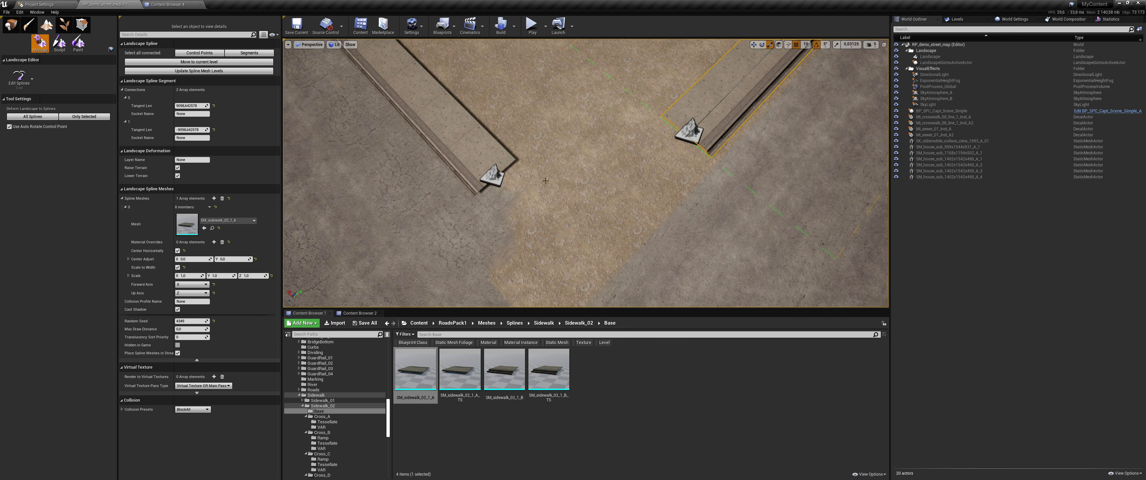
click(506, 182)
click(9, 127)
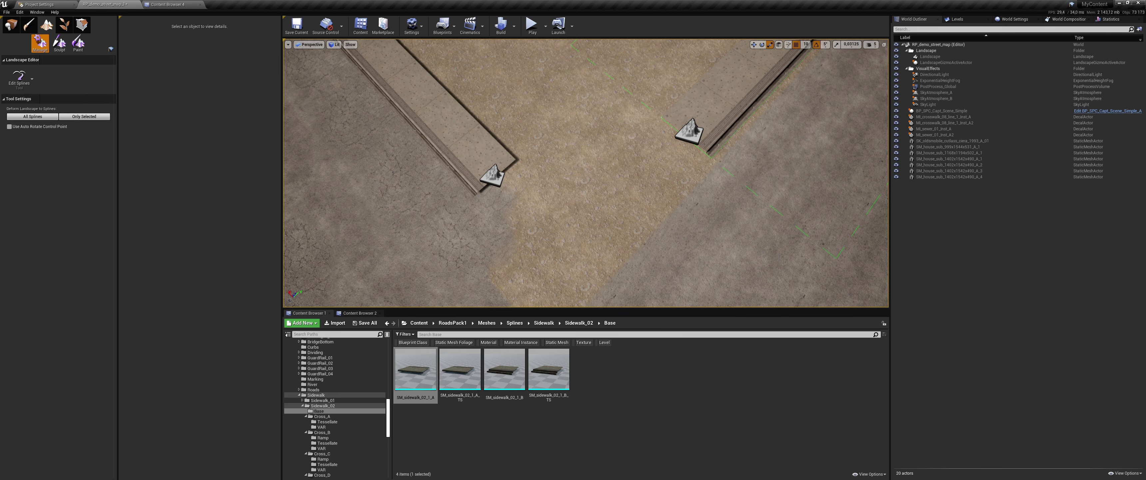
click(495, 177)
ctrl+click(689, 134)
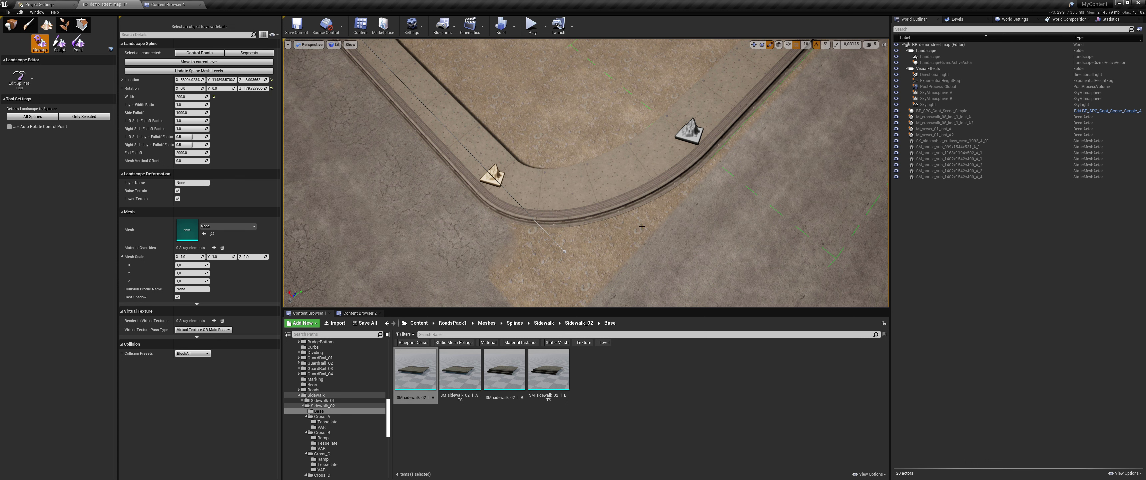
Step: Split the corner segment with a middle control point, then rotate and move that point outward to round the sidewalk curve
right_drag(642, 226, 633, 233)
click(611, 171)
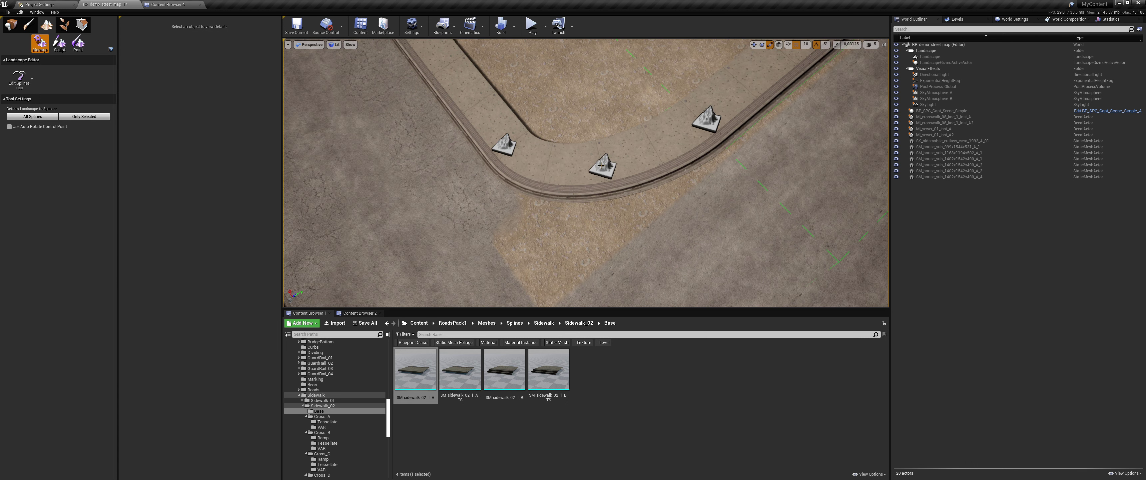
click(603, 168)
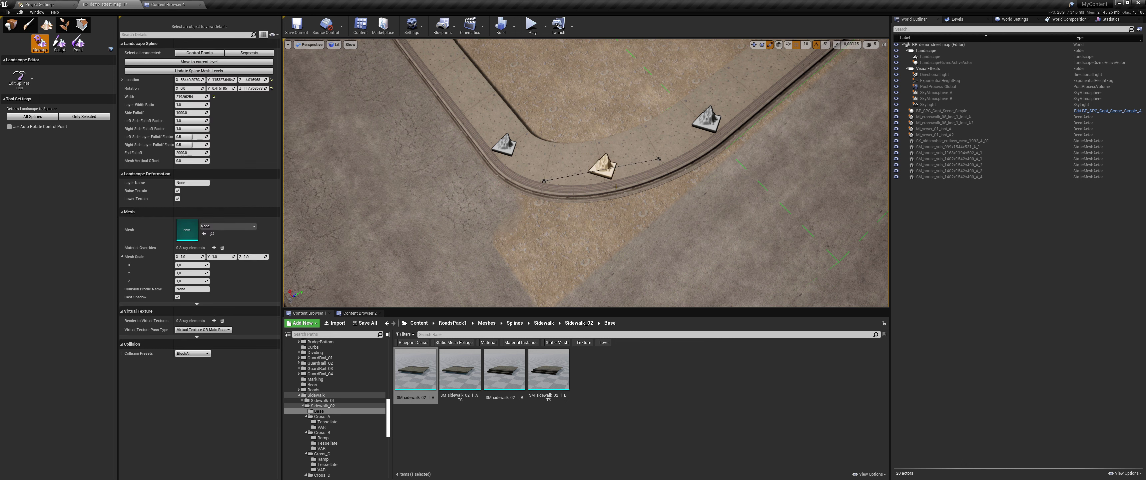
key(e)
mouse_move(606, 206)
mouse_down()
mouse_move(629, 204)
mouse_move(602, 206)
mouse_up()
key(w)
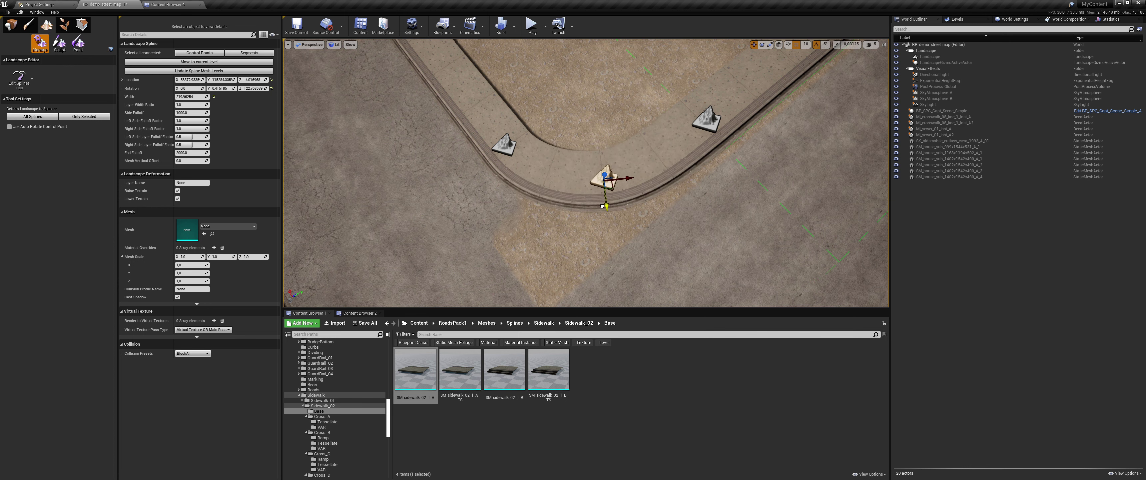
Step: Set the Z rotation of the street sidewalk's end control point at the corner to 180
click(661, 222)
right_drag(661, 221, 641, 203)
click(437, 171)
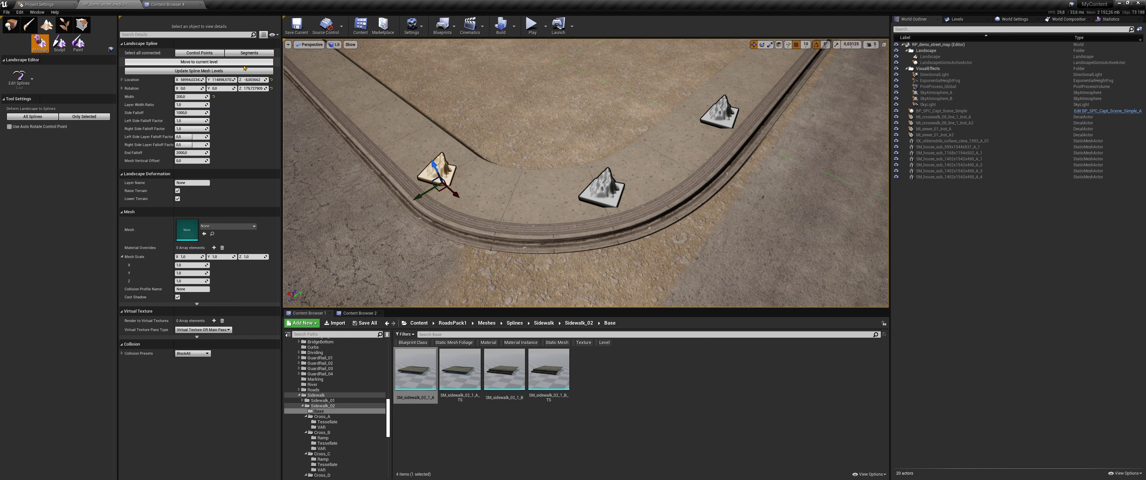
click(252, 88)
text(180)
key(Return)
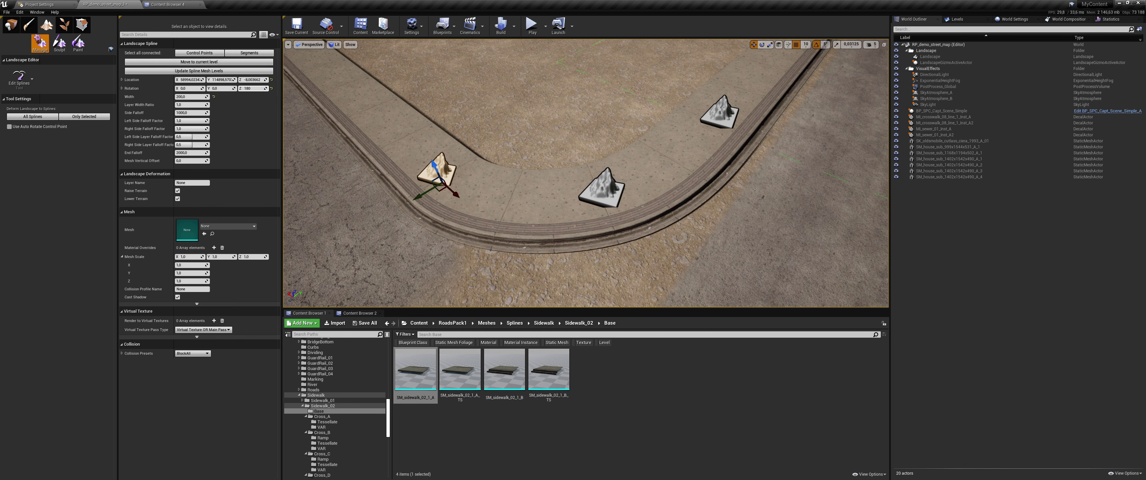
Step: Match the middle corner control point's Z location to the street sidewalk's end point and set its Y rotation to 0
right_drag(555, 189, 555, 190)
click(581, 195)
click(252, 80)
text(-8,003662)
key(Return)
right_drag(579, 178, 599, 160)
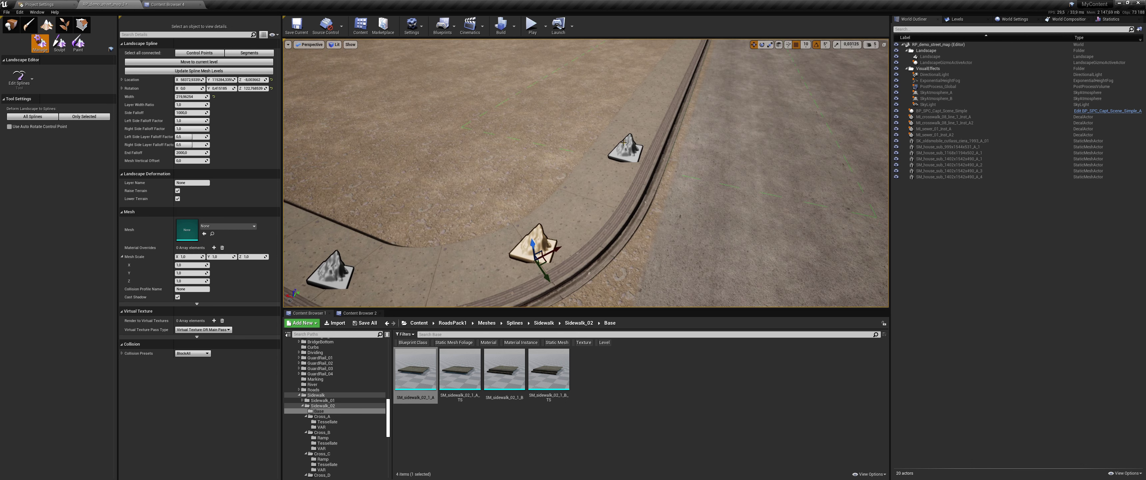
click(219, 88)
text(0)
Step: Apply the same Z location to the crossing-street sidewalk's control points at the corner and at its far end
click(626, 146)
text(-8,003662)
right_drag(578, 178, 612, 112)
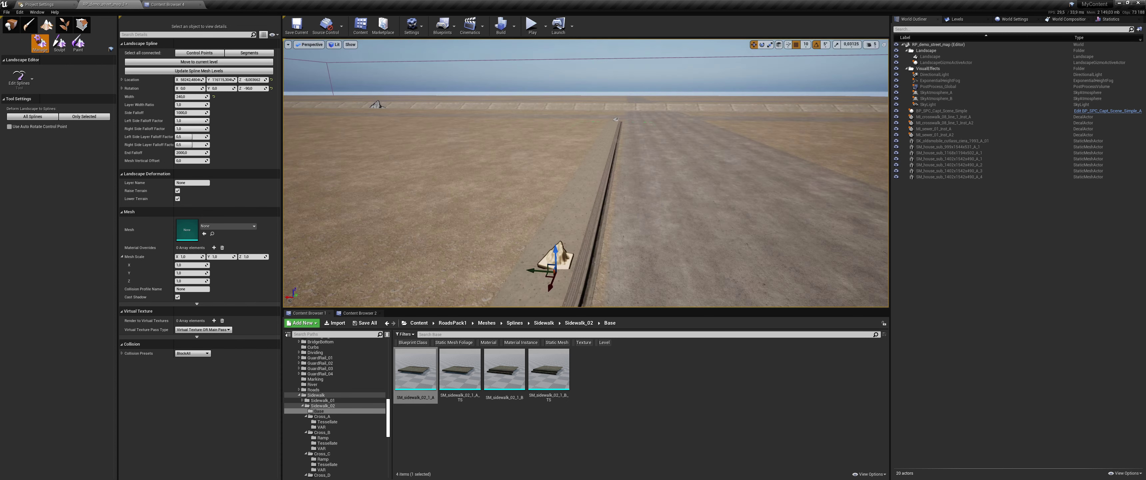
click(617, 117)
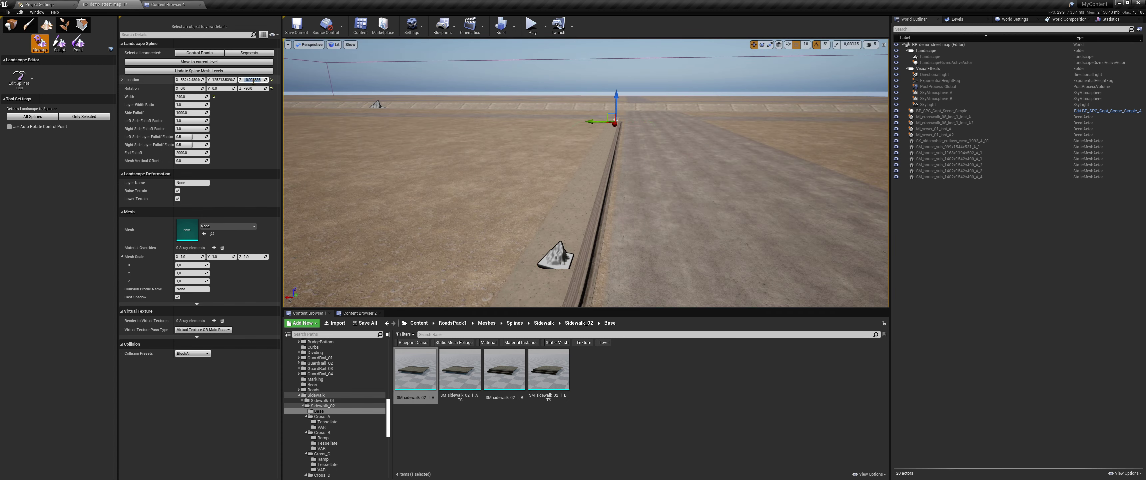
text(-8,003662)
Step: Place a separate control point along the crossing street on the other side of the turnaround street and set its width to 240
right_drag(437, 129, 305, 133)
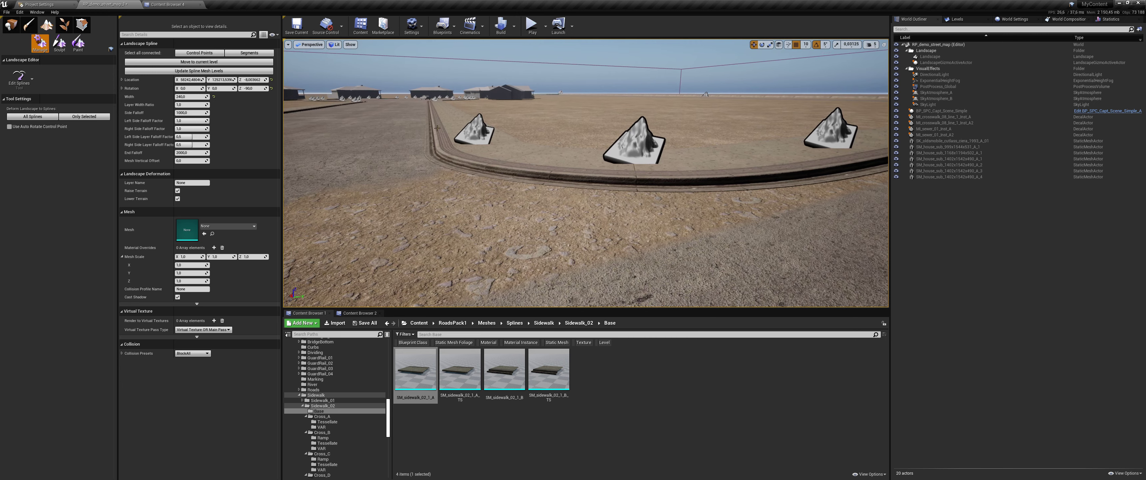
click(437, 128)
mouse_move(437, 128)
right_down()
mouse_move(390, 192)
mouse_move(287, 196)
mouse_move(436, 127)
right_up()
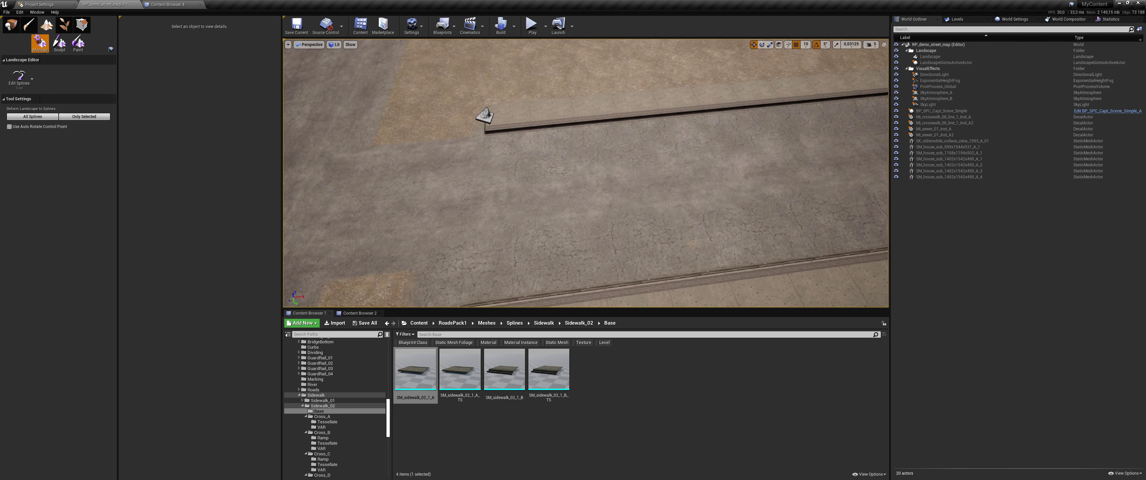
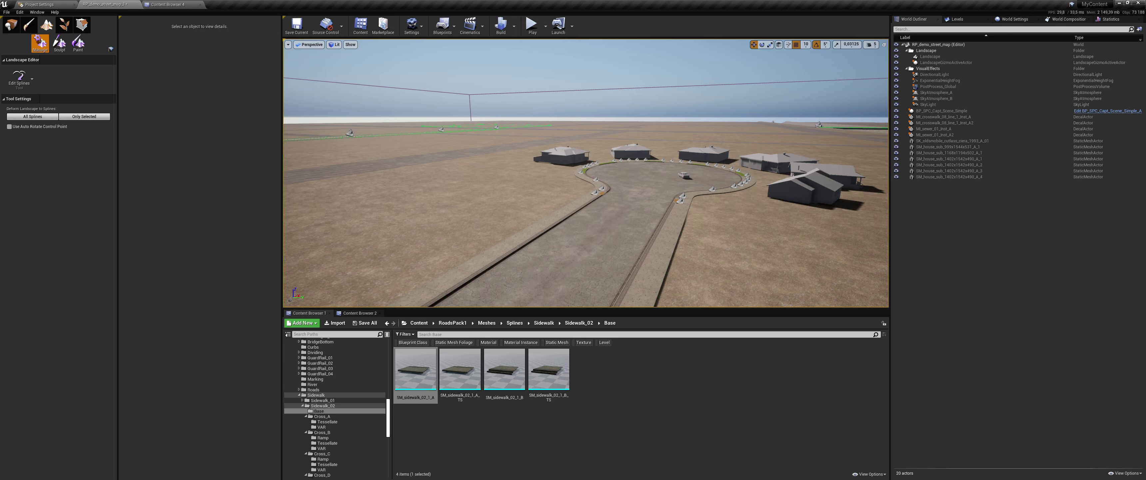
mouse_move(585, 173)
right_down()
mouse_move(592, 200)
mouse_move(658, 200)
mouse_move(641, 182)
mouse_move(623, 253)
mouse_move(525, 242)
mouse_move(586, 174)
right_up()
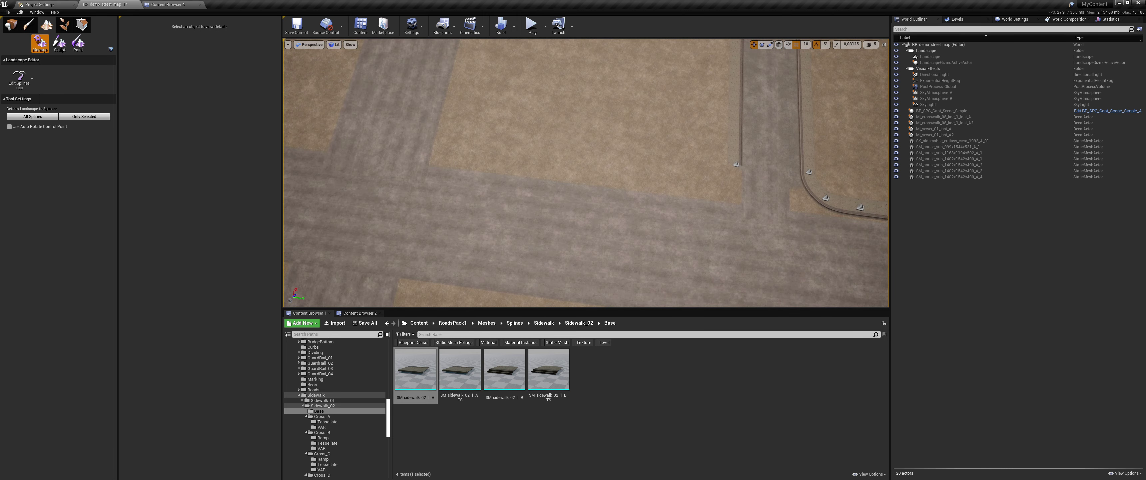
ctrl+click(451, 159)
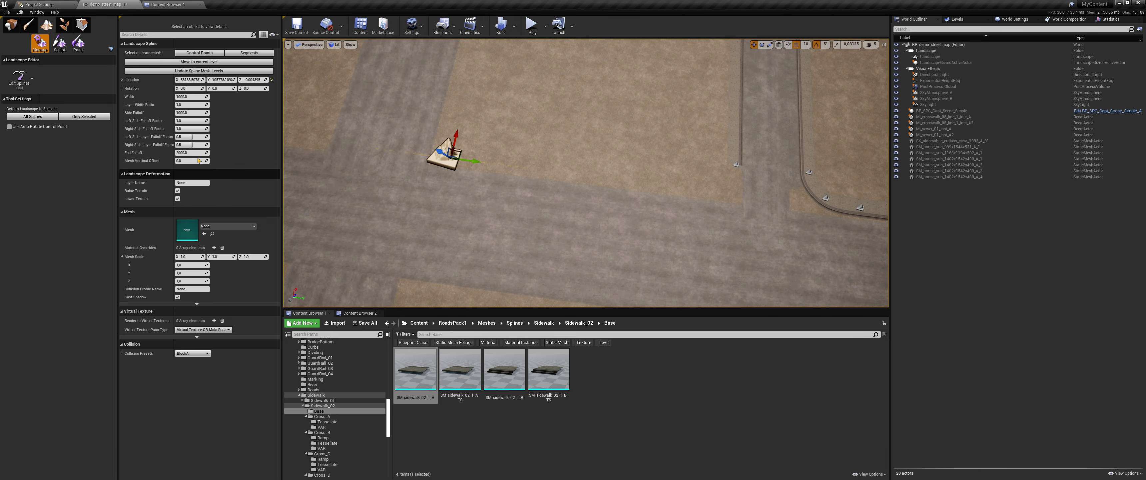
click(193, 97)
text(240)
key(Return)
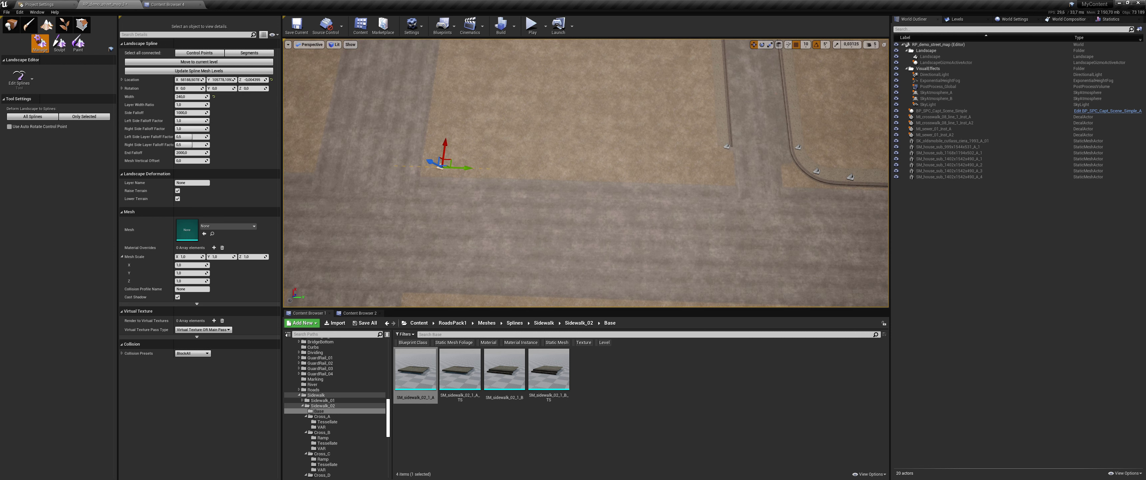
Step: Extend the trial spline with one control point, delete all its points, and enable Use Auto Rotate Control Point
ctrl+click(694, 173)
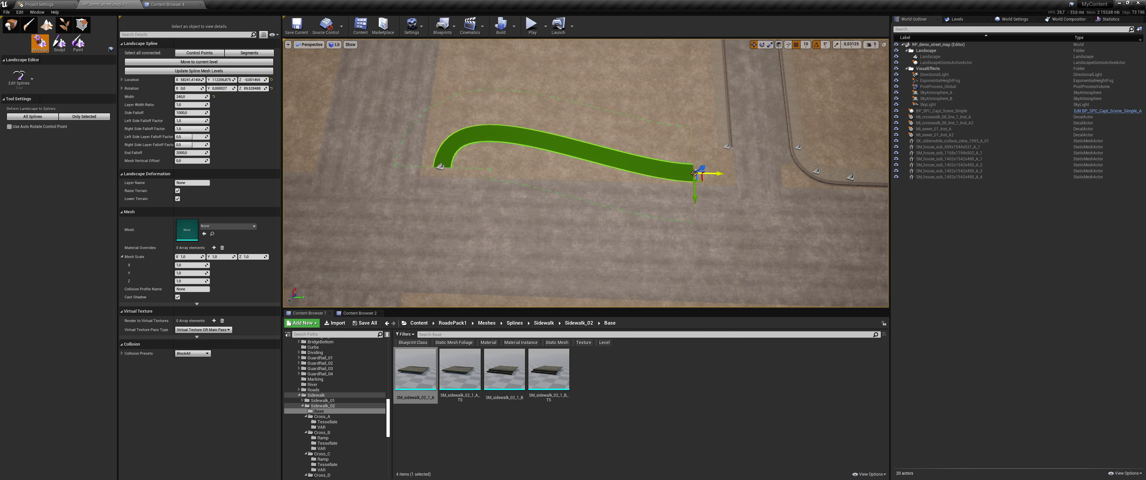
click(199, 53)
key(Delete)
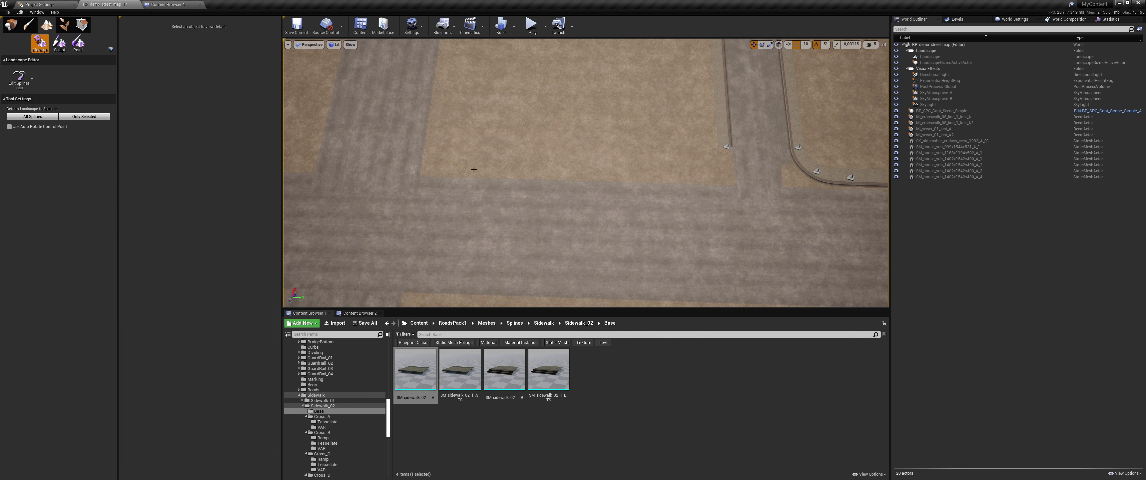
click(10, 126)
Step: Split the straight sidewalk segment just past the curved corner with a new control point and delete the short piece between them
middle_drag(623, 192, 694, 192)
middle_drag(658, 220, 730, 219)
scroll(658, 219, up, 5)
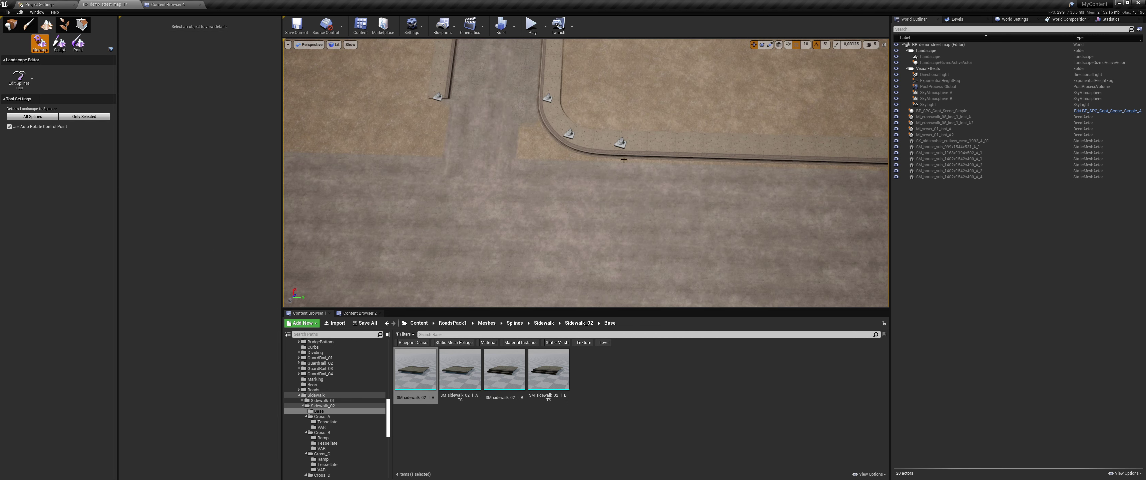
click(650, 147)
middle_drag(622, 143, 690, 174)
scroll(622, 144, up, 5)
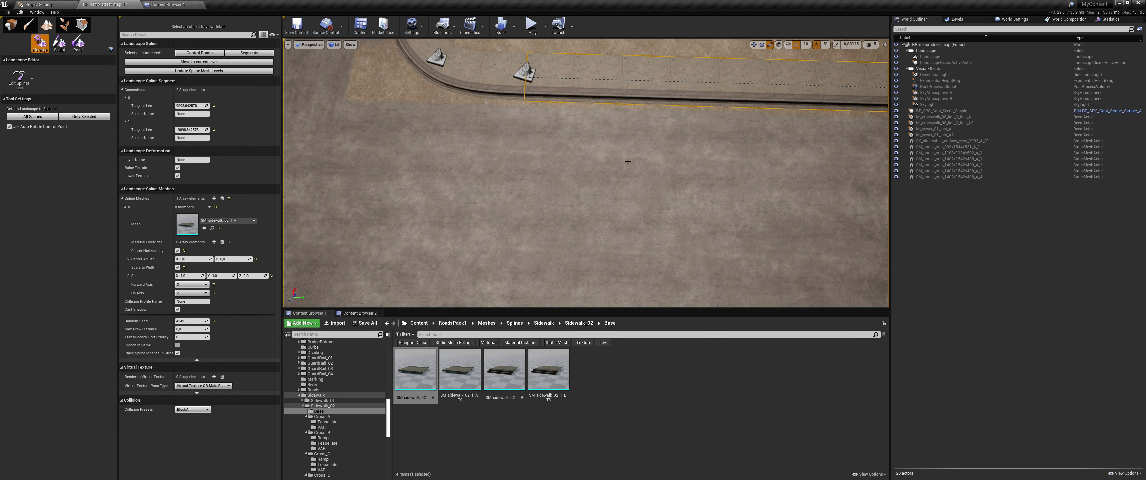
key(Escape)
key(r)
ctrl+click(573, 74)
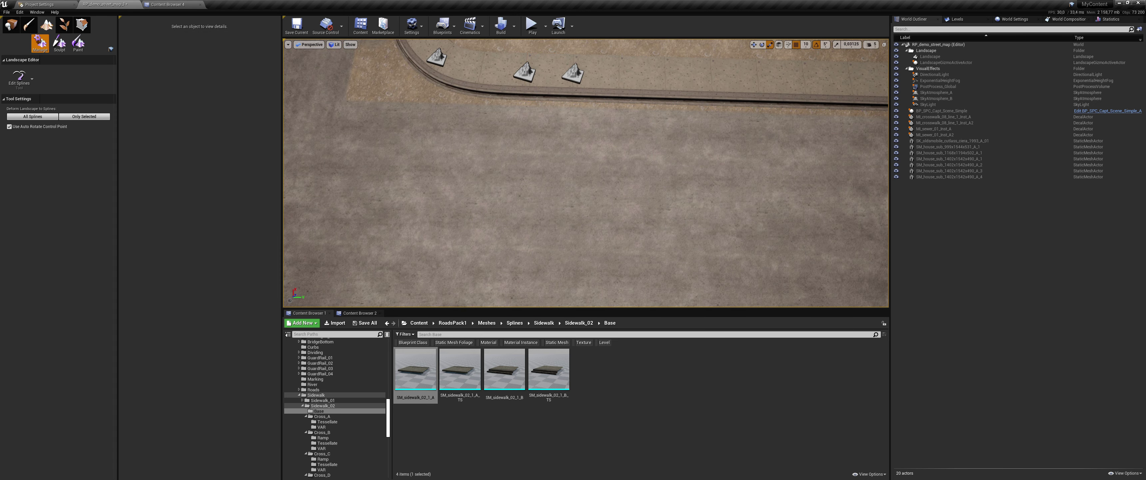
click(552, 88)
key(Delete)
Step: Duplicate the detached straight sidewalk segment along the main road to the opposite side of the side road, using a grid snap of 100
click(659, 75)
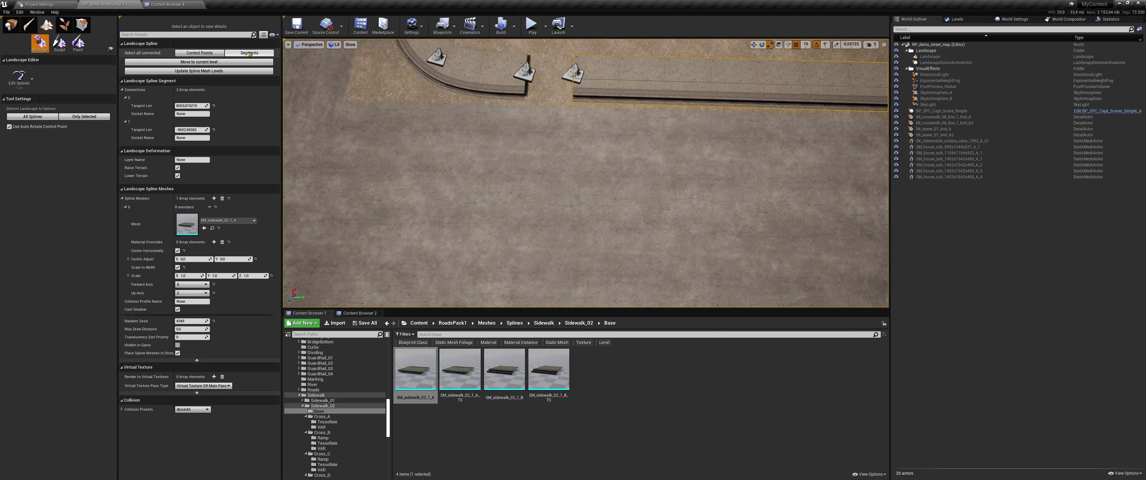
click(200, 53)
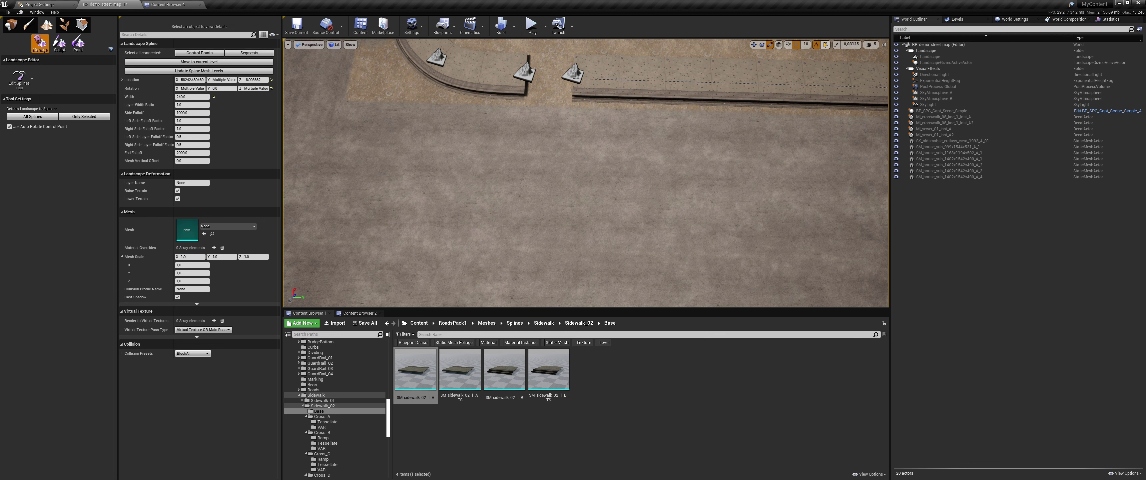
click(806, 44)
click(811, 88)
key(w)
right_drag(513, 131, 575, 80)
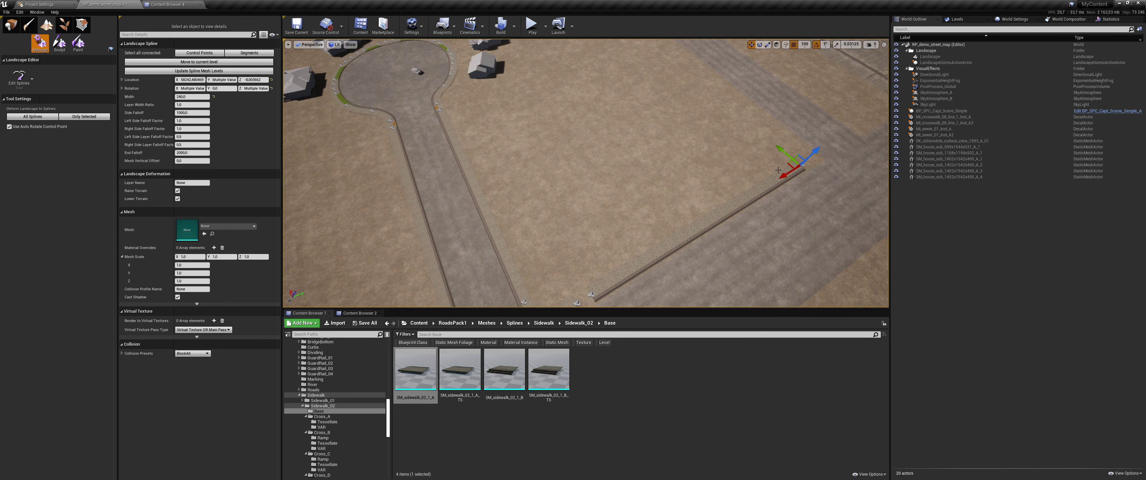
click(463, 275)
mouse_move(627, 247)
right_down()
mouse_move(565, 267)
mouse_move(612, 251)
right_up()
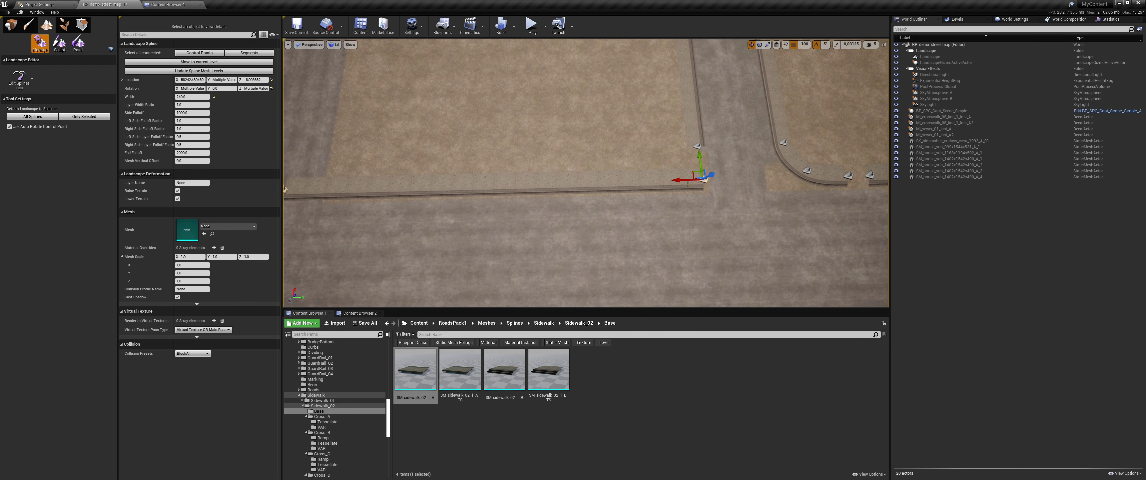
mouse_move(679, 181)
mouse_down()
mouse_move(624, 180)
mouse_move(661, 182)
mouse_up()
Step: Try adding a control point near the outer end of the copied sidewalk segment
right_drag(685, 213, 679, 214)
key(a)
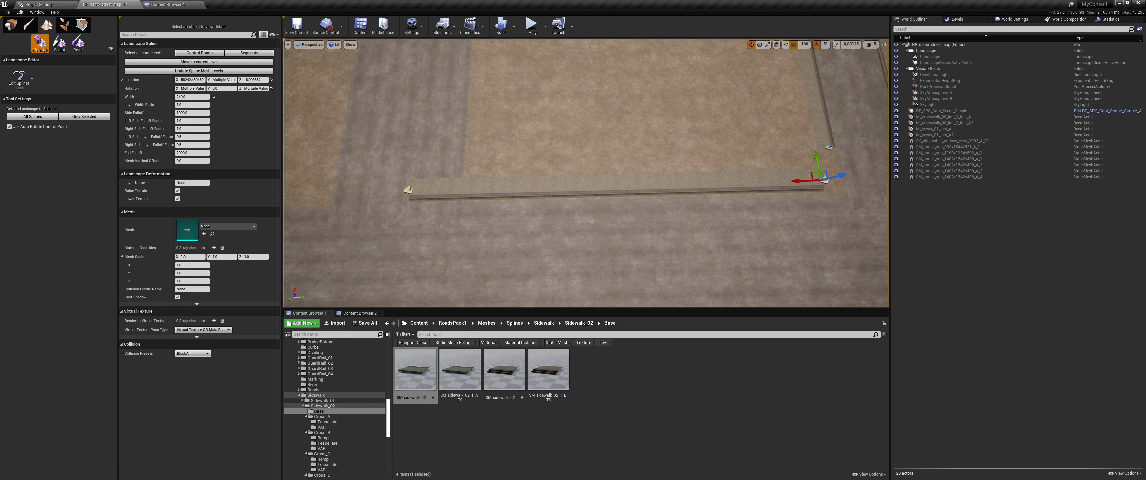
click(408, 190)
key(w)
right_drag(500, 93, 497, 109)
key(a)
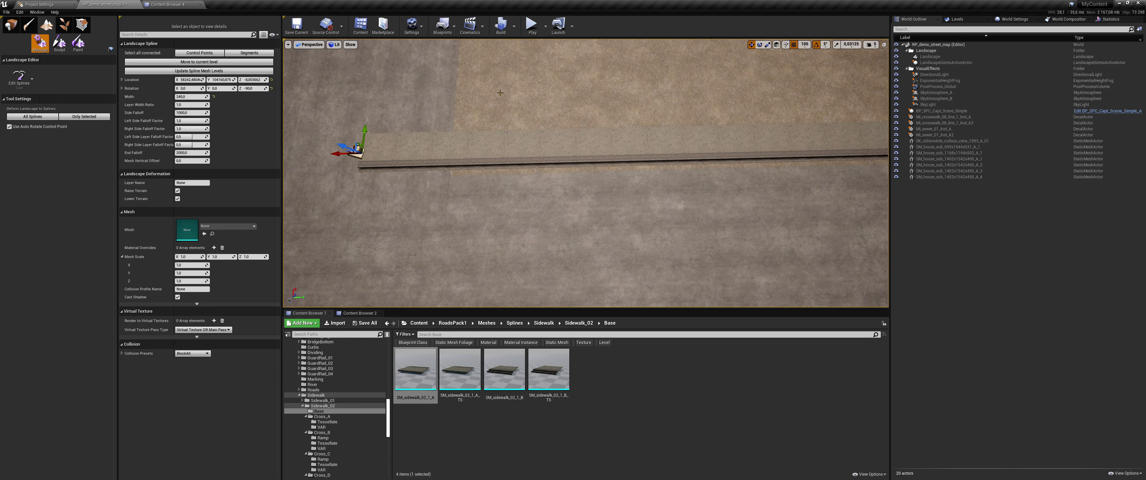
click(505, 126)
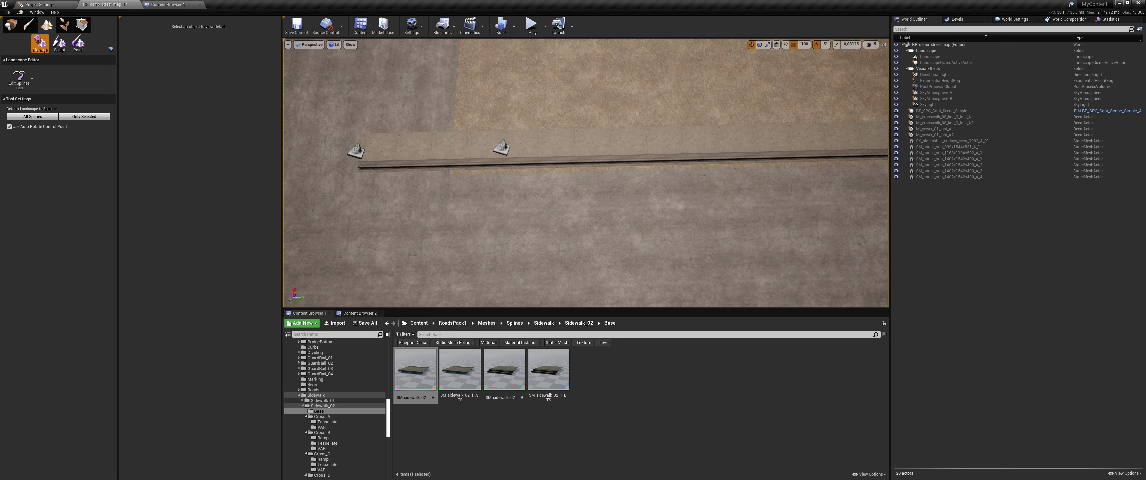
key(ctrl+z)
Step: Pull the copied sidewalk's end control point back from the side road to leave room for the corner
key(d)
right_drag(506, 125, 488, 112)
key(w)
key(a)
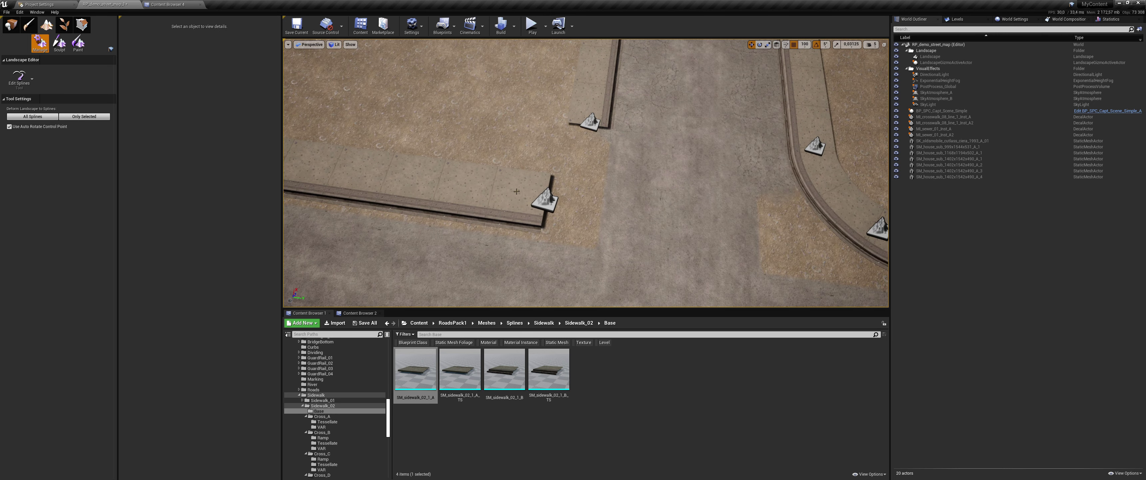
click(543, 198)
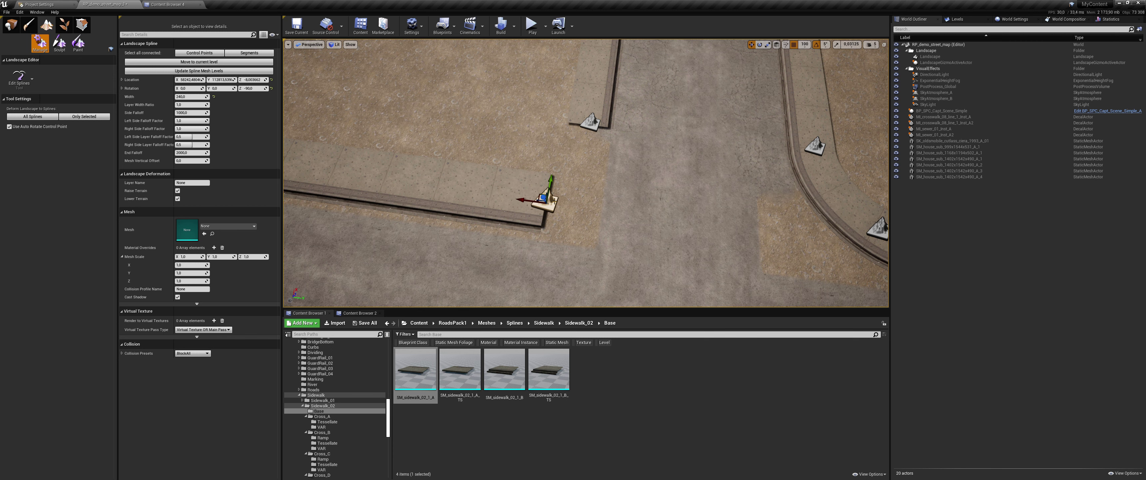
right_drag(598, 201, 583, 207)
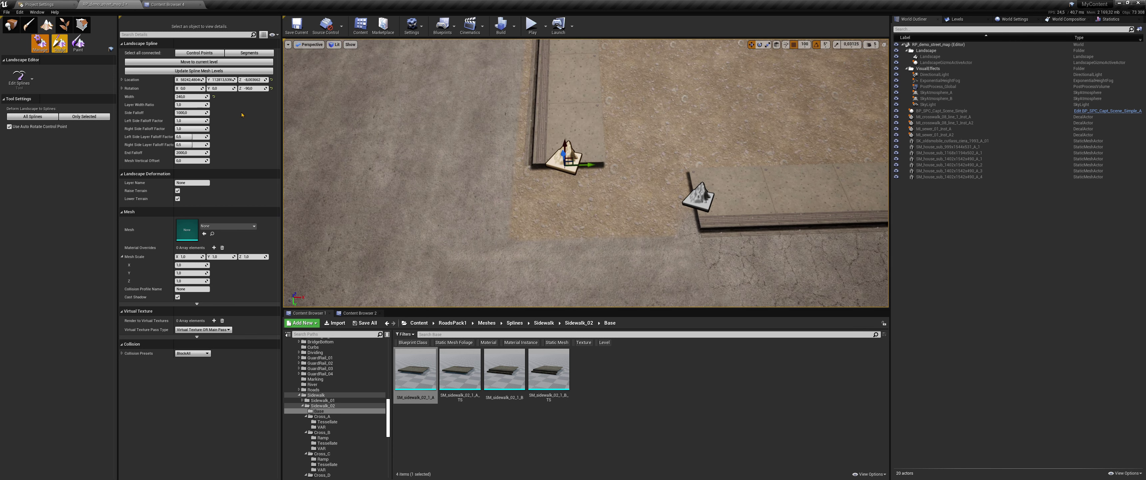
click(699, 197)
right_drag(594, 212, 601, 214)
click(563, 254)
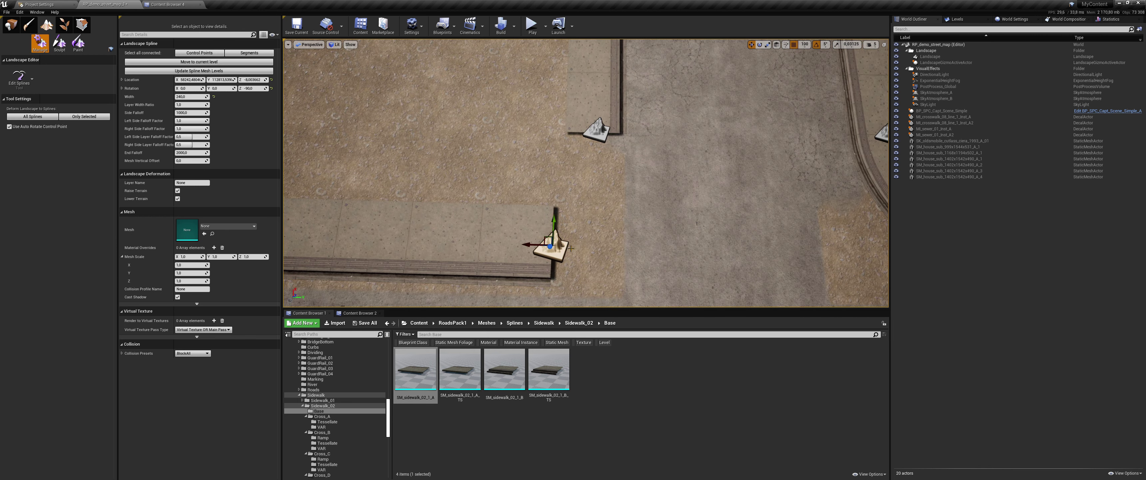
drag(535, 243, 492, 239)
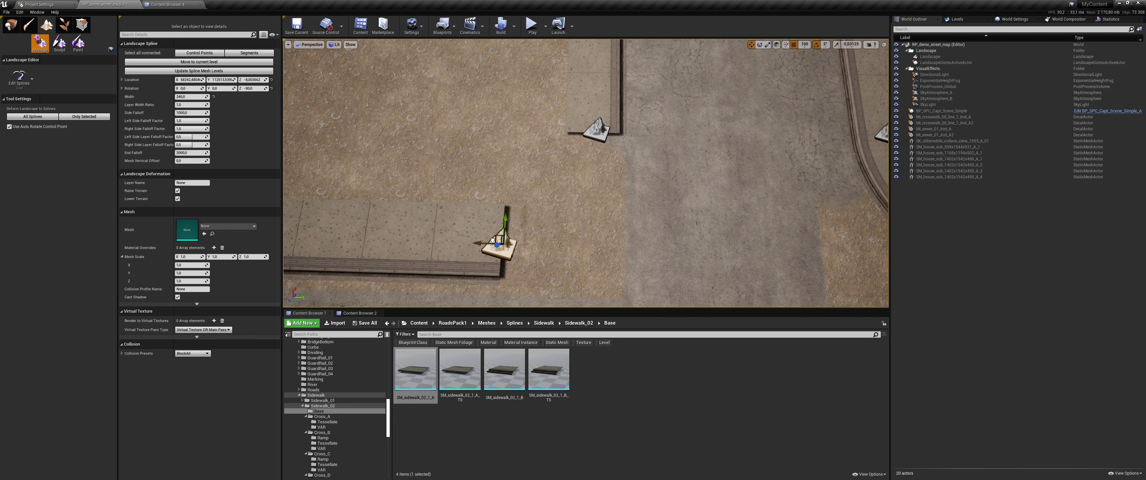
Step: Check the two sidewalk ends in Game View and turn Game View off again
click(288, 44)
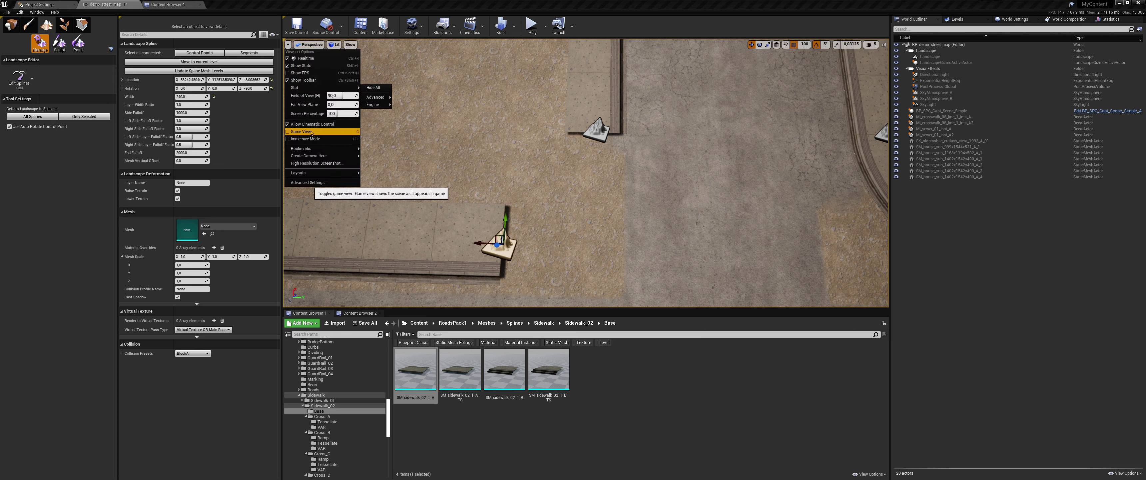
click(311, 132)
click(288, 45)
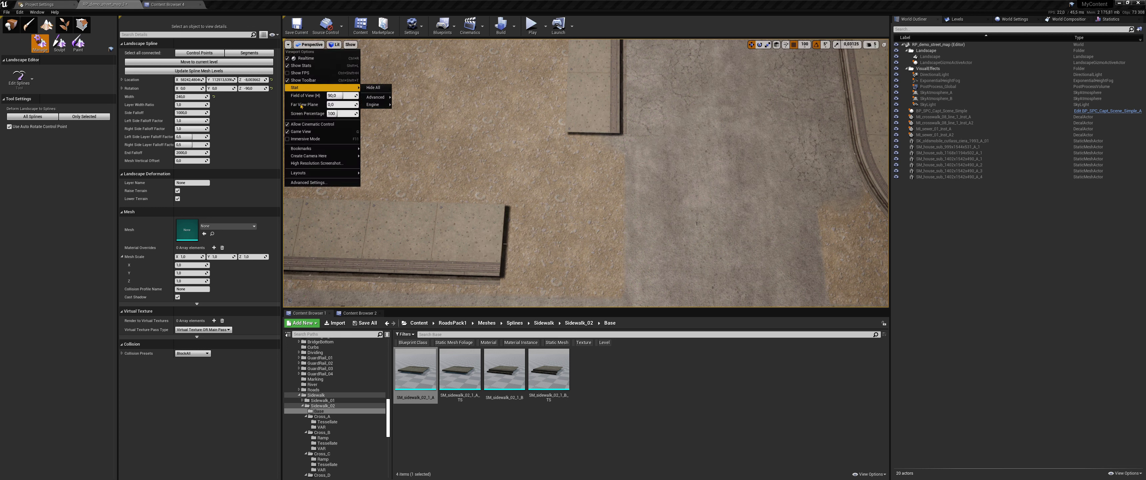
click(307, 131)
Step: Switch the viewport to wireframe and try moving the end control point of the side-road sidewalk
click(606, 225)
right_drag(606, 225, 574, 167)
key(alt+2)
right_drag(606, 224, 641, 240)
click(644, 146)
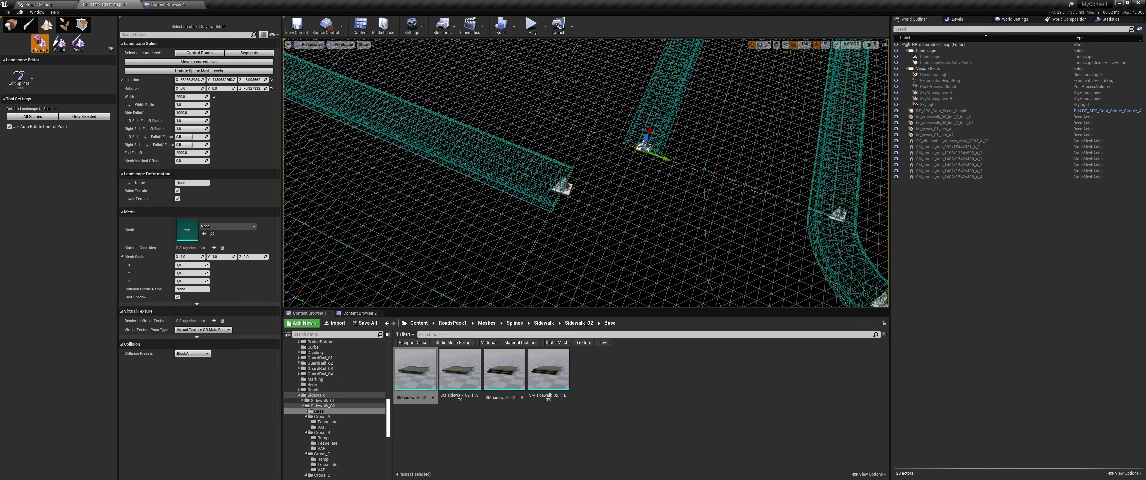
drag(649, 130, 665, 93)
key(ctrl+z)
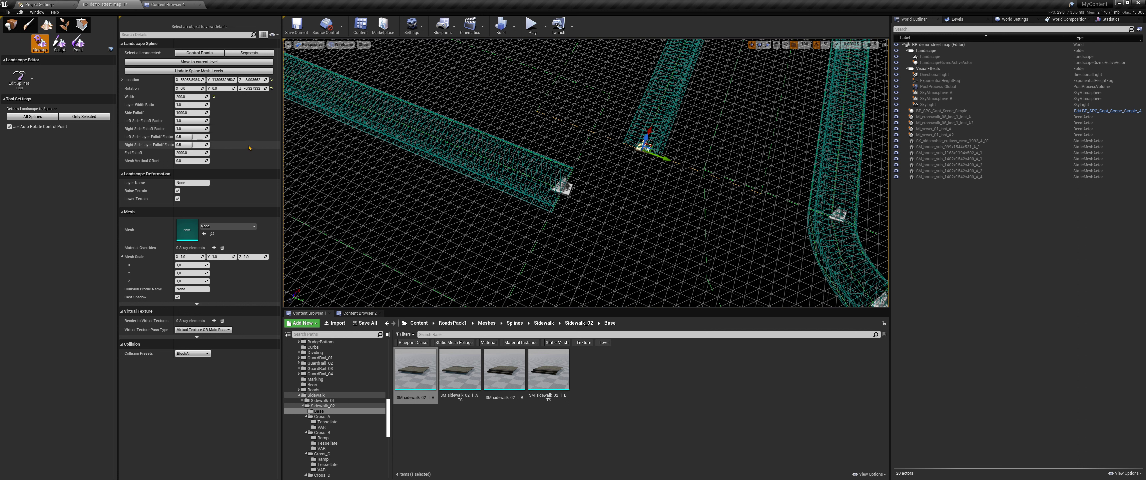
Step: Test a Side Falloff of 100 on the side-road sidewalk's end control point, then set it to 300
click(187, 113)
text(100)
key(Return)
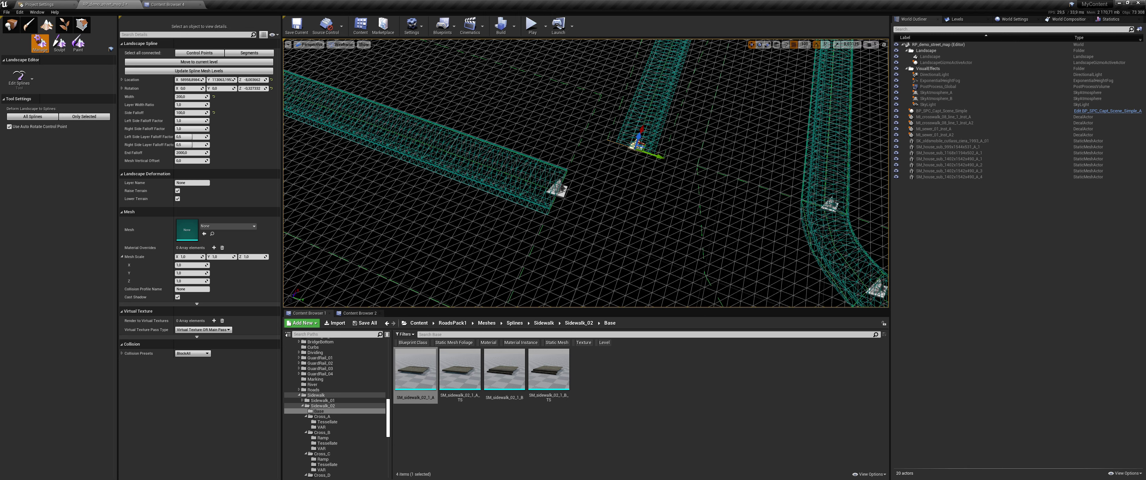
click(191, 113)
text(300)
key(Return)
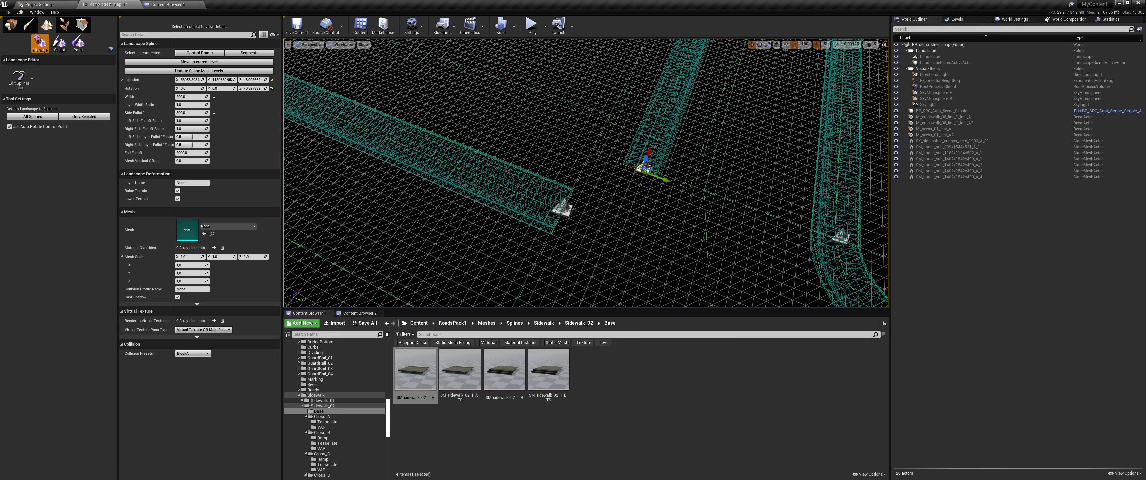
Step: Test a Side Falloff of 30 on the main-road sidewalk's end control point, then set it to 300
click(564, 210)
click(192, 113)
text(30)
key(Return)
mouse_move(392, 200)
right_down()
mouse_move(414, 205)
mouse_move(388, 196)
right_up()
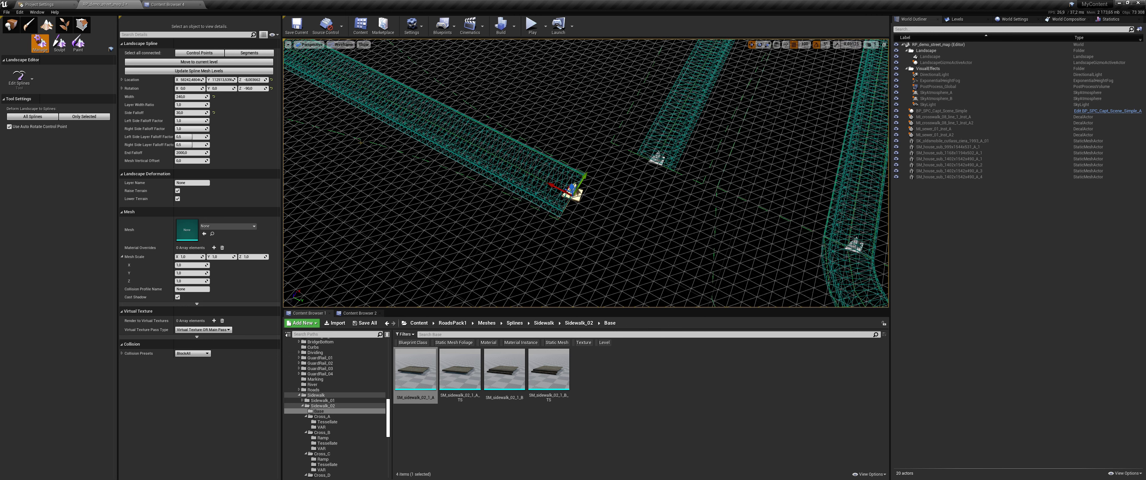
click(207, 114)
text(300)
key(Return)
Step: Move both sidewalk end control points slightly toward the corner, reducing the grid snap to 10 for fine adjustment
right_drag(362, 161, 403, 156)
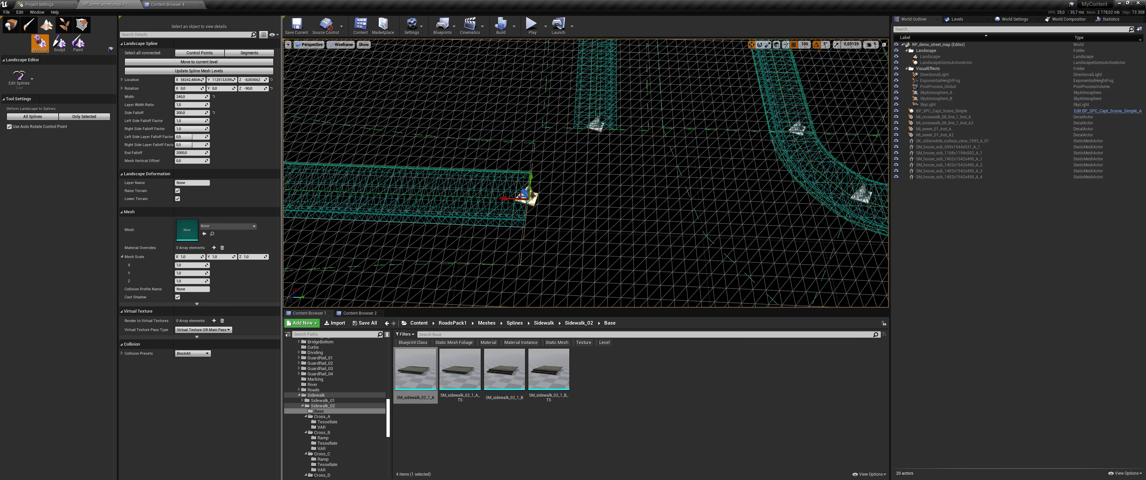
click(596, 125)
drag(597, 108, 596, 119)
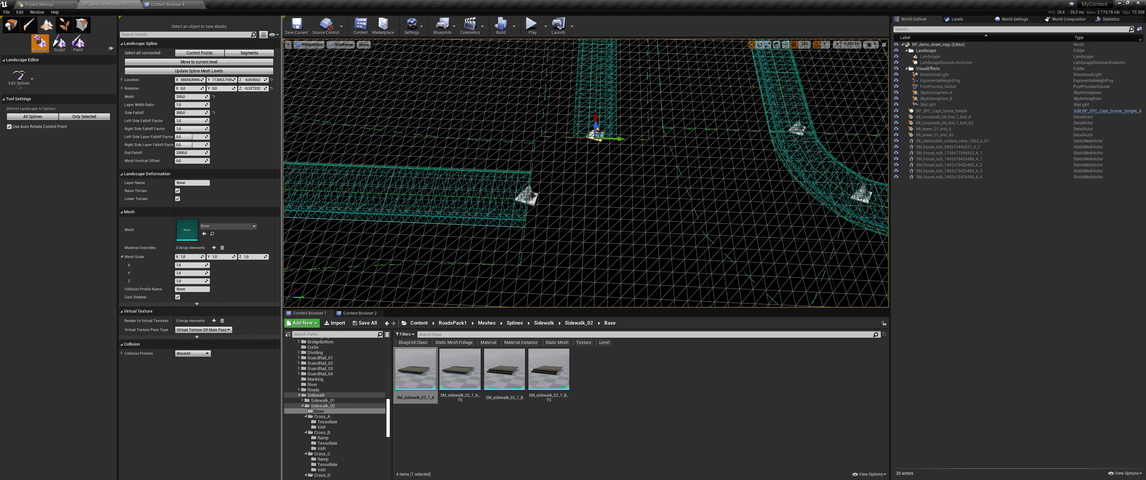
click(806, 44)
click(812, 73)
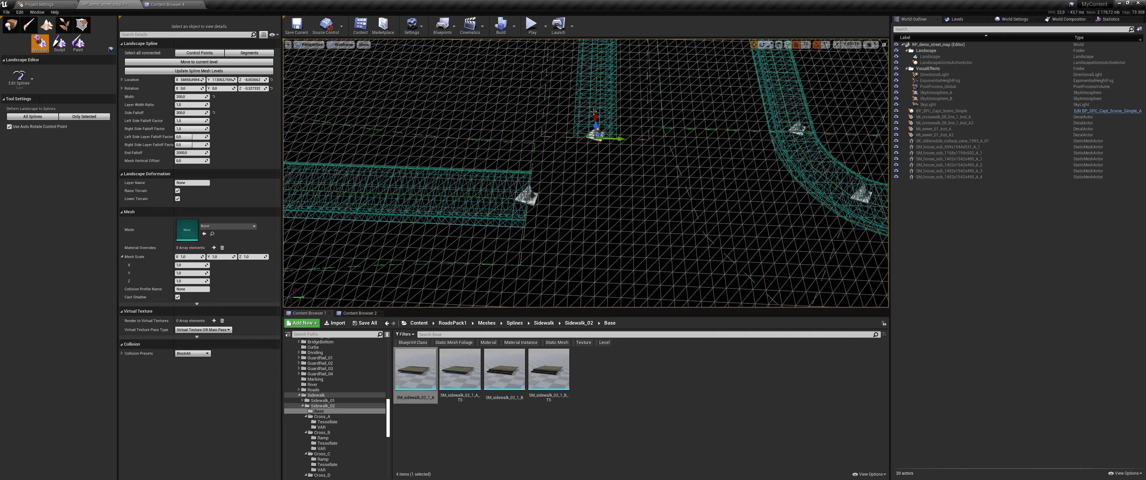
click(529, 197)
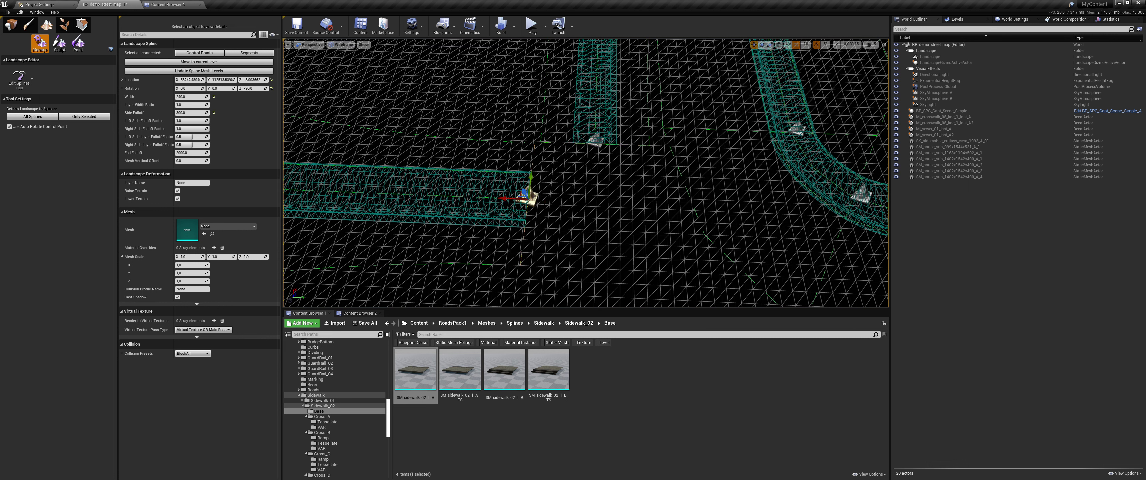
drag(503, 198, 511, 199)
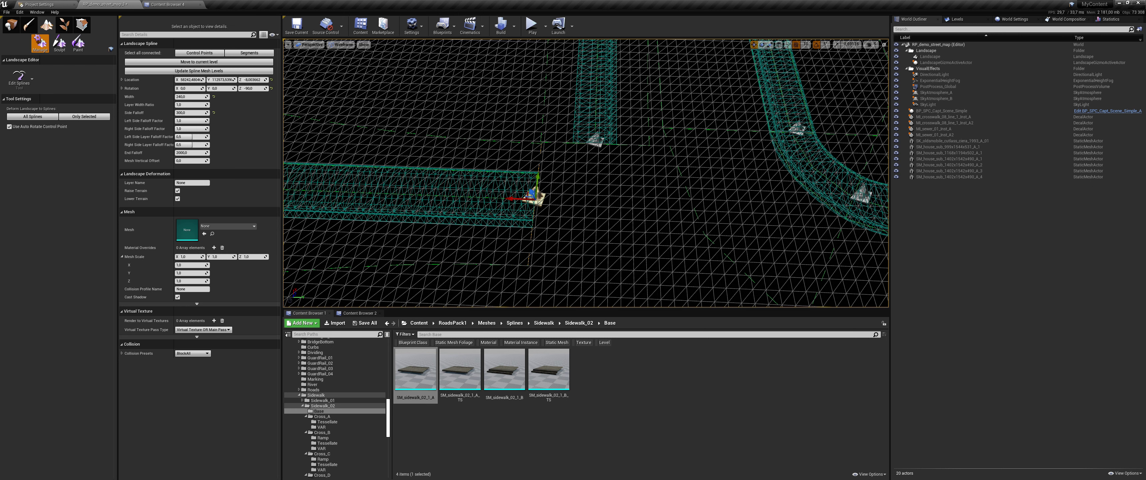
Step: Deselect the control point and switch the viewport back to lit shading
key(Escape)
click(341, 44)
click(351, 58)
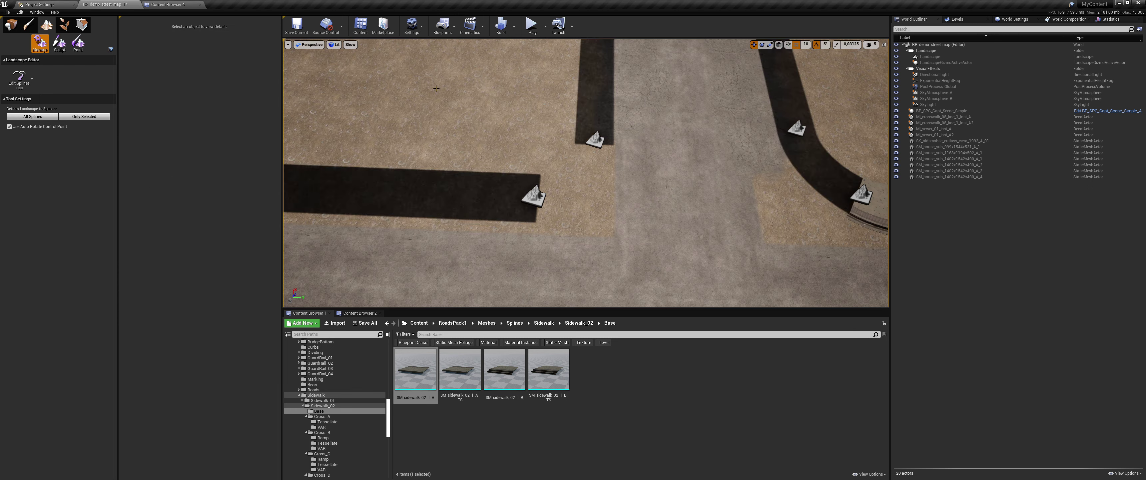
Step: Try extending the main-road sidewalk into the corner with a new control point
right_drag(619, 185, 535, 184)
key(w)
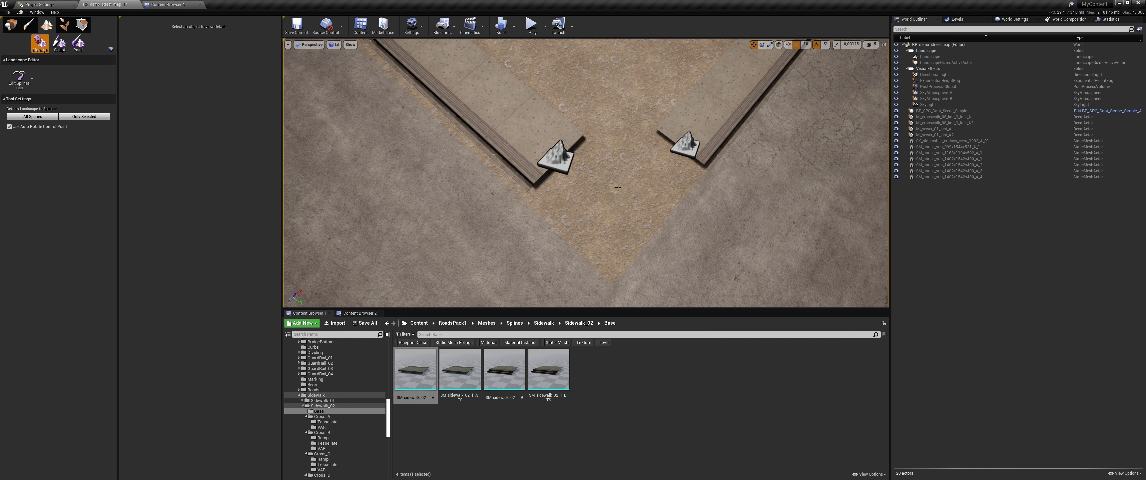
click(556, 154)
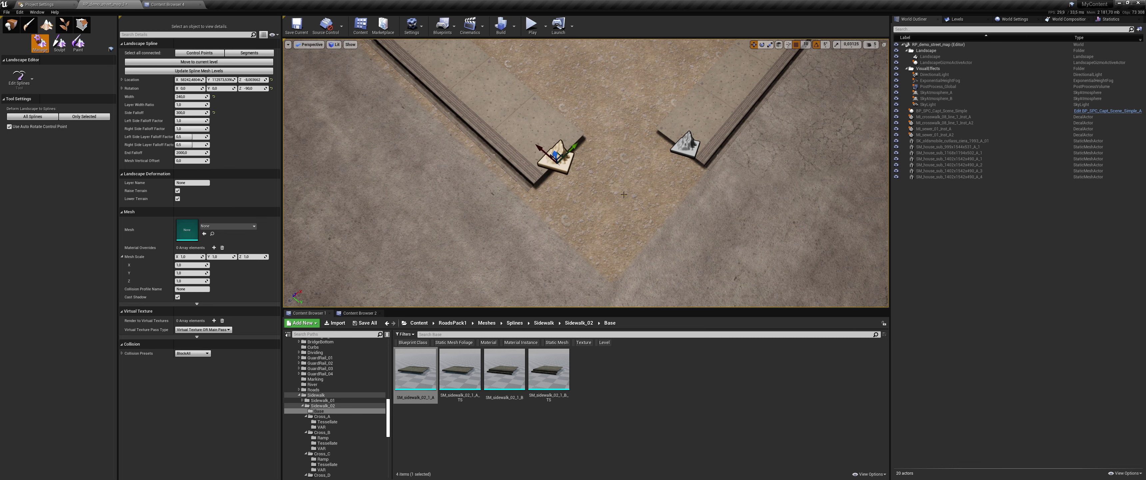
ctrl+click(619, 193)
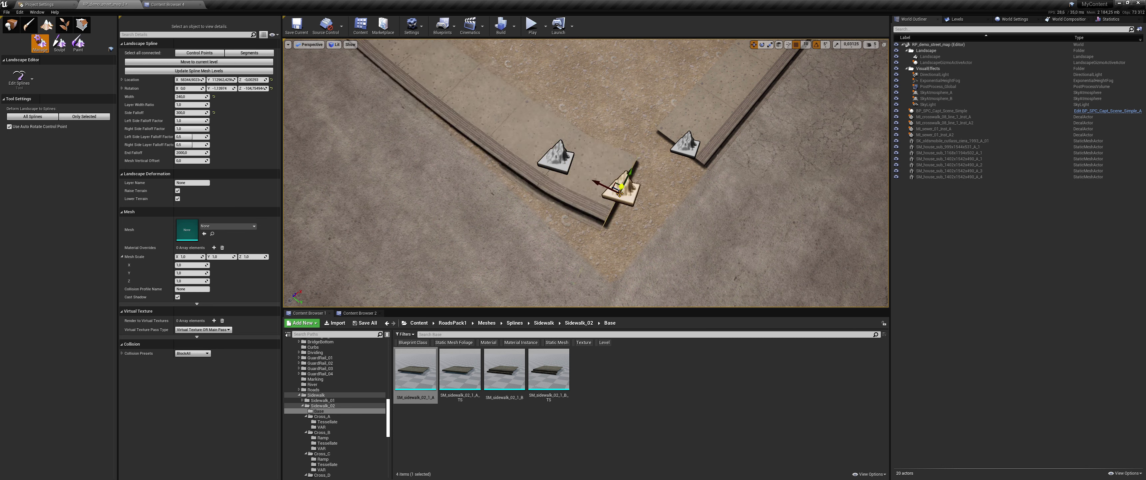
key(ctrl+z)
Step: Disable Use Auto Rotate Control Point, join the two sidewalk ends with a curved corner segment, and select that segment
click(9, 128)
click(553, 160)
click(553, 160)
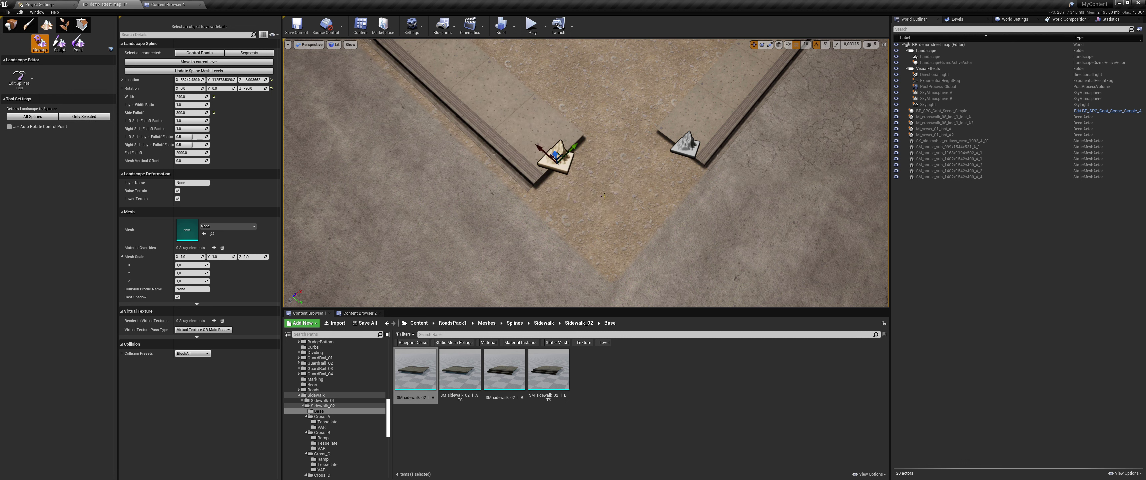
ctrl+click(686, 151)
click(619, 182)
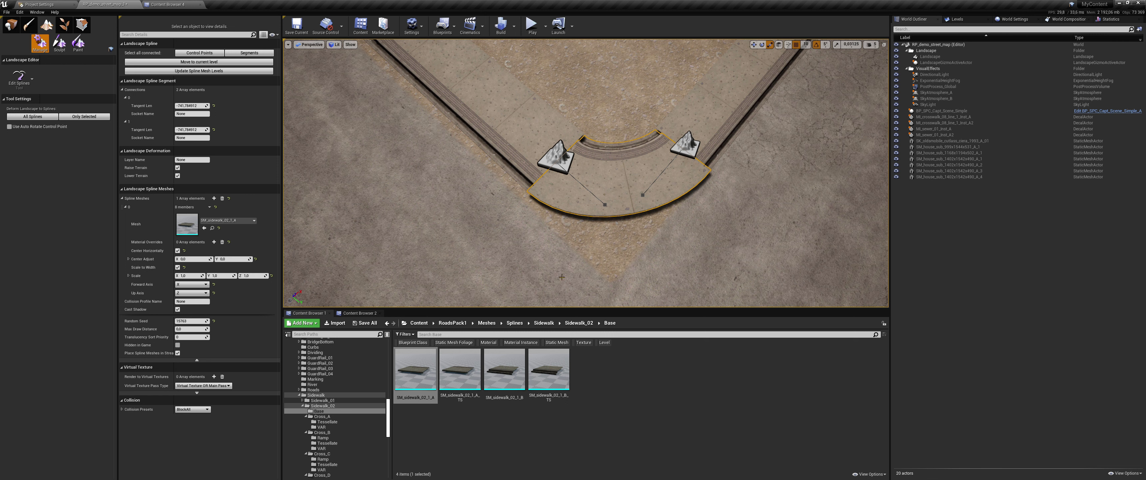
Step: Try the Cross_A sidewalk meshes on the curved corner segment, ending with the tessellated SM_sidewalk_cross_02_1_D_TS, and deselect the segment
click(345, 416)
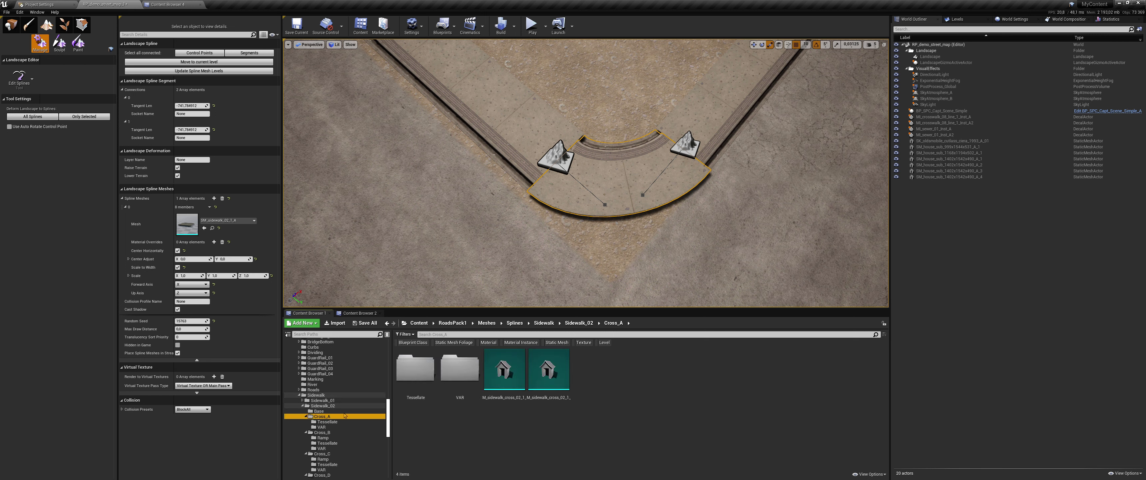
drag(504, 369, 192, 225)
drag(542, 360, 192, 225)
double_click(415, 369)
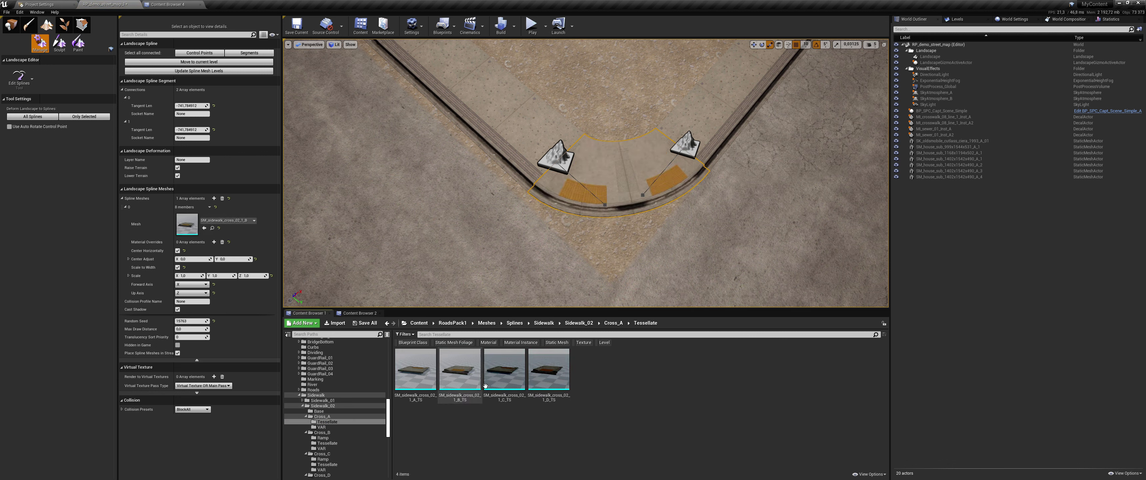
drag(562, 381, 189, 224)
right_drag(534, 195, 498, 173)
click(498, 232)
Step: Join the two open sidewalk ends beside the opposite curved corner with a spline segment between their control points
right_drag(499, 232, 627, 216)
right_drag(632, 159, 464, 229)
click(573, 165)
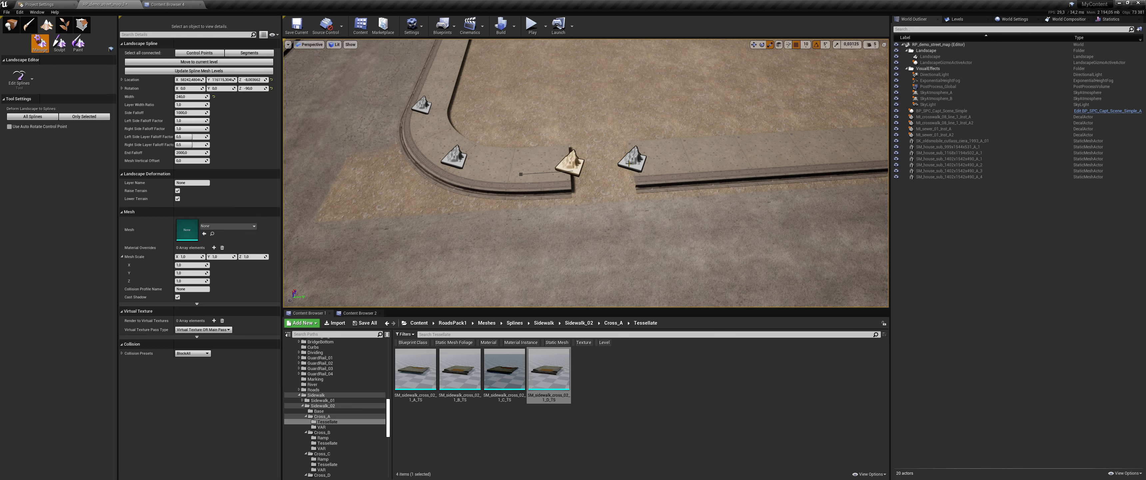
ctrl+click(633, 162)
click(632, 122)
Step: Insert control points along the straight roadside sidewalk and delete the long segment between them to open a gap
right_drag(585, 174, 543, 215)
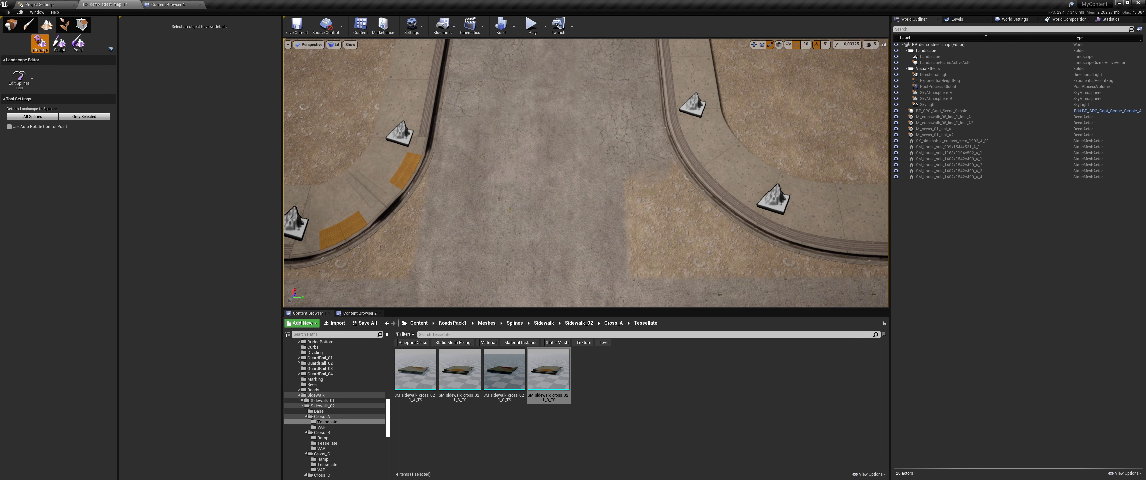
right_drag(630, 180, 501, 167)
right_drag(630, 207, 563, 224)
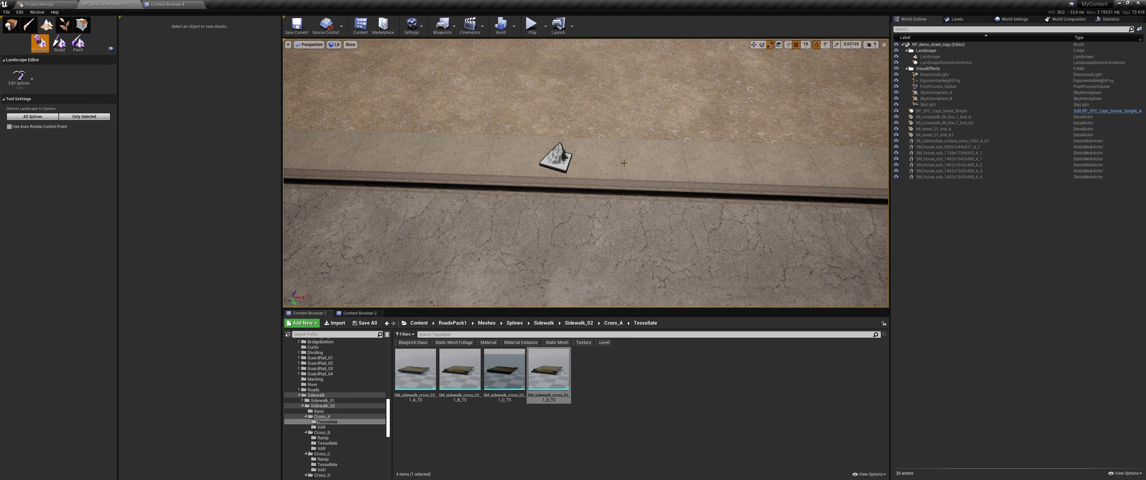
key(d)
right_drag(629, 170, 621, 167)
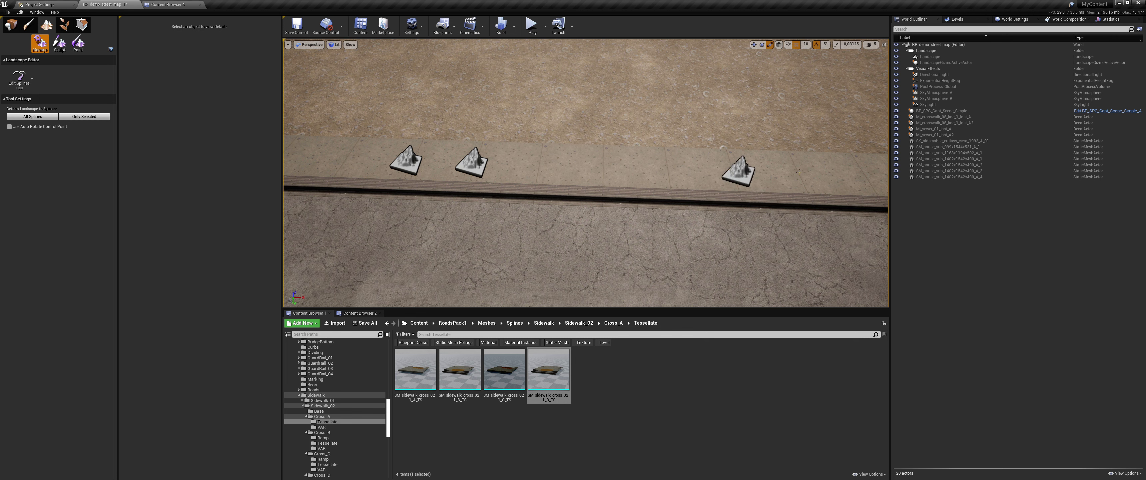
click(596, 180)
key(Delete)
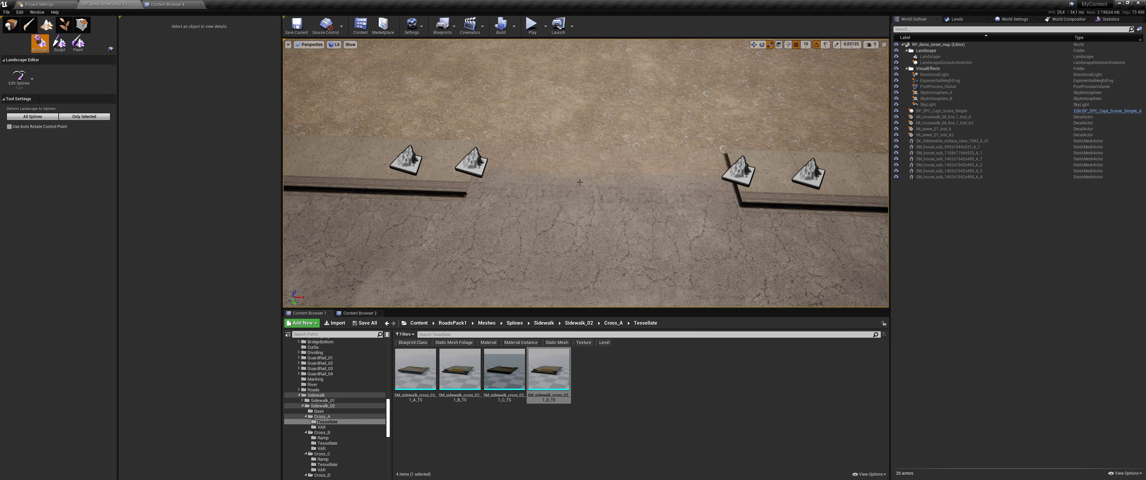
Step: Try the Sidewalk_02 End_B meshes on the short segment at one side of the gap, ending with the B2 variant
click(449, 183)
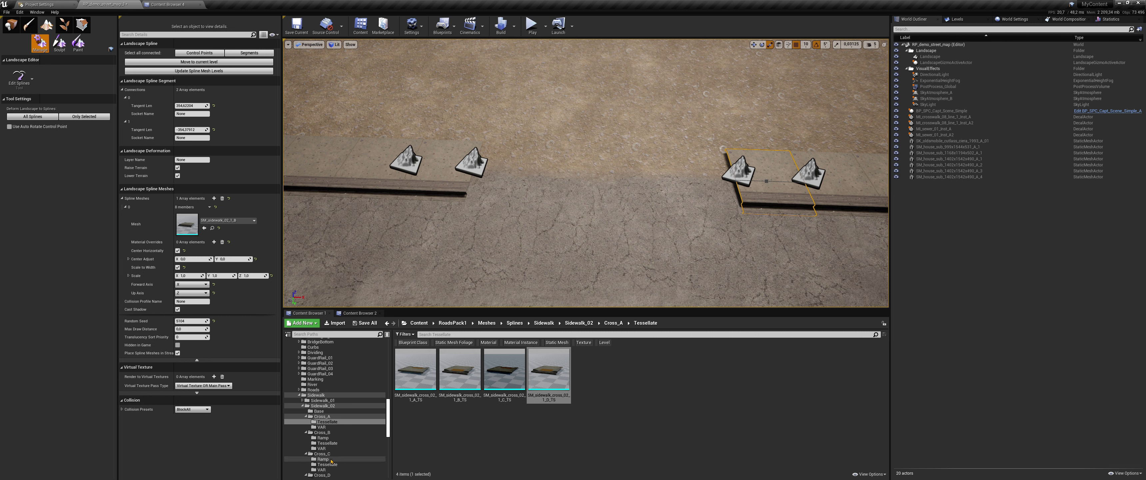
click(323, 438)
click(327, 443)
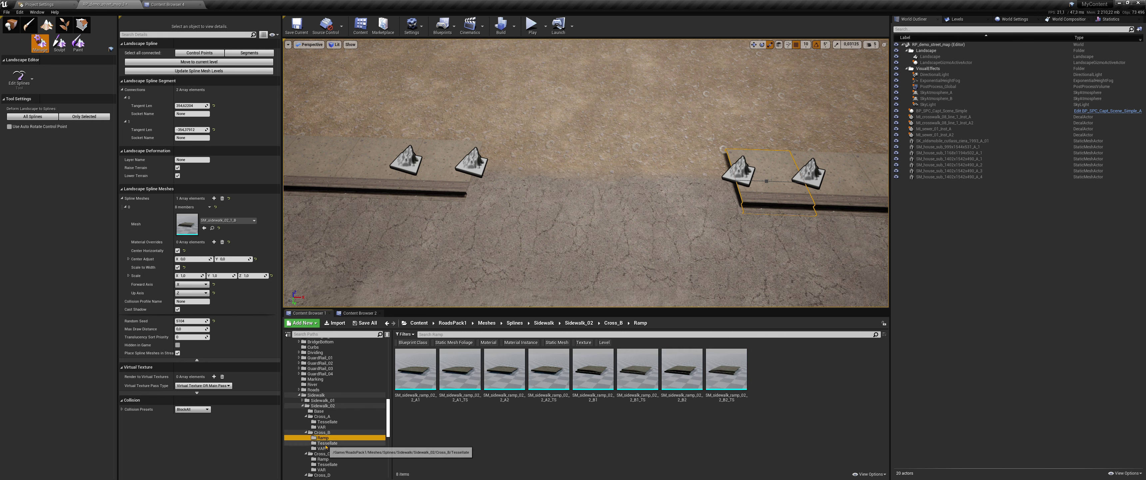
scroll(326, 447, down, 1)
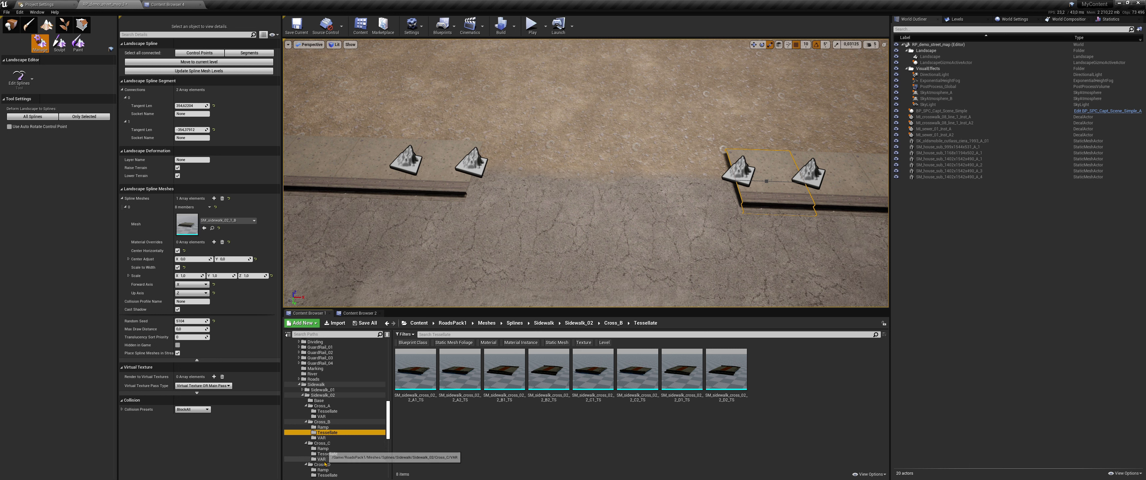
scroll(325, 464, up, 2)
scroll(327, 423, down, 5)
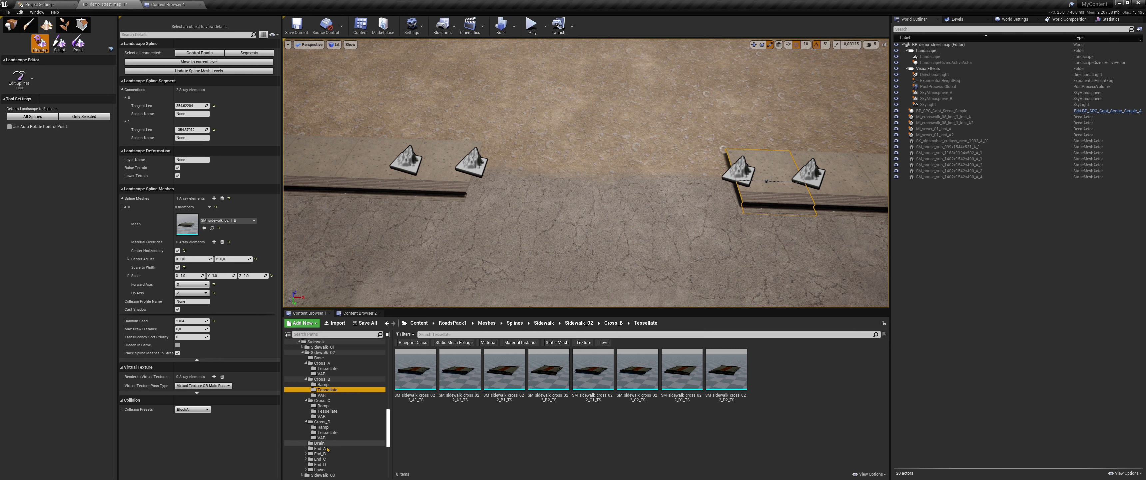
click(320, 448)
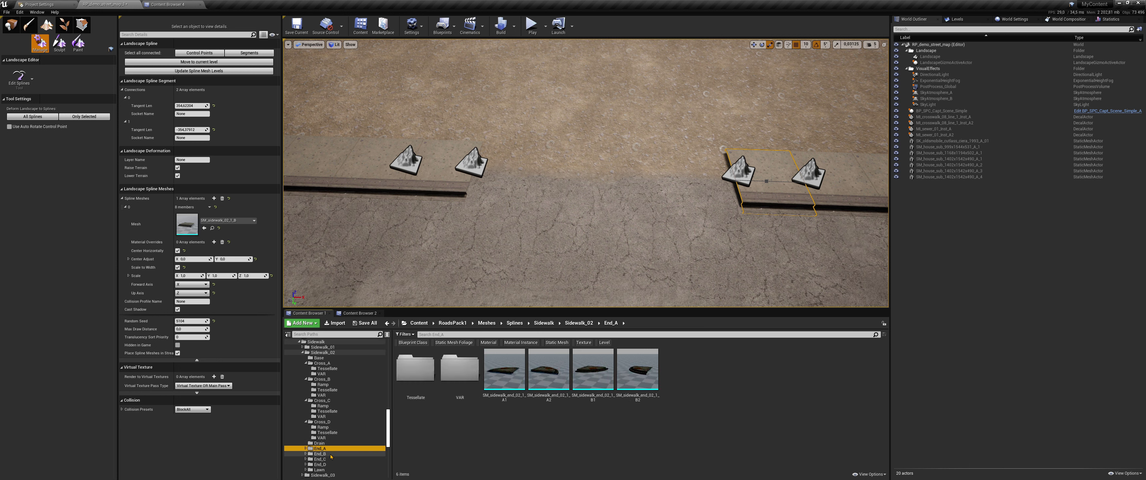
click(331, 454)
drag(514, 379, 194, 227)
drag(549, 370, 187, 224)
drag(593, 370, 196, 225)
drag(638, 369, 207, 229)
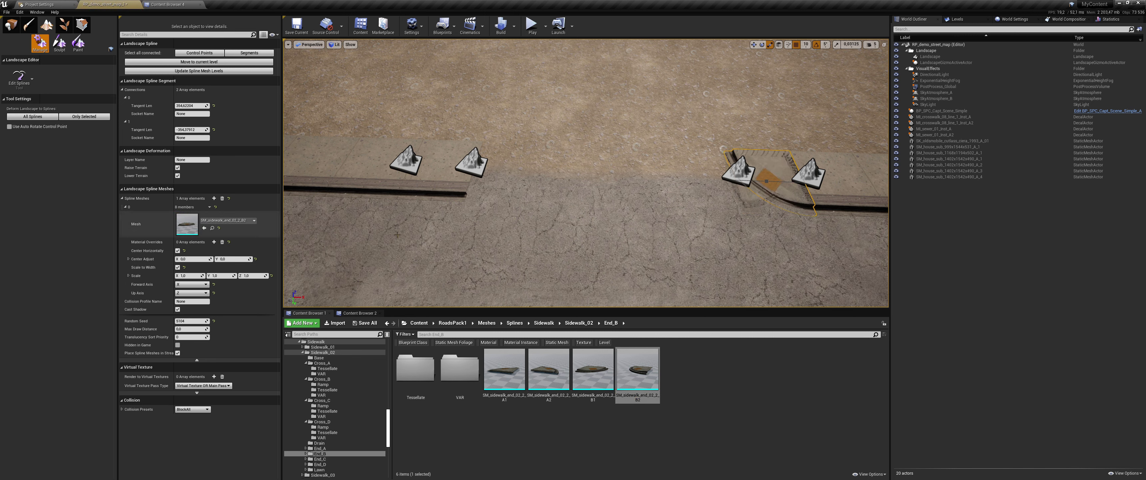
Step: Assign the End_B mesh SM_sidewalk_end_02_2_B1 to the short segment on the opposite side of the gap and deselect it
mouse_move(430, 194)
right_down()
mouse_move(489, 226)
mouse_move(427, 214)
mouse_move(430, 194)
right_up()
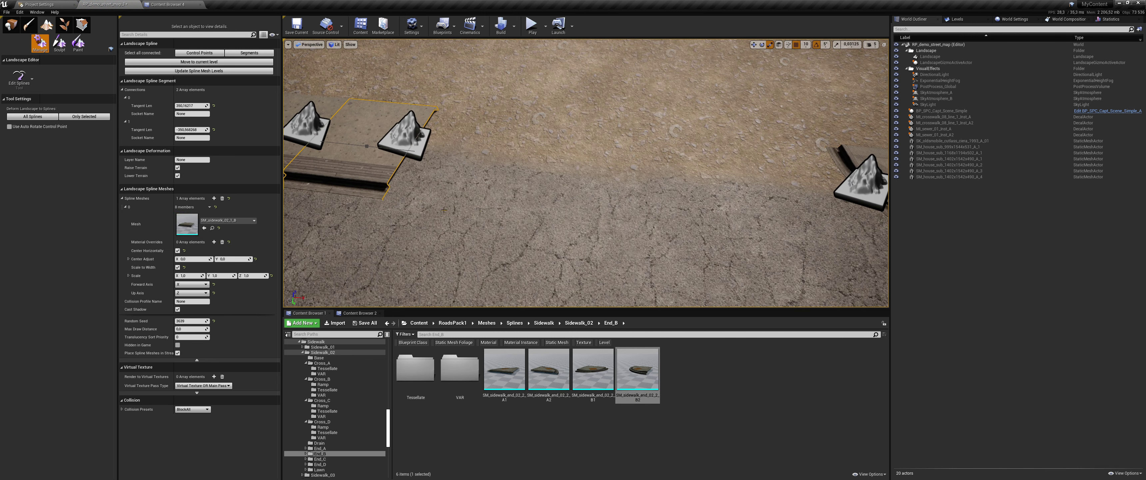
drag(593, 369, 187, 224)
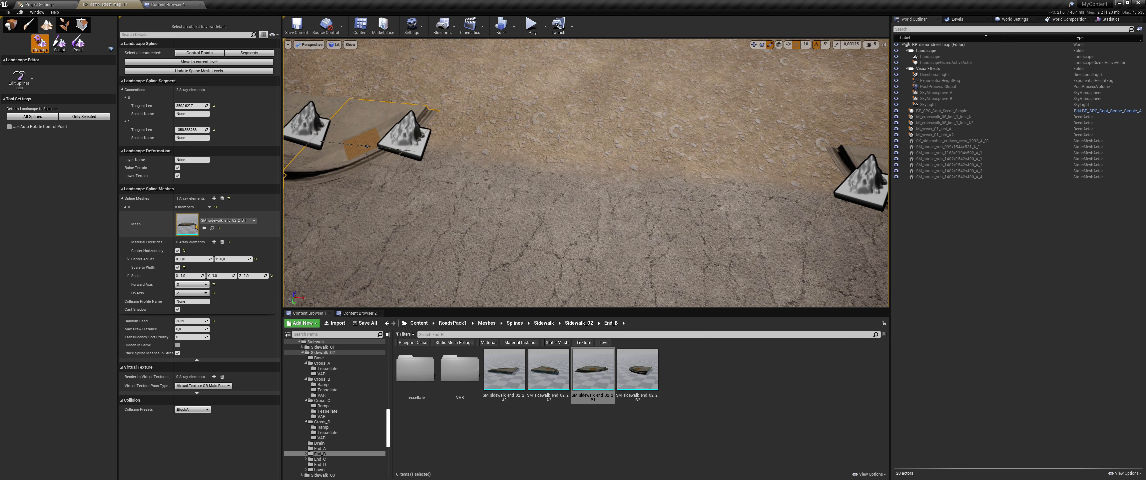
click(464, 225)
right_drag(464, 225, 591, 192)
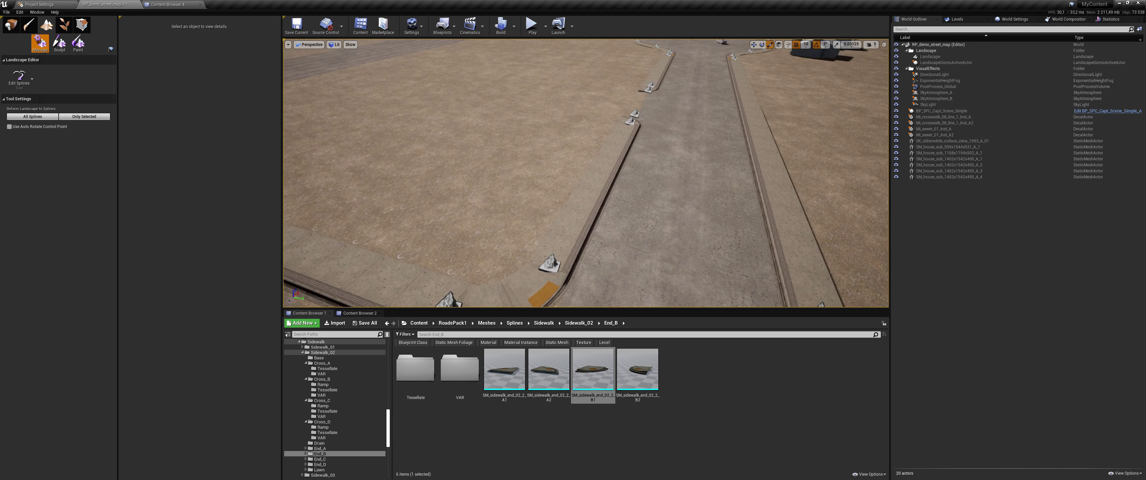
Step: Switch the landscape tools to Paint and change the brush type from alpha to Circle
click(15, 28)
mouse_move(490, 178)
right_down()
mouse_move(502, 178)
mouse_move(501, 145)
mouse_move(566, 178)
mouse_move(501, 167)
right_up()
key(shift+3)
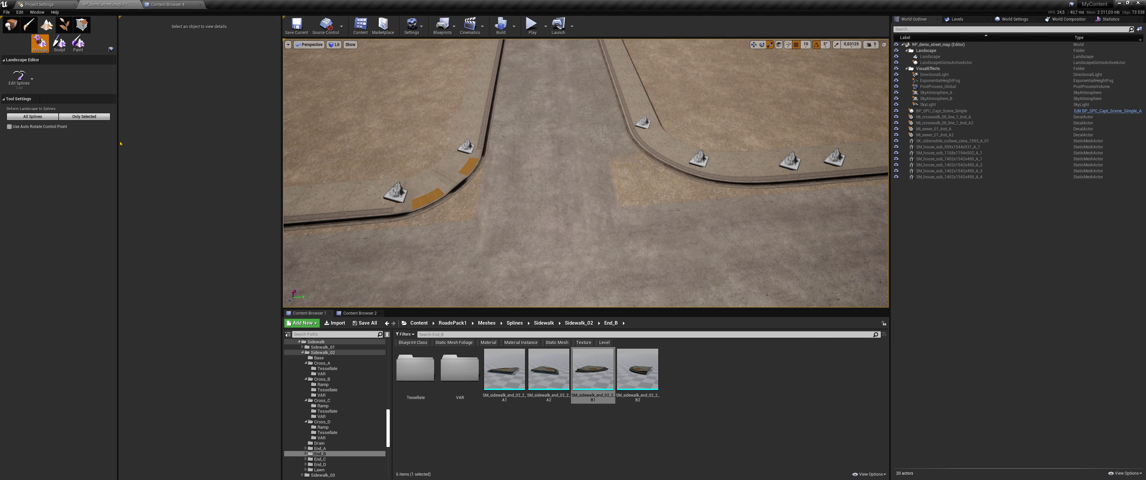
click(78, 43)
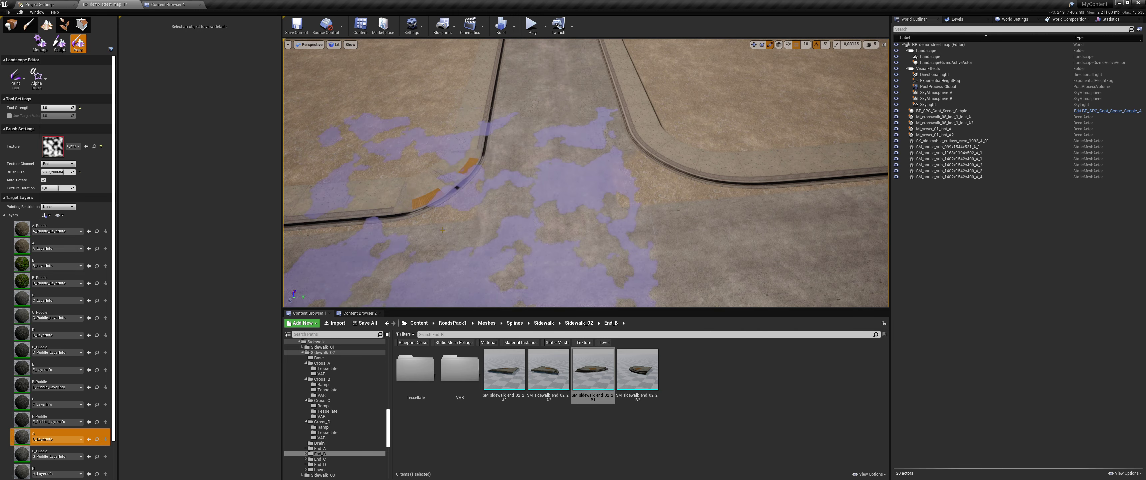
click(38, 80)
click(41, 107)
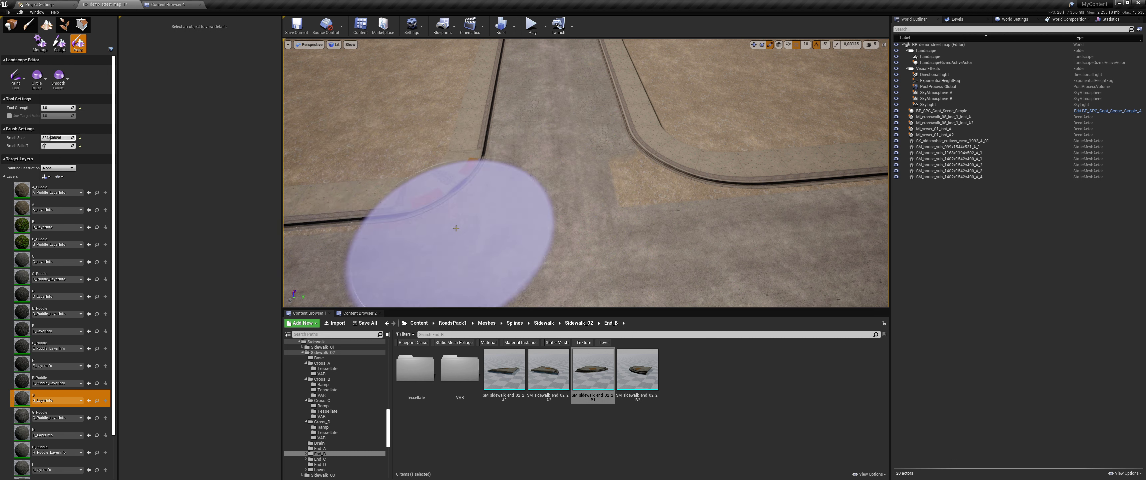
Step: Reset the paint brush falloff to 0.5 and shrink the brush to a small spot for painting near the curbs
drag(51, 138, 49, 138)
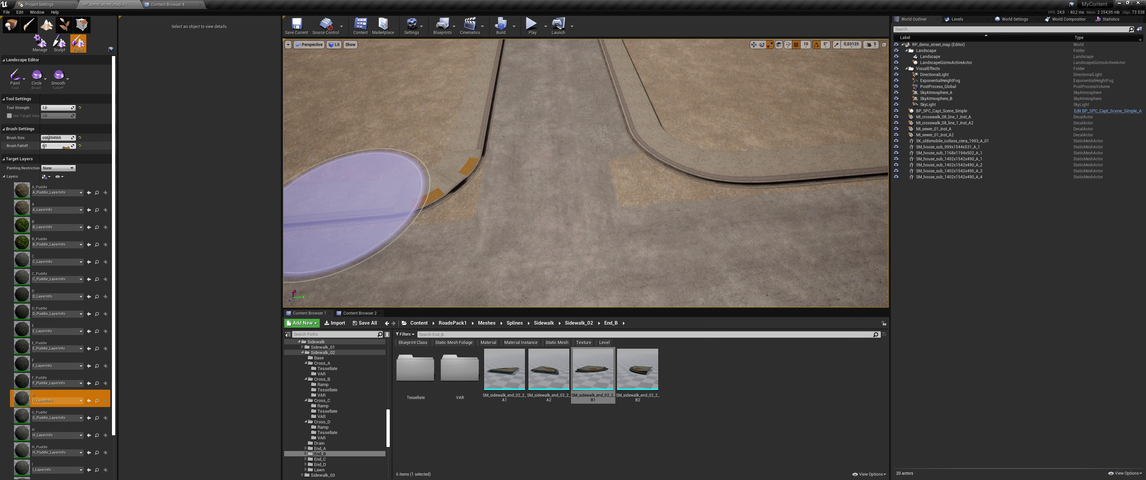
click(80, 145)
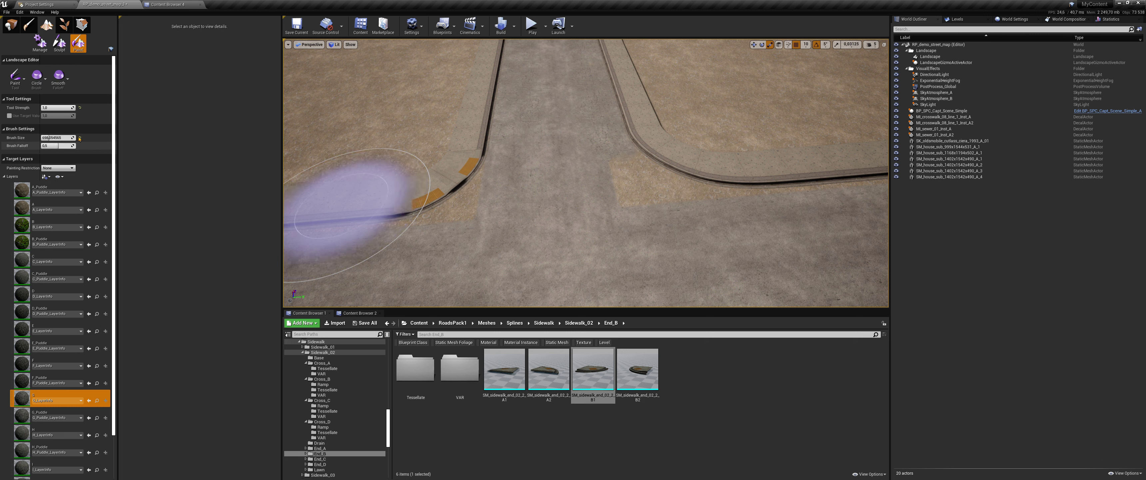
key(bracketleft)
key(bracketleft)
key(bracketleft)
key(bracketleft)
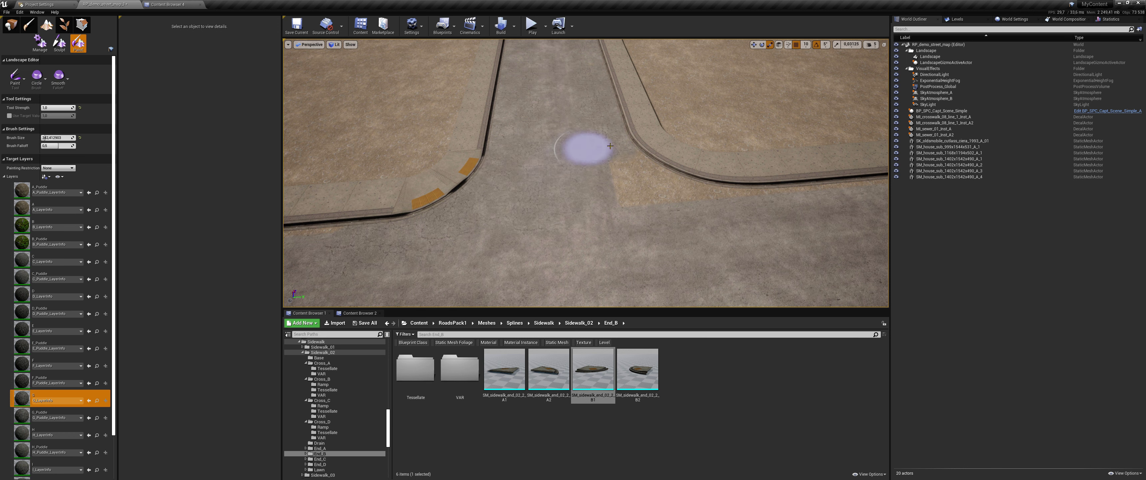
Step: Paint the selected road layer over the sandy patches along the sidewalk curbs around the intersection
right_drag(783, 262, 667, 262)
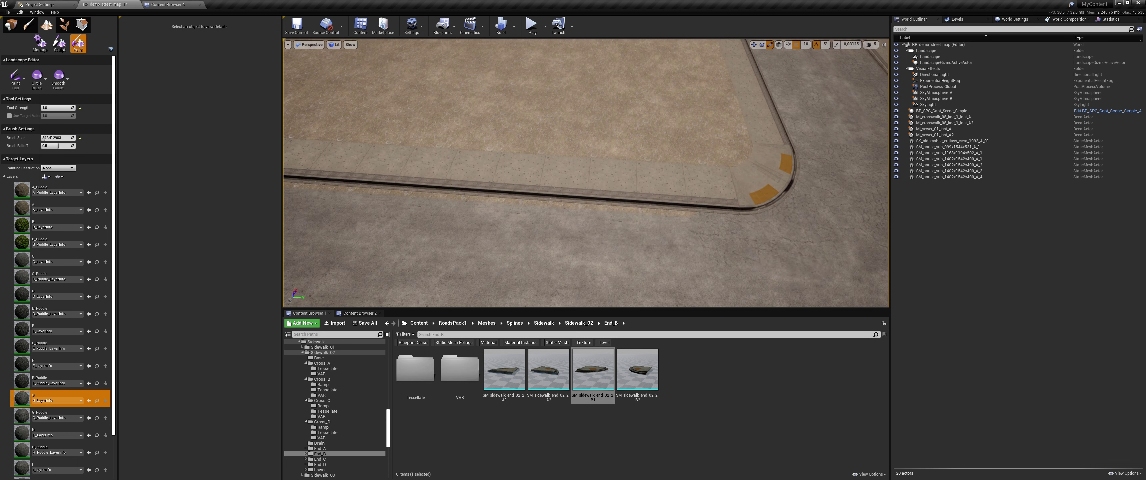
right_drag(438, 209, 329, 207)
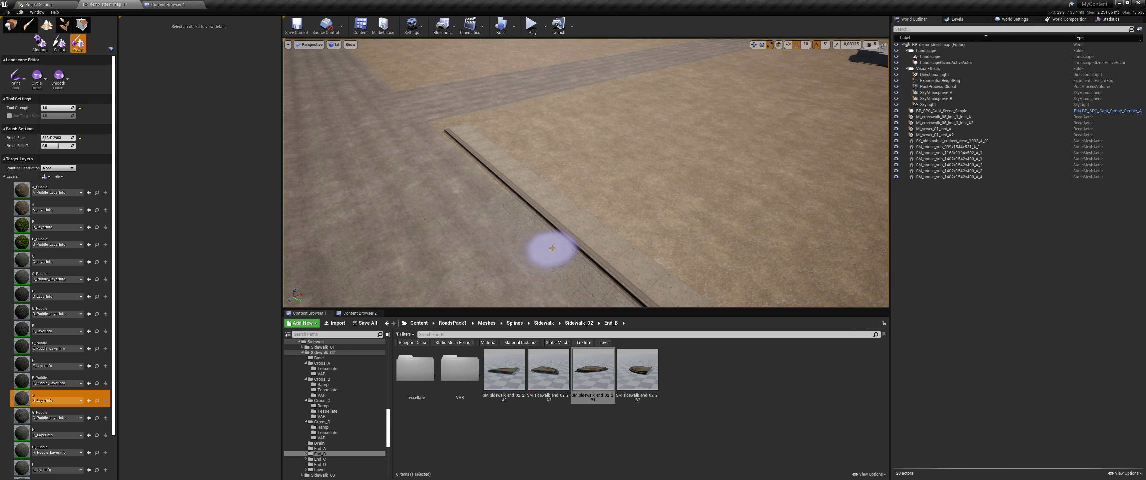
right_drag(443, 195, 552, 194)
drag(601, 222, 770, 231)
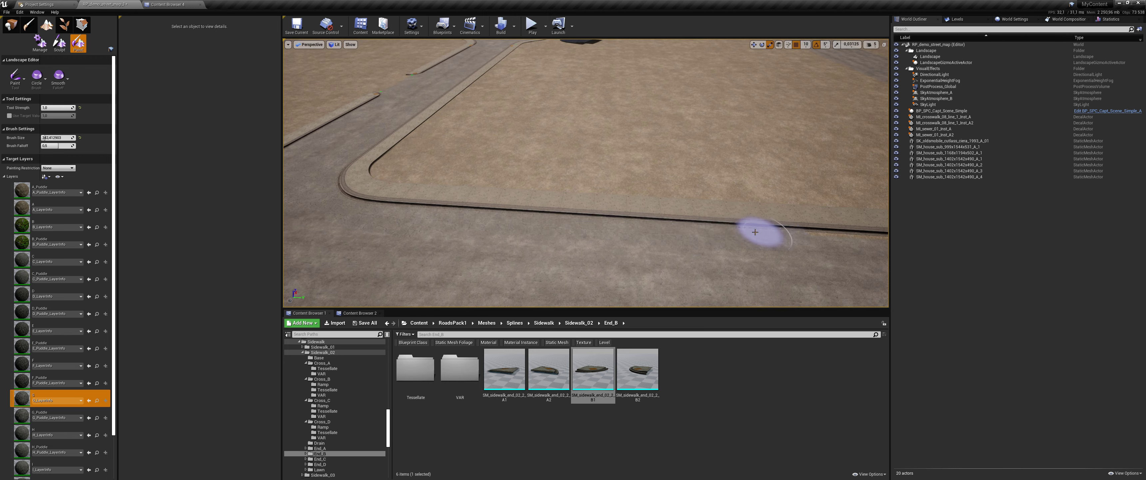
right_drag(774, 231, 845, 232)
mouse_move(818, 180)
right_down()
mouse_move(769, 178)
mouse_move(777, 143)
mouse_move(785, 180)
right_up()
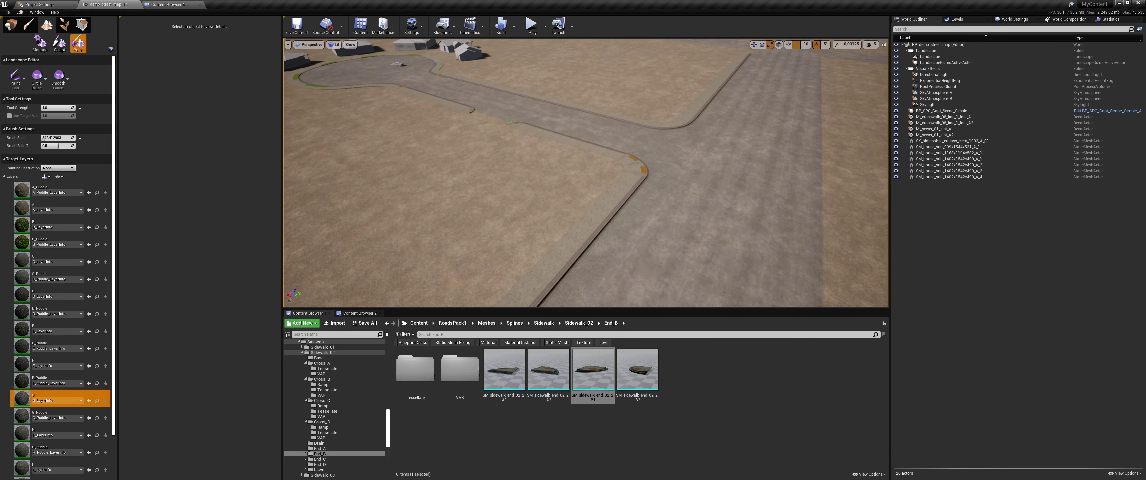
Step: Switch the landscape tools to Sculpt at the cul-de-sac sidewalk with the grass strips and reduce the brush size
key(shift+1)
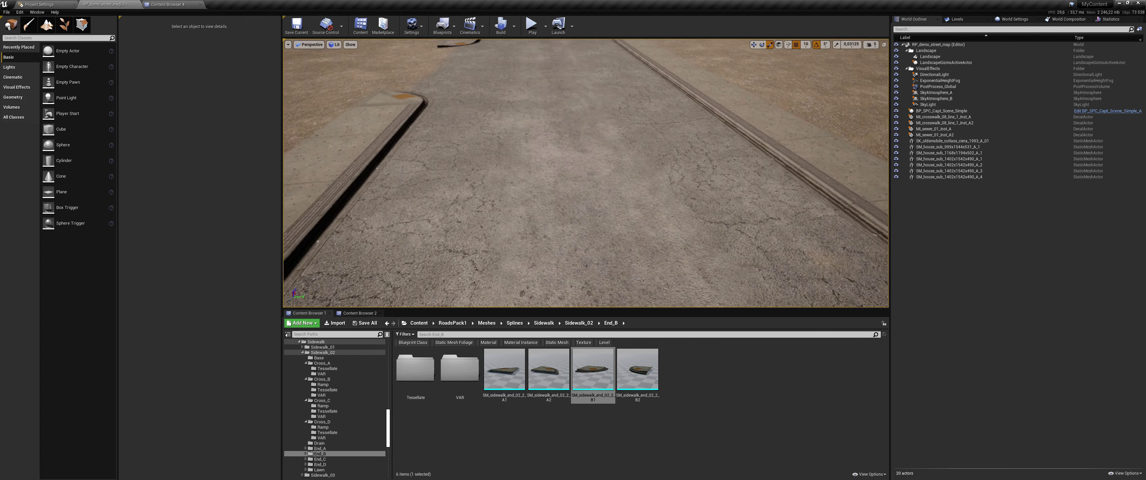
key(w)
right_drag(481, 168, 482, 168)
click(82, 24)
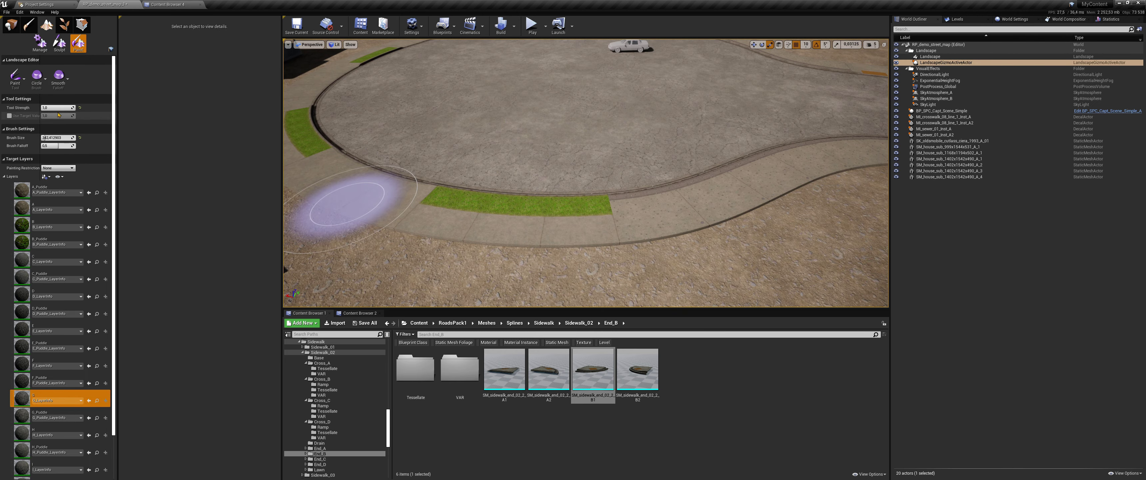
click(59, 43)
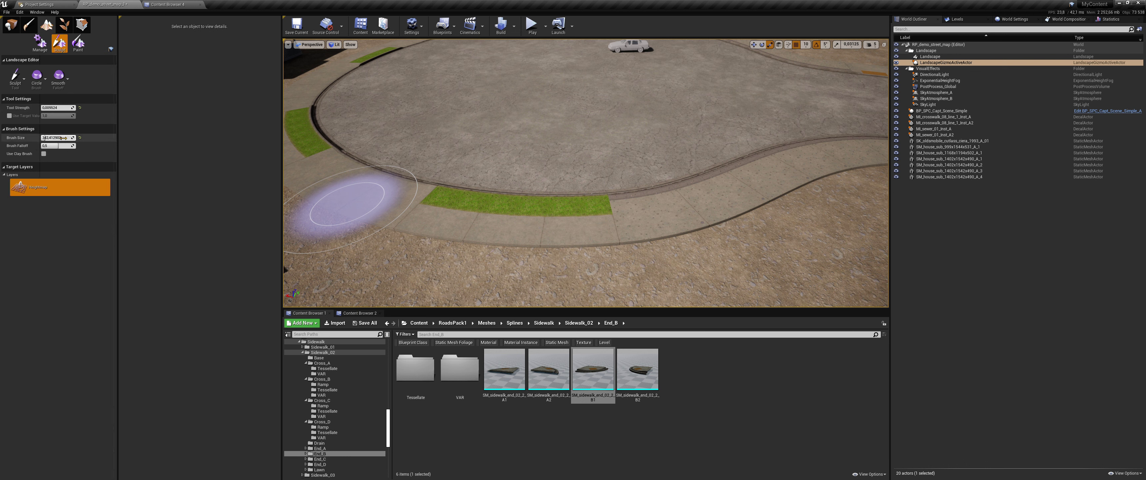
drag(63, 138, 53, 138)
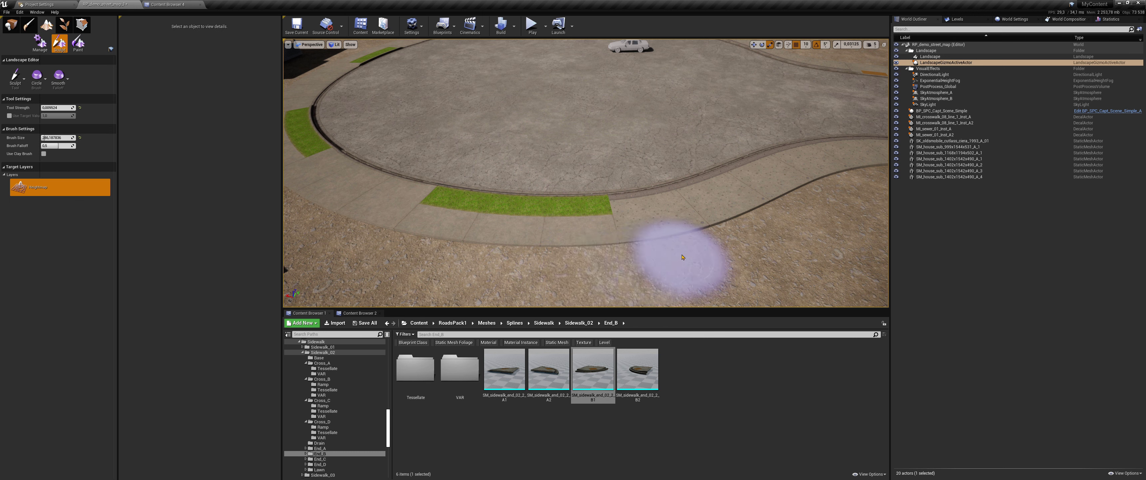
scroll(517, 255, up, 5)
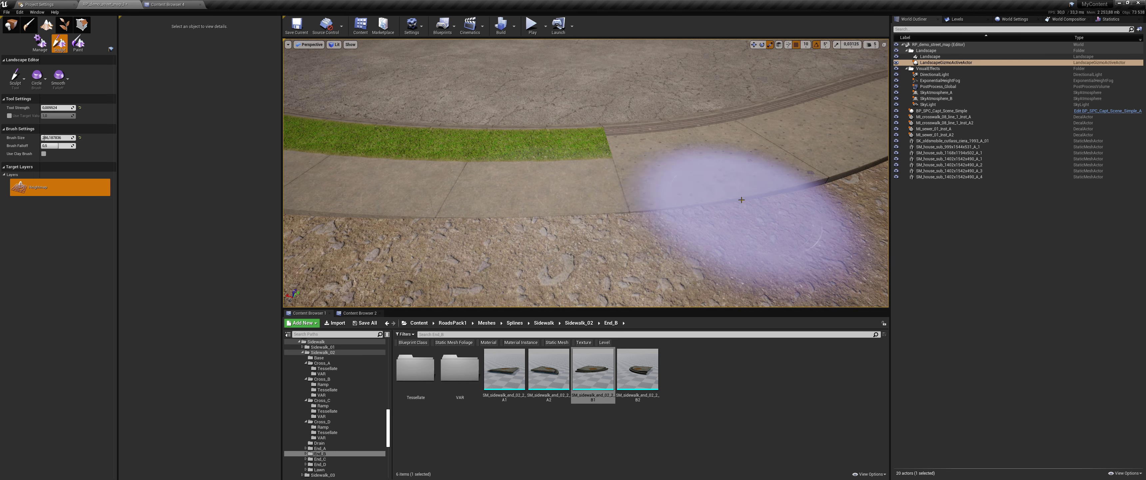
Step: Choose the Flatten sculpt tool, set its Tool Strength to 1.0, and undo a test stroke beside the sidewalk
click(18, 80)
click(31, 147)
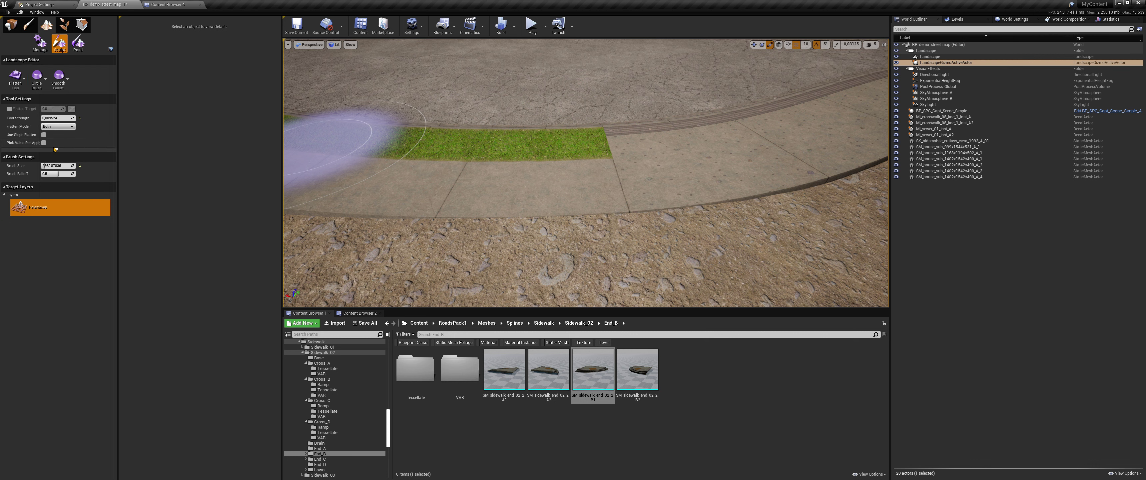
drag(55, 117, 116, 118)
mouse_move(571, 229)
mouse_down()
mouse_move(652, 233)
mouse_move(811, 209)
mouse_move(571, 211)
mouse_up()
key(ctrl+z)
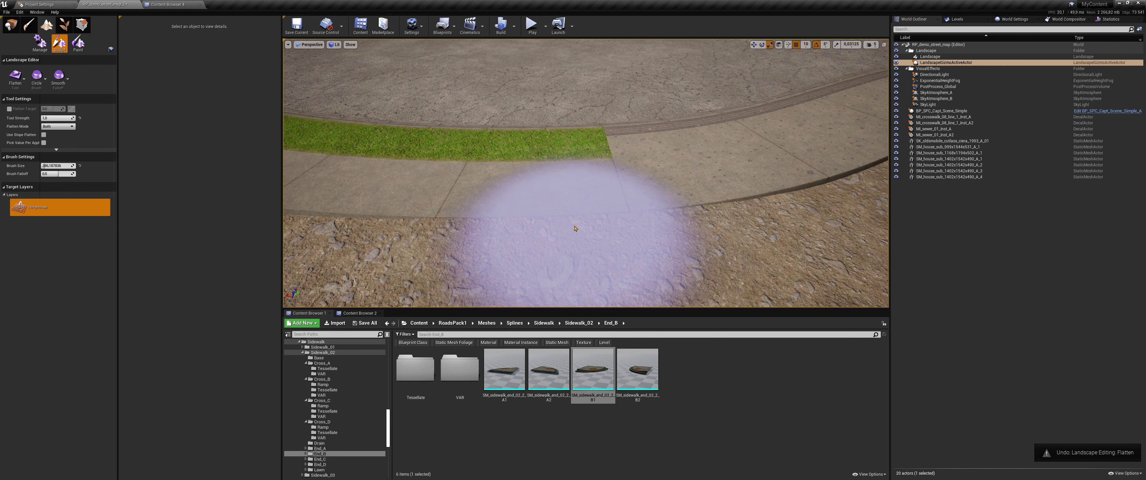
Step: Flatten the landscape along the outer edge of the curved sidewalk around the cul-de-sac and beside its ramp
mouse_move(774, 236)
right_down()
mouse_move(827, 214)
mouse_move(801, 253)
right_up()
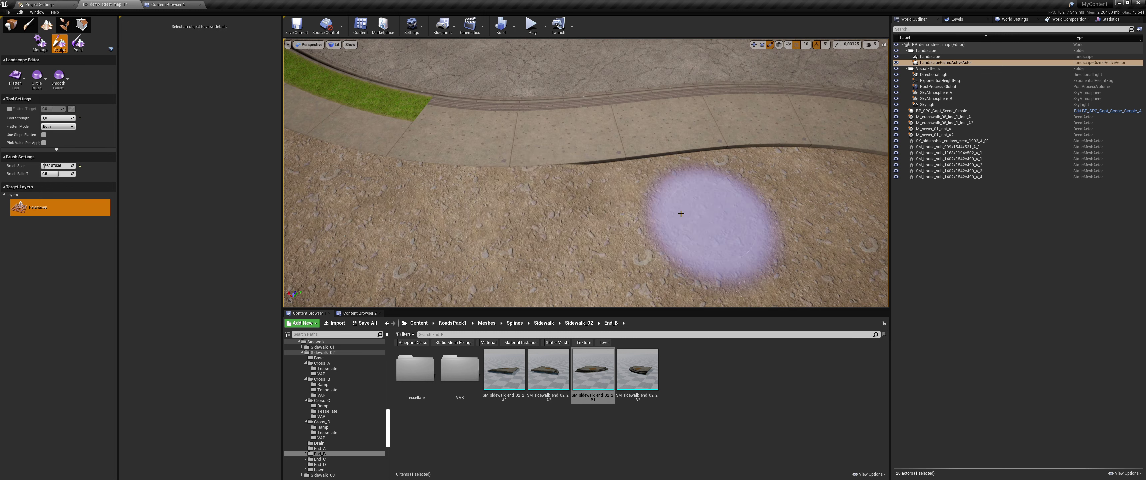
mouse_move(539, 181)
mouse_down()
mouse_move(823, 173)
mouse_move(861, 185)
mouse_up()
right_drag(861, 184, 879, 185)
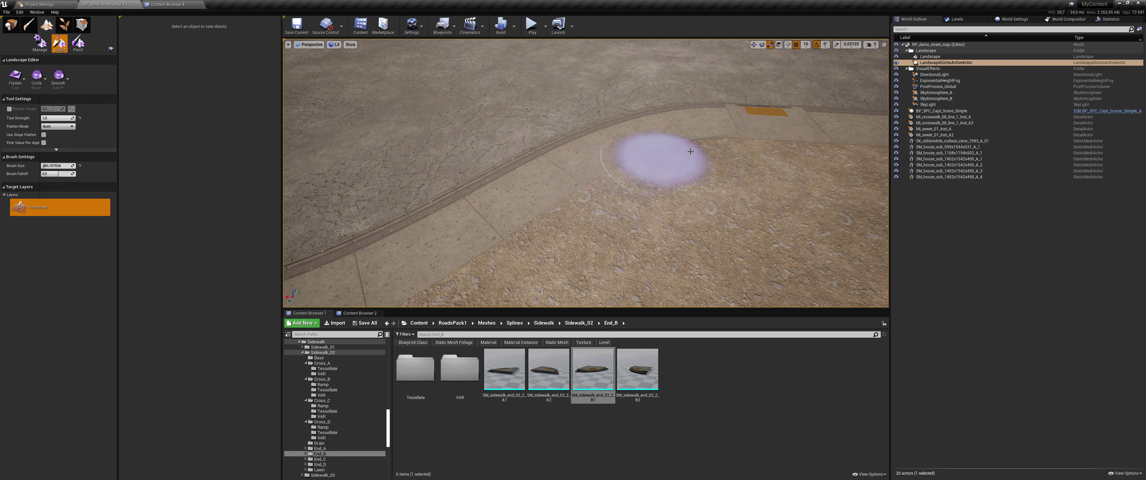
drag(688, 149, 855, 157)
mouse_move(463, 270)
right_down()
mouse_move(414, 275)
mouse_move(394, 296)
right_up()
right_drag(538, 223, 543, 249)
mouse_move(759, 217)
mouse_down()
mouse_move(483, 251)
mouse_move(334, 194)
mouse_up()
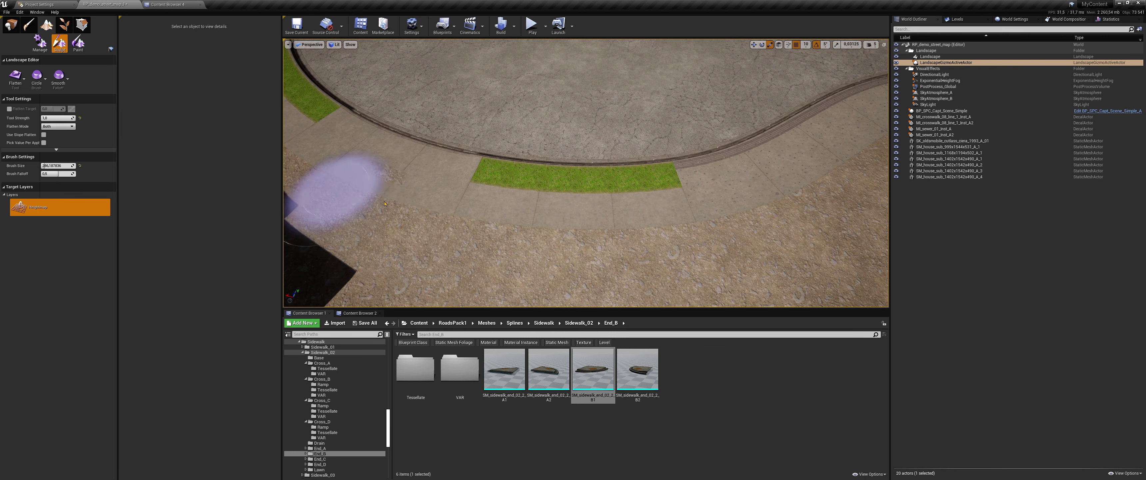
Step: Continue flattening the ground between the cul-de-sac sidewalk and the houses, around to where the curb joins the straight road
mouse_move(334, 194)
right_down()
mouse_move(298, 198)
mouse_move(338, 201)
right_up()
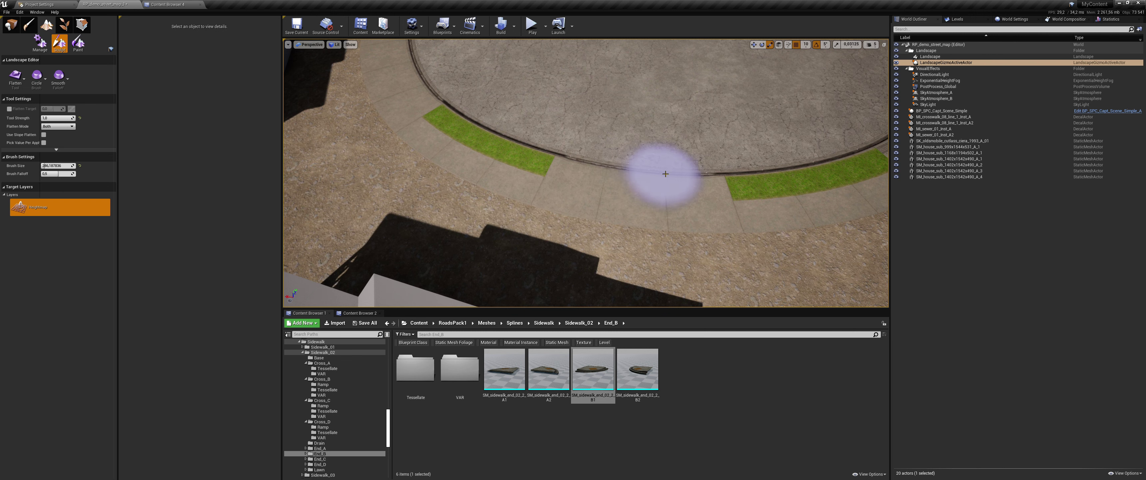
mouse_move(441, 179)
right_down()
mouse_move(379, 187)
mouse_move(374, 174)
right_up()
mouse_move(808, 277)
mouse_down()
mouse_move(553, 200)
mouse_move(473, 140)
mouse_up()
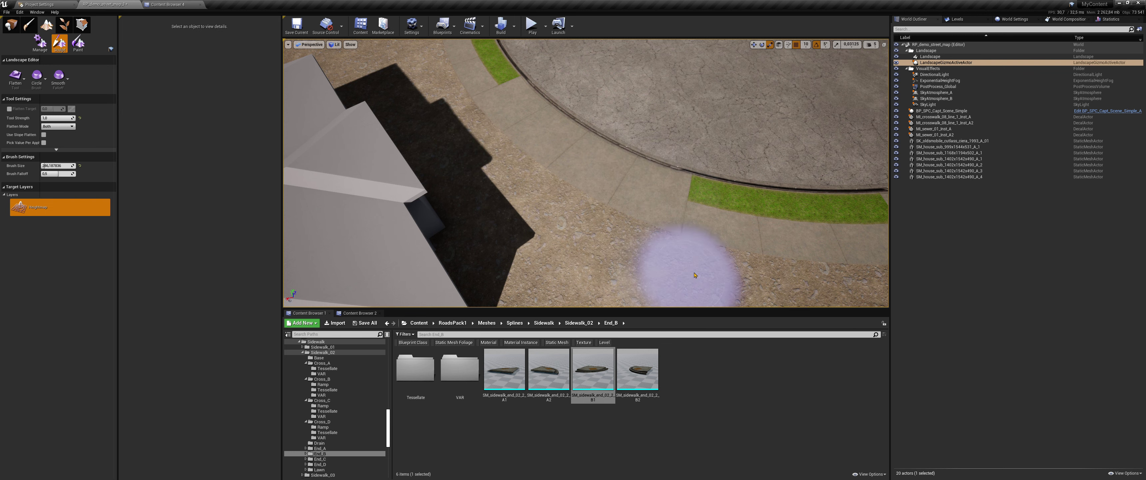
right_drag(431, 71, 658, 95)
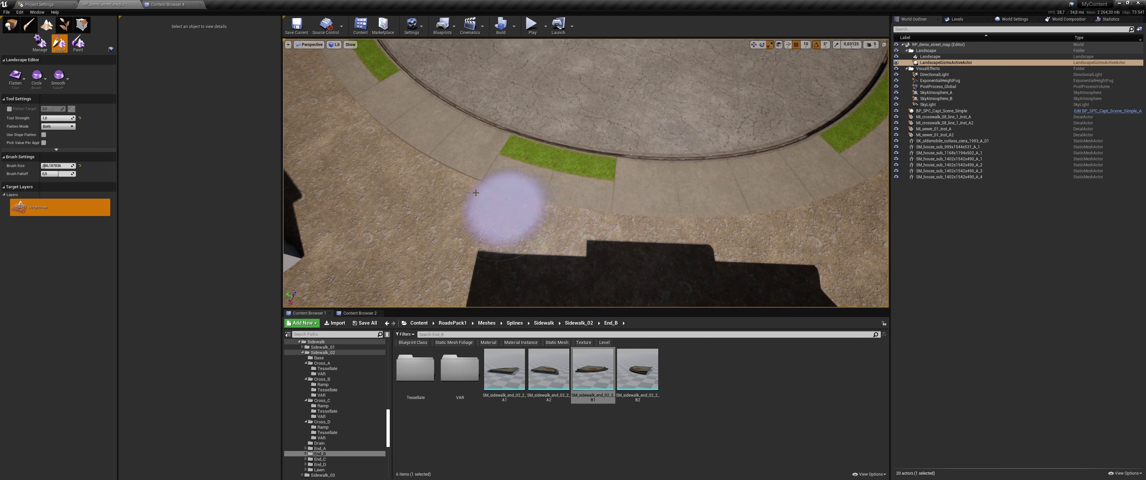
mouse_move(514, 137)
right_down()
mouse_move(618, 144)
mouse_move(565, 153)
right_up()
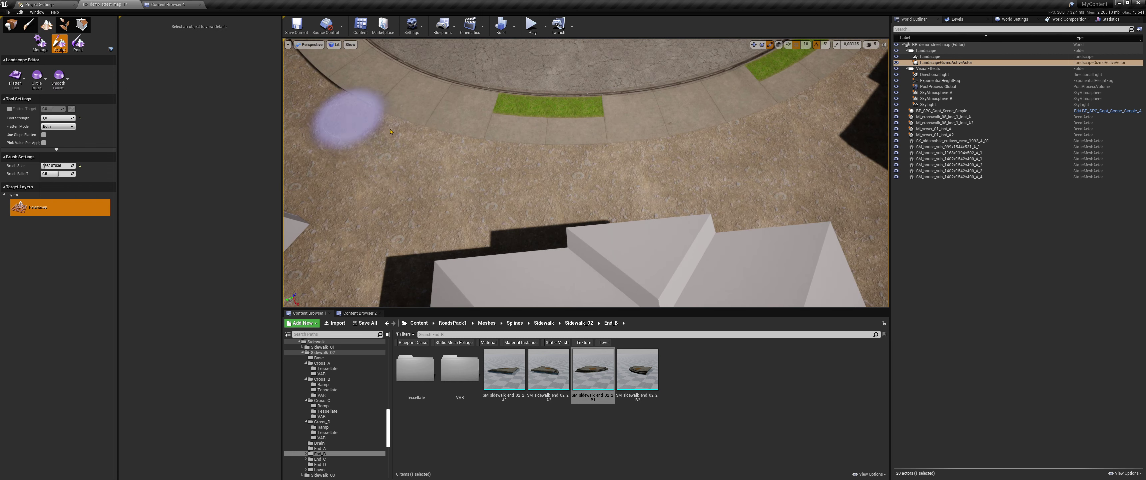
right_drag(486, 145, 623, 137)
mouse_move(700, 234)
mouse_down()
mouse_move(497, 174)
mouse_move(408, 97)
mouse_up()
right_drag(408, 96, 534, 101)
mouse_move(810, 174)
mouse_down()
mouse_move(603, 176)
mouse_move(452, 129)
mouse_up()
right_drag(410, 108, 444, 107)
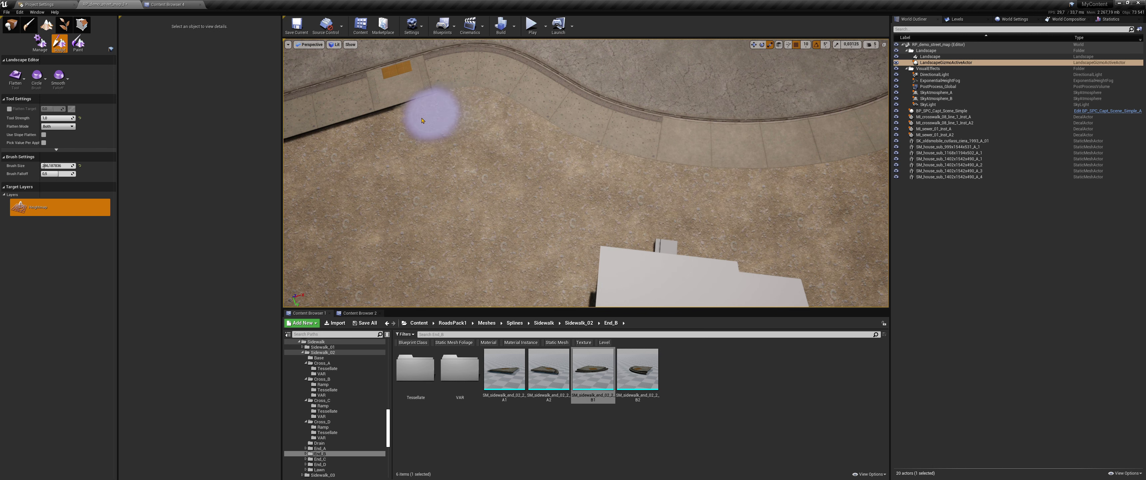
Step: Flatten the landscape edge along the straight sidewalk leading away from the cul-de-sac
right_drag(453, 144, 489, 142)
right_drag(401, 161, 378, 163)
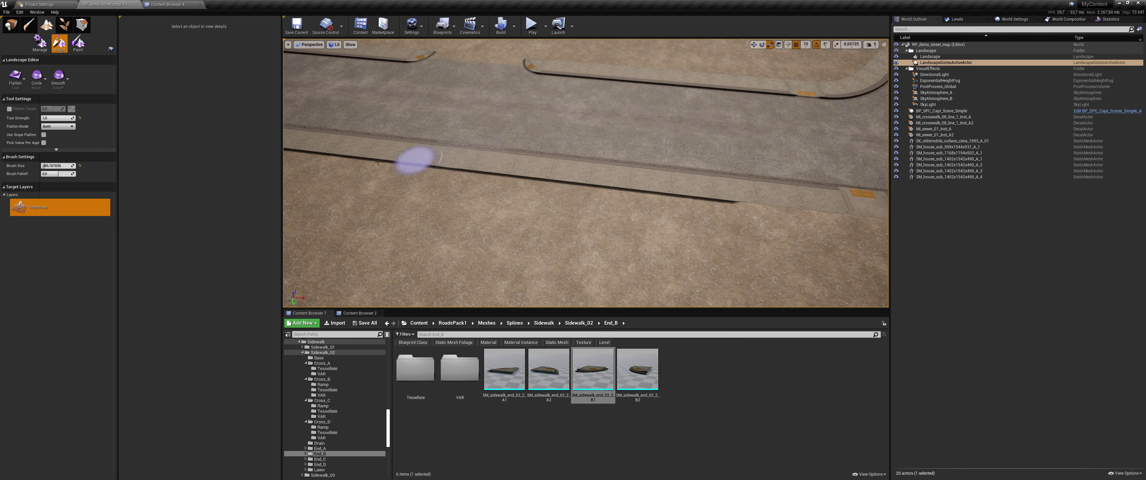
drag(788, 216, 598, 200)
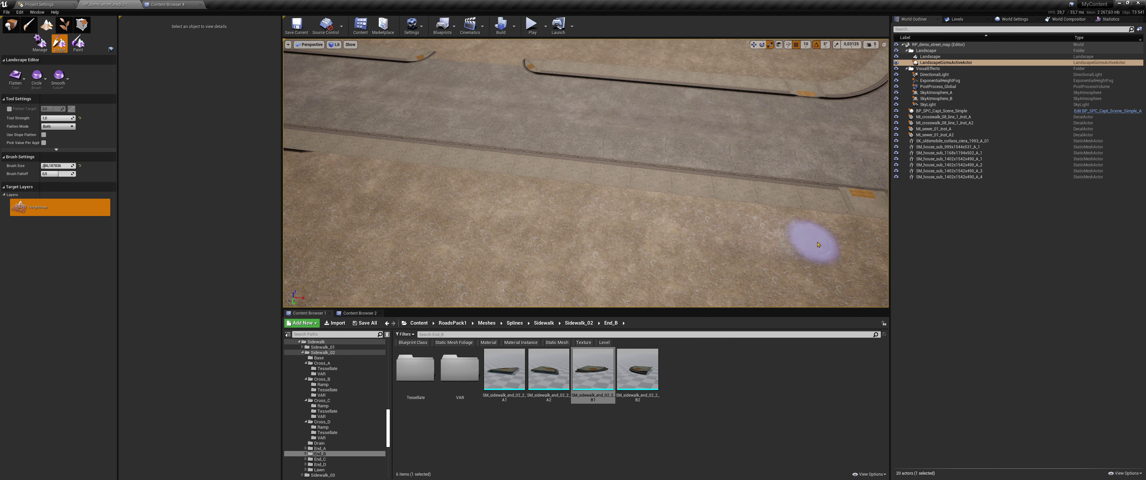
Step: Switch the landscape tools to Paint, select the B grass layer, and paint a grass strip behind the cul-de-sac sidewalk
right_drag(769, 225, 1036, 231)
key(w)
key(w)
right_drag(782, 250, 913, 276)
click(78, 43)
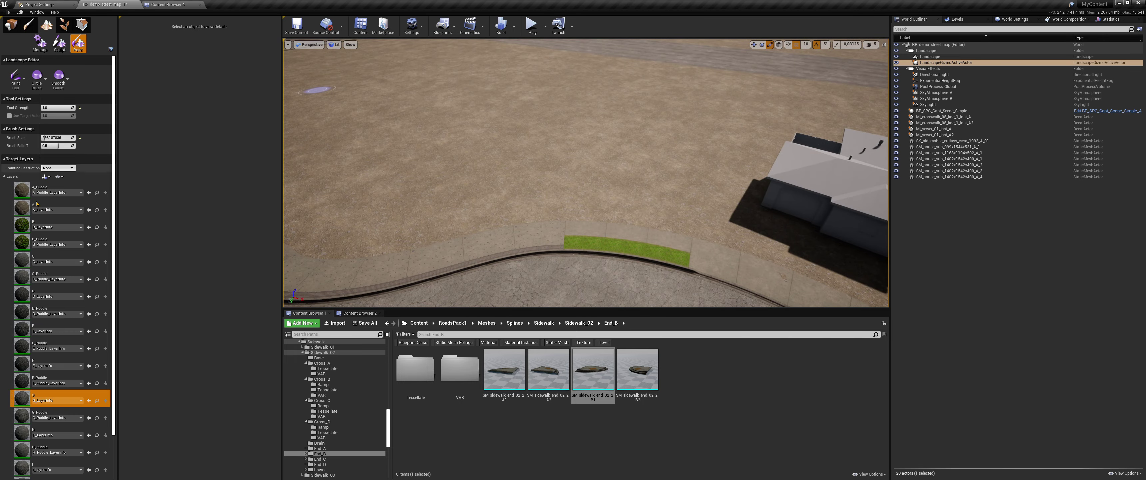
click(49, 225)
right_drag(622, 200, 617, 196)
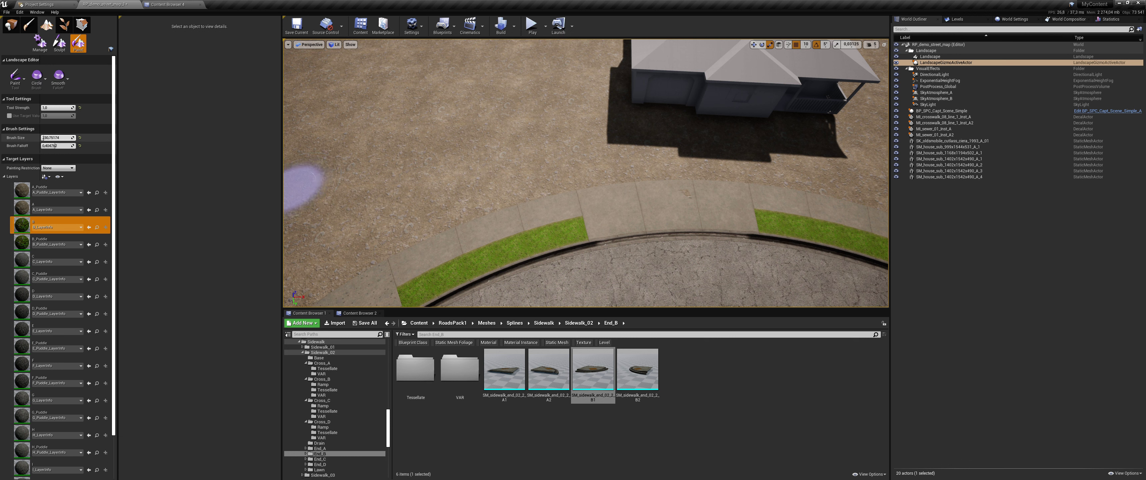
mouse_move(430, 239)
mouse_down()
mouse_move(389, 230)
mouse_move(516, 187)
mouse_up()
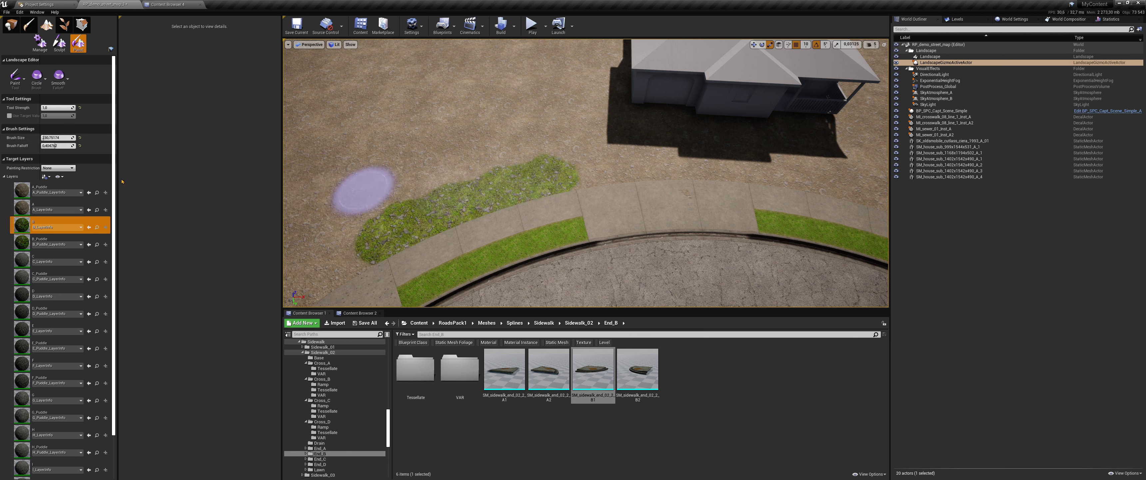
drag(396, 227, 535, 179)
Step: Extend the painted grass strip along the back of the curved sidewalk to where it meets the ramp section
right_drag(534, 180, 493, 172)
mouse_move(519, 164)
mouse_down()
mouse_move(497, 133)
mouse_move(367, 168)
mouse_move(546, 126)
mouse_move(349, 149)
mouse_up()
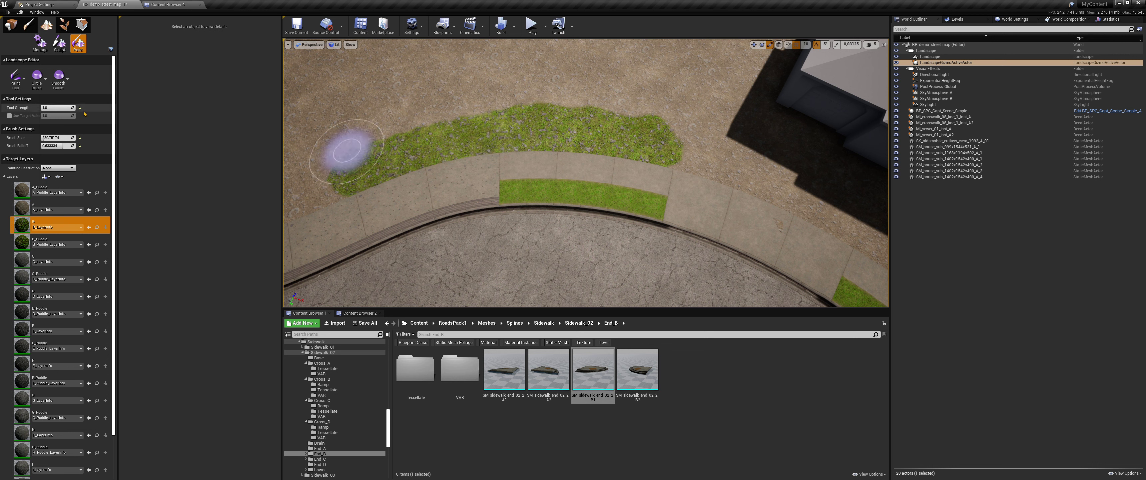
mouse_move(428, 153)
mouse_down()
mouse_move(527, 123)
mouse_move(307, 194)
mouse_move(351, 180)
mouse_up()
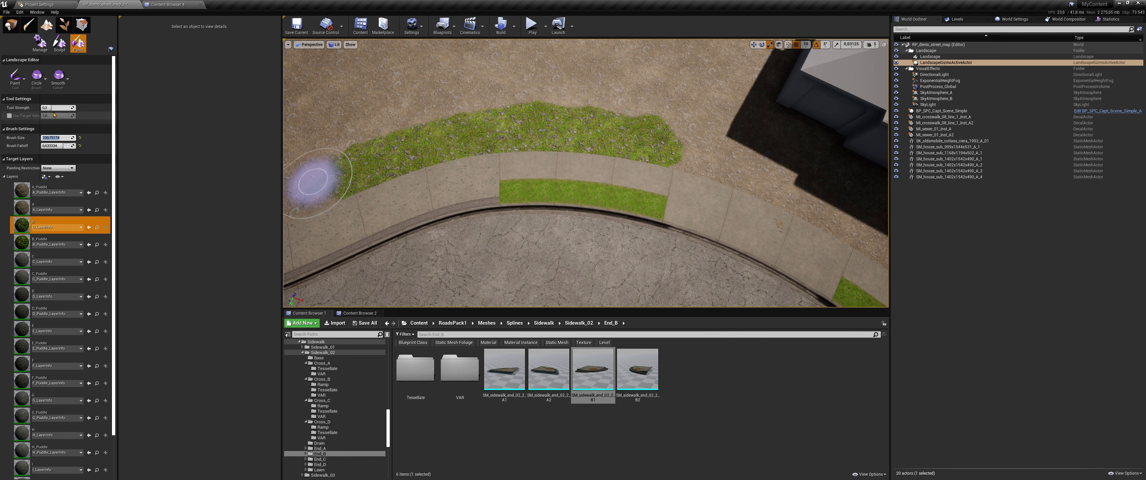
key(a)
right_drag(440, 139, 400, 140)
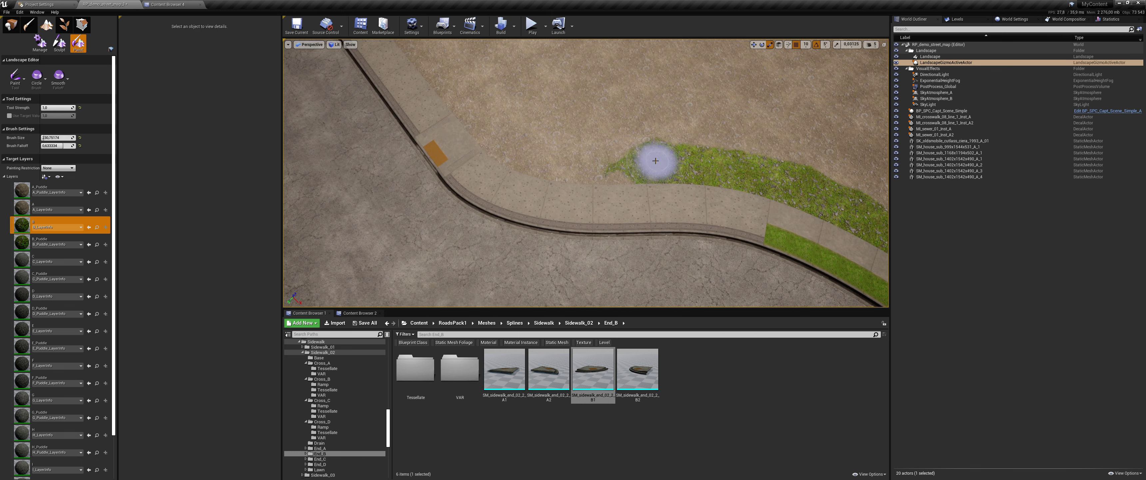
mouse_move(657, 161)
mouse_down()
mouse_move(535, 148)
mouse_move(591, 177)
mouse_move(652, 171)
mouse_move(532, 143)
mouse_move(673, 159)
mouse_move(870, 209)
mouse_up()
right_drag(870, 209, 897, 209)
Step: Paint separate grass patches in front of the houses around the cul-de-sac, leaving gaps for the driveways
key(d)
mouse_move(546, 188)
right_down()
mouse_move(592, 180)
mouse_move(623, 196)
mouse_move(605, 178)
mouse_move(672, 187)
mouse_move(615, 195)
right_up()
key(s)
key(d)
key(d)
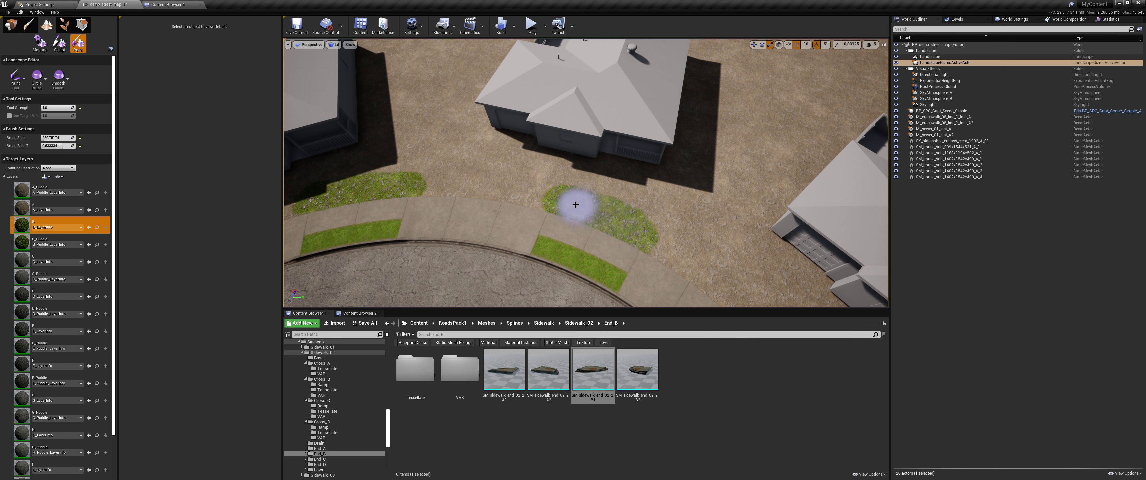
mouse_move(595, 214)
right_down()
mouse_move(651, 214)
mouse_move(713, 234)
right_up()
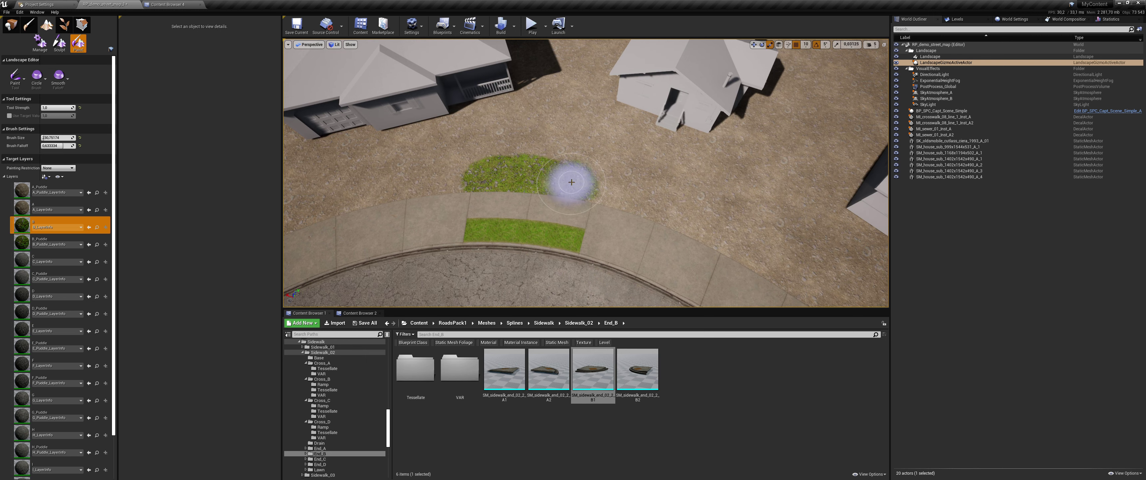
mouse_move(486, 156)
right_down()
mouse_move(497, 89)
mouse_move(492, 169)
right_up()
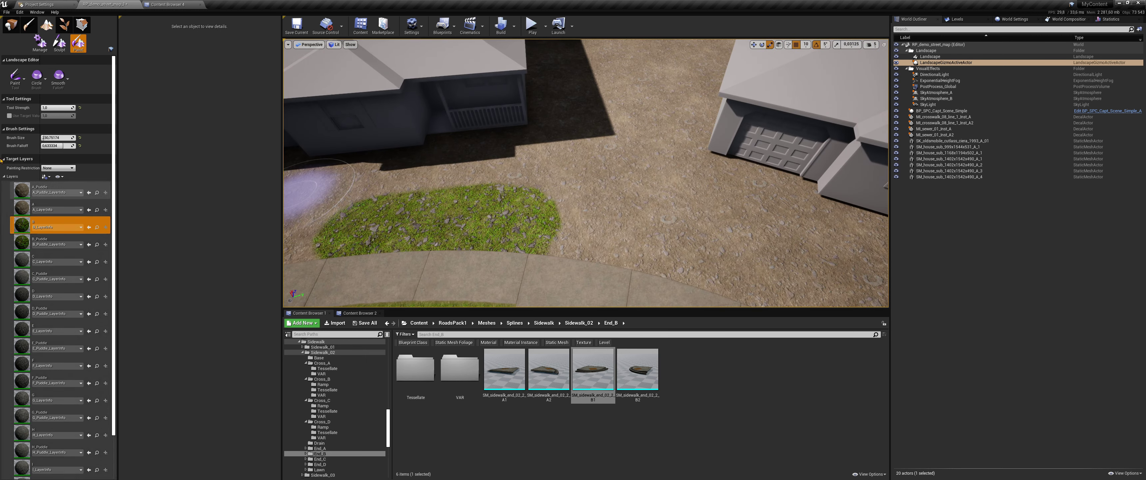
Step: Try painting the driveway between the garage and the sidewalk with the C layer
click(27, 262)
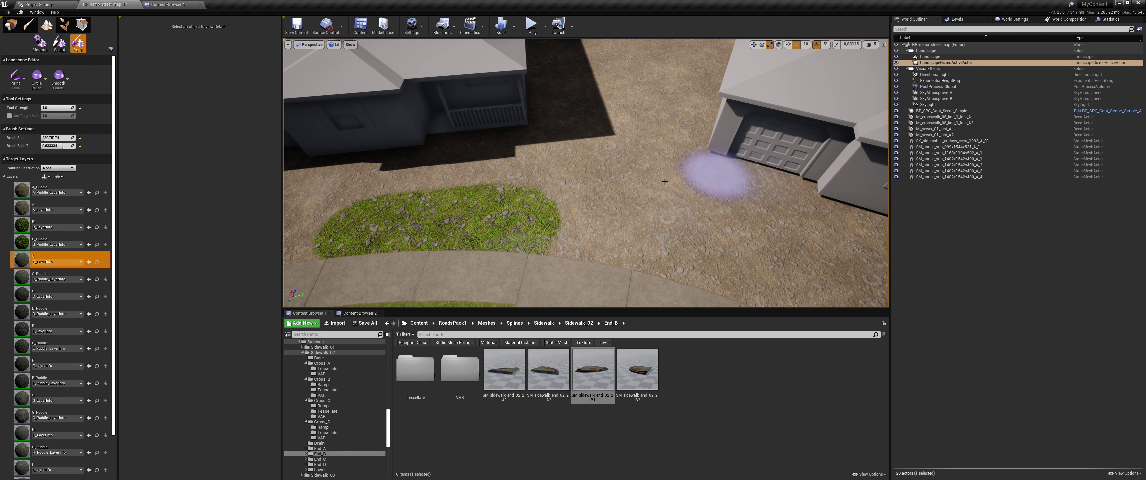
mouse_move(716, 174)
right_down()
mouse_move(685, 169)
mouse_move(688, 195)
right_up()
drag(433, 161, 538, 170)
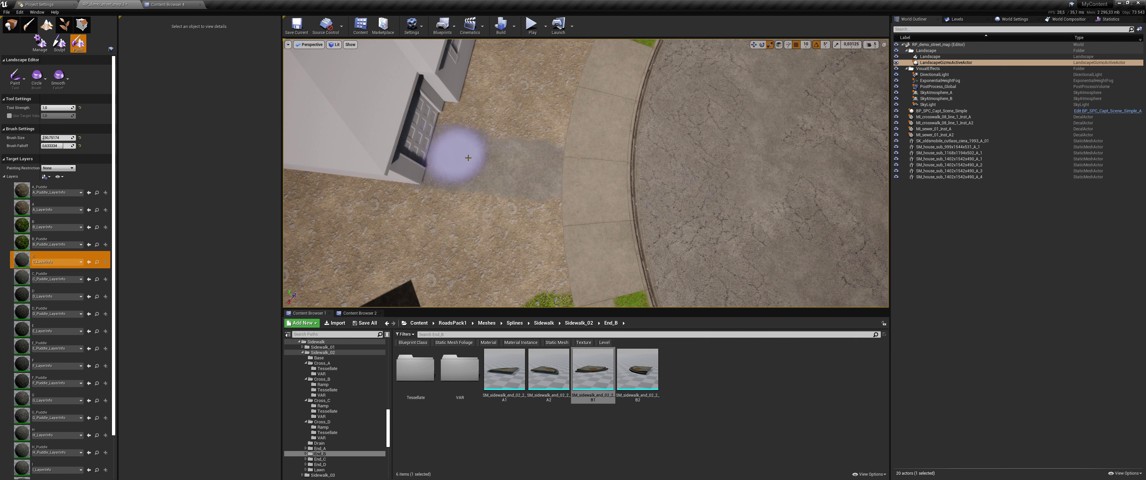
Step: Select the G layer and paint cracked-asphalt driveways between the garages and the cul-de-sac sidewalk
click(22, 399)
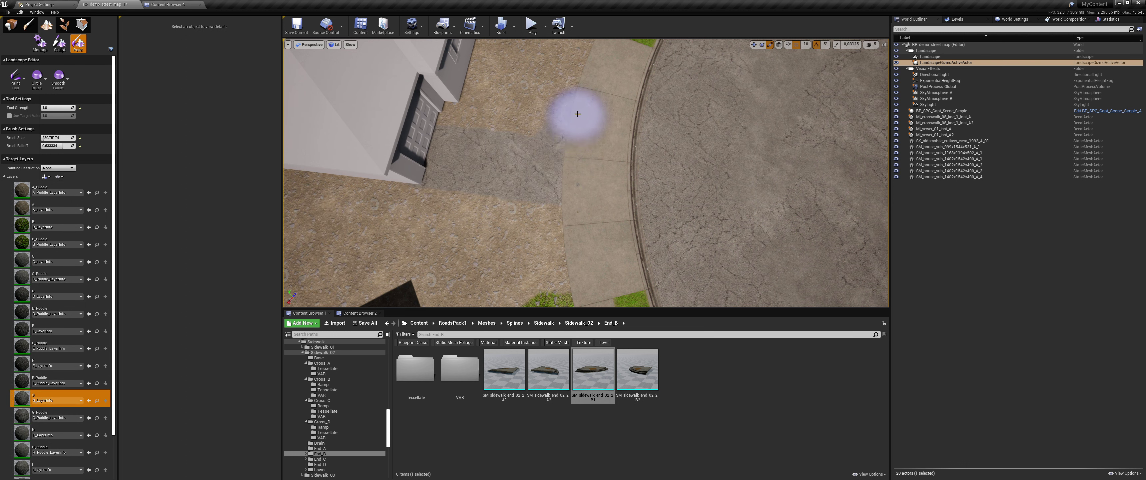
right_drag(577, 109, 576, 91)
mouse_move(549, 167)
mouse_down()
mouse_move(568, 116)
mouse_move(492, 99)
mouse_move(473, 145)
mouse_move(440, 171)
mouse_move(540, 137)
mouse_up()
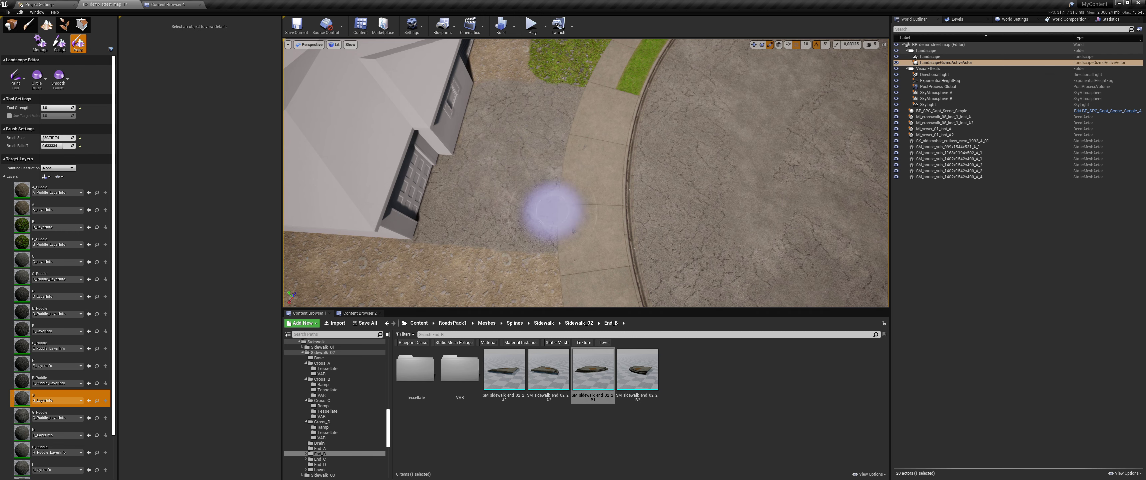
mouse_move(552, 211)
right_down()
mouse_move(427, 203)
mouse_move(421, 223)
mouse_move(568, 213)
right_up()
mouse_move(596, 145)
right_down()
mouse_move(698, 156)
mouse_move(619, 116)
right_up()
mouse_move(578, 156)
right_down()
mouse_move(579, 176)
mouse_move(554, 172)
right_up()
mouse_move(546, 178)
mouse_down()
mouse_move(532, 244)
mouse_move(546, 249)
mouse_move(563, 187)
mouse_move(563, 250)
mouse_up()
right_drag(564, 250, 561, 282)
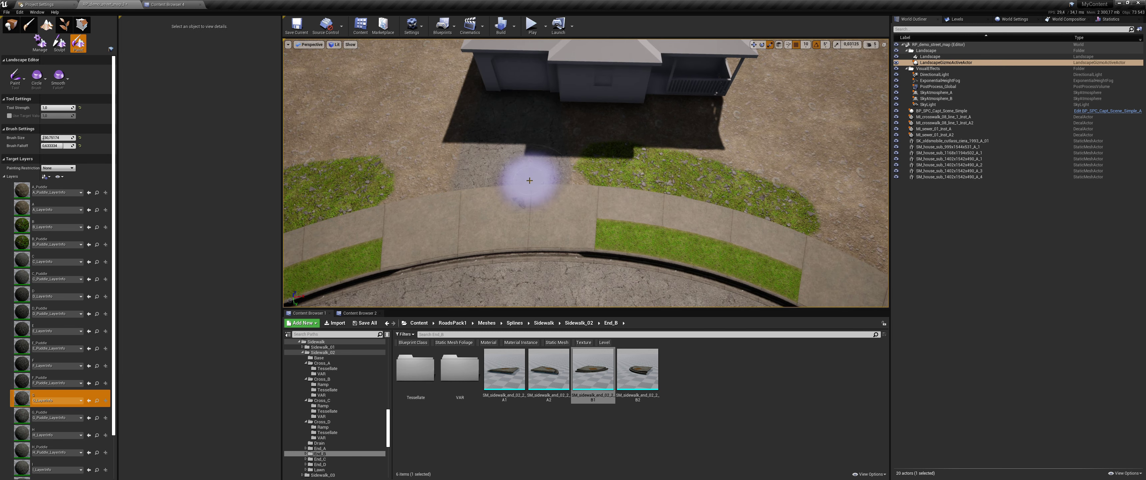
Step: Reselect the B grass layer and fill the ground between the driveway and the existing grass in front of the house
click(18, 225)
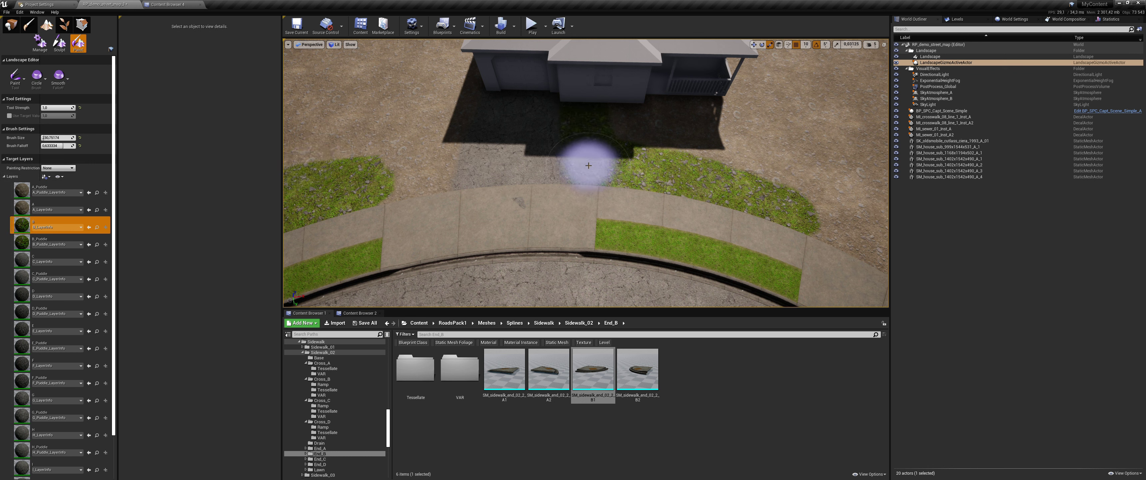
mouse_move(588, 165)
mouse_down()
mouse_move(714, 187)
mouse_move(614, 129)
mouse_move(641, 124)
mouse_move(784, 190)
mouse_move(770, 211)
mouse_up()
right_drag(770, 210, 744, 223)
Step: Select the O layer and try a short stroke on the bare ground beside the house
drag(114, 62, 117, 422)
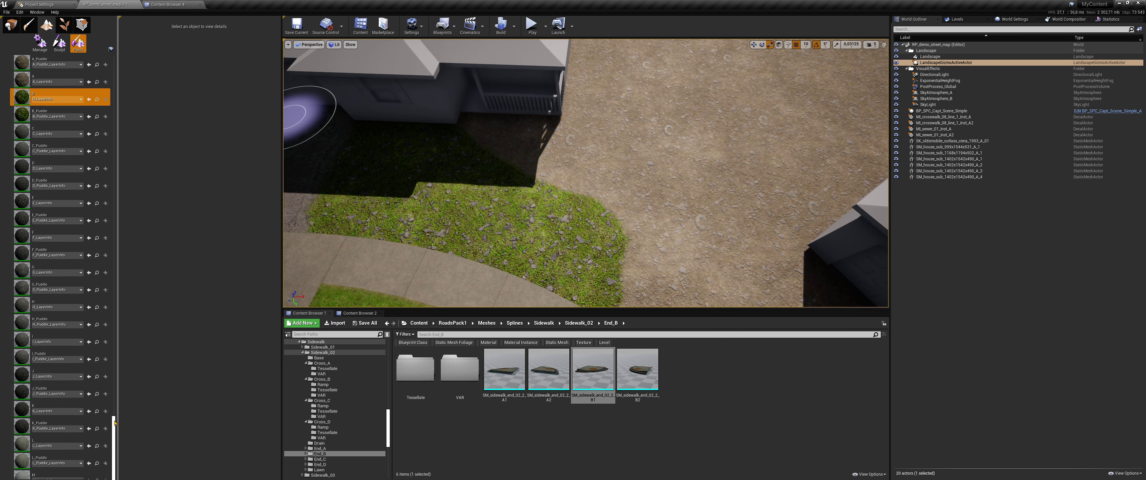
scroll(117, 422, down, 12)
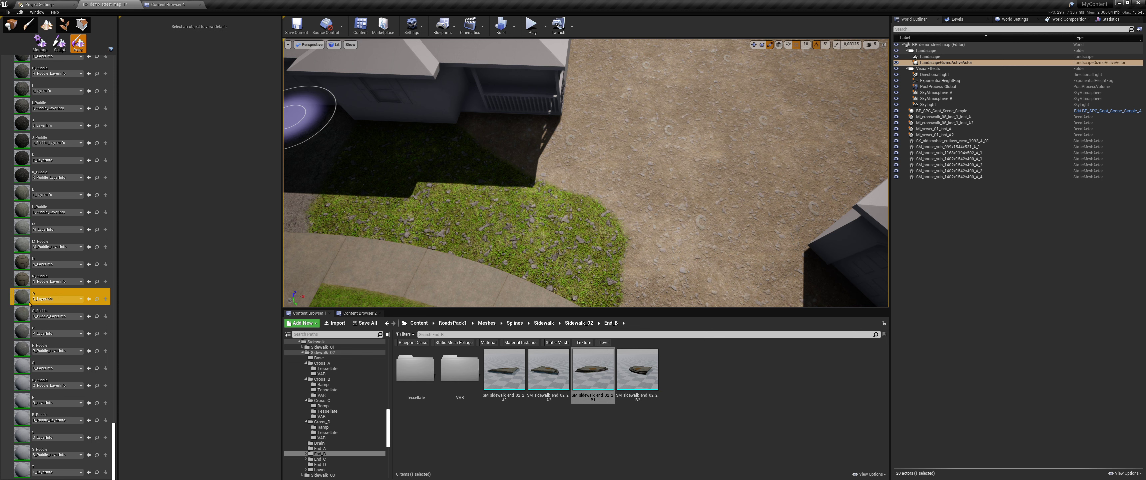
drag(675, 158, 688, 175)
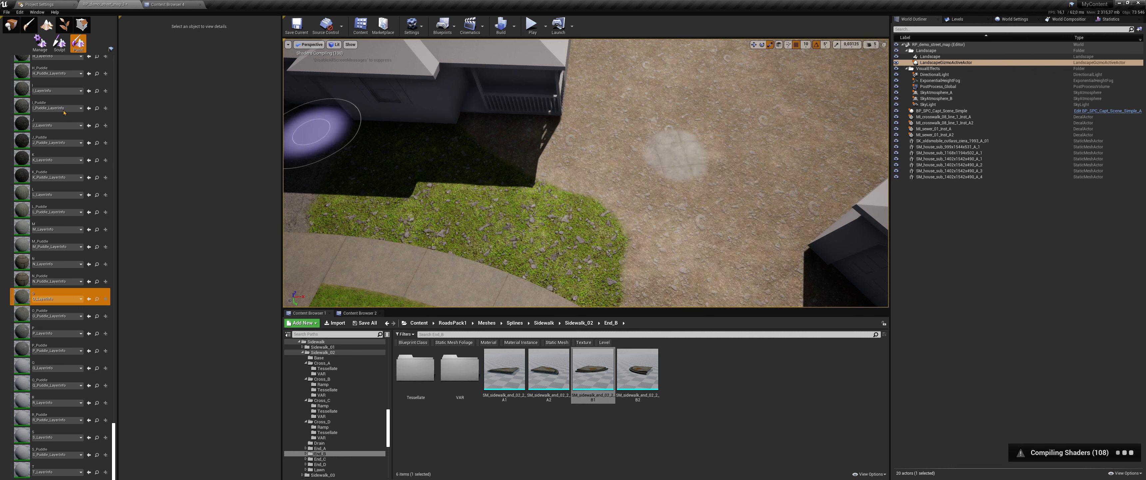
Step: Switch to the Alpha brush, assign the T_brush_paint_road_field_02_1_alpha texture, and turn off Auto Rotate
scroll(64, 113, up, 10)
click(37, 77)
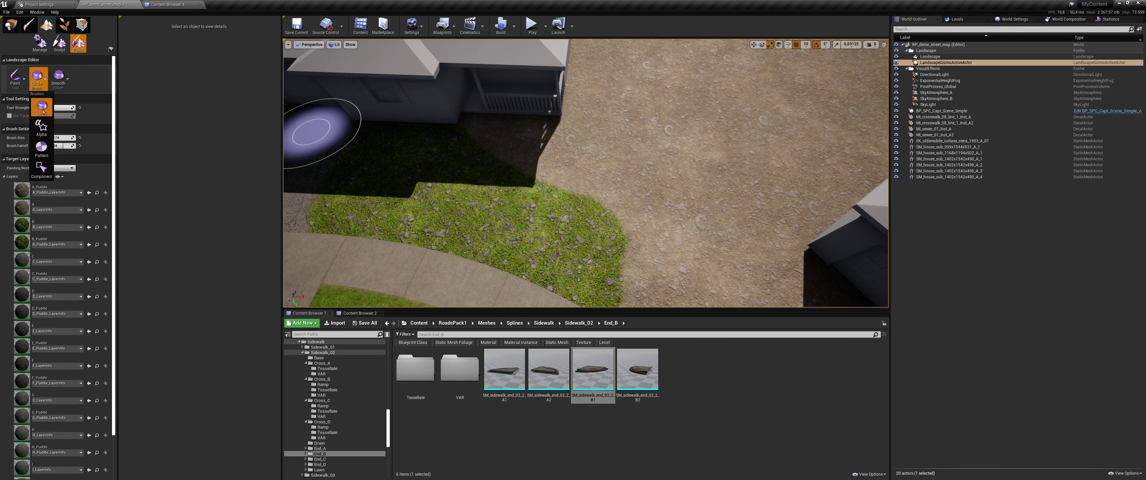
click(41, 128)
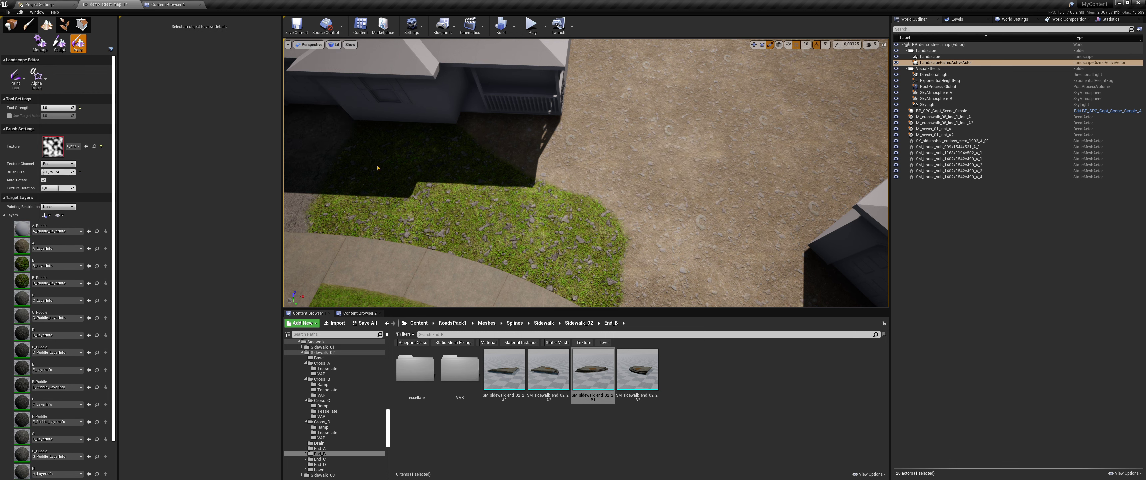
click(94, 146)
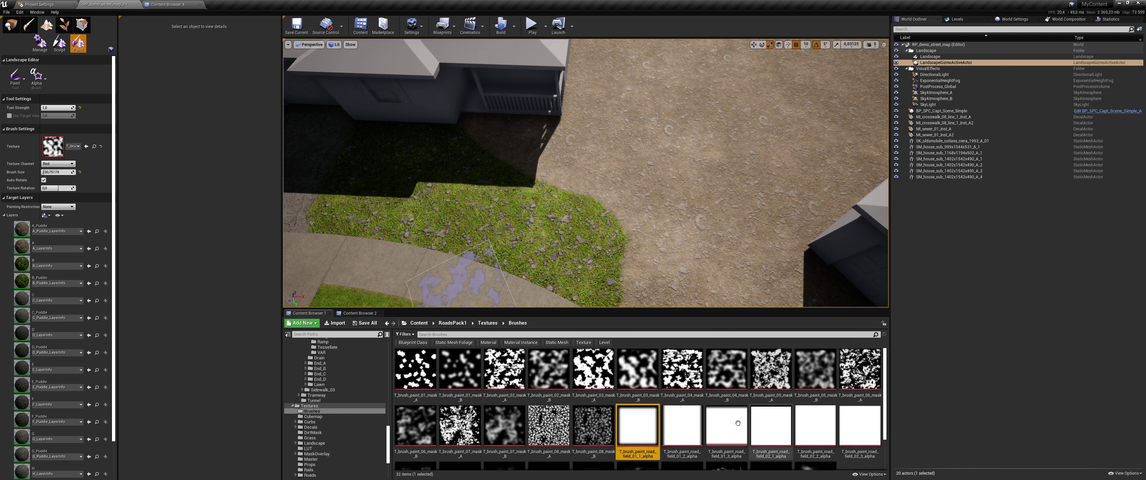
click(771, 425)
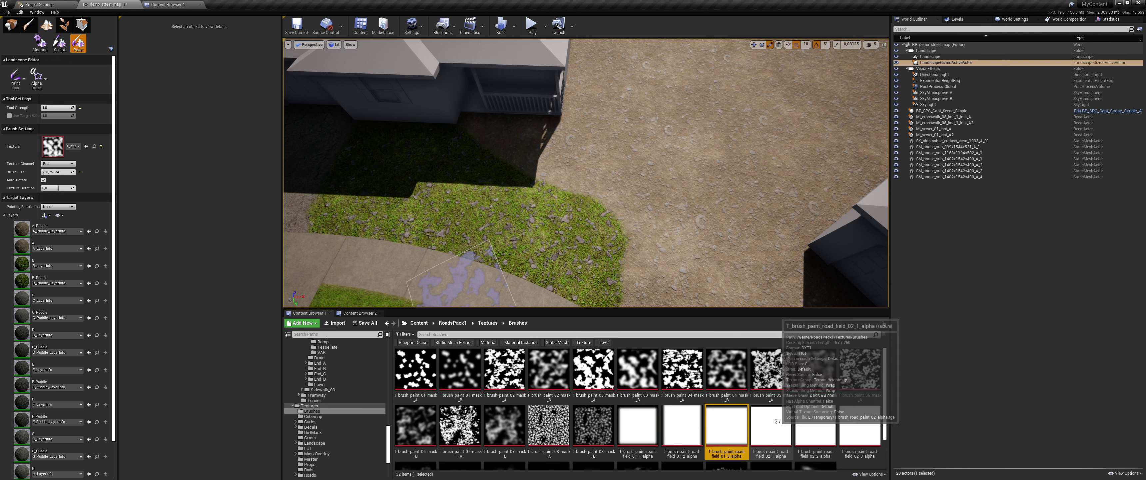
click(87, 147)
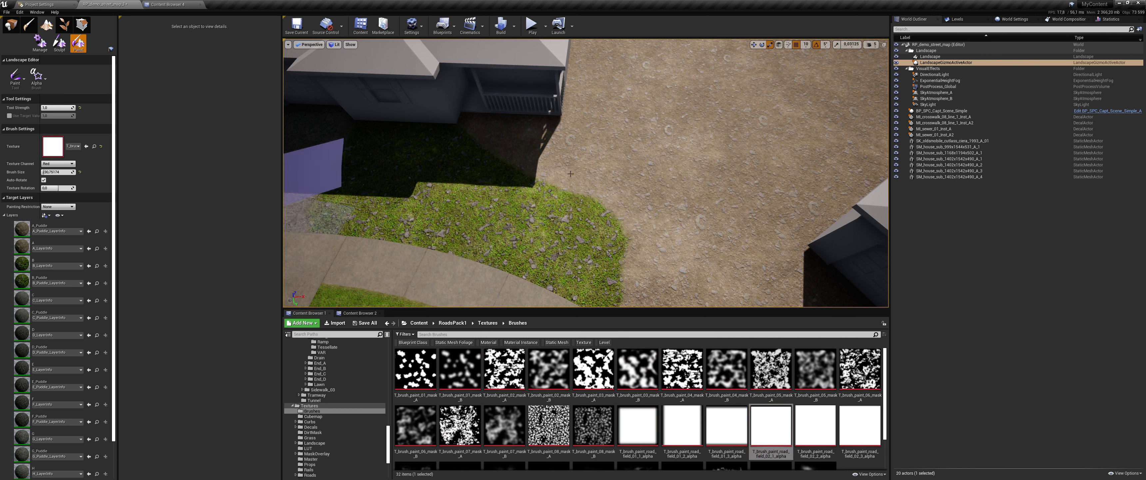
click(44, 180)
Step: Paint a straight-edged paved area from beside the house's porch down to the sidewalk
mouse_move(491, 134)
mouse_down()
mouse_move(470, 218)
mouse_move(560, 253)
mouse_move(584, 174)
mouse_move(525, 133)
mouse_move(512, 196)
mouse_move(484, 132)
mouse_move(566, 160)
mouse_up()
right_drag(596, 284, 596, 284)
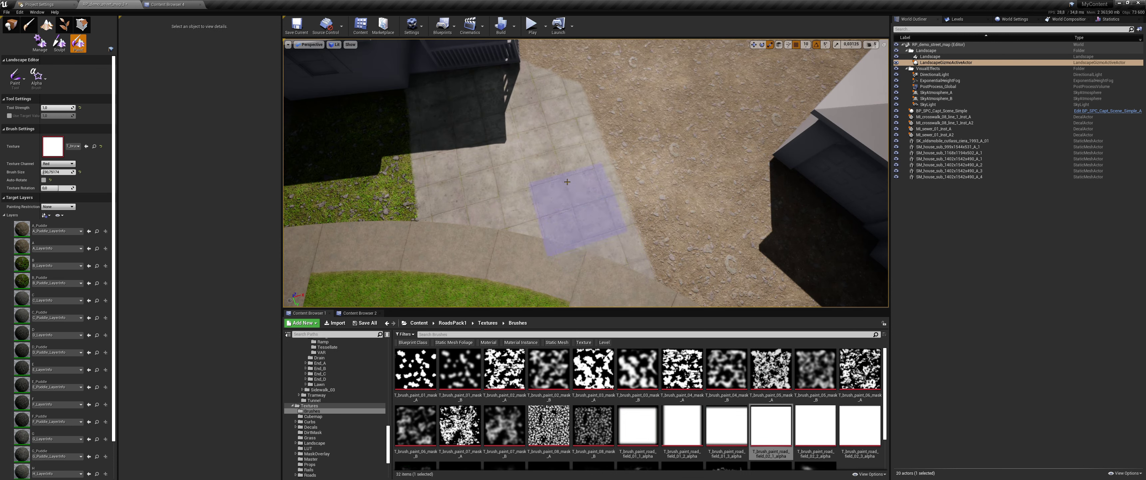
right_drag(542, 81, 543, 80)
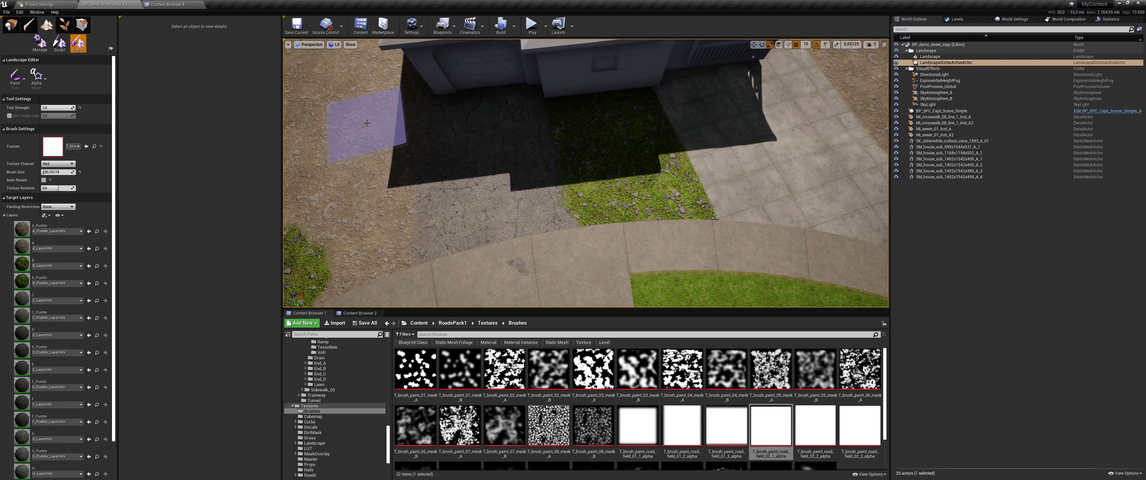
Step: Paint the straight-edged paving along the other side of the house from the sidewalk to behind its rear corner
right_drag(374, 117, 374, 116)
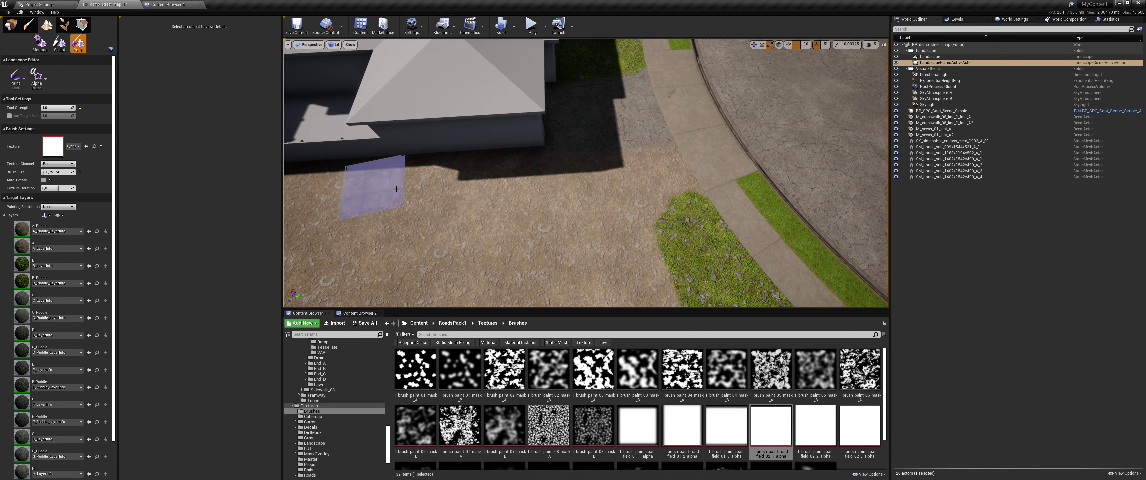
drag(396, 188, 621, 188)
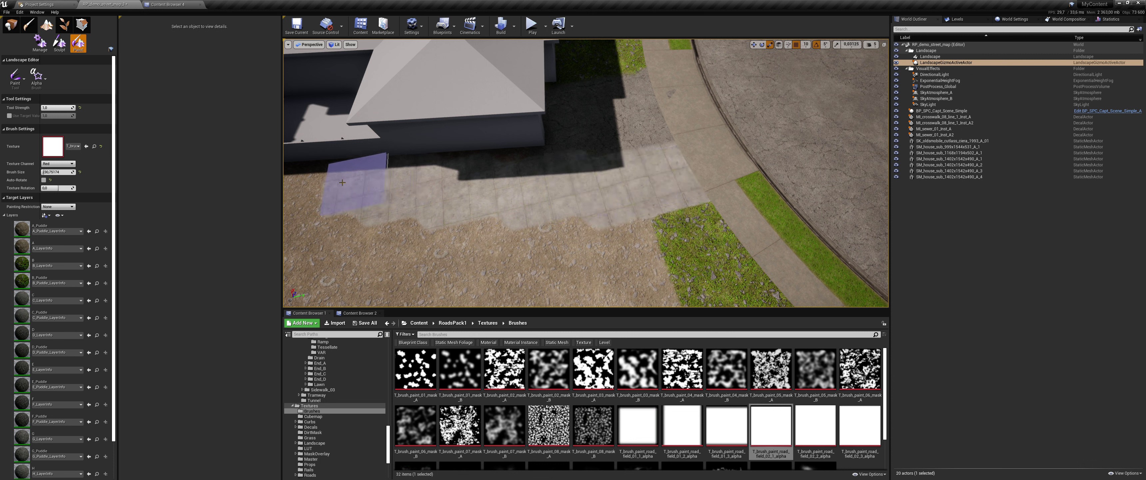
drag(348, 183, 333, 213)
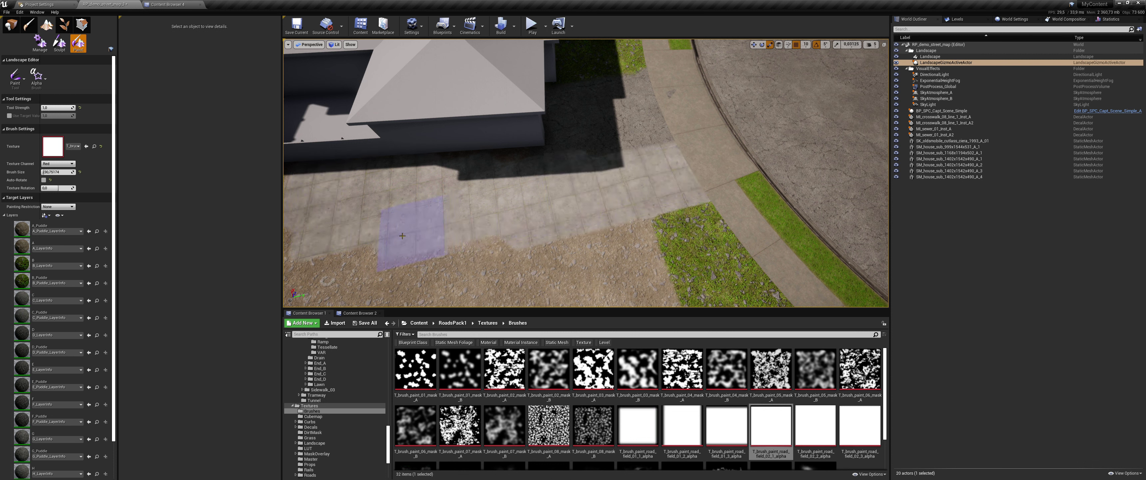
right_drag(510, 222, 510, 222)
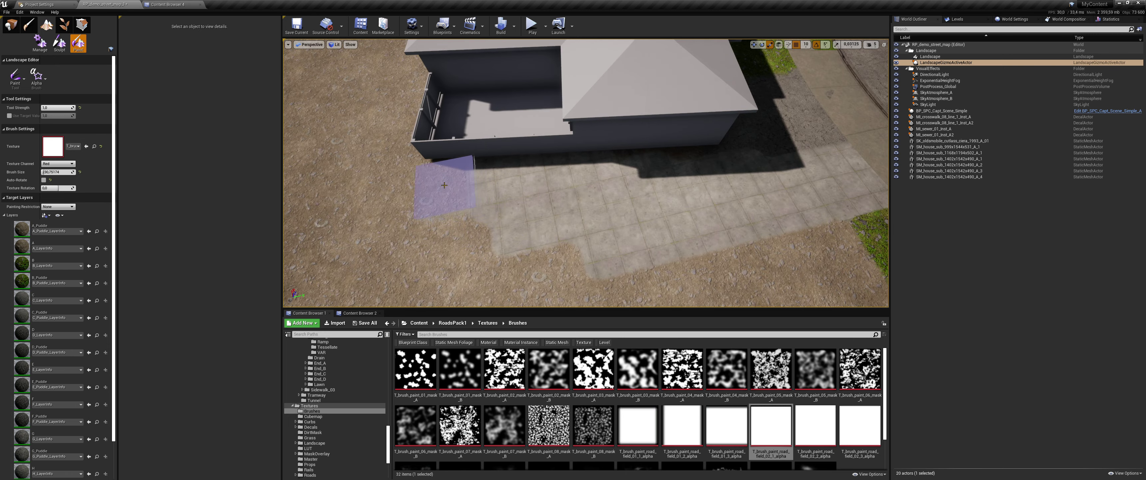
drag(444, 185, 457, 231)
drag(487, 261, 594, 244)
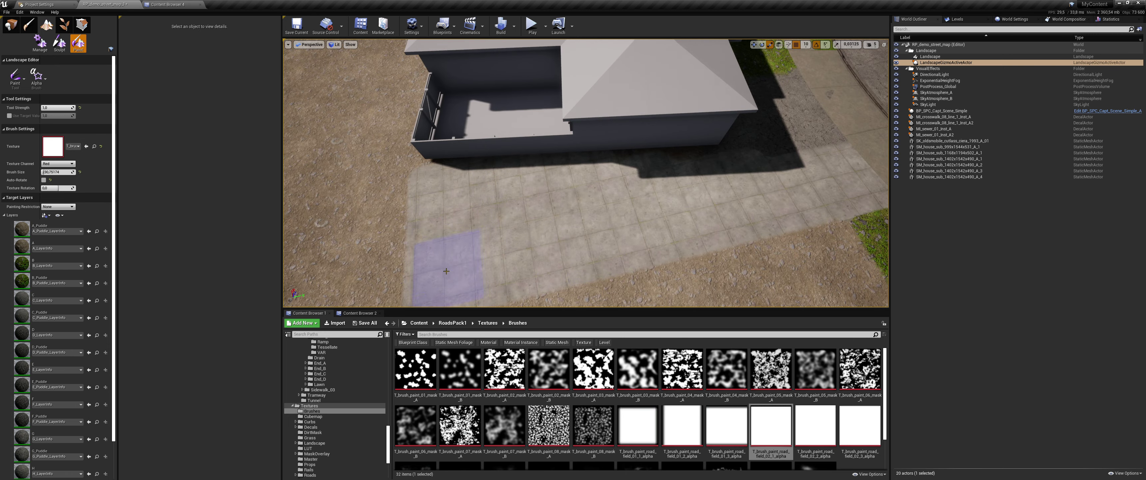
right_drag(464, 233, 465, 233)
right_drag(519, 213, 519, 213)
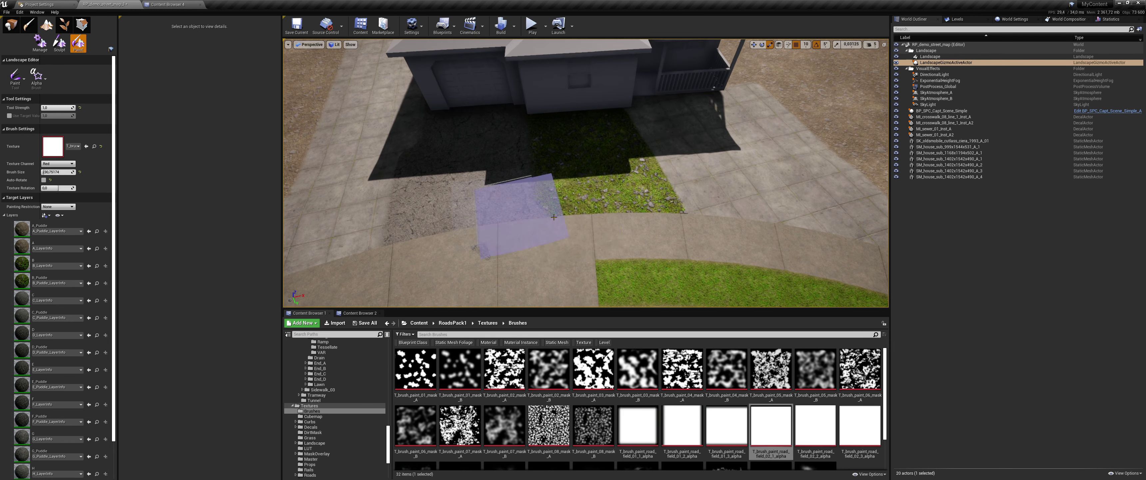
Step: Select the G target layer and switch the paint tool from the Alpha brush to the Circle brush
click(30, 266)
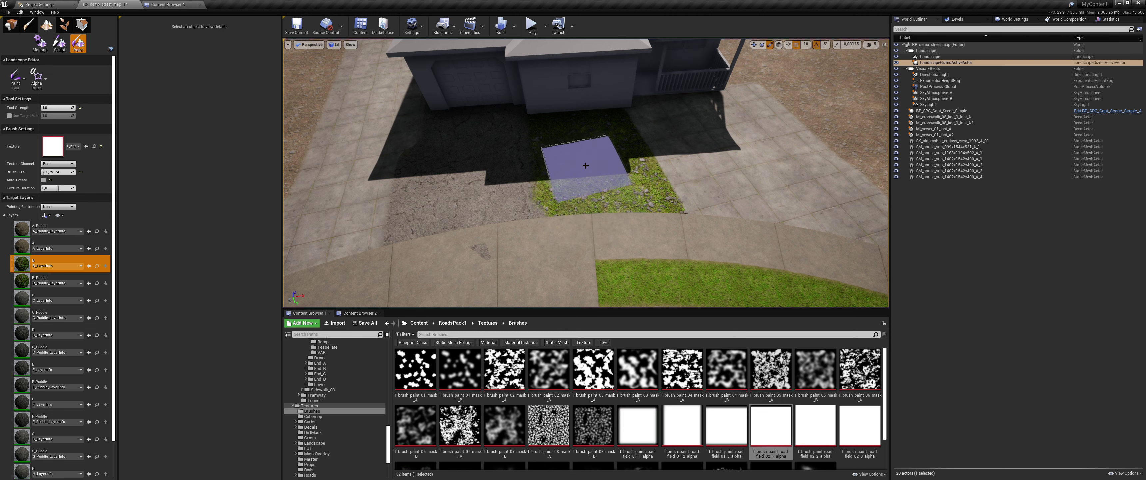
right_drag(582, 158, 582, 159)
click(31, 436)
right_drag(561, 148, 561, 147)
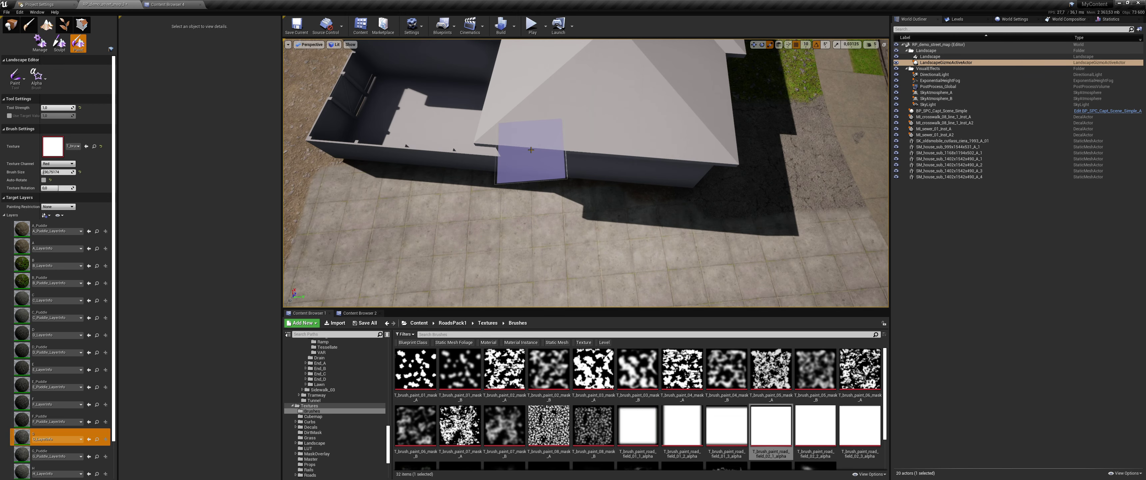
click(37, 77)
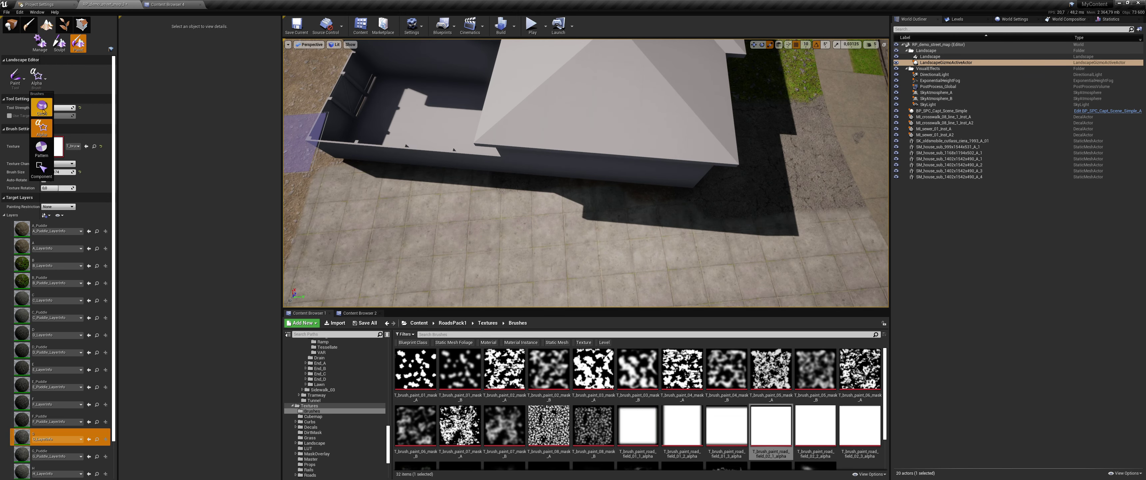
click(40, 108)
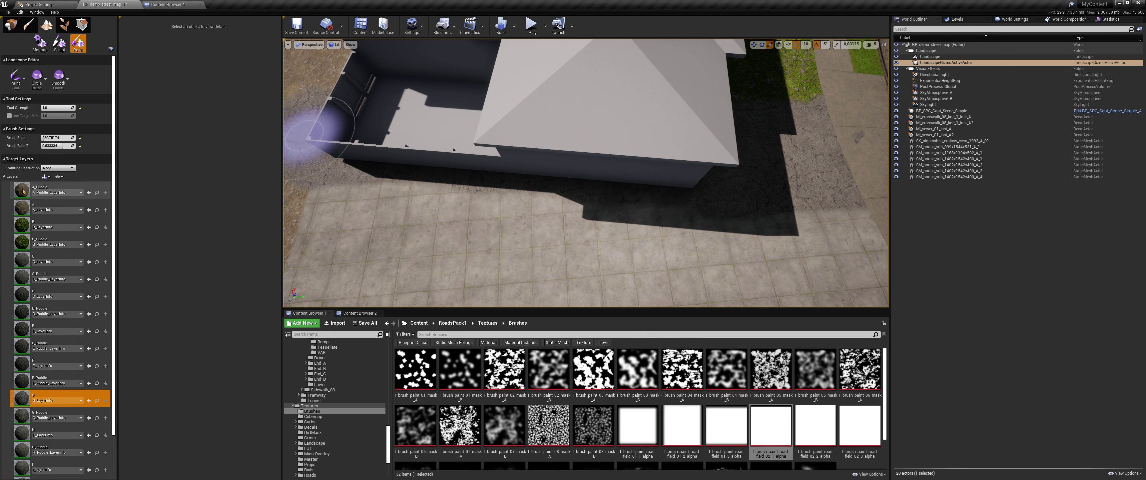
Step: Paint the ground around the house with the A_Puddle layer, and touch up the area in front of it with the G layer
click(60, 187)
mouse_move(307, 84)
mouse_down()
mouse_move(307, 141)
mouse_move(435, 174)
mouse_move(616, 187)
mouse_move(726, 174)
mouse_up()
right_drag(737, 175, 699, 177)
key(d)
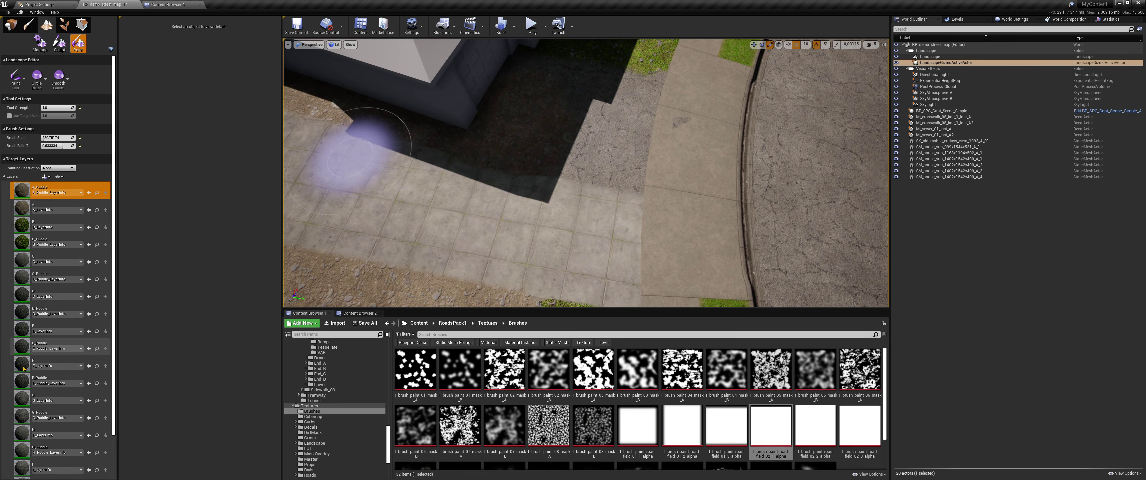
click(54, 395)
mouse_move(515, 89)
mouse_down()
mouse_move(522, 136)
mouse_move(557, 142)
mouse_up()
Step: Finish landscape painting at the house and switch to Foliage mode to work on the cul-de-sac's road surface
mouse_move(557, 141)
right_down()
mouse_move(449, 117)
mouse_move(448, 72)
mouse_move(471, 74)
mouse_move(454, 89)
mouse_move(582, 83)
mouse_move(758, 144)
right_up()
key(s)
key(e)
key(w)
right_drag(516, 151, 490, 140)
key(s)
key(w)
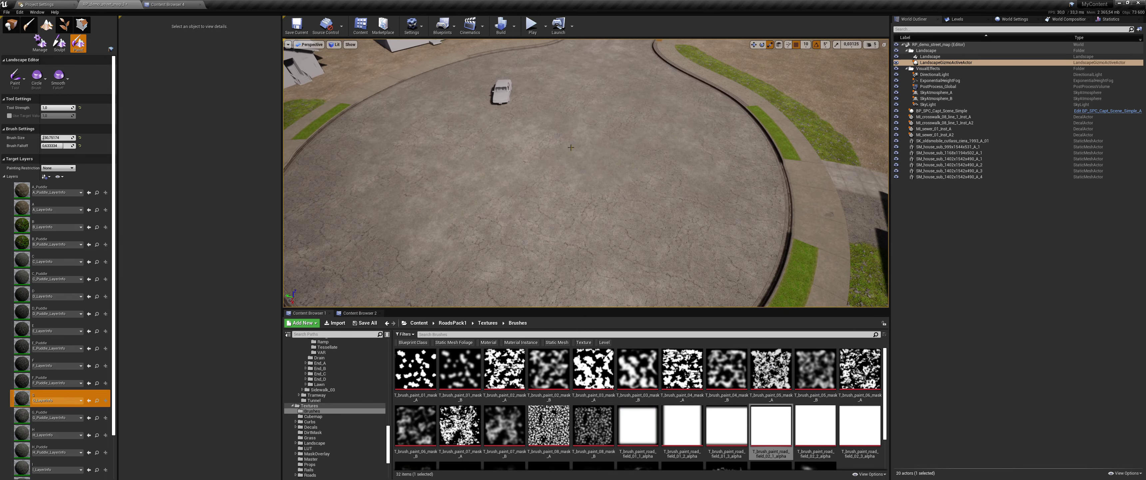
click(64, 25)
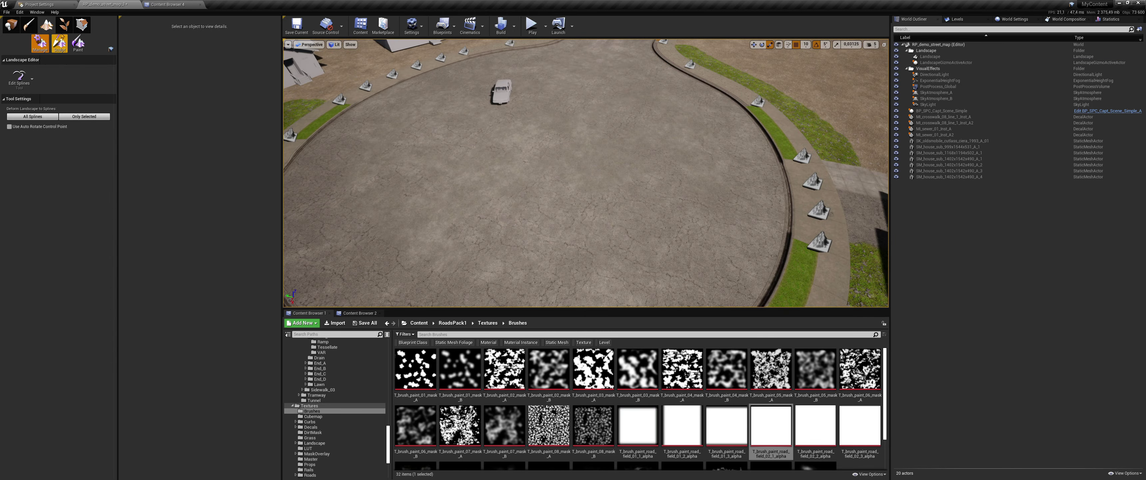
Step: Add the SM_patch_spline_02_2_A mesh from RoadsPack1/Meshes/FoliageTool/NormalBlend to the foliage palette
click(452, 323)
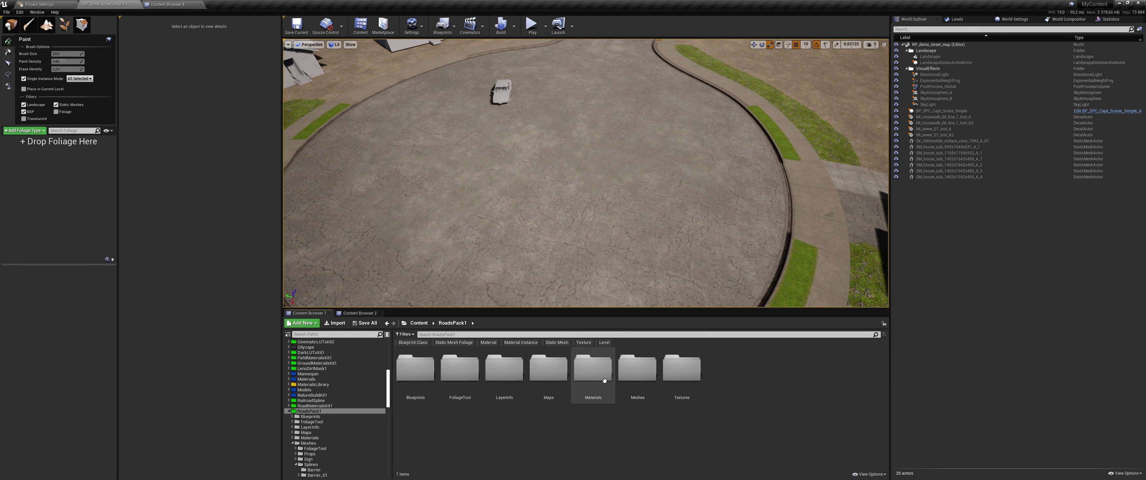
double_click(647, 373)
double_click(415, 367)
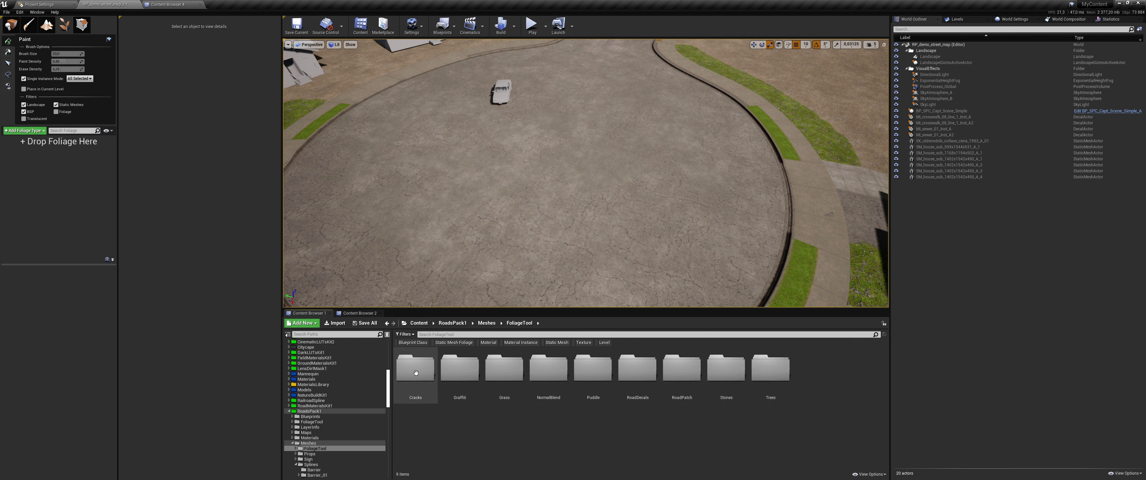
double_click(549, 367)
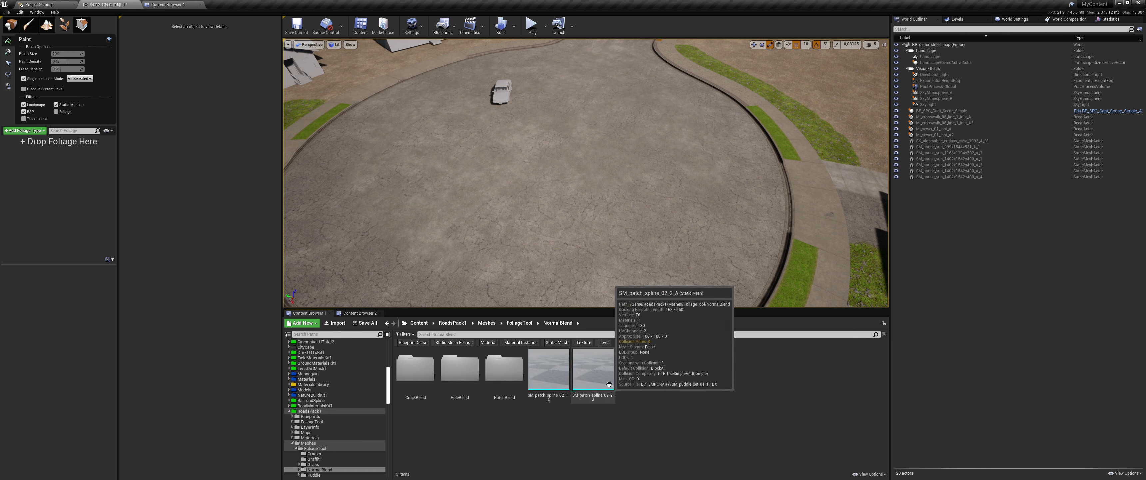
drag(592, 388, 40, 175)
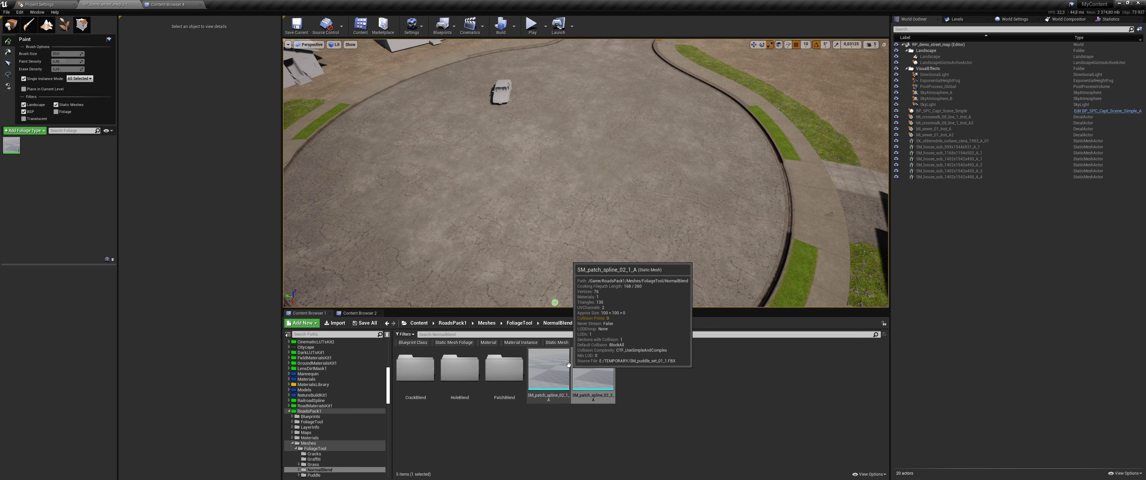
Step: Open the foliage type's static mesh and its material instance to examine the Normal Blend and Opacity Mask parameters
mouse_move(549, 224)
right_down()
mouse_move(592, 238)
mouse_move(547, 205)
mouse_move(548, 221)
right_up()
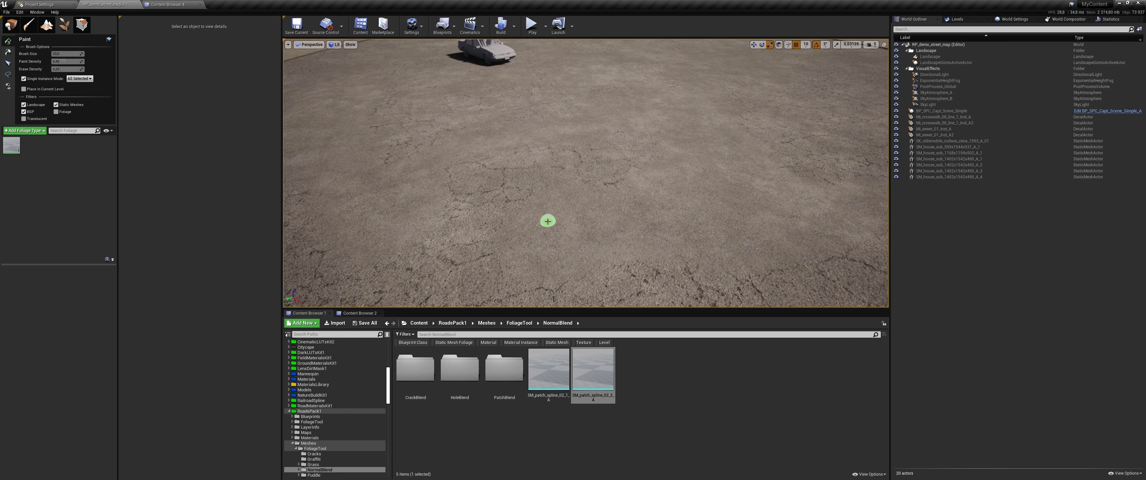
click(16, 152)
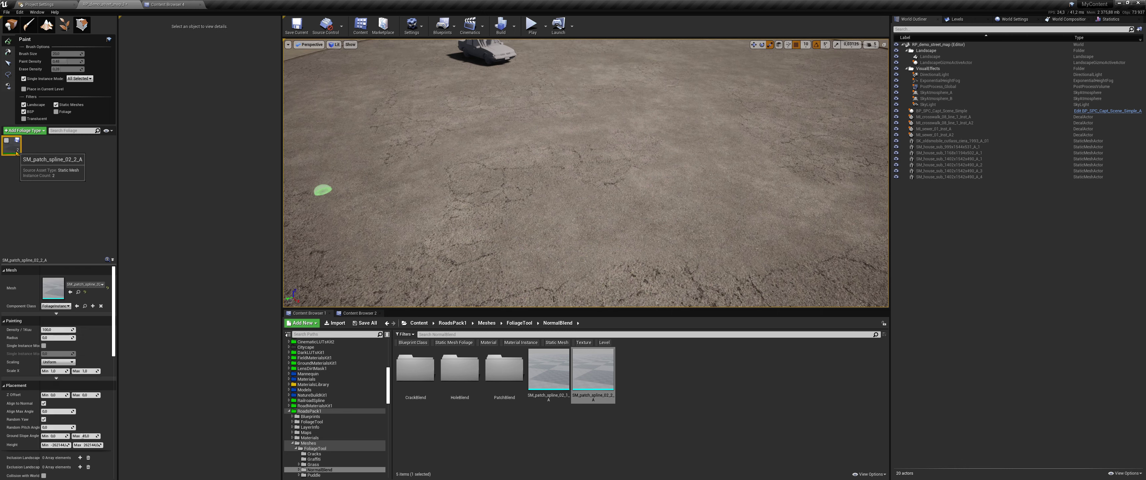
double_click(55, 288)
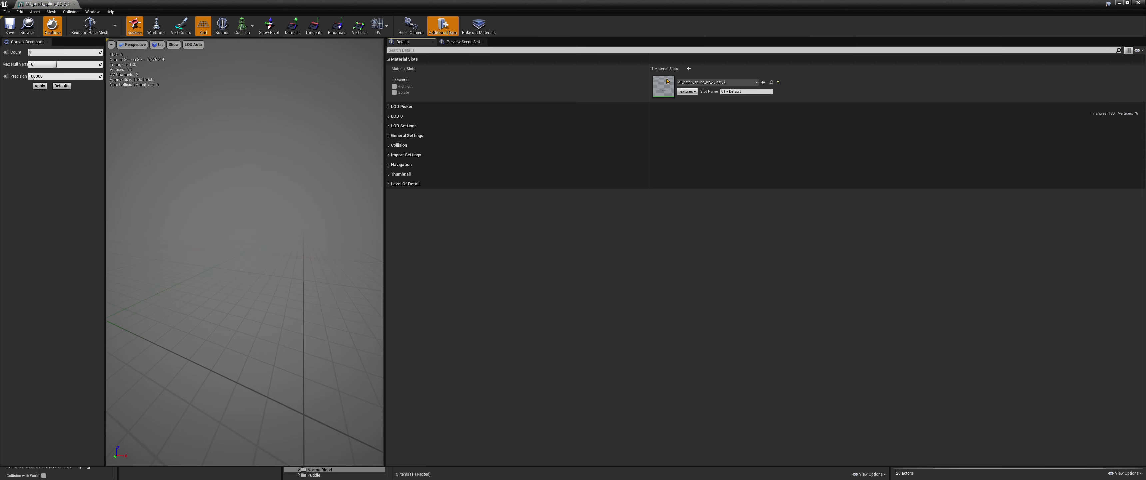
double_click(667, 81)
drag(31, 138, 628, 141)
scroll(782, 209, down, 3)
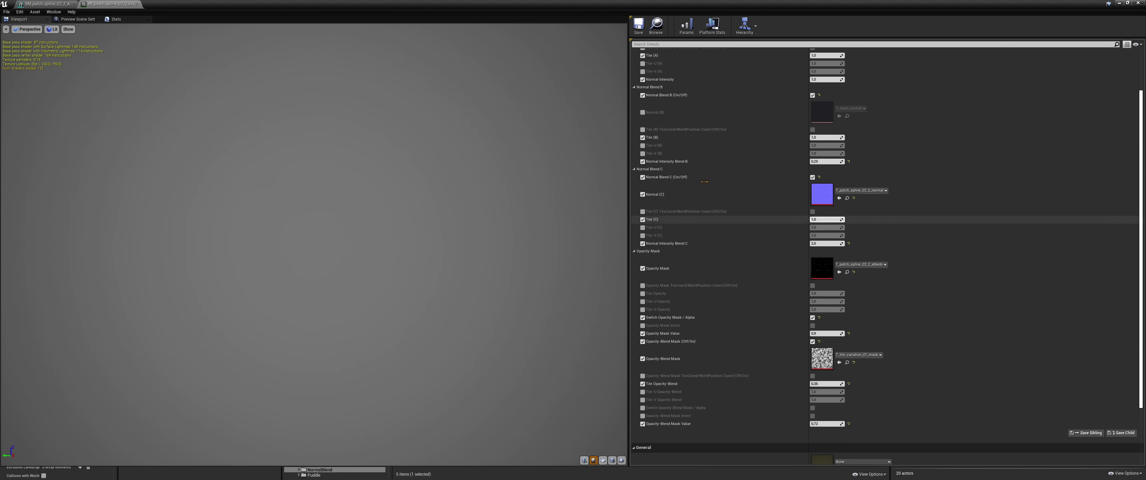
click(138, 4)
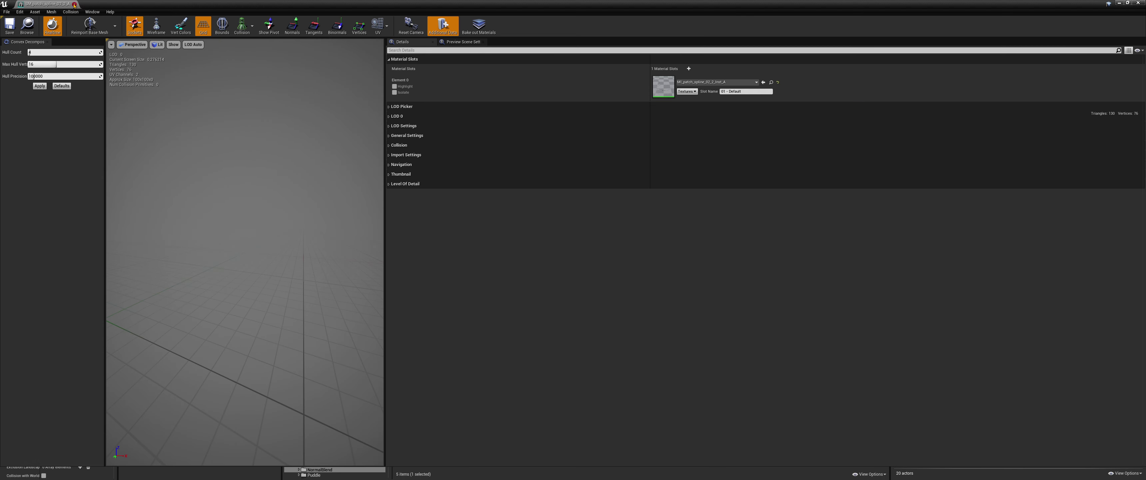
right_drag(483, 175, 481, 203)
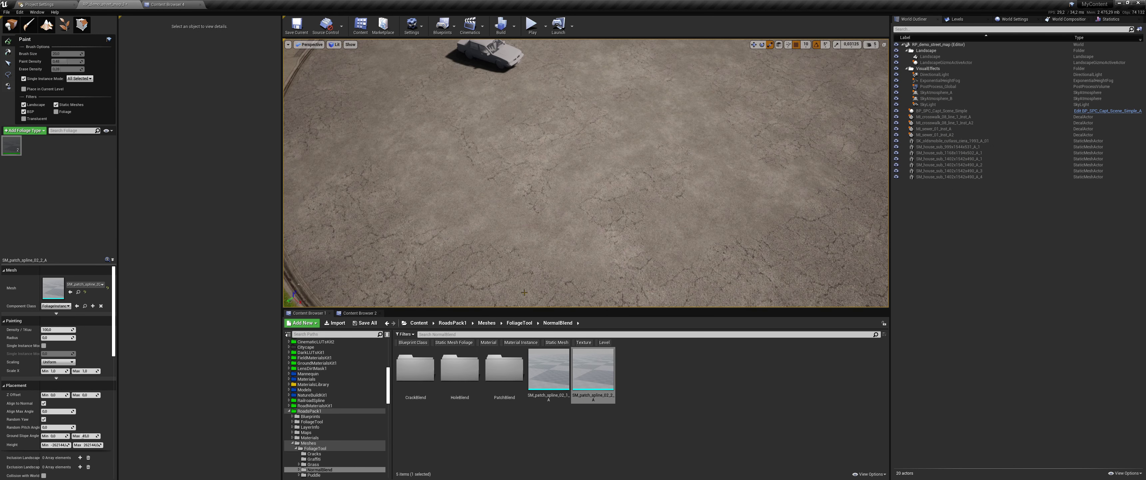
Step: Remove the SM_patch_spline_02_2_A foliage type from the palette
right_click(16, 153)
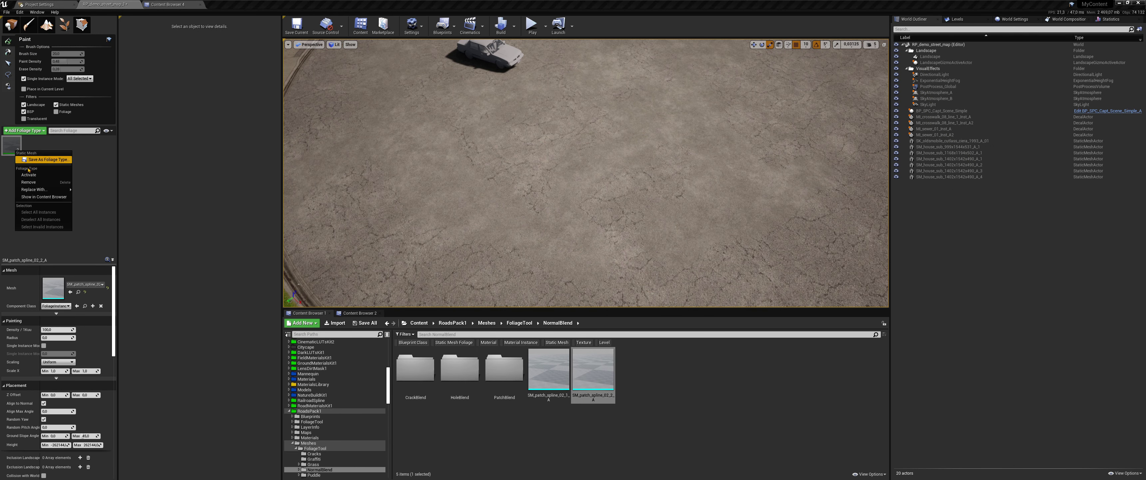
click(40, 174)
click(586, 253)
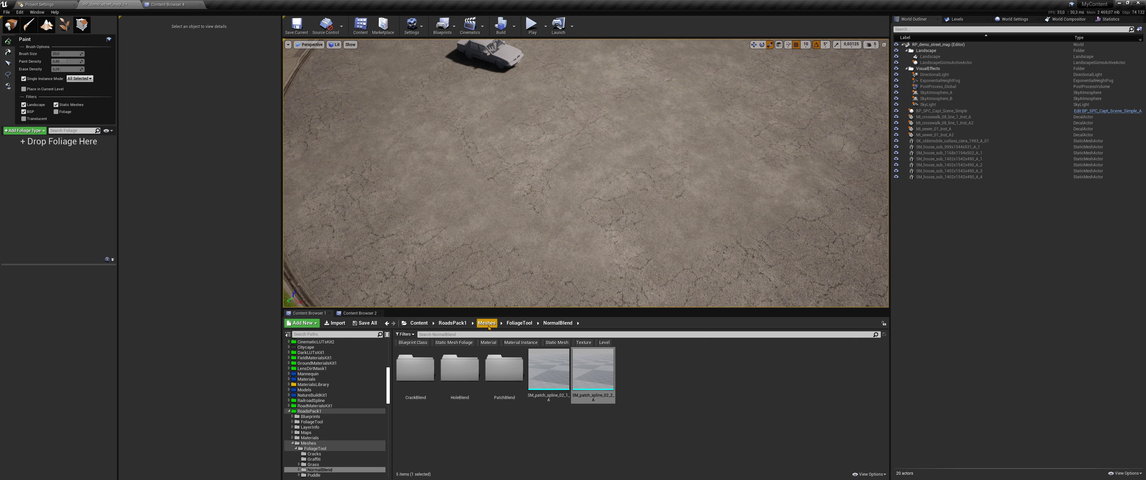
Step: Add the FT_patch_spline_02_1_A foliage type from RoadsPack1/FoliageTool/NormalBlend and place its cracks on the cul-de-sac road near the car
click(453, 323)
double_click(461, 368)
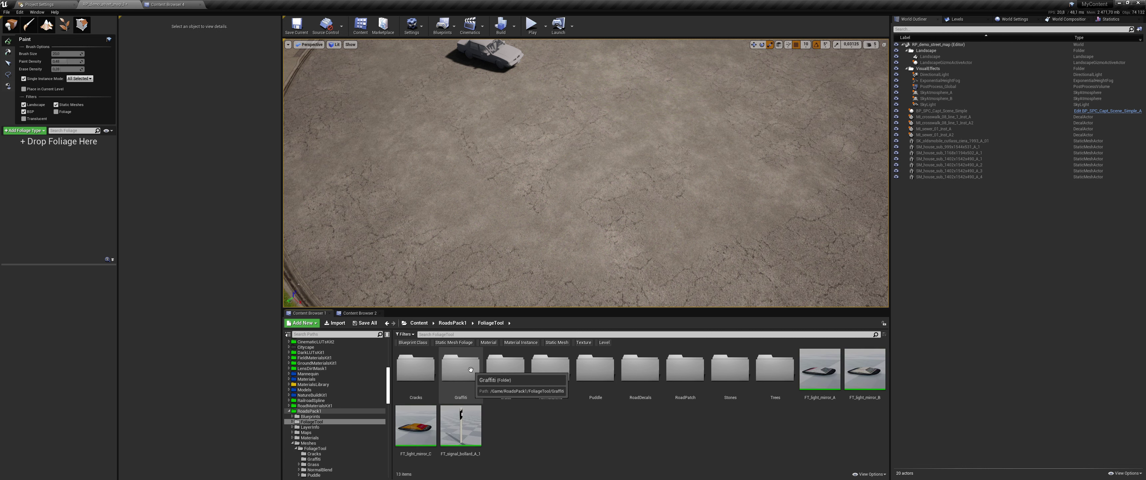
double_click(553, 371)
drag(559, 370, 6, 147)
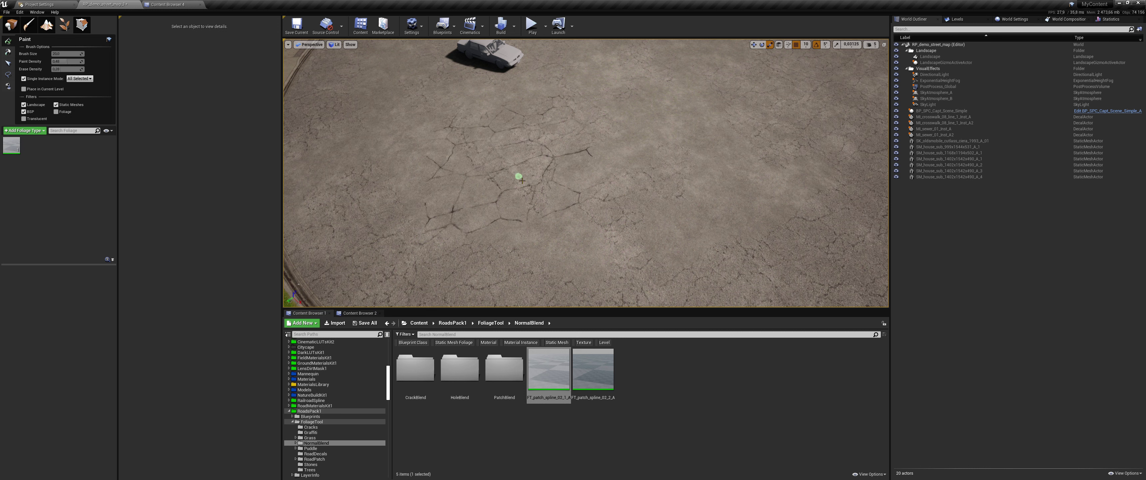
right_drag(530, 190, 588, 185)
click(661, 164)
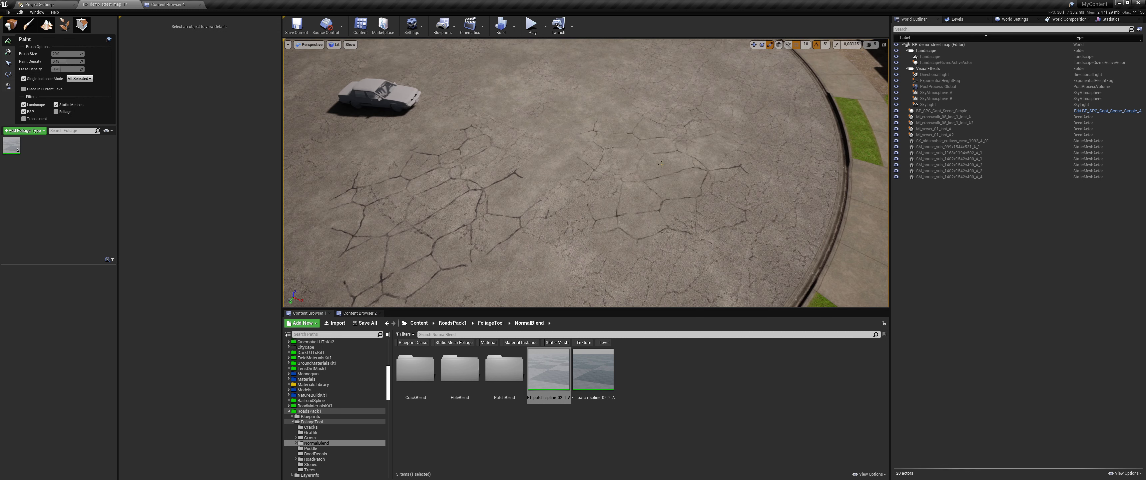
Step: Add FT_patch_spline_02_2_A as the only active foliage type and place its cracks on the road around the car
drag(594, 369, 53, 187)
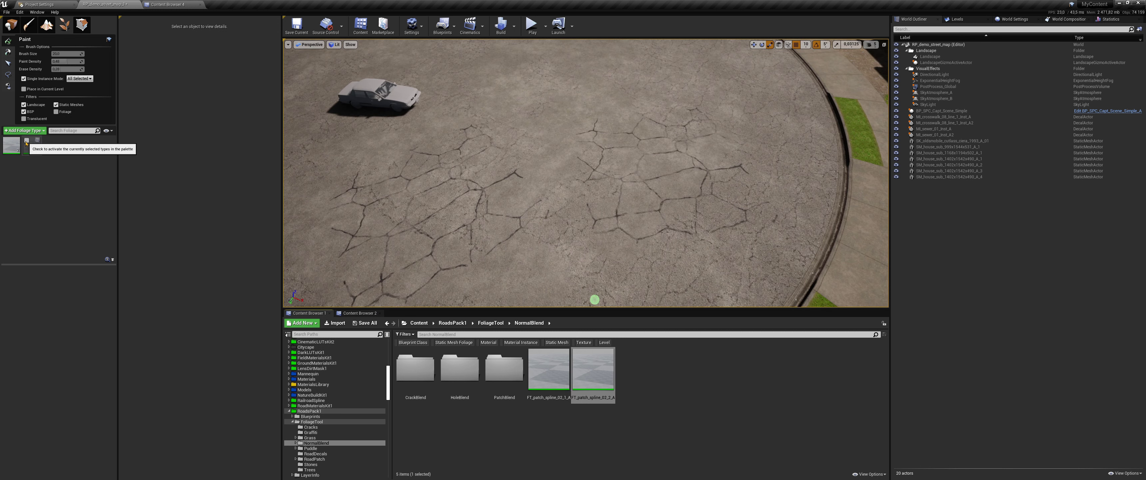
click(7, 141)
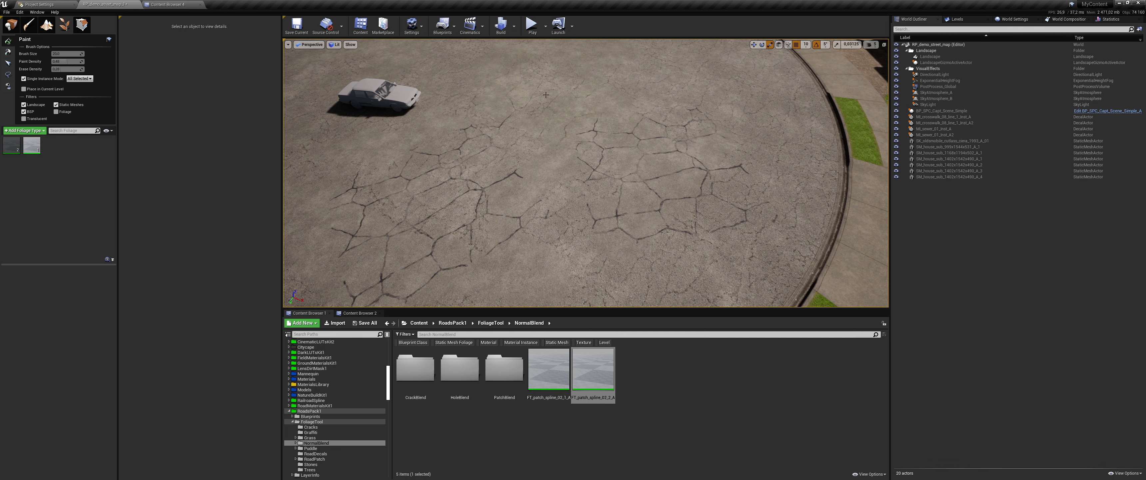
right_drag(546, 95, 532, 80)
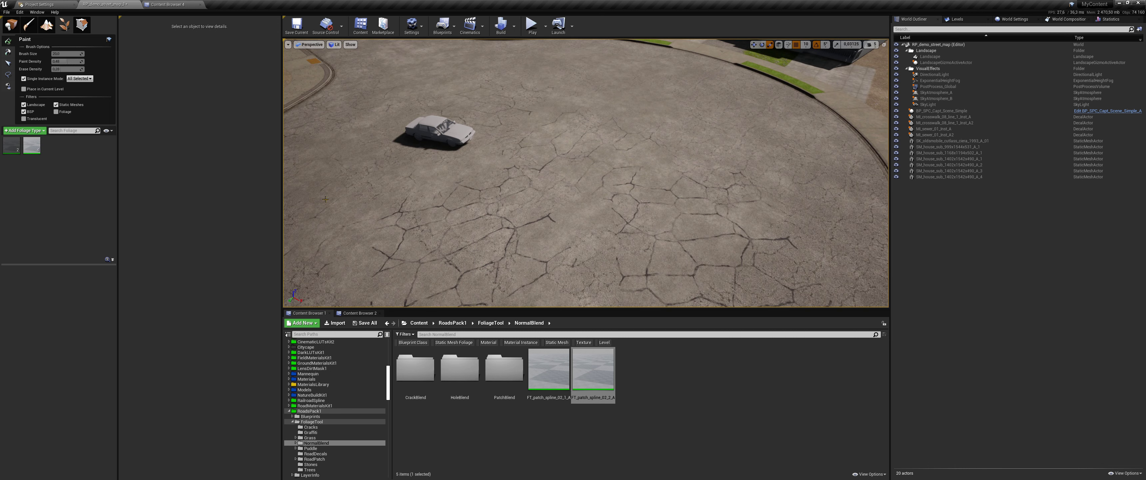
right_drag(411, 209, 525, 117)
right_drag(422, 192, 502, 212)
right_drag(630, 255, 667, 203)
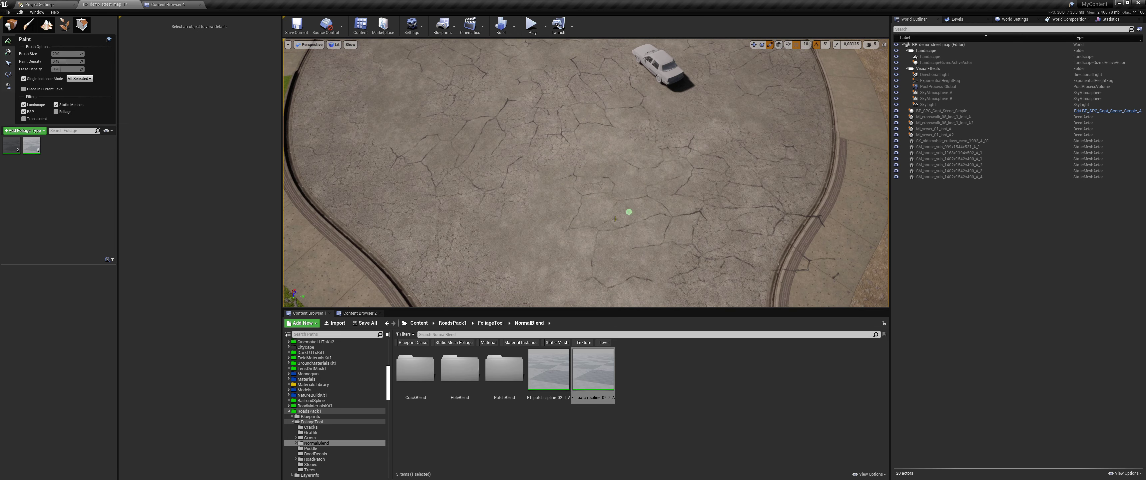
Step: Place more FT_patch_spline_02_2_A cracks across the cul-de-sac and deactivate that foliage type
right_drag(516, 247, 548, 231)
click(569, 177)
right_drag(592, 195, 565, 157)
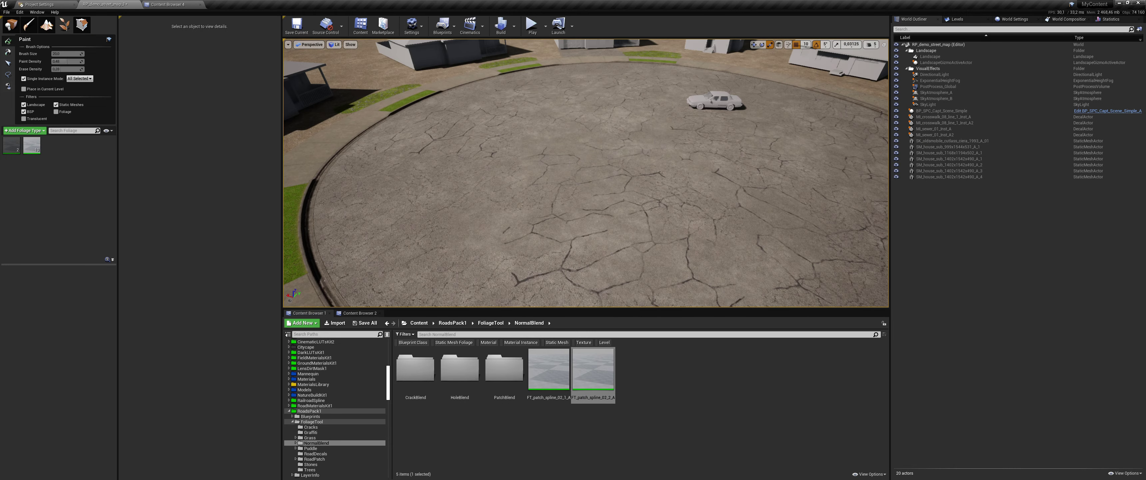
right_drag(471, 215, 514, 218)
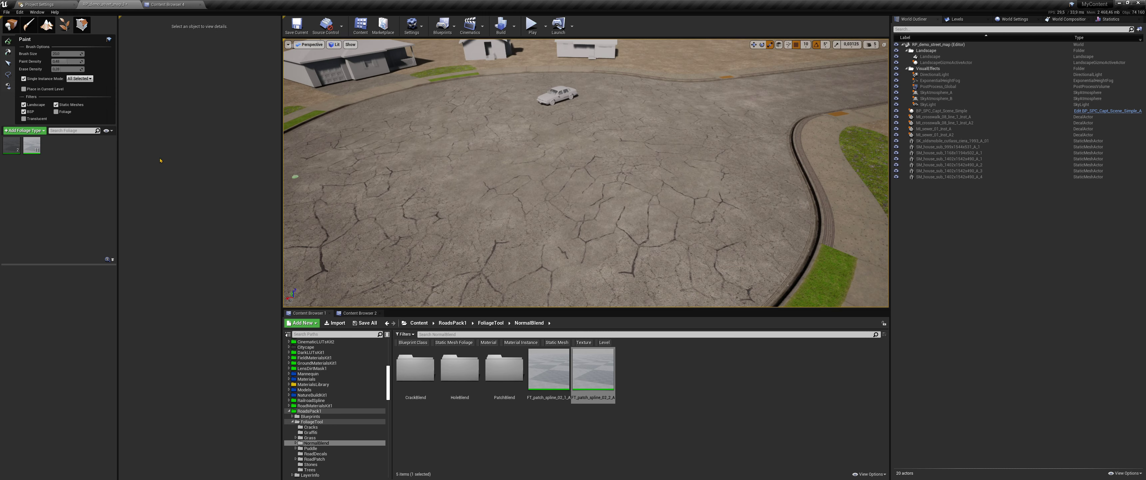
click(26, 140)
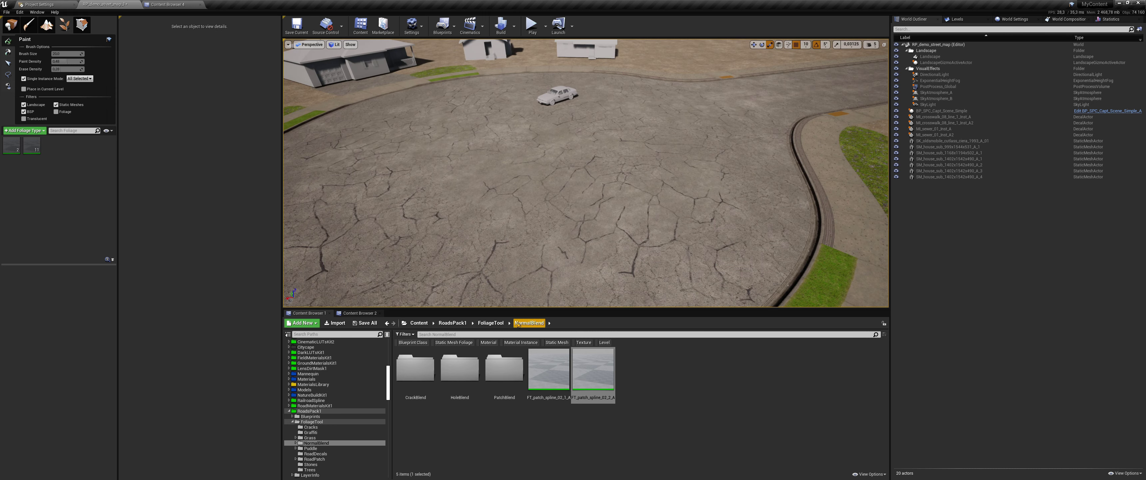
Step: Open the HoleBlend folder in RoadsPack1/FoliageTool/NormalBlend
click(491, 323)
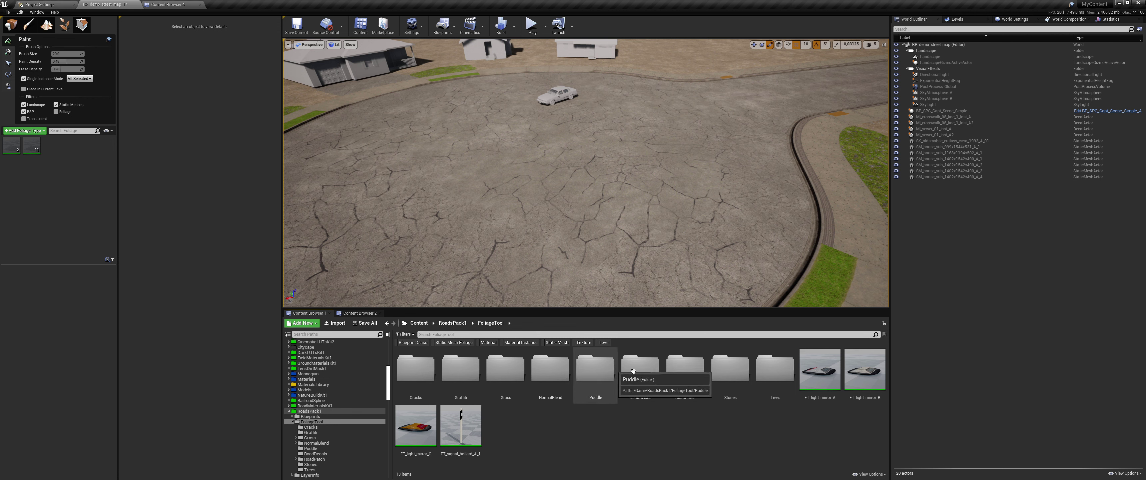
double_click(552, 368)
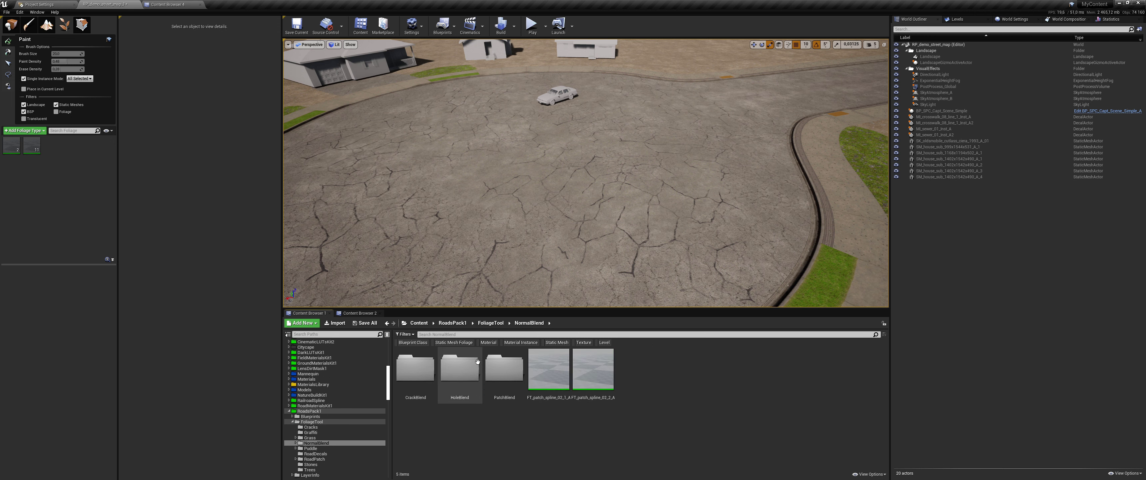
double_click(459, 369)
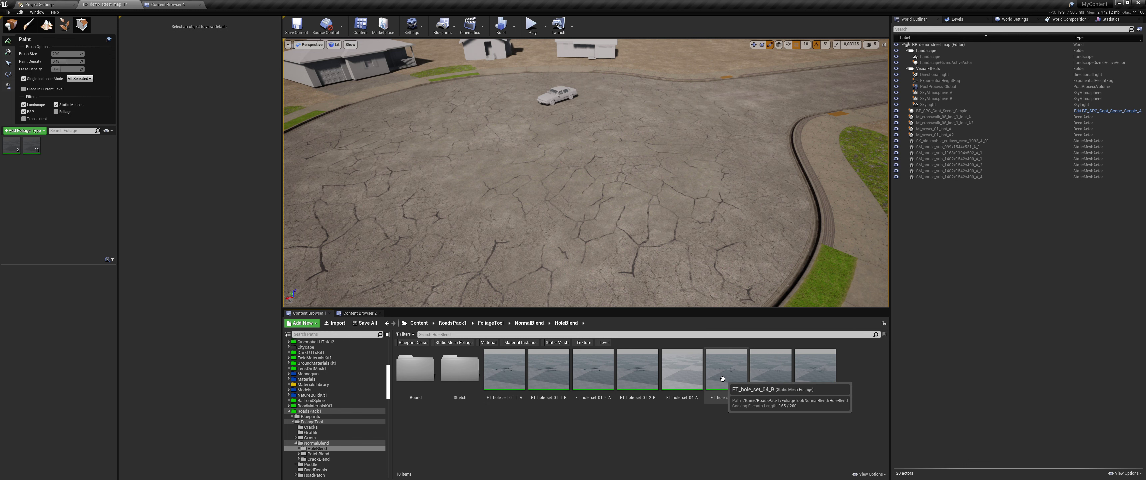
Step: Add the FT_hole_set_04_B foliage type to the palette, activate it and place it on the cracked cul-de-sac road
drag(726, 369, 59, 139)
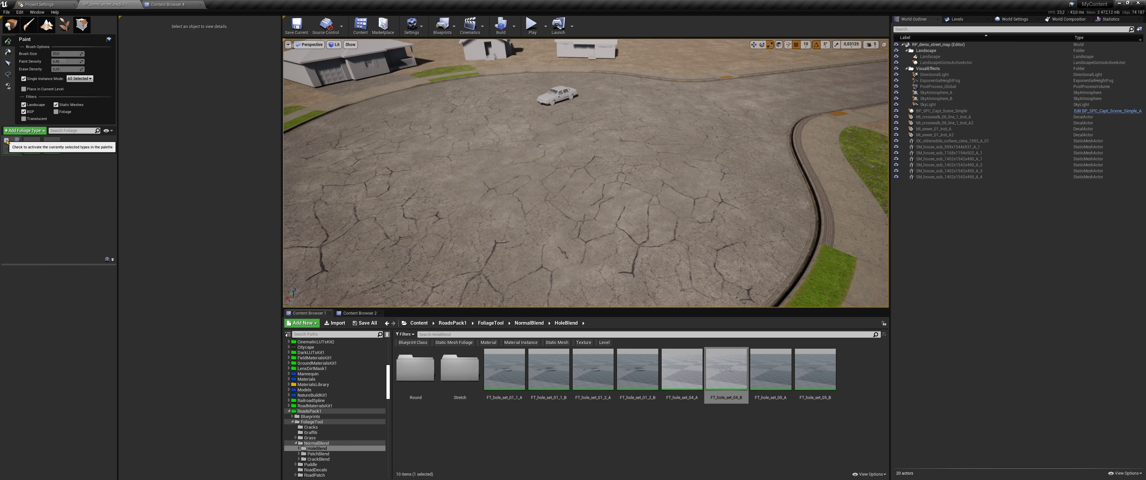
key(w)
mouse_move(496, 224)
right_down()
mouse_move(488, 244)
mouse_move(467, 250)
right_up()
click(492, 250)
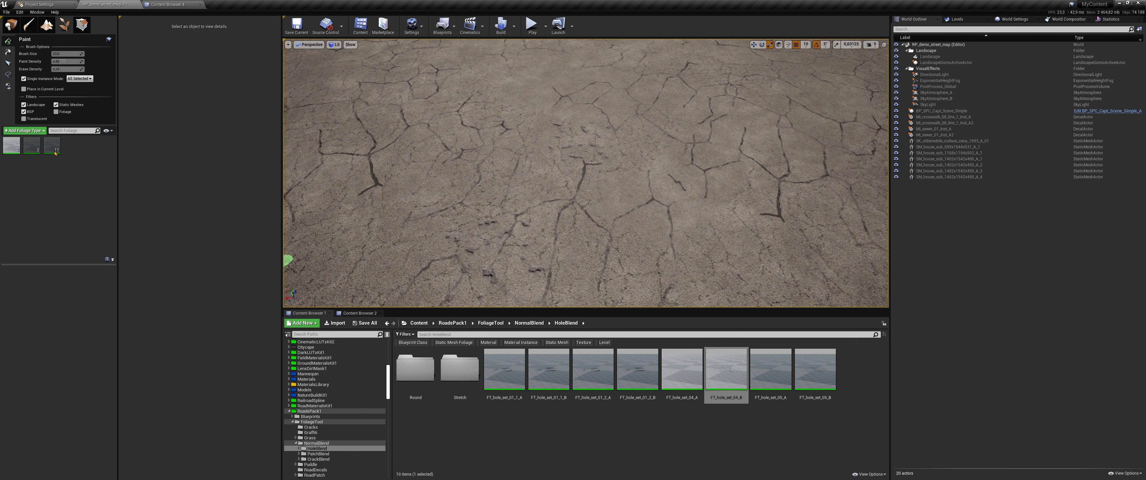
Step: Remove the FT_hole_set_04_B foliage type and its placed instances from the scene
click(9, 146)
right_click(9, 148)
click(21, 172)
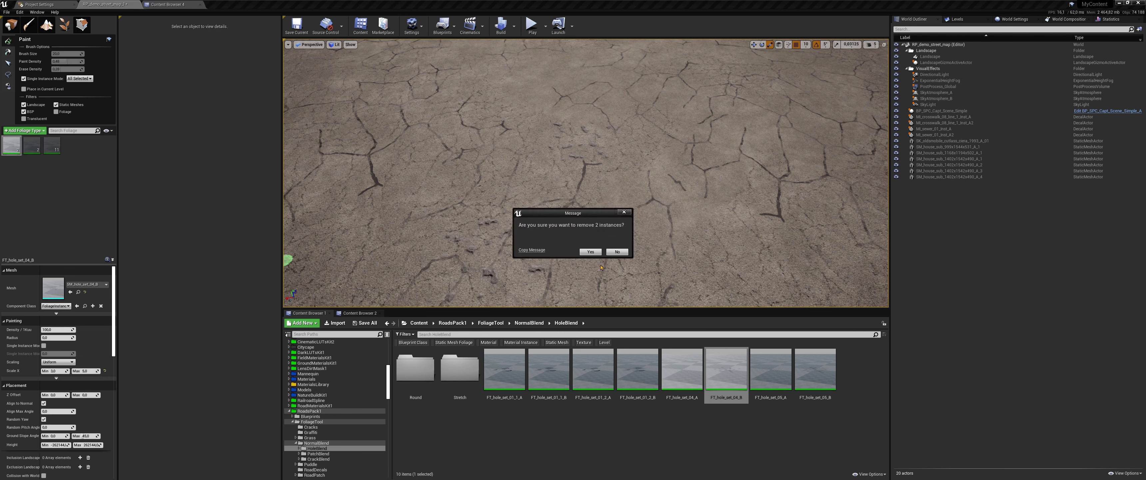
click(591, 251)
Step: Add FT_hole_set_04_A as an active foliage type and place its holes at several spots on the cul-de-sac road
drag(681, 369, 45, 169)
click(7, 142)
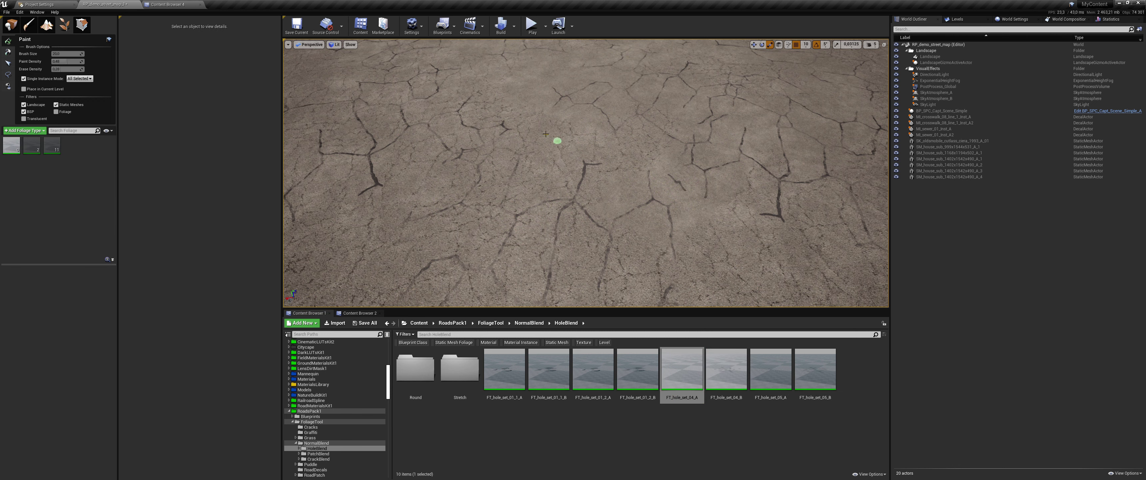
alt+drag(559, 145, 741, 149)
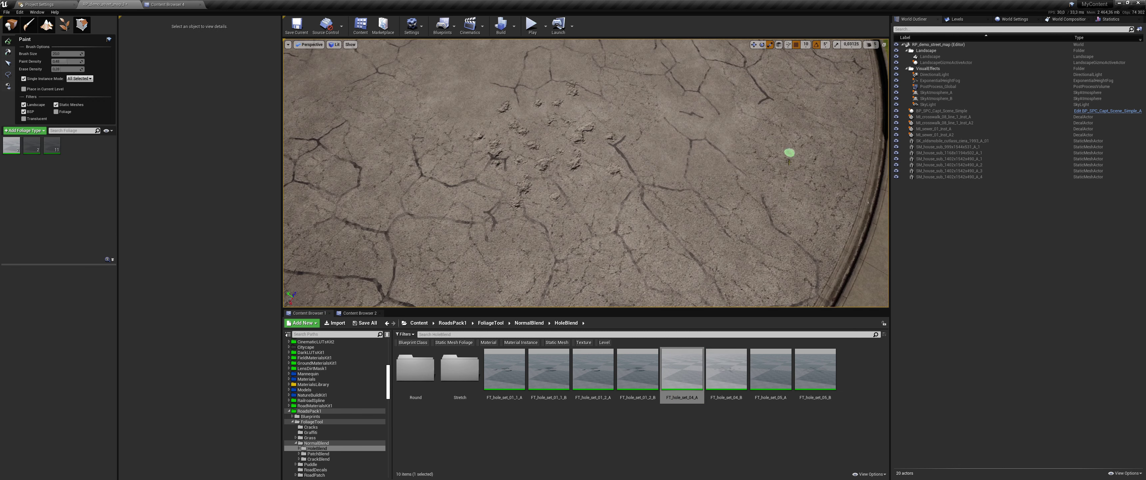
right_drag(789, 161, 498, 176)
right_drag(822, 207, 660, 188)
alt+drag(571, 117, 506, 218)
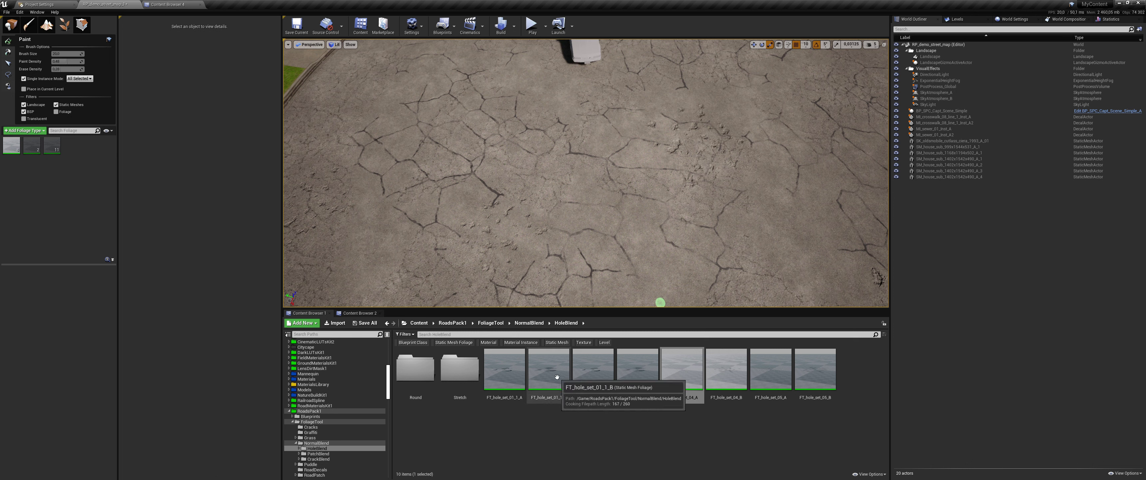
Step: Add the FT_hole_set_01_1_A foliage type and scatter holes over the cracked road surface around the car
drag(505, 370, 26, 149)
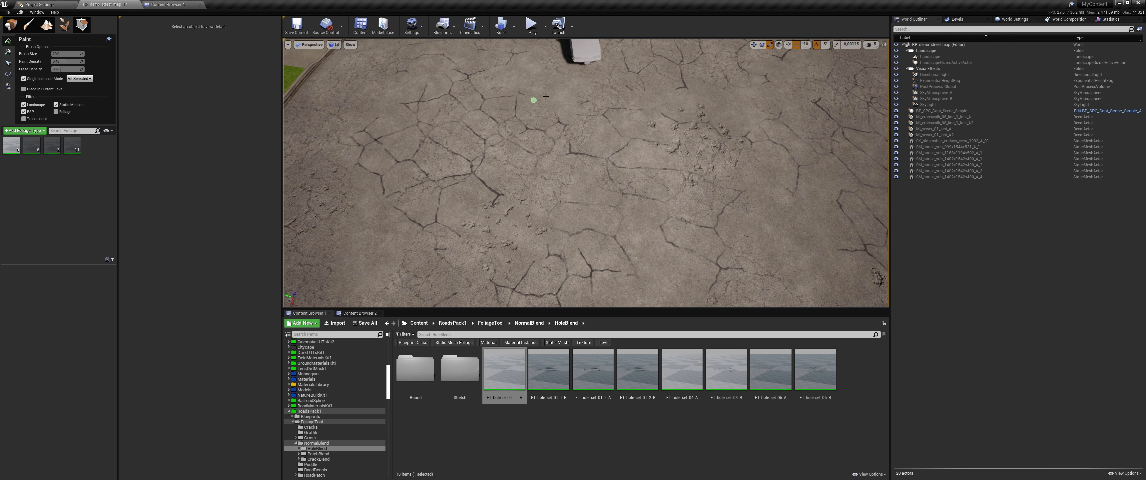
click(556, 95)
right_drag(556, 95, 512, 102)
click(423, 210)
right_drag(423, 210, 550, 213)
right_drag(751, 179, 701, 202)
click(699, 180)
click(684, 234)
right_drag(684, 234, 591, 215)
click(591, 215)
click(730, 164)
mouse_move(730, 163)
right_down()
mouse_move(857, 198)
mouse_move(835, 200)
right_up()
Step: Switch to landscape spline editing and draw a straight spline along the road leading to the cul-de-sac
click(11, 25)
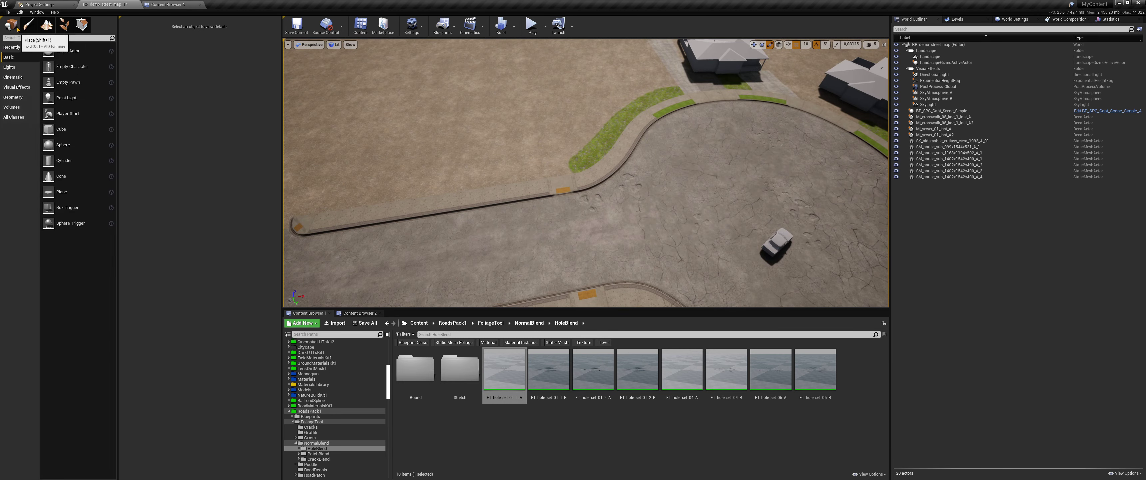
click(39, 43)
click(21, 78)
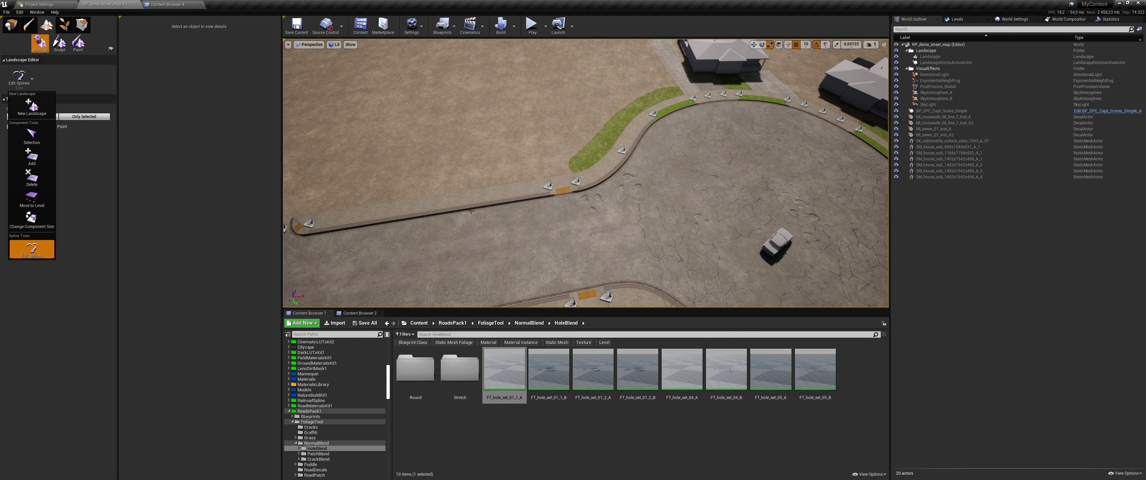
right_drag(480, 187, 391, 178)
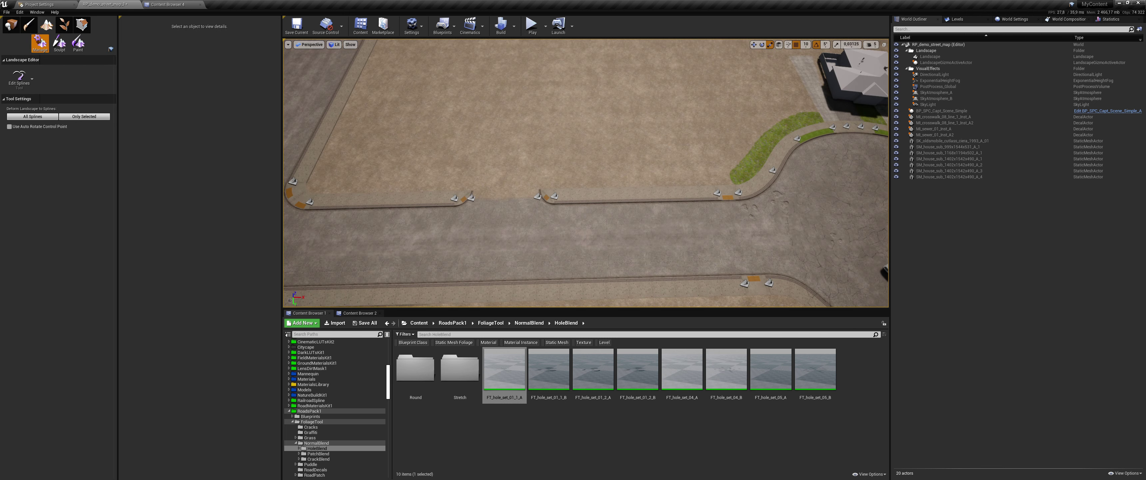
right_drag(579, 173, 550, 176)
ctrl+click(334, 188)
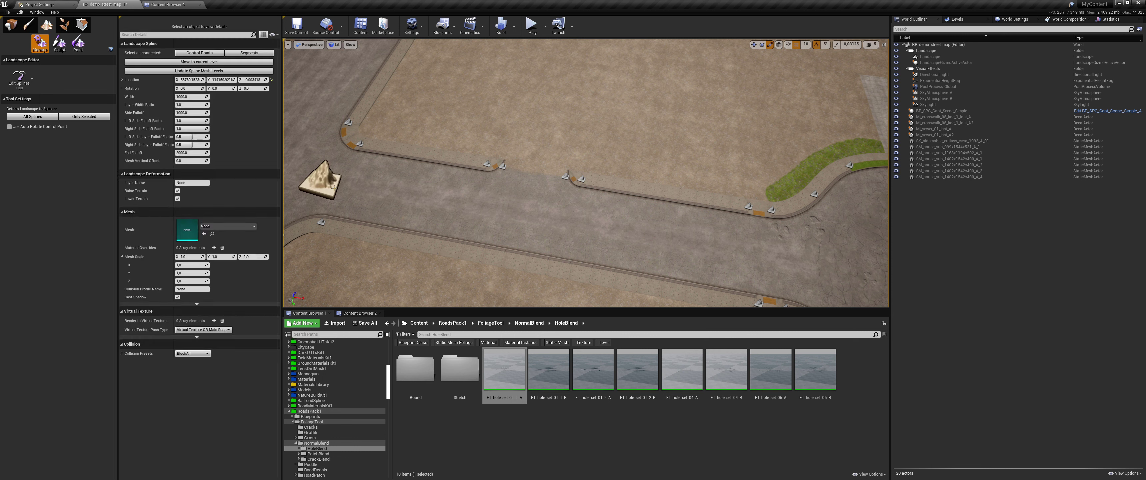
ctrl+click(797, 275)
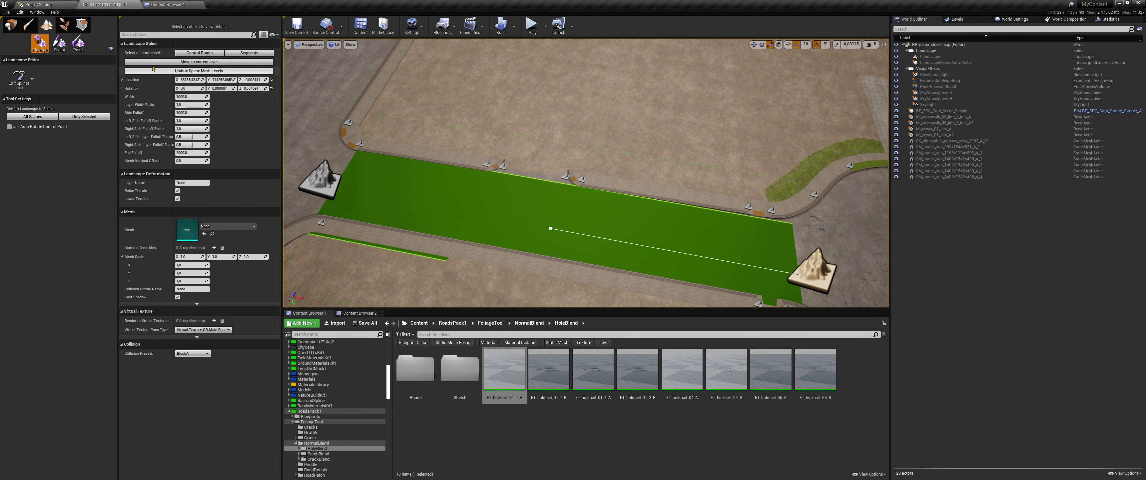
Step: Set the width of the new road spline's control points to 200
click(188, 96)
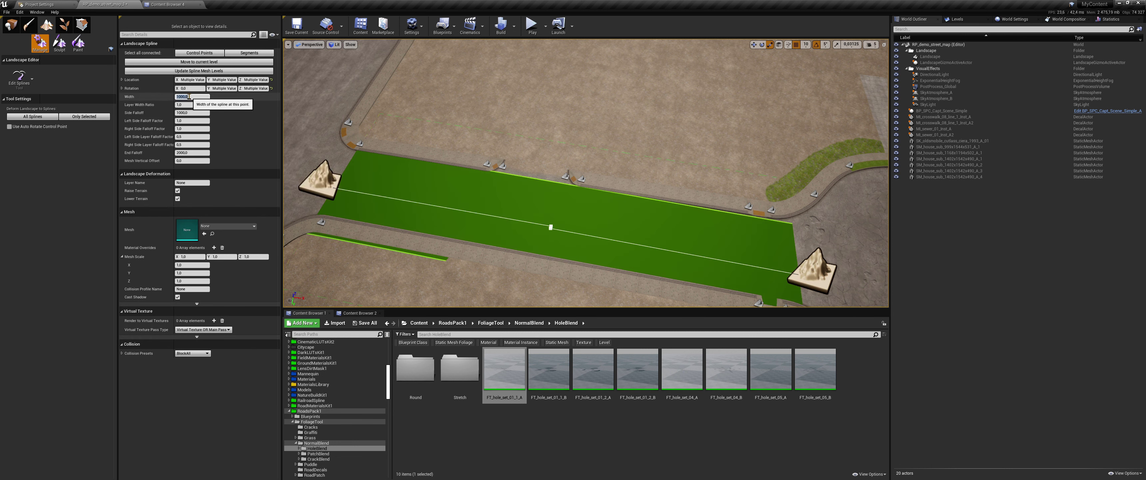
text(200)
key(Return)
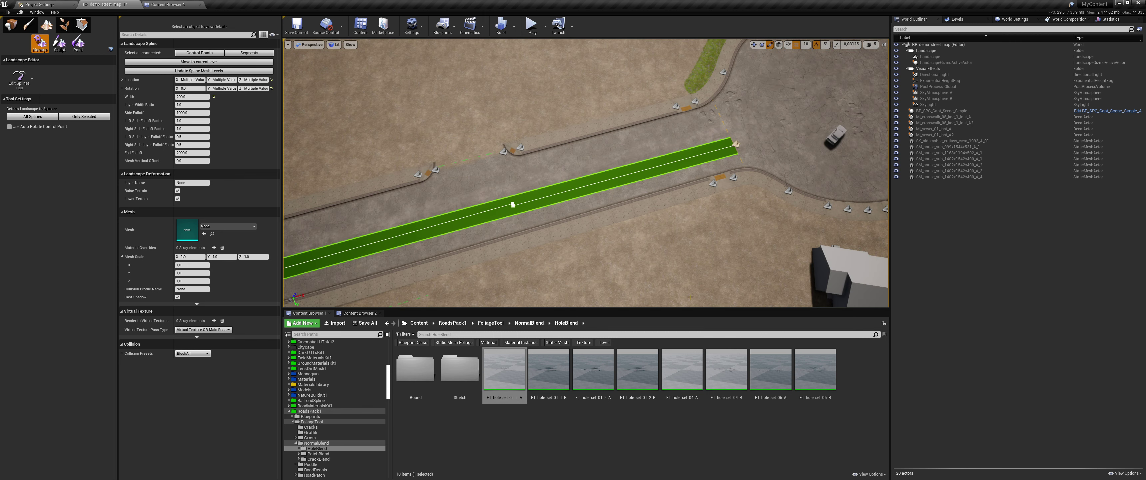
Step: Open the Subdivide_HP folder in RoadsPack1/Meshes/Splines/Roads/Plane
click(452, 322)
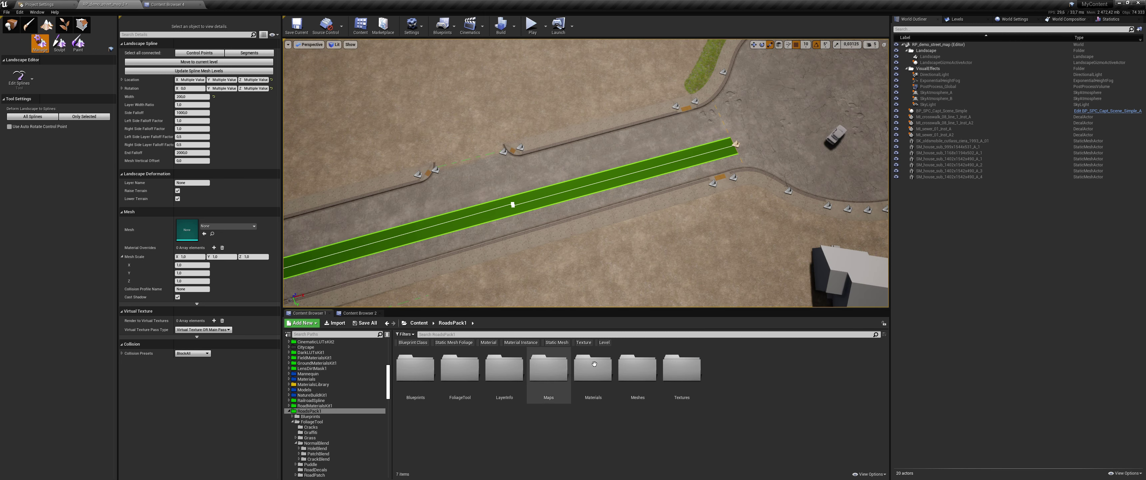
double_click(638, 369)
double_click(551, 368)
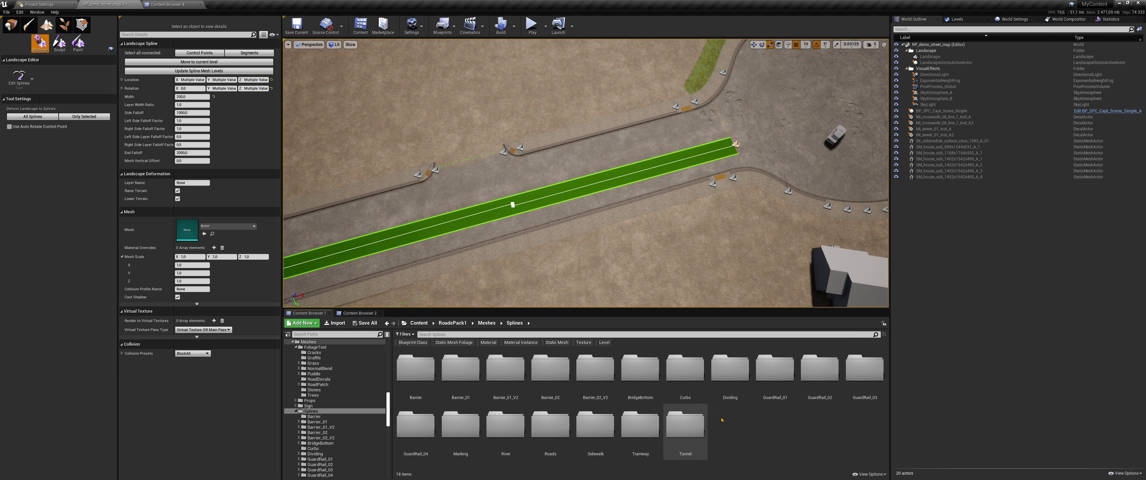
double_click(551, 425)
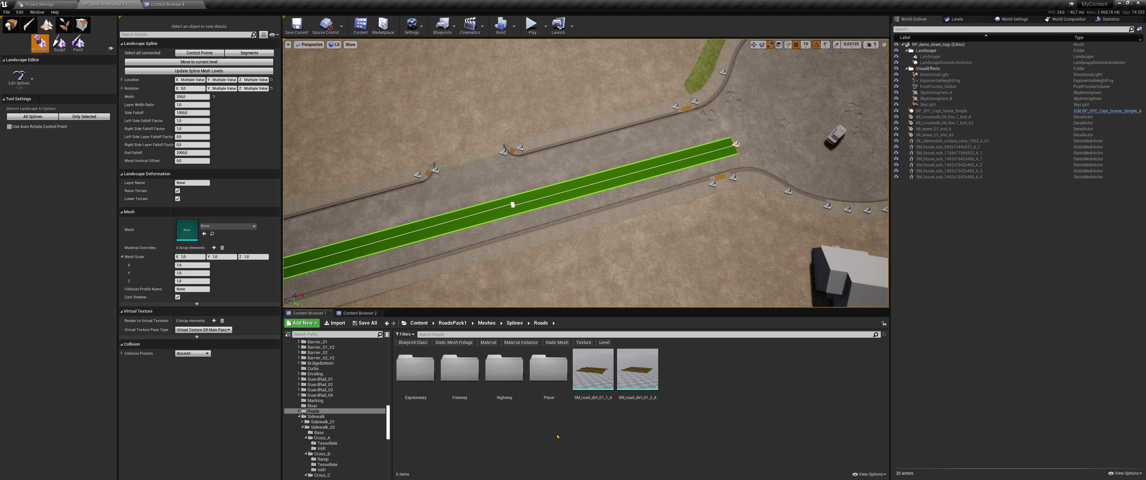
double_click(551, 369)
double_click(415, 367)
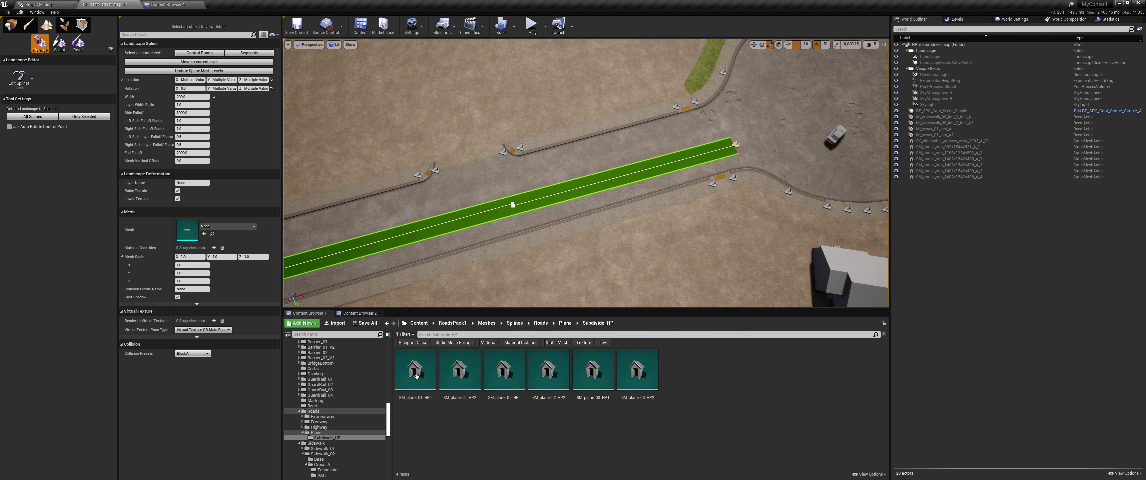
Step: Select the new spline's segments, add one spline mesh entry and assign SM_plane_01_HP2 to it
click(249, 53)
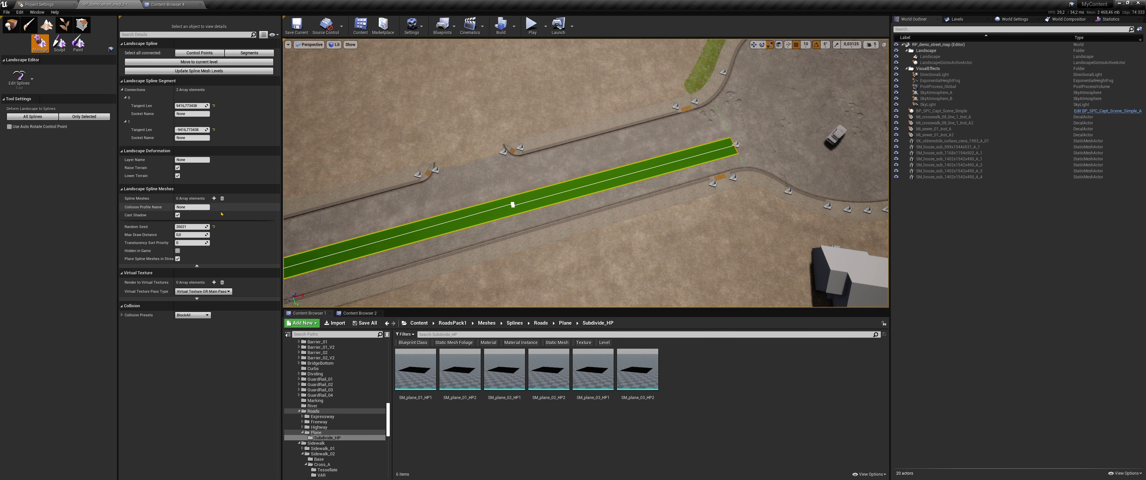
click(214, 199)
click(126, 207)
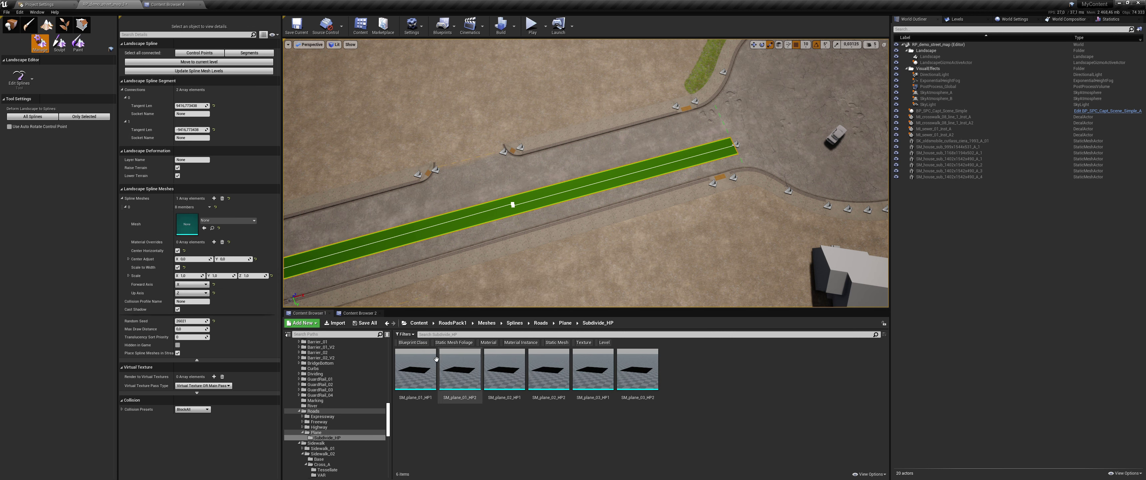
drag(415, 368, 211, 240)
drag(460, 370, 209, 225)
Step: Open the TireTrack folder in RoadsPack1/Materials/Decals/NormalBlend/ForSplinePlane
click(453, 323)
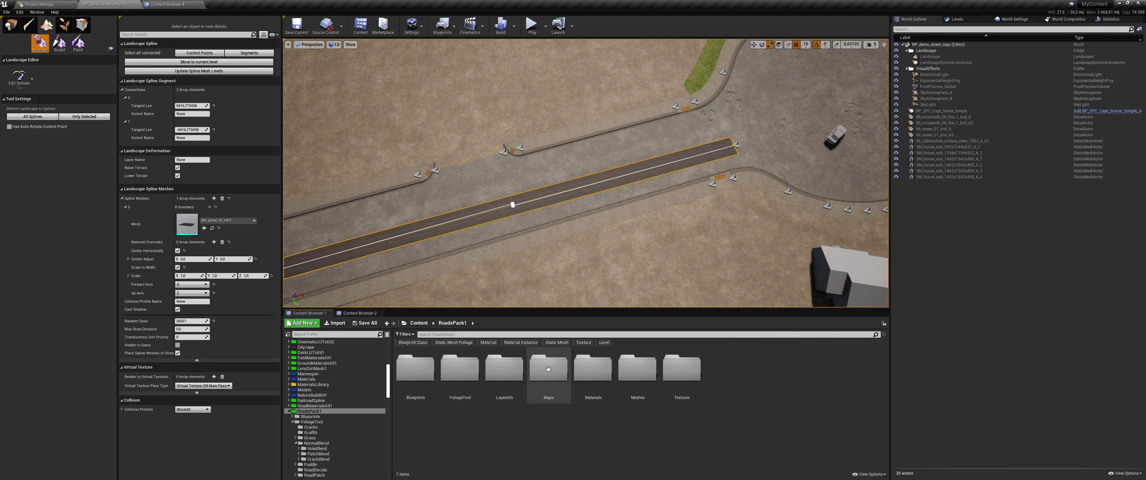
double_click(584, 374)
double_click(461, 371)
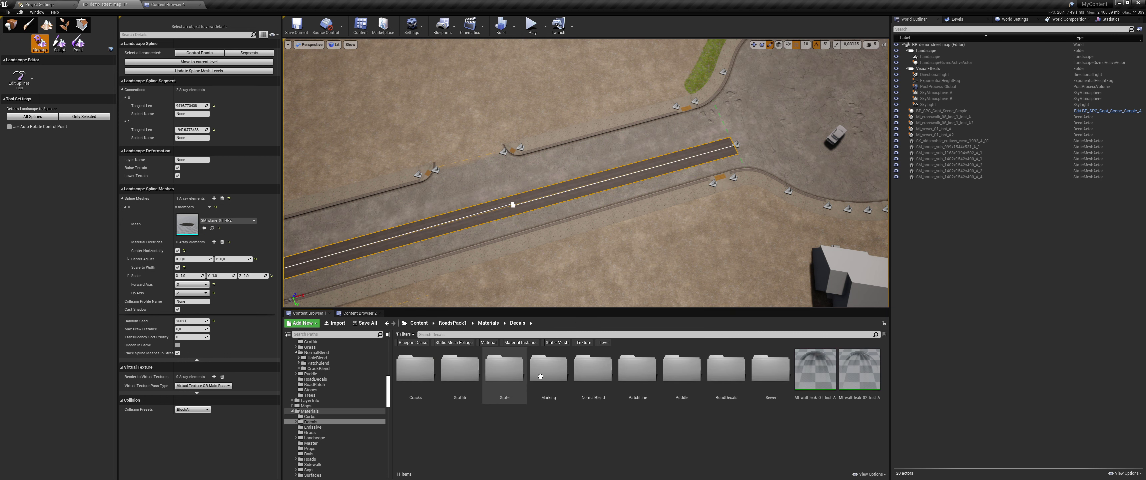
double_click(588, 377)
double_click(549, 370)
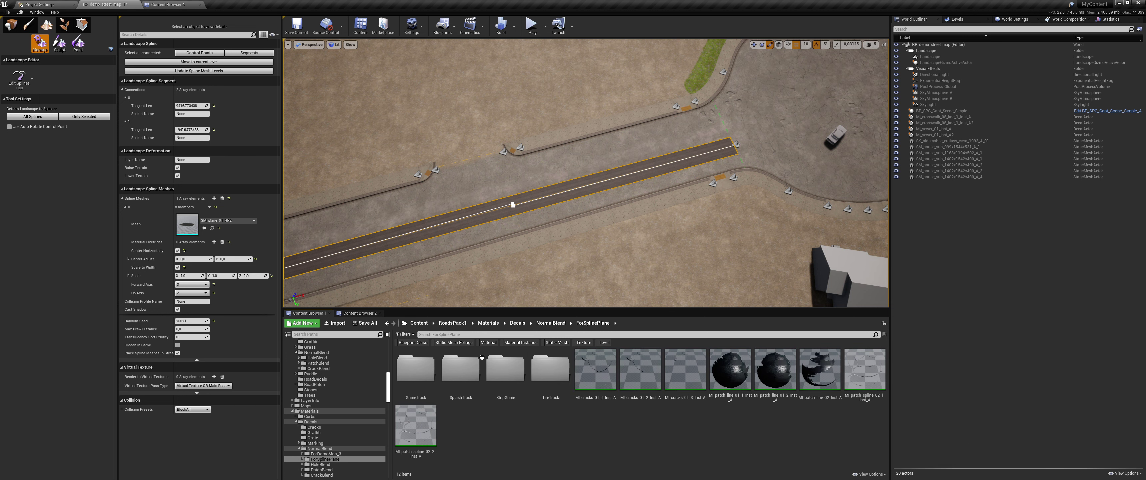
double_click(550, 372)
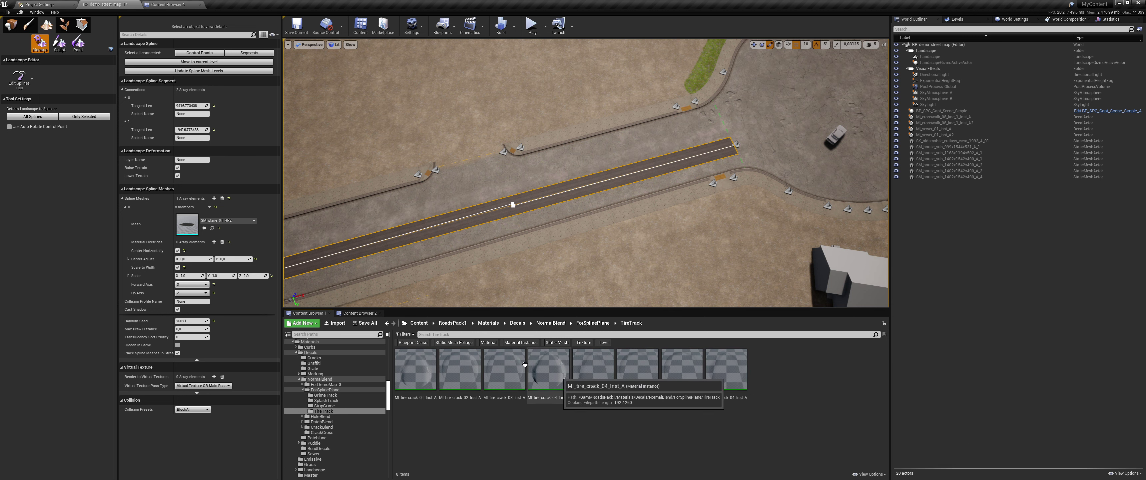
Step: Add a material override to the spline mesh, trying MI_tire_crack_04_Inst_A and settling on MI_tire_track_02_Inst_A
click(214, 242)
drag(548, 369, 187, 259)
key(w)
right_drag(588, 257, 609, 277)
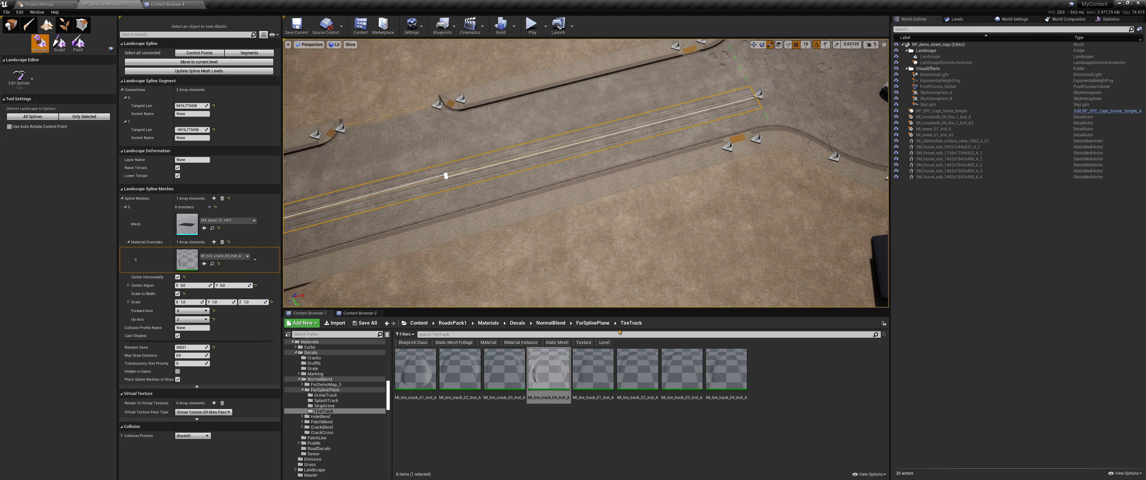
drag(639, 361, 192, 257)
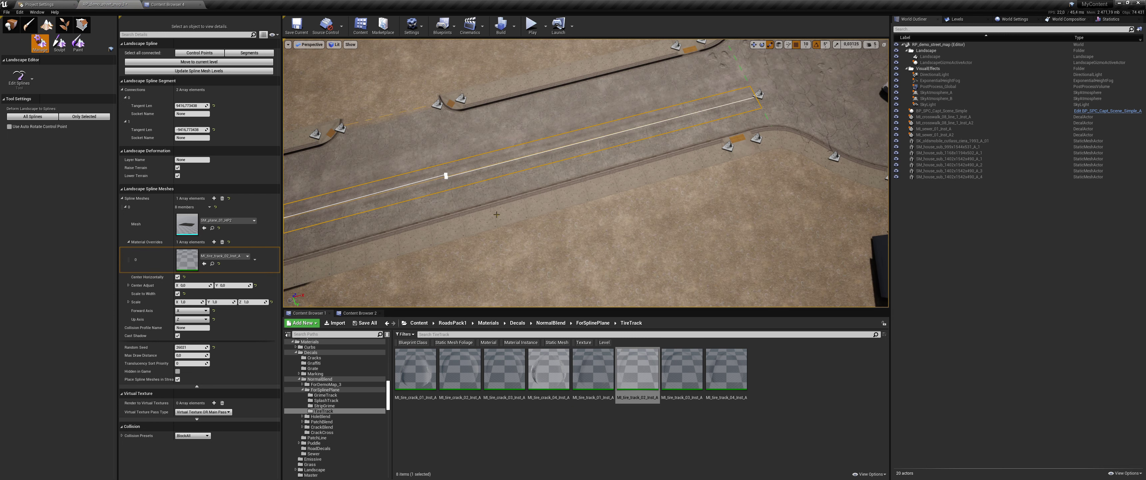
Step: Extend the tire-track spline from its end point near the cul-de-sac entrance into a loop around the parked car
key(s)
key(d)
right_drag(650, 173, 650, 173)
click(616, 133)
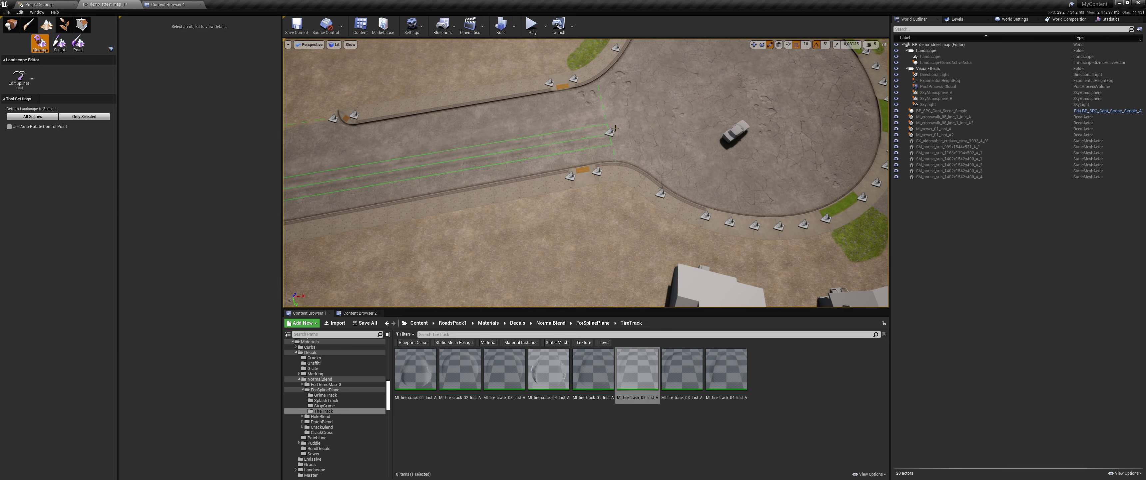
click(614, 132)
click(26, 117)
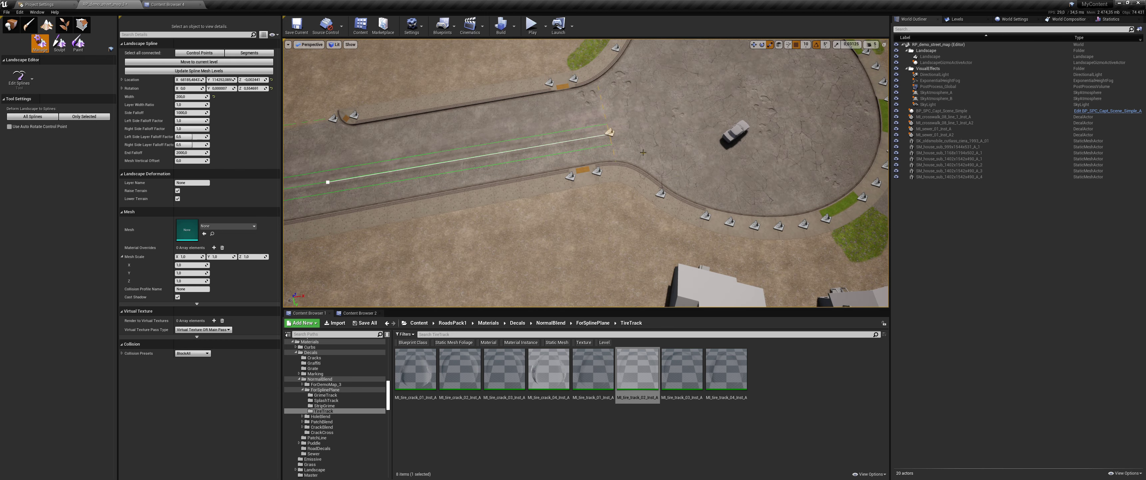
key(s)
right_drag(653, 146, 652, 145)
key(w)
click(801, 380)
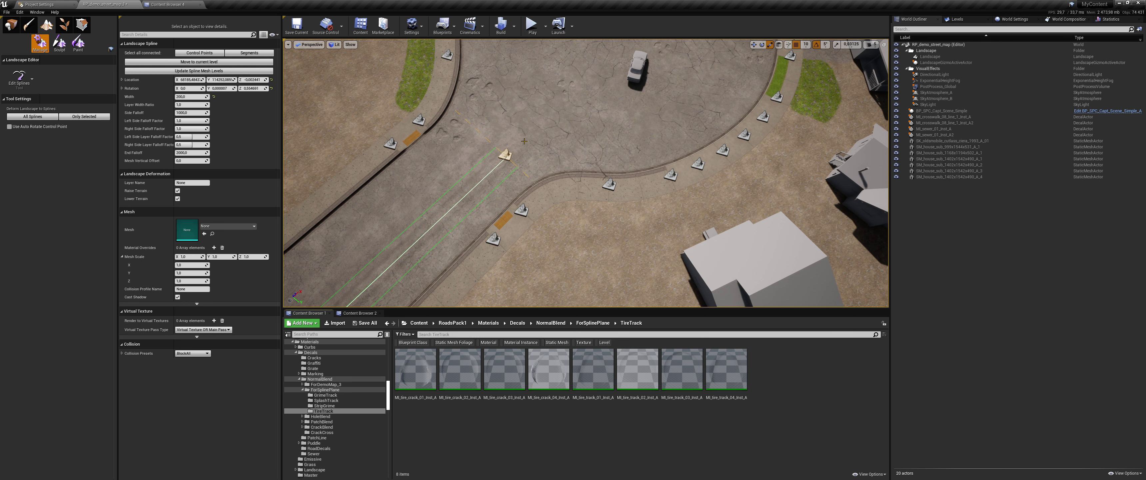
ctrl+click(577, 139)
ctrl+click(619, 136)
ctrl+click(720, 80)
right_drag(720, 79, 720, 79)
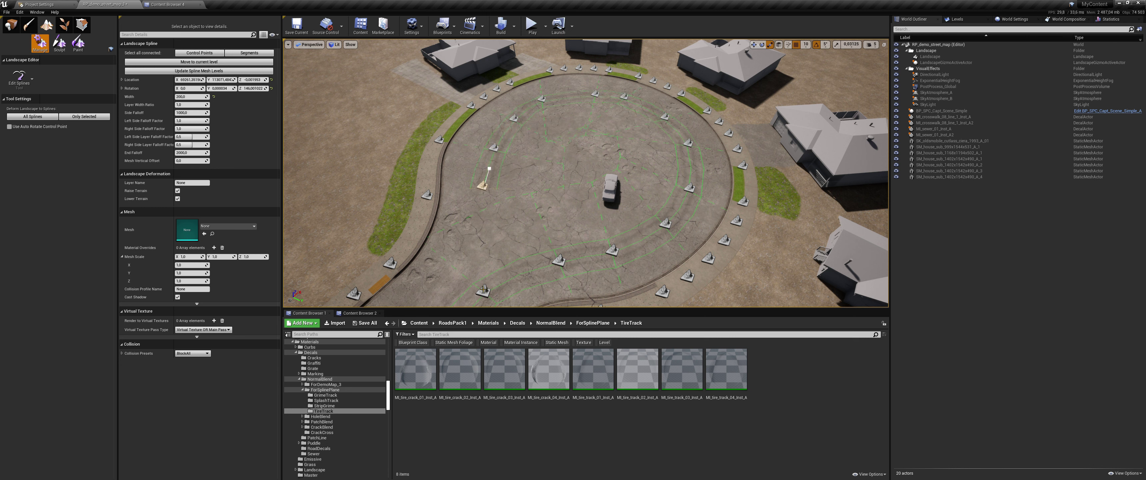
Step: Branch one tire-track spline through the middle of the cul-de-sac and another from the loop toward the house driveway
click(559, 261)
ctrl+click(530, 167)
ctrl+click(550, 126)
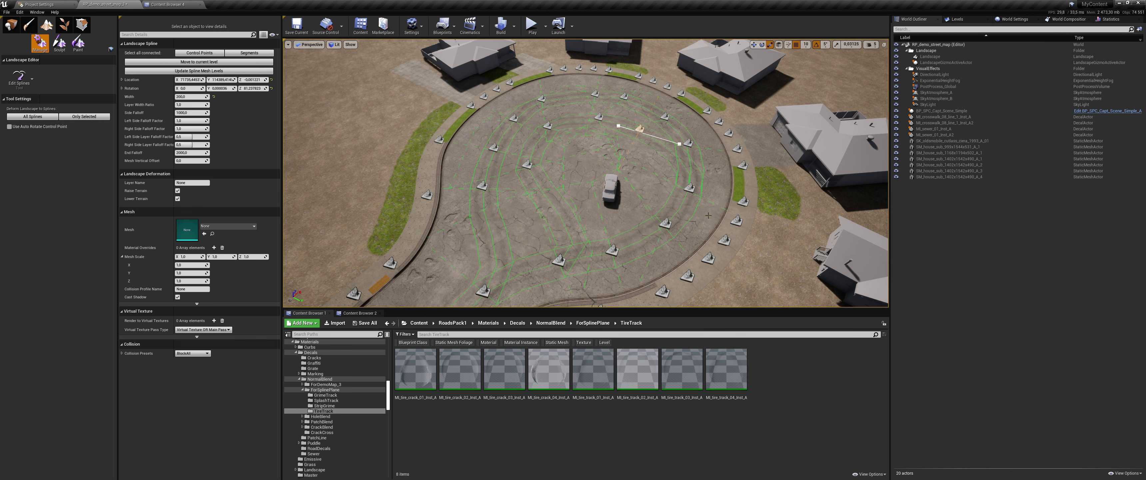
right_drag(523, 132, 656, 144)
click(540, 207)
ctrl+click(462, 136)
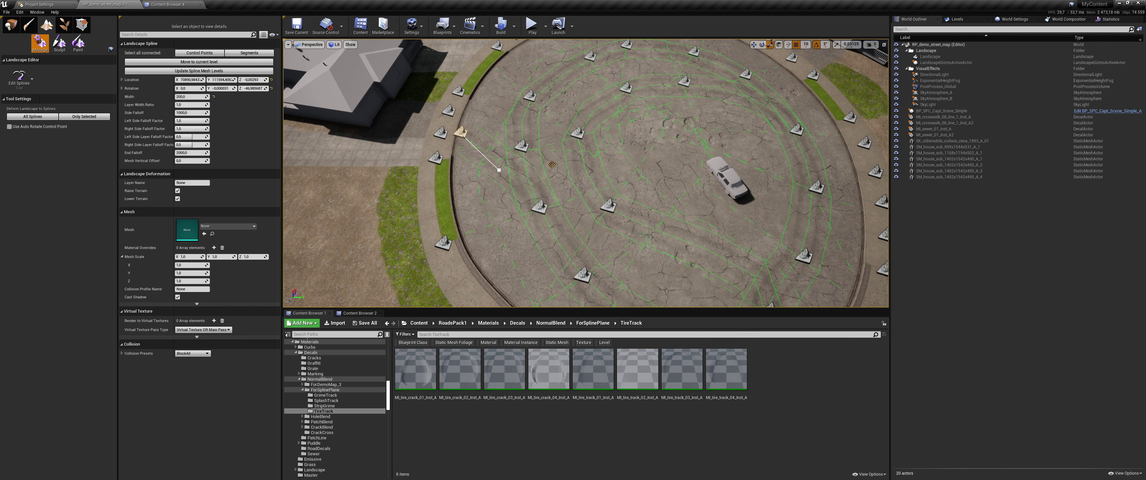
Step: Add a tire-track spline point on the loop beside the parked car, then rotate and shift it to smooth the curve
click(536, 97)
right_drag(628, 129, 748, 133)
click(475, 279)
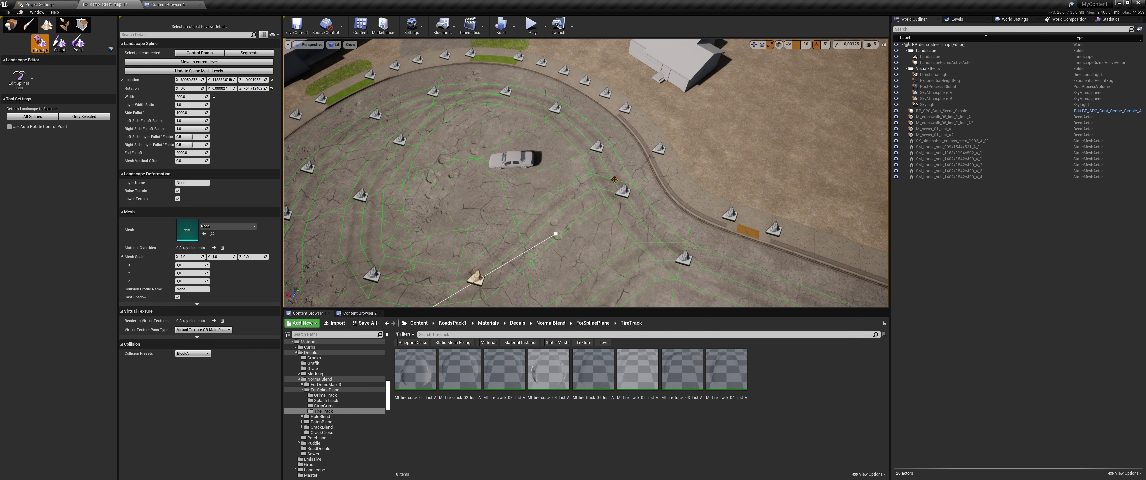
click(596, 146)
ctrl+click(585, 101)
key(e)
drag(581, 128, 569, 126)
key(w)
drag(590, 90, 590, 84)
right_drag(490, 153, 512, 168)
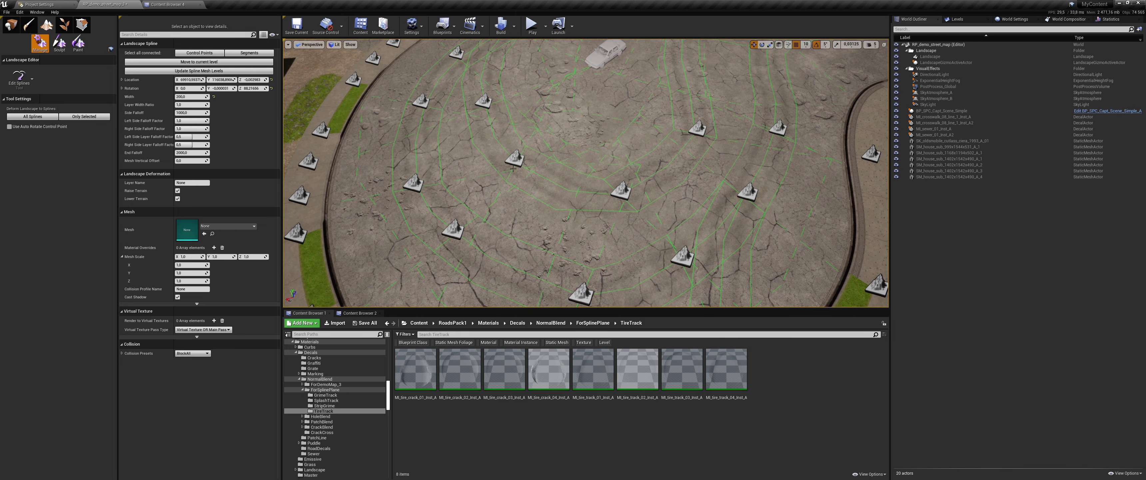
Step: Check the tire tracks without editor overlays and rotate control points on the inner loop so the tracks curve smoothly
key(e)
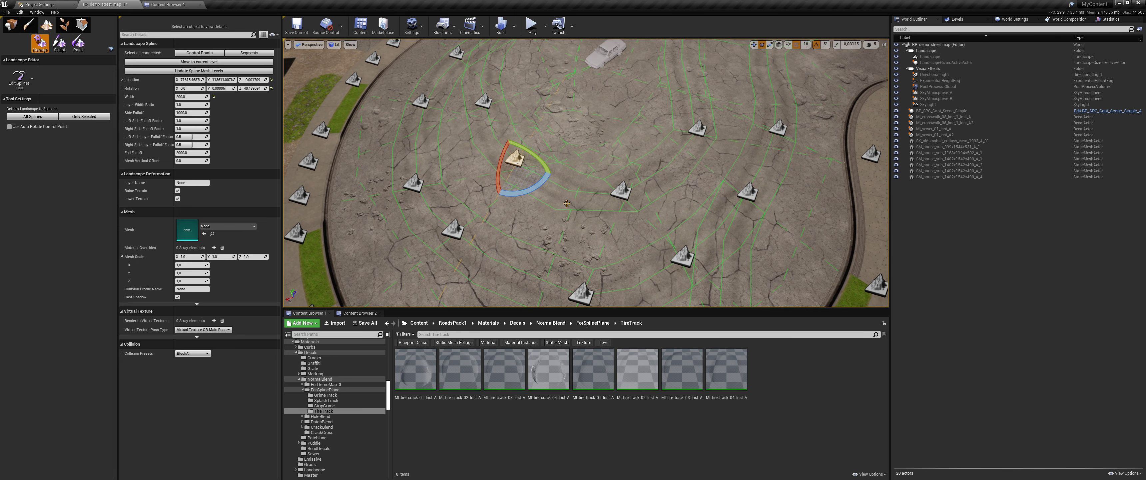
right_drag(567, 203, 571, 208)
key(g)
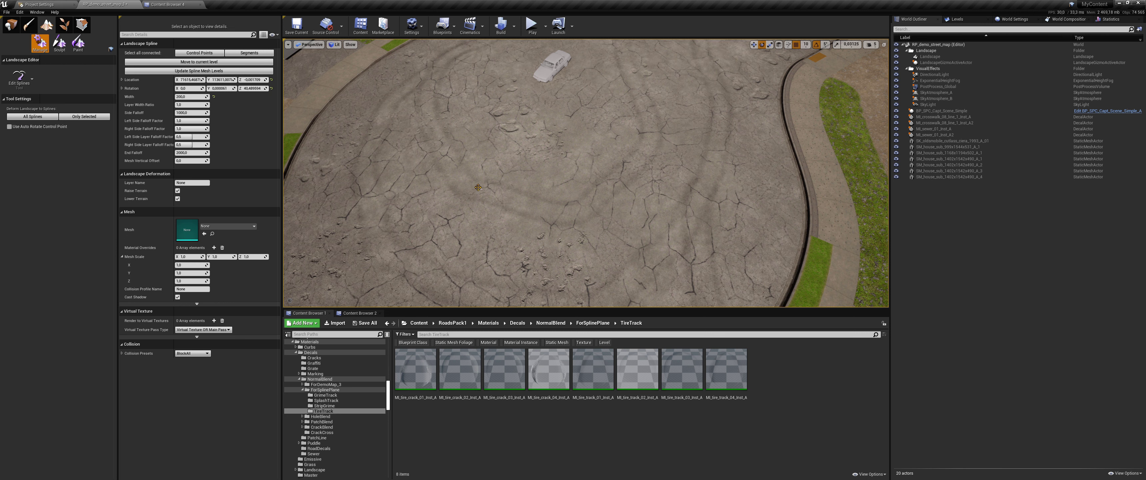
click(501, 199)
key(g)
click(478, 183)
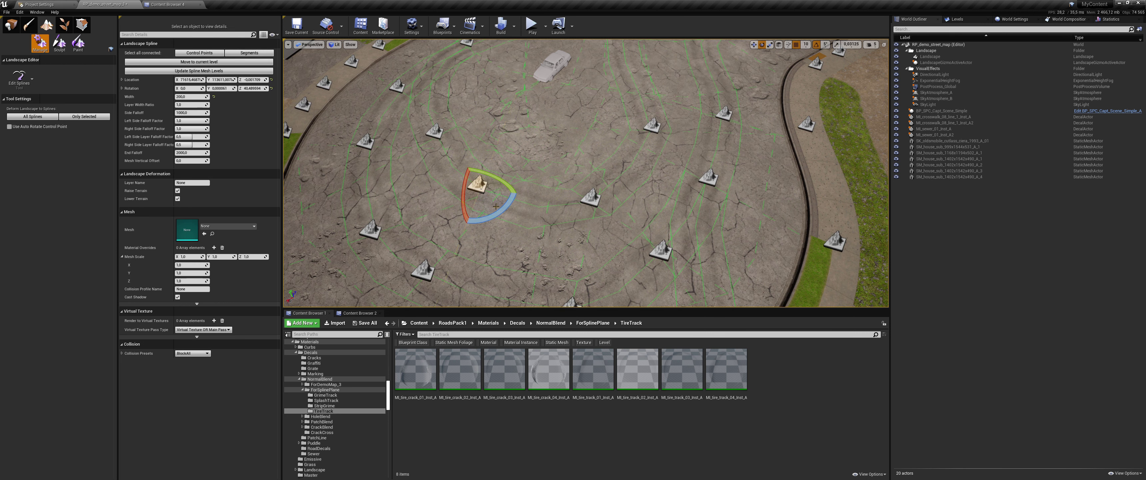
click(591, 196)
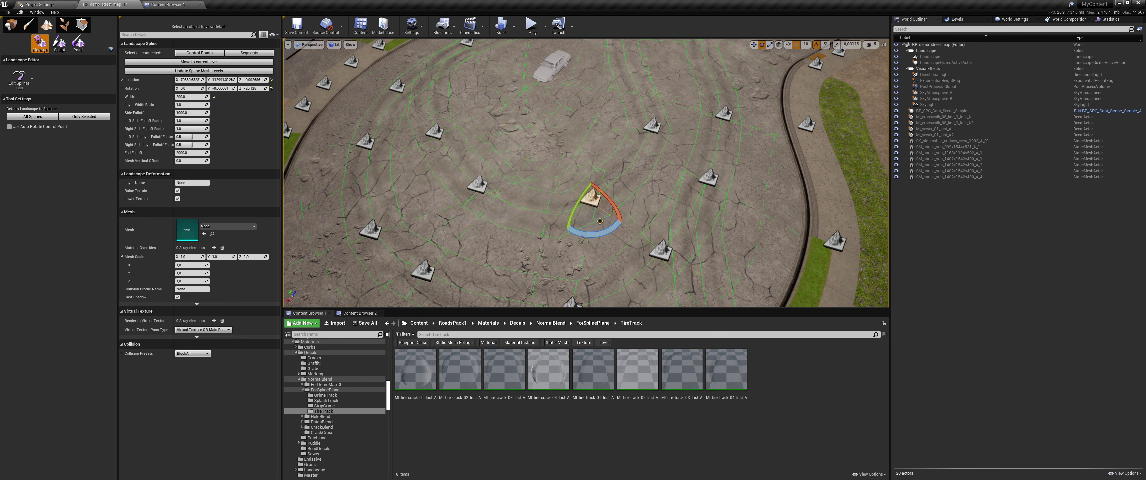
drag(574, 229, 578, 230)
click(652, 126)
drag(629, 154, 636, 155)
Step: Rotate the tire-track control point nearest the cul-de-sac's house-side rim and move it slightly outward
click(709, 177)
right_drag(709, 178, 680, 182)
key(s)
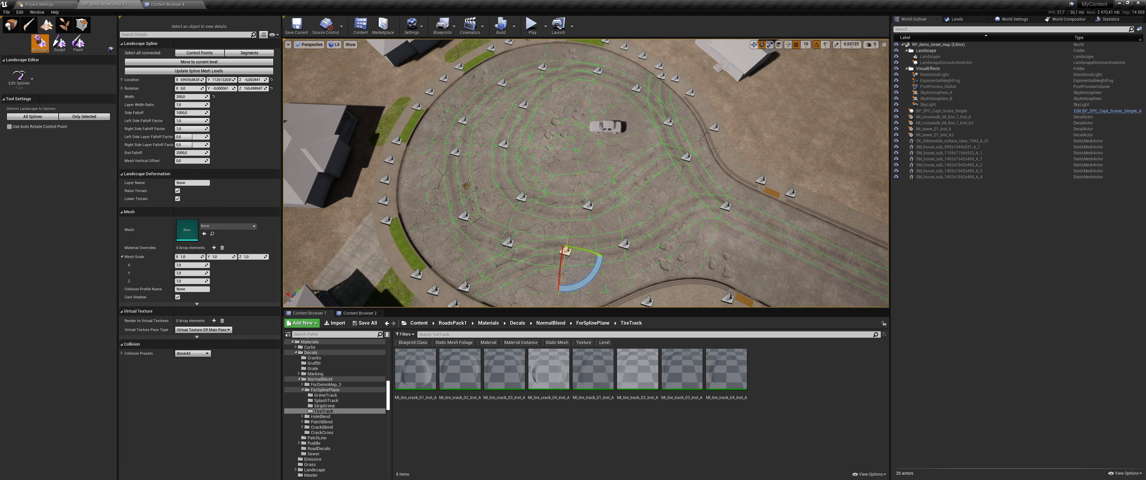
click(455, 152)
drag(469, 166, 465, 183)
key(w)
key(e)
key(w)
drag(436, 154, 433, 154)
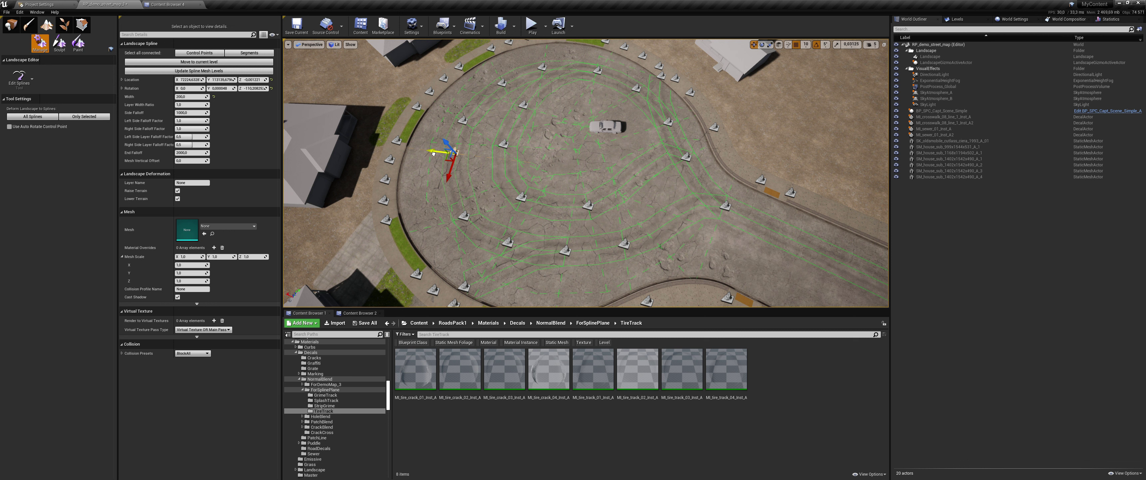
Step: Rotate the next outer-loop control point to follow the curb, and shift the neighboring inner-loop point inward
click(463, 213)
key(e)
drag(490, 243, 444, 228)
key(w)
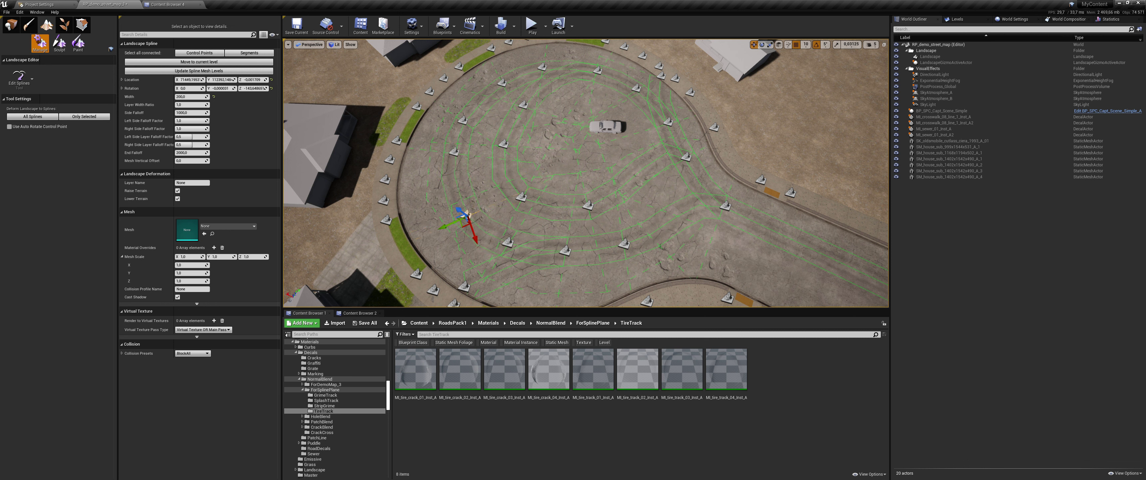
click(522, 199)
drag(531, 182, 535, 174)
Step: Nudge two more tire-track control points on the house side of the loop to even out the curve
right_drag(683, 155, 652, 122)
click(558, 173)
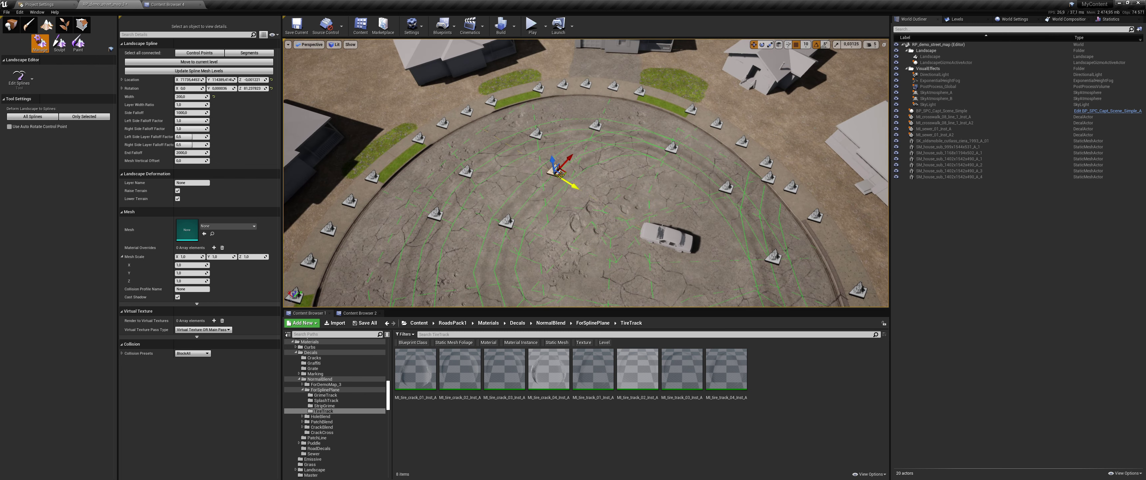
drag(573, 186, 558, 184)
click(509, 218)
drag(528, 231, 518, 228)
Step: Rotate the tire-track control point at the cul-de-sac entrance to align it with the tracks around the car
right_drag(625, 197, 686, 180)
click(615, 183)
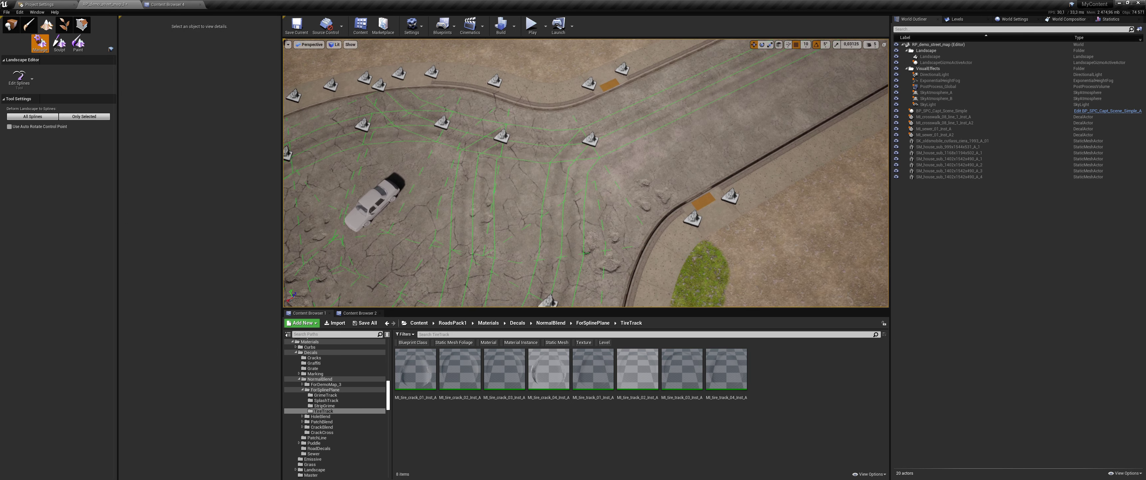
click(502, 136)
key(e)
drag(468, 142, 478, 172)
click(449, 194)
Step: Enable Use Auto Rotate Control Point and lay a tire-track spline along the road to the first driveway opening
right_drag(450, 194, 391, 193)
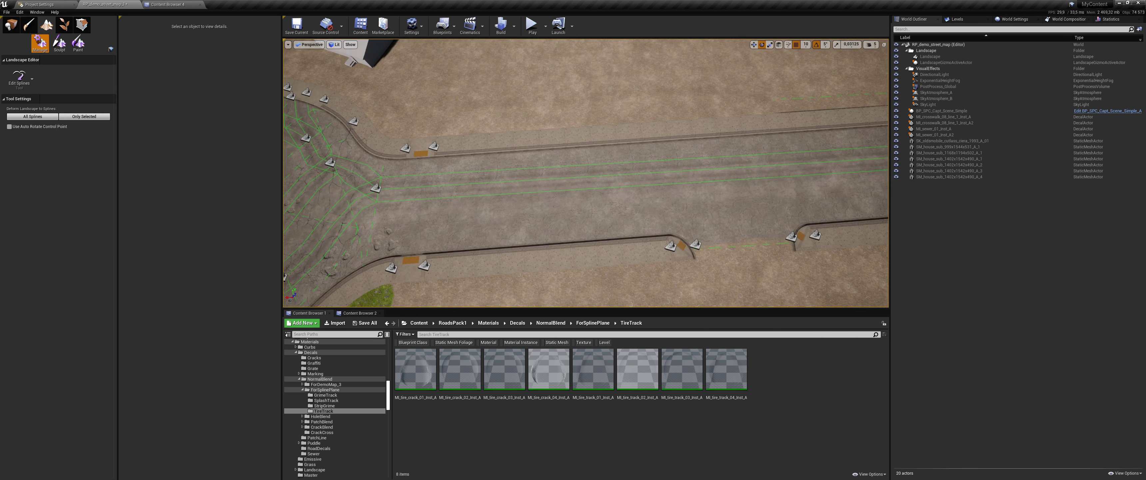
click(375, 188)
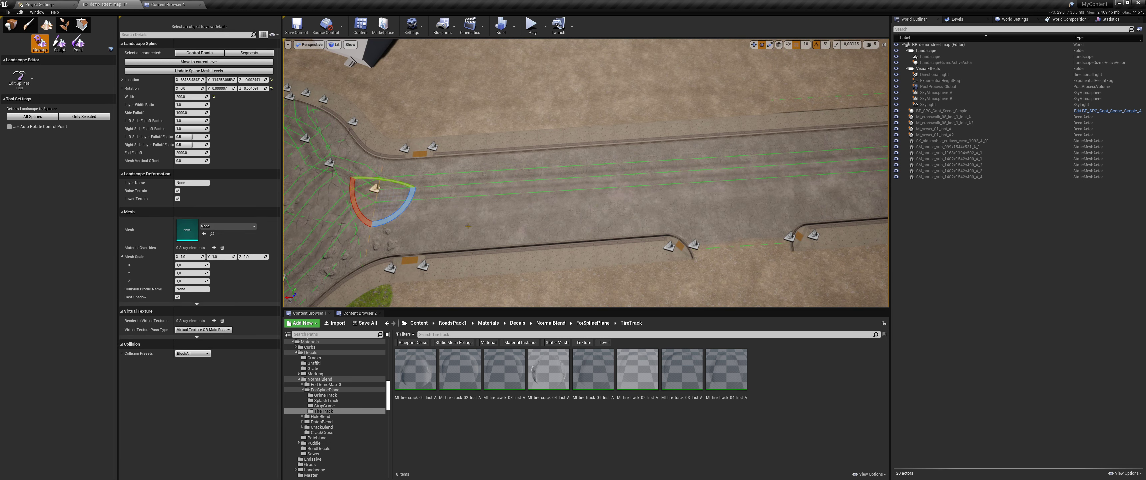
click(10, 126)
key(r)
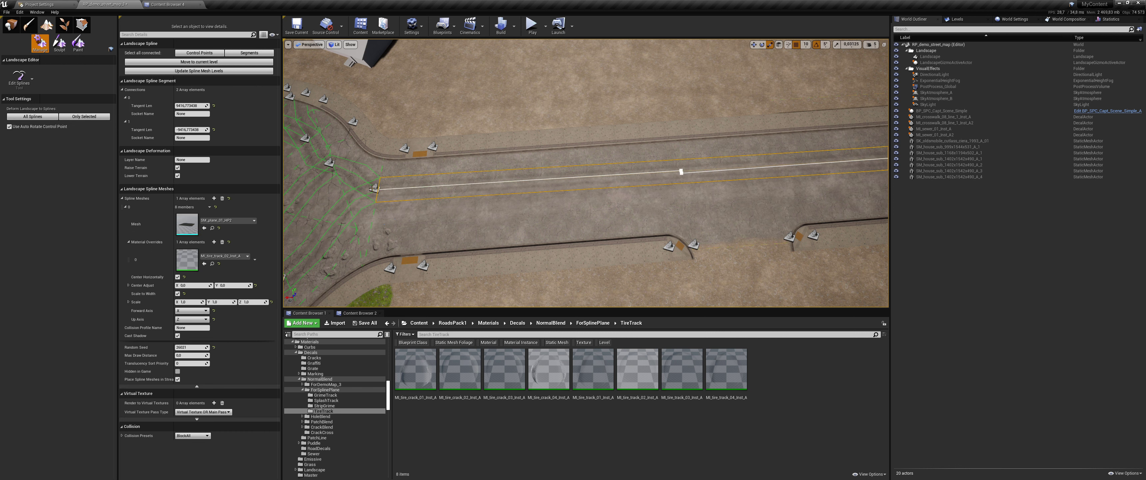
ctrl+click(498, 221)
ctrl+click(614, 213)
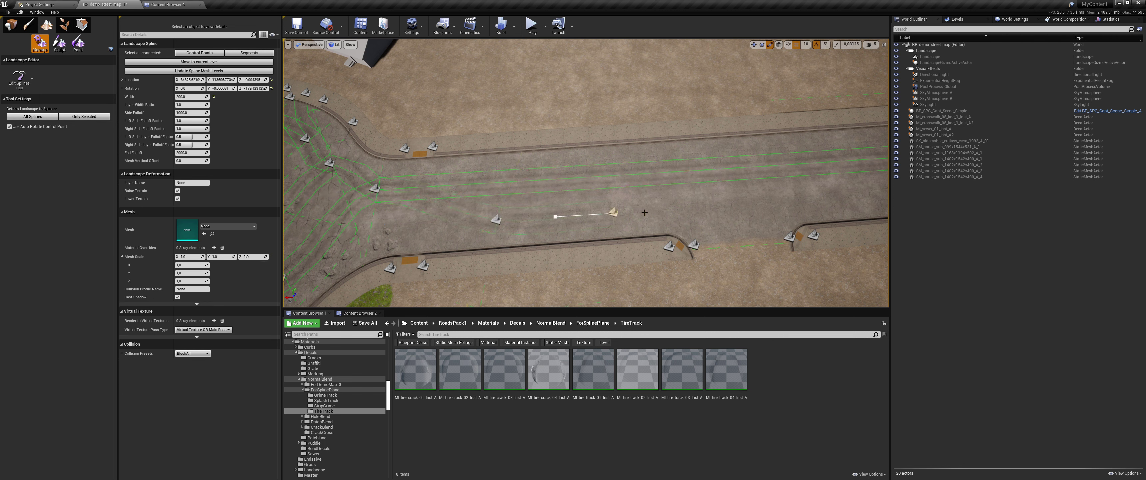
ctrl+click(727, 235)
Step: Lay further tire-track spline points down the road past the driveway and branch a track into the driveway opening
middle_drag(694, 258, 832, 256)
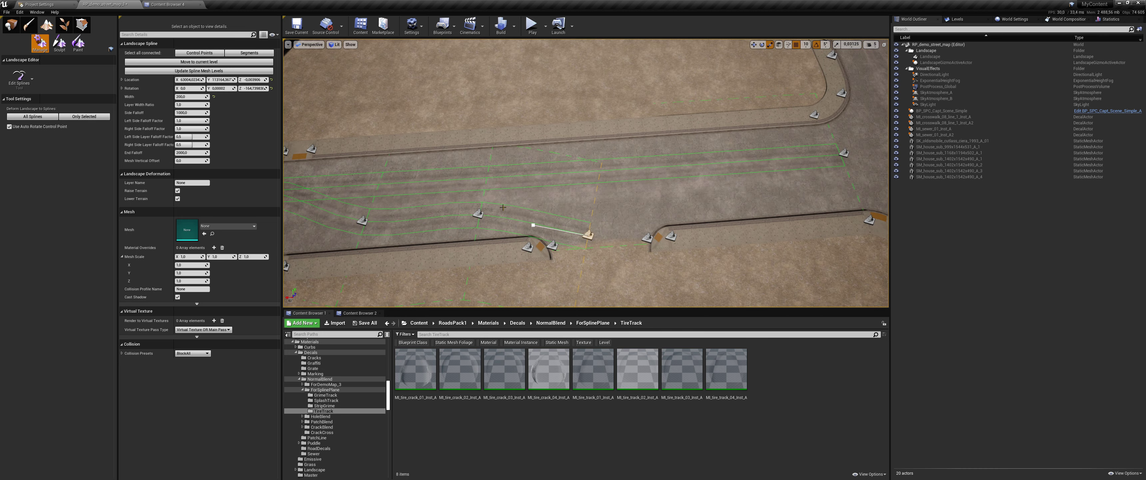
ctrl+click(705, 196)
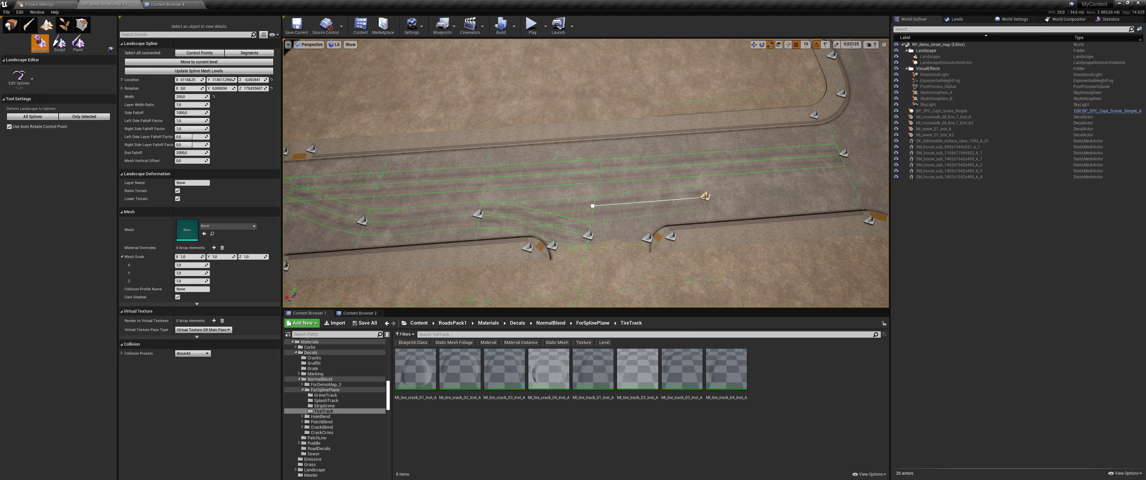
ctrl+click(850, 187)
ctrl+click(630, 236)
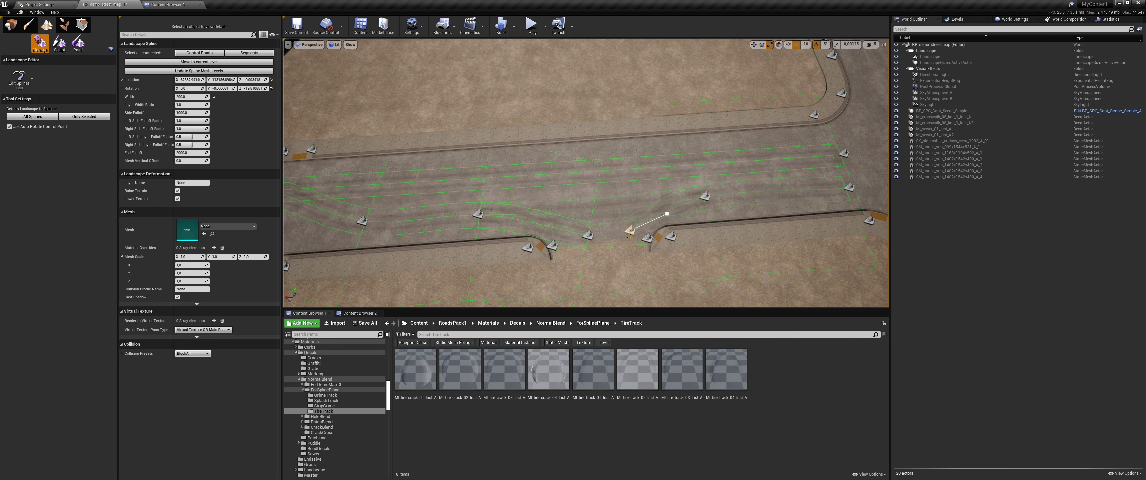
ctrl+click(606, 255)
click(587, 213)
right_drag(586, 212, 468, 198)
Step: Override two adjoining loop segments near the car with MI_strip_grime_04_1_Inst_A, trying MI_tire_track_03_Inst_A on the first
right_drag(680, 208, 610, 213)
click(644, 210)
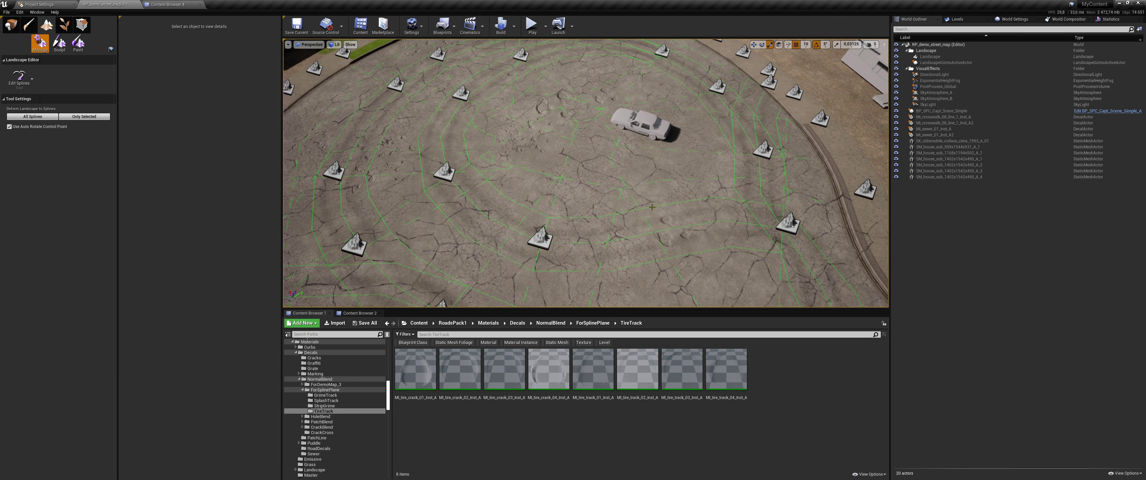
click(652, 207)
drag(690, 381, 192, 257)
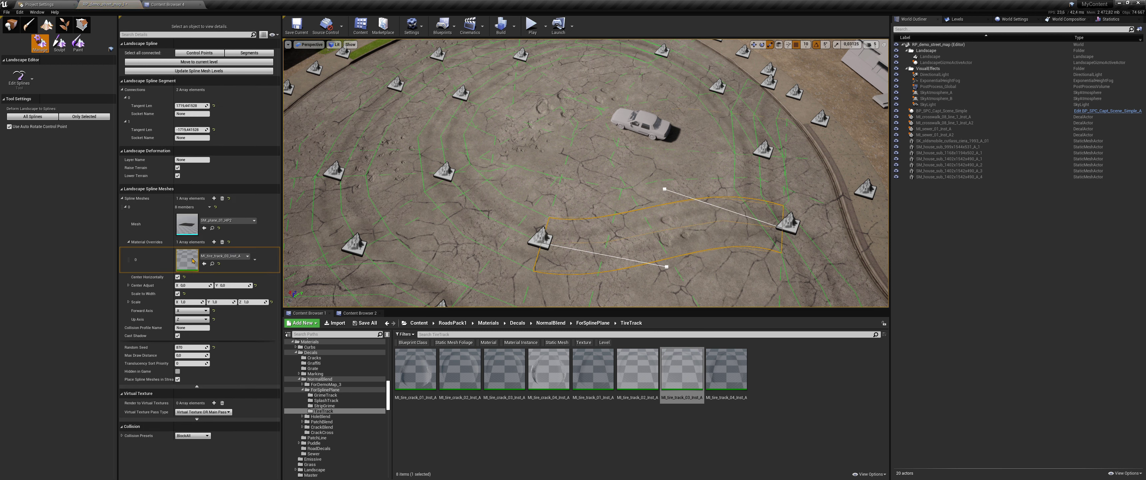
click(325, 405)
drag(730, 425, 188, 260)
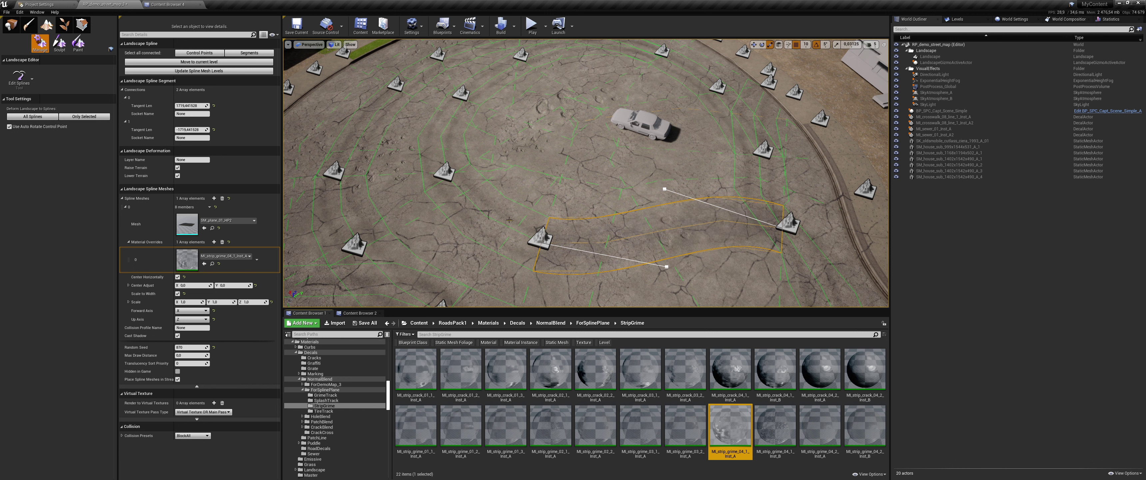
click(486, 223)
drag(731, 425, 222, 273)
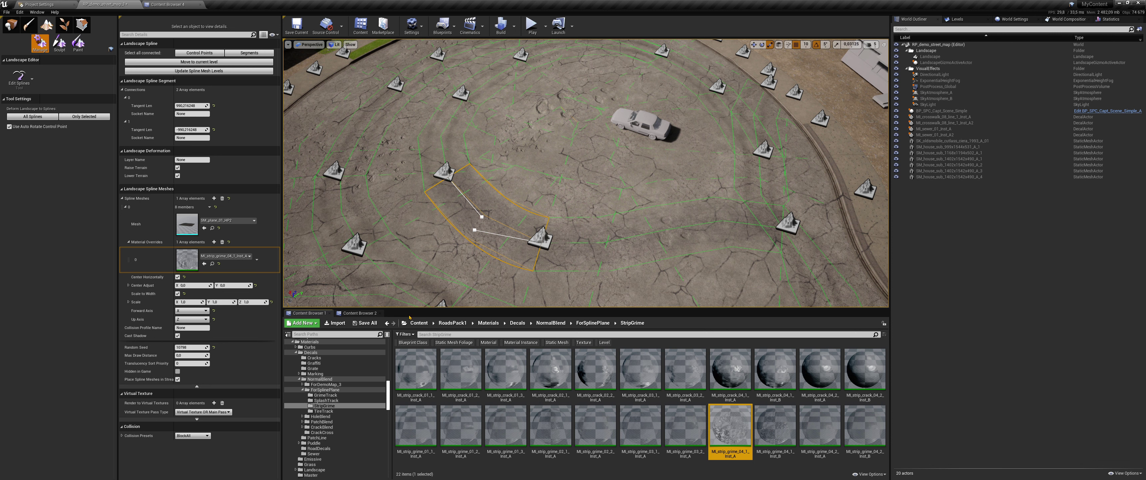
Step: Look through the NormalBlend, ForSplinePlane and ForDemoMap_3 folders for other spline decal materials
click(319, 379)
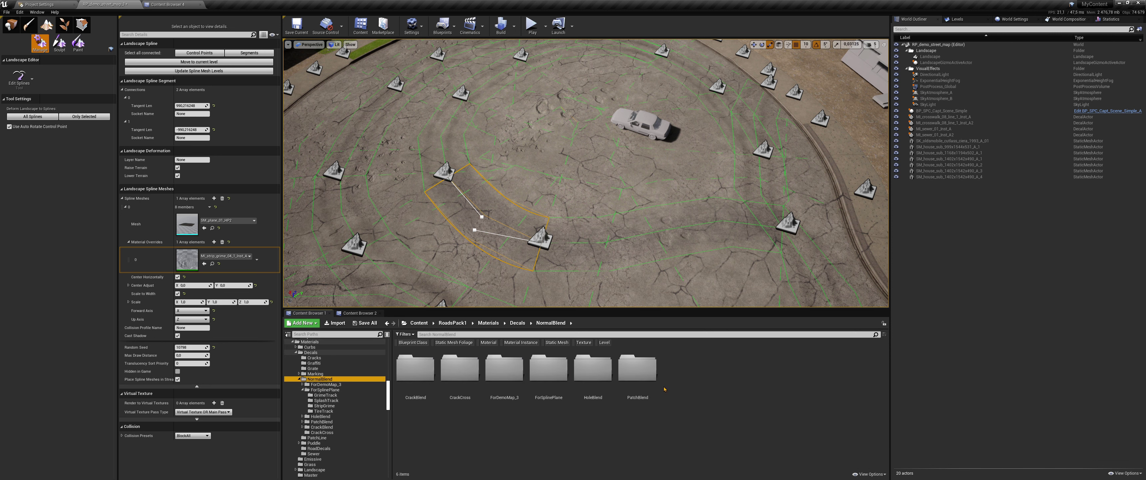
double_click(549, 368)
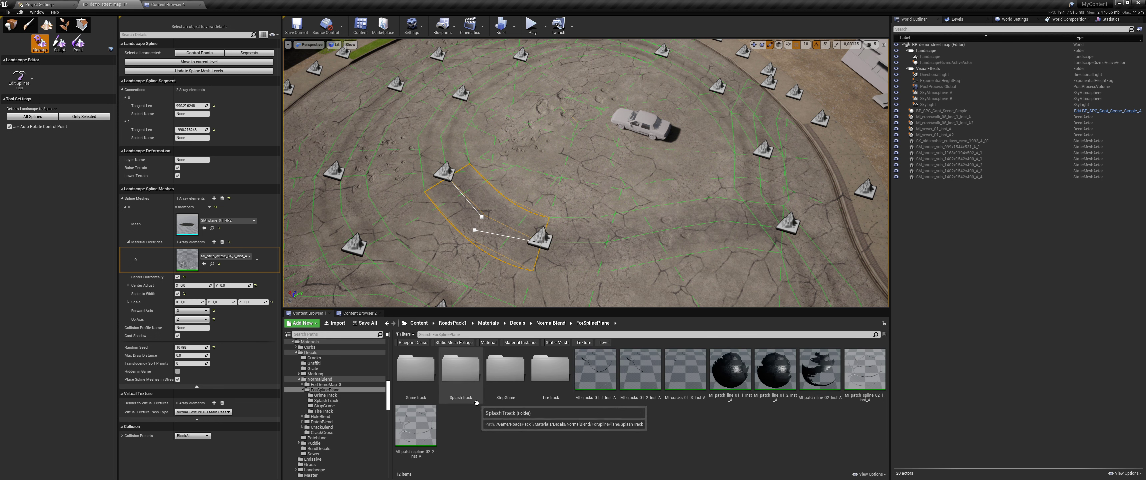
double_click(432, 388)
key(alt+Left)
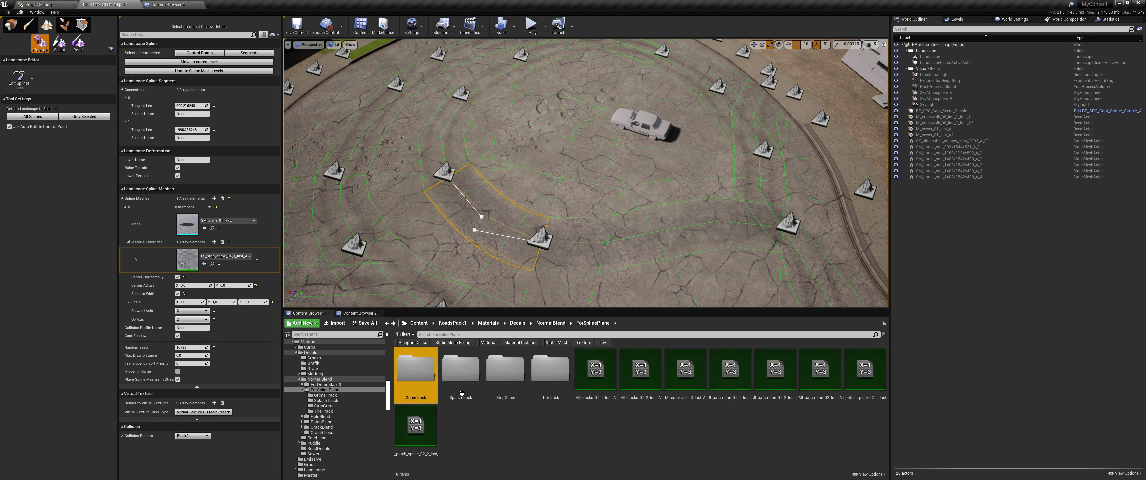
key(alt+Left)
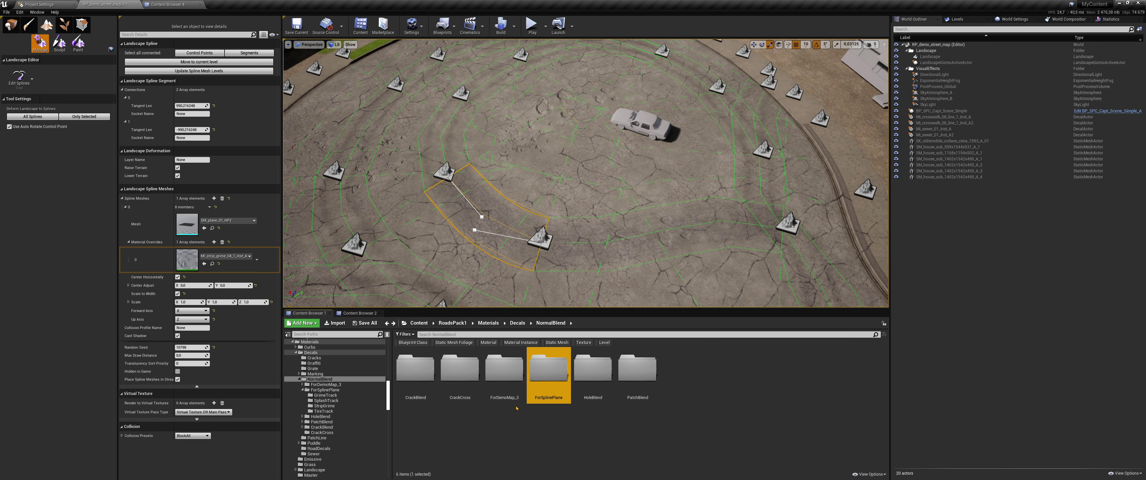
double_click(517, 400)
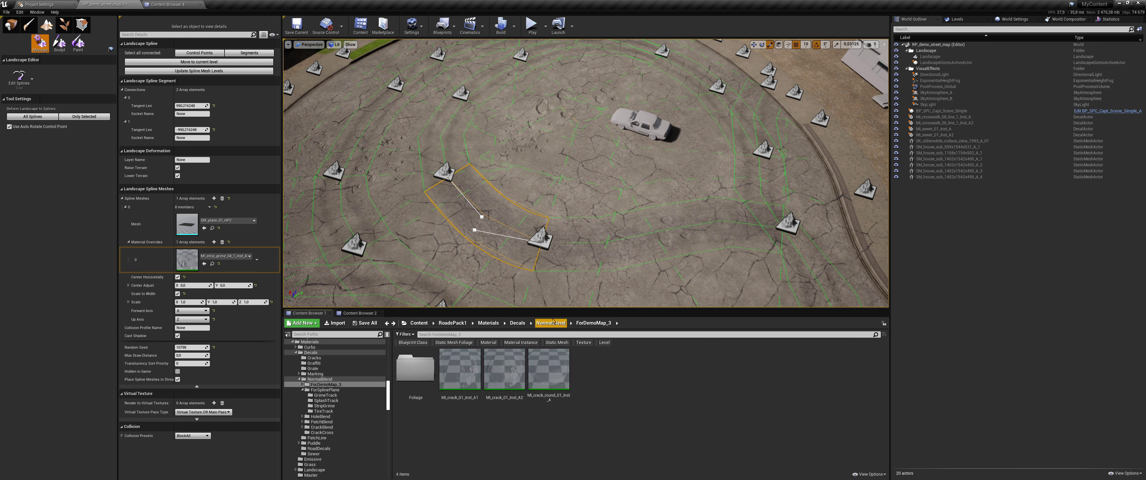
click(516, 323)
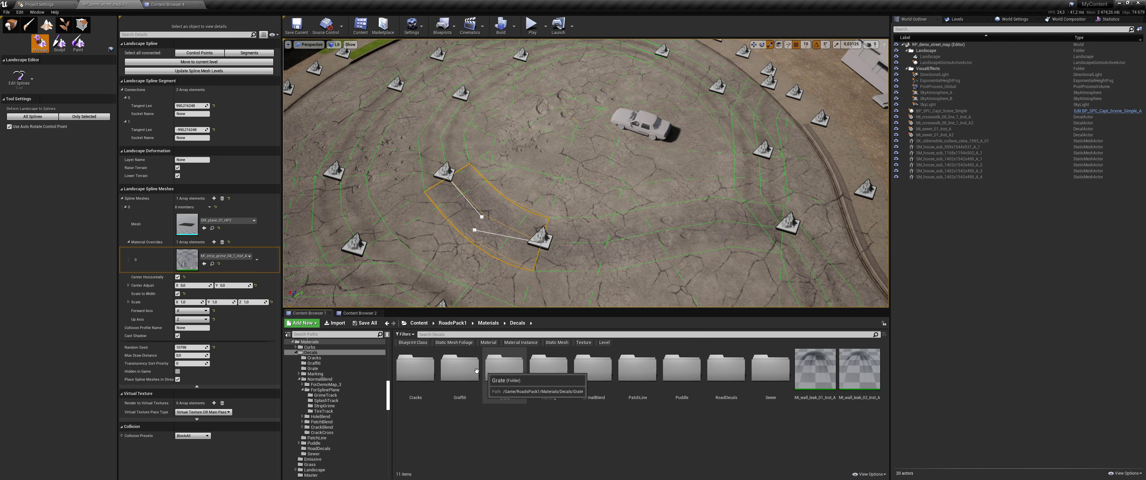
Step: Browse the Puddle decal folders and apply MI_puddle_track_02_Inst_A from ForSplinePlane to the selected loop segment
double_click(682, 370)
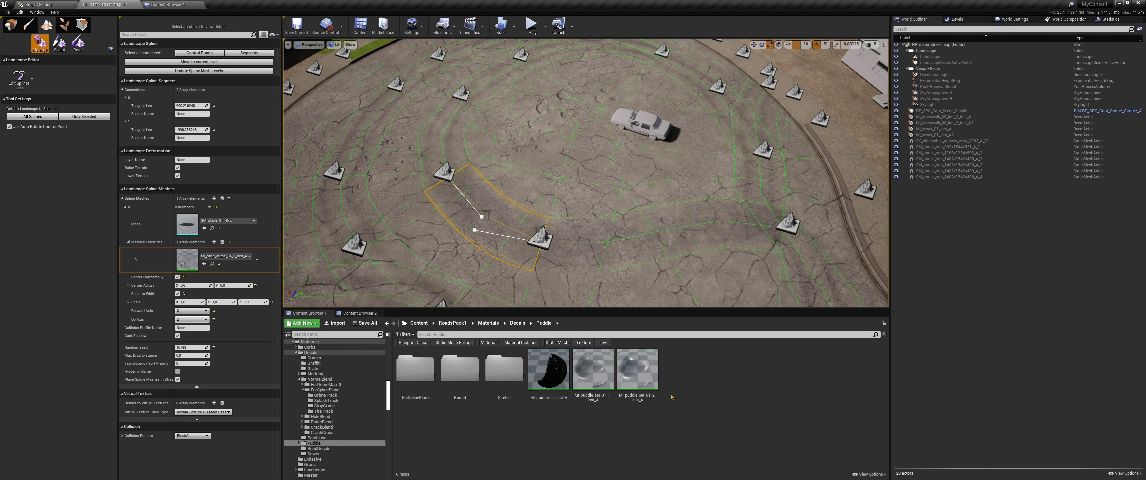
double_click(472, 375)
key(alt+Left)
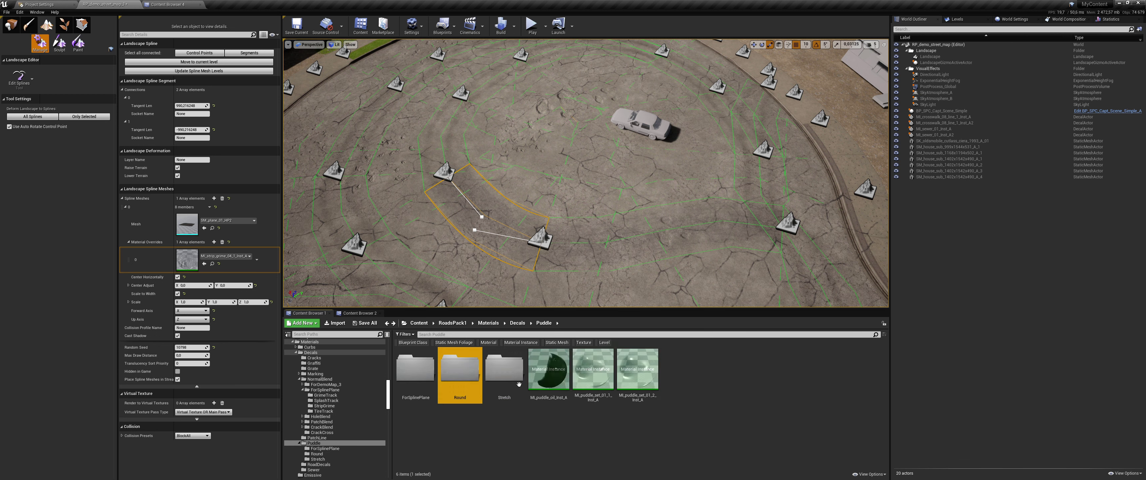
double_click(507, 390)
key(alt+Left)
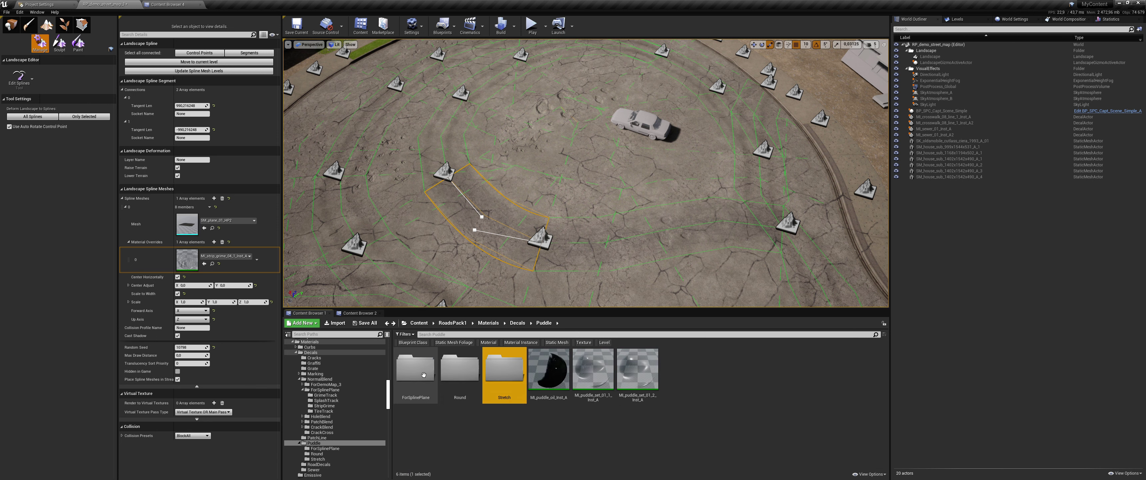
double_click(420, 383)
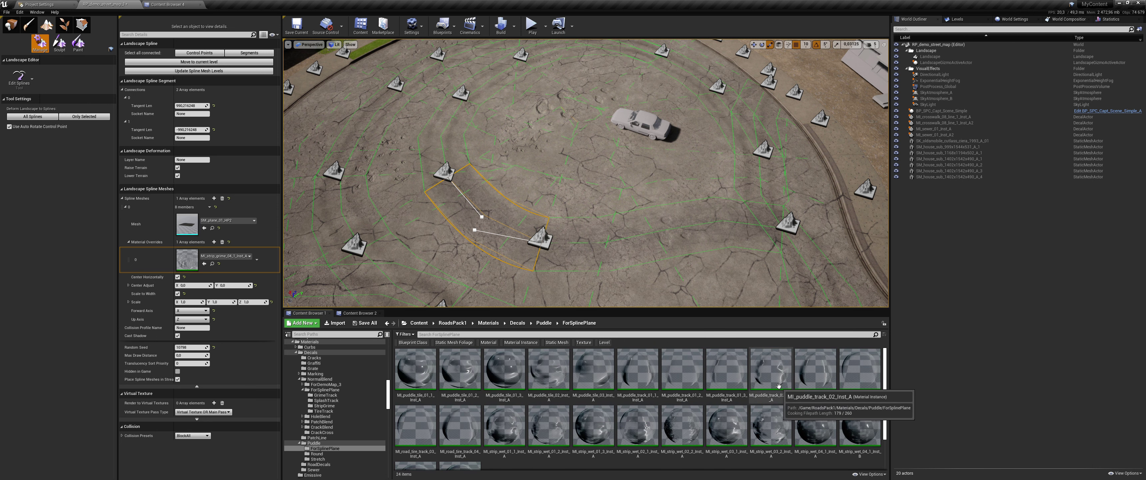
drag(771, 370, 182, 262)
Step: Override the material of the adjoining segment farther along the loop with MI_road_tire_track_01_Inst_A
right_drag(525, 191, 546, 152)
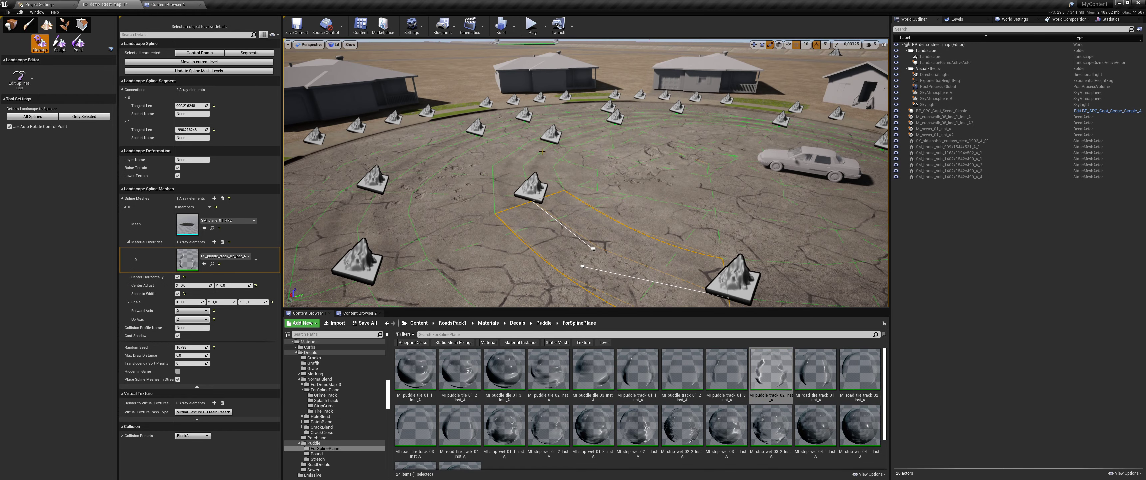
click(550, 151)
click(525, 166)
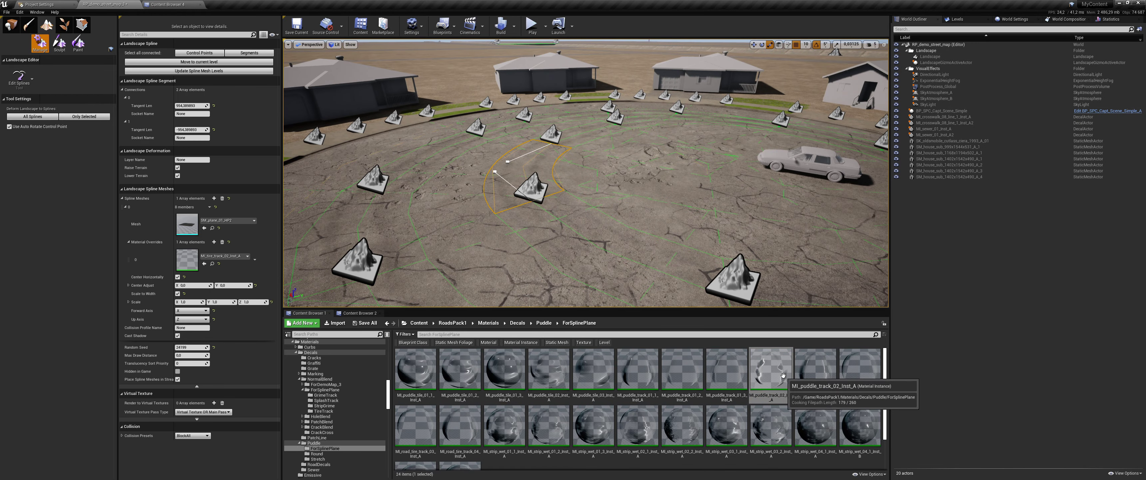
drag(817, 373, 189, 260)
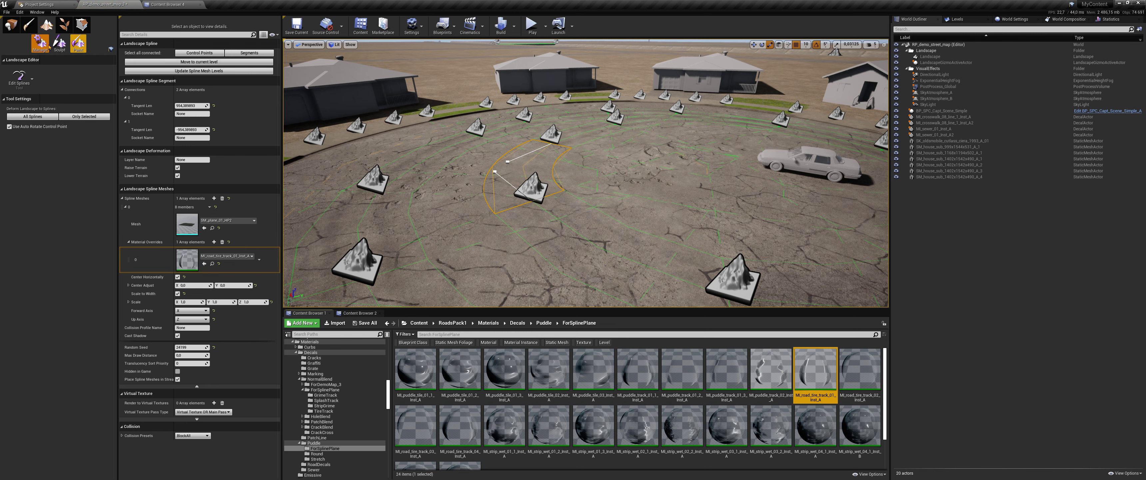
Step: Replace the material override of the puddle-track loop segment near the car with MI_road_tire_track_02_Inst_A and check the road surface
click(12, 25)
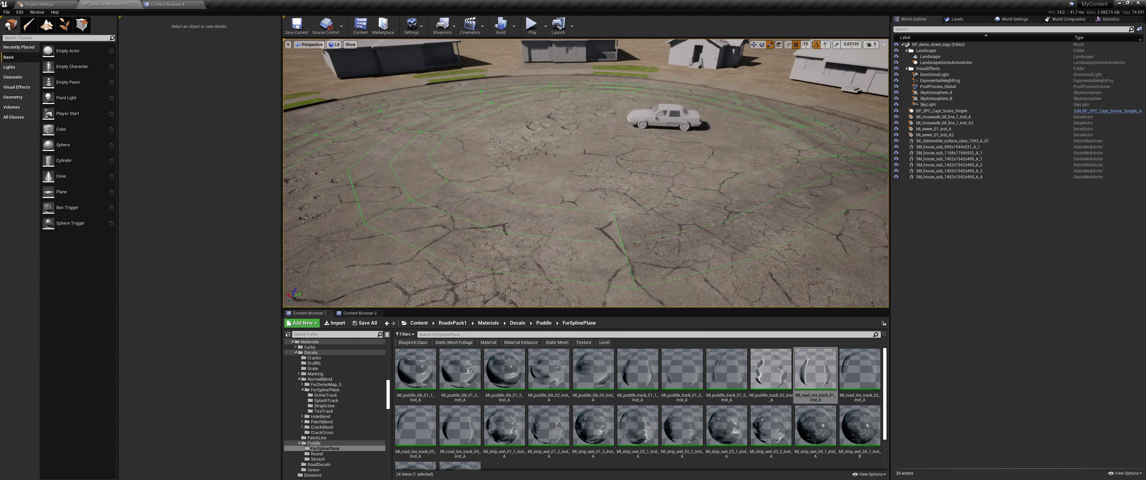
right_drag(328, 127, 301, 147)
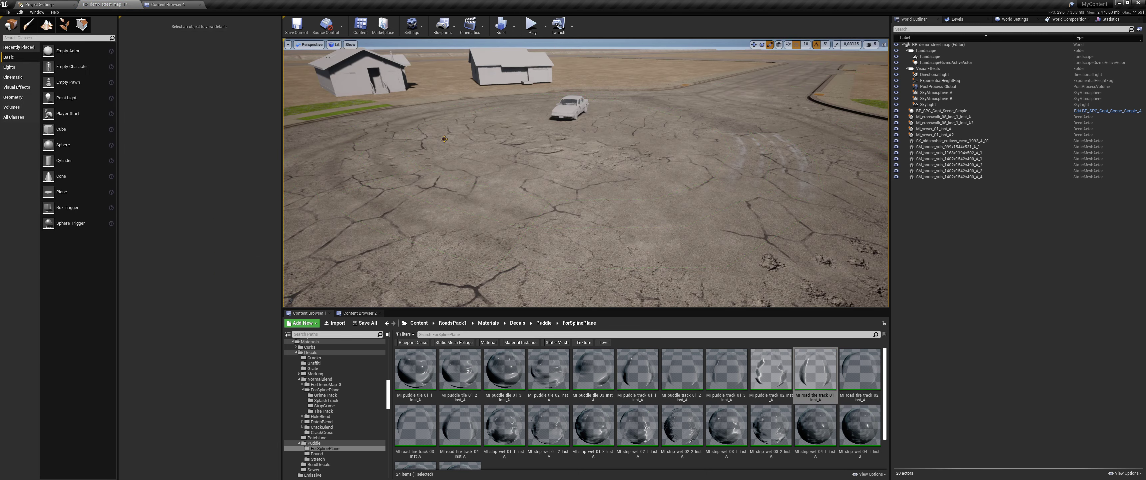
right_drag(444, 139, 559, 154)
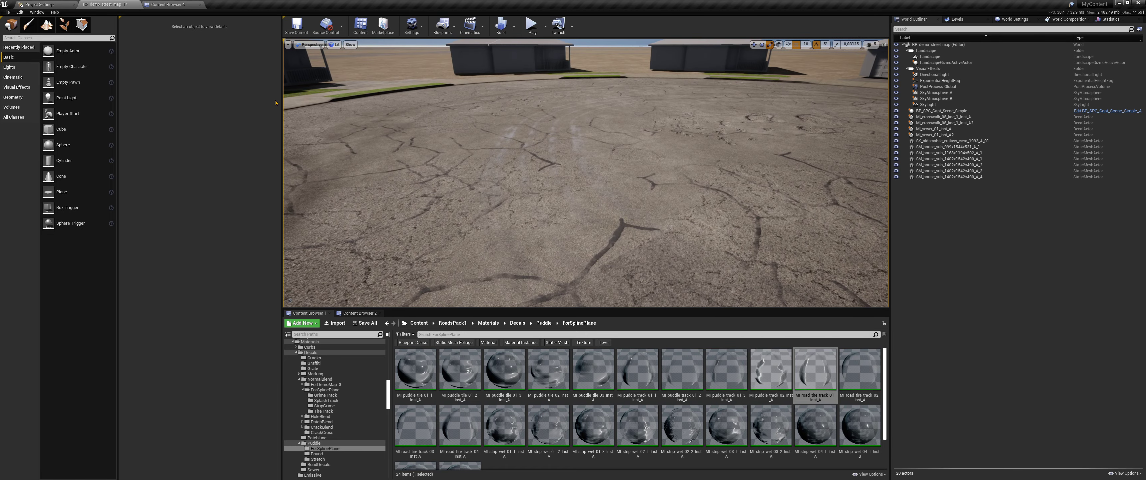
click(47, 24)
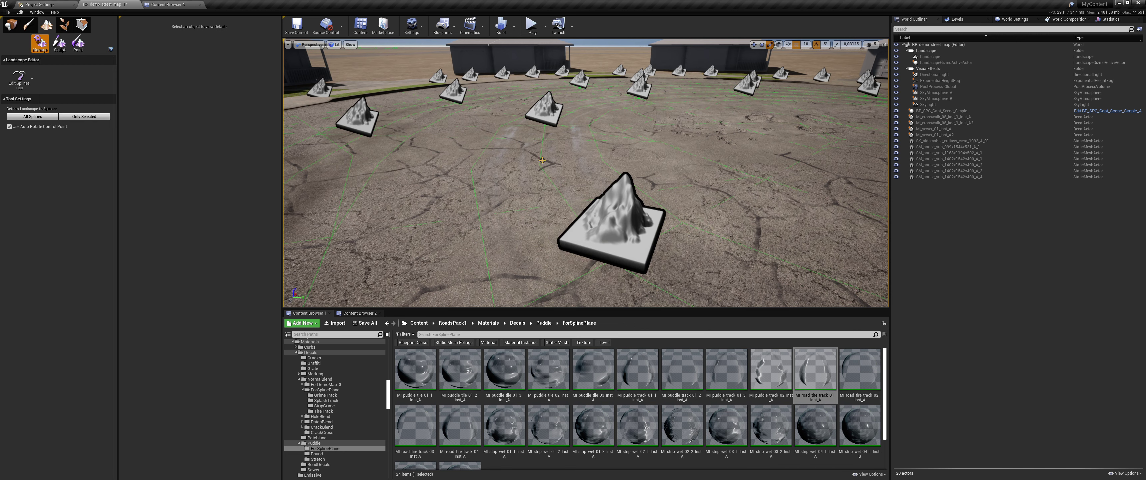
right_drag(552, 170, 566, 189)
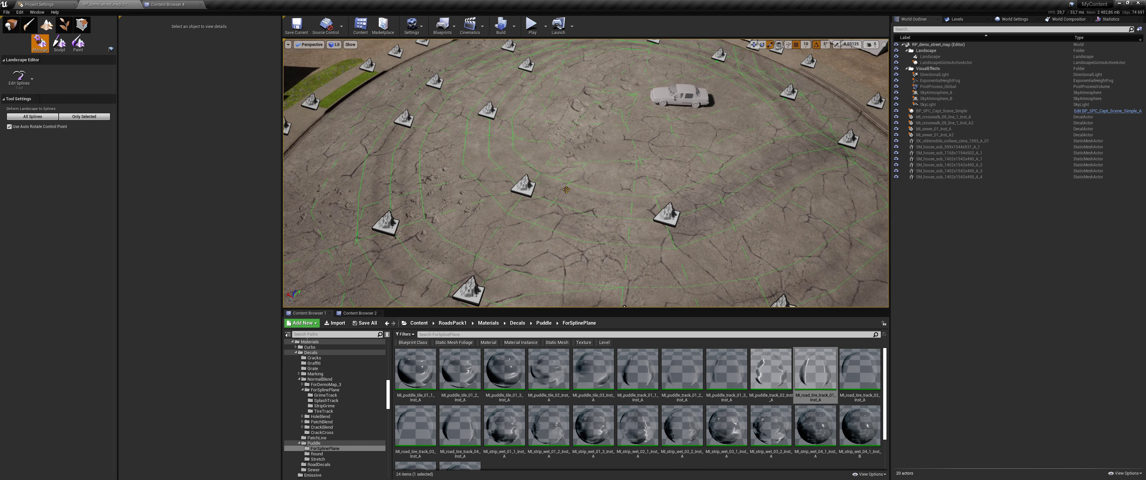
click(596, 192)
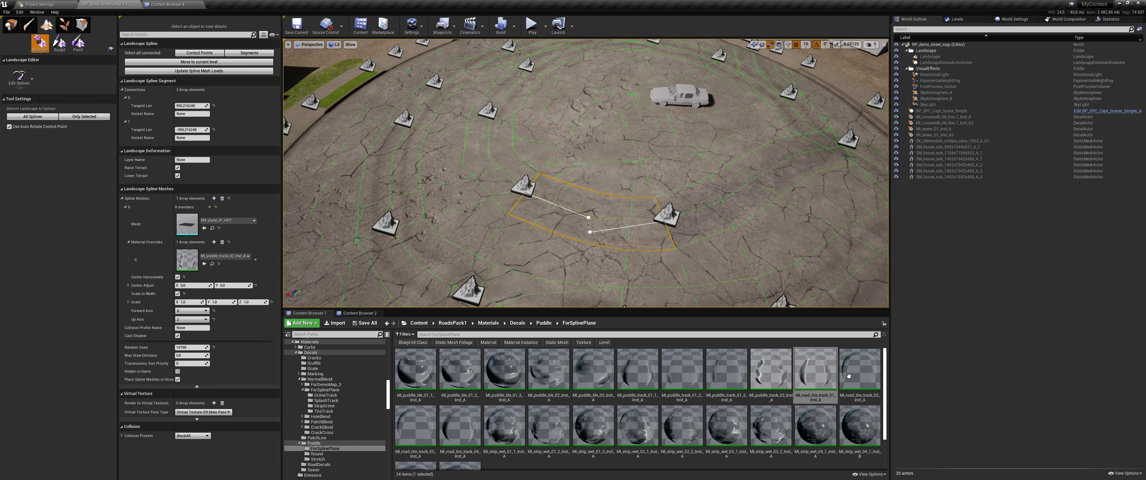
drag(860, 369, 188, 262)
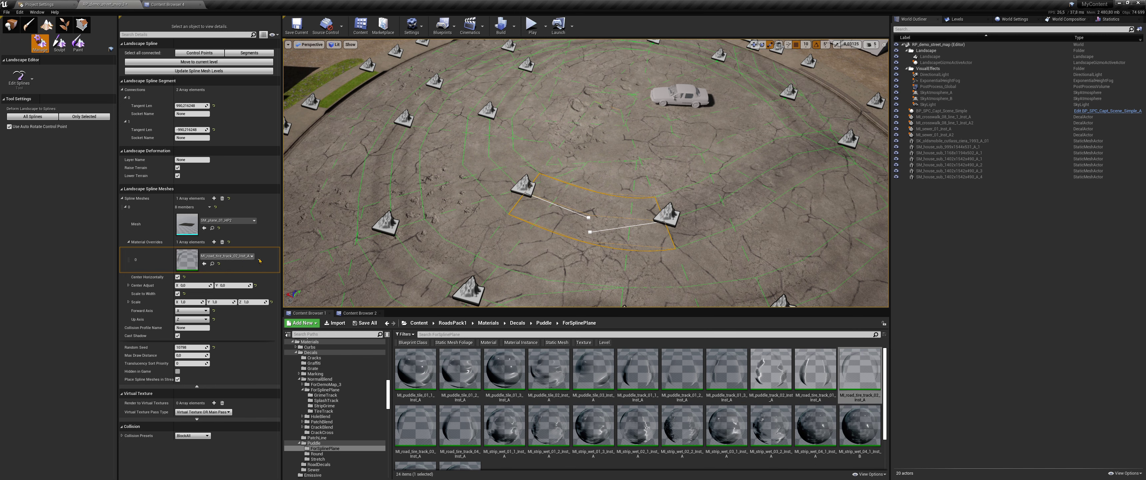
key(g)
right_drag(519, 249, 583, 222)
key(w)
key(e)
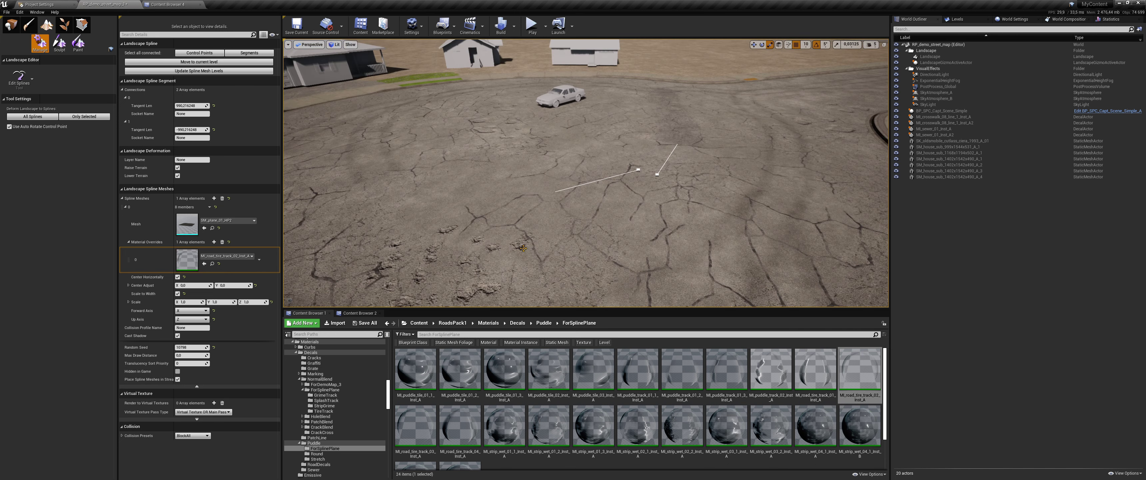
key(g)
Step: Place the MI_crosswalk_09_line_1_Inst_A decal from Materials/Decals/Marking/Crosswalk on the road between the two orange curb ramps
click(12, 33)
right_drag(529, 178, 558, 180)
key(w)
right_drag(438, 134, 561, 193)
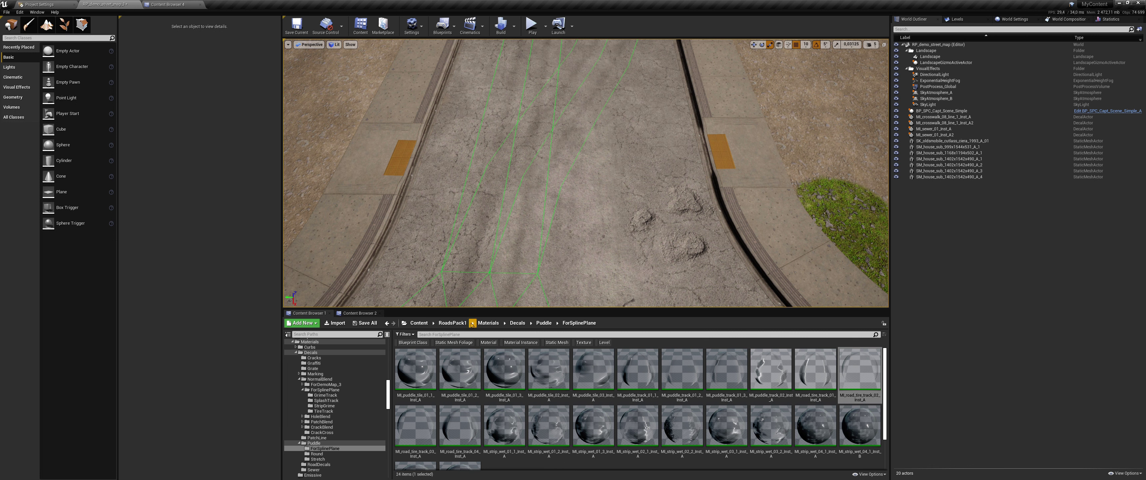
click(488, 323)
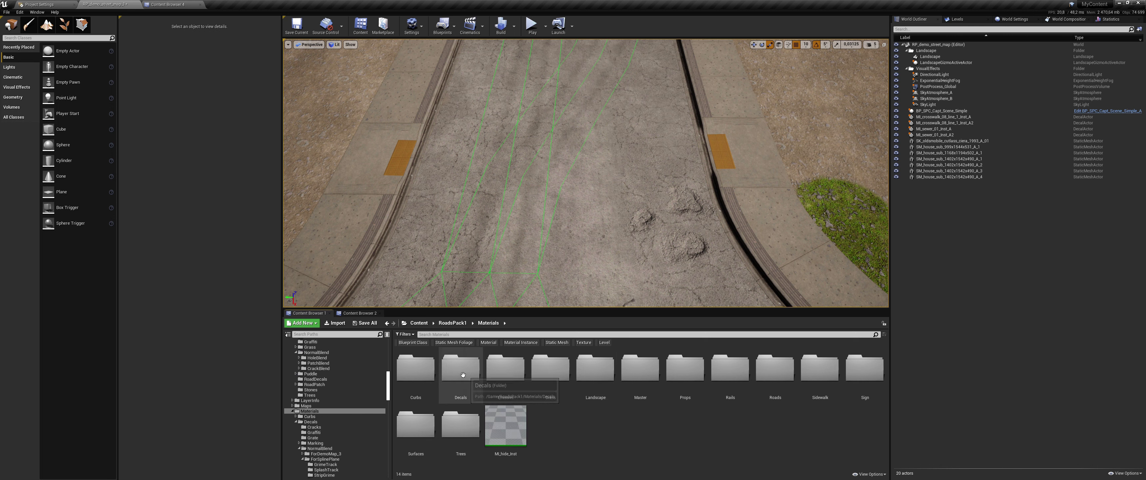
double_click(462, 374)
double_click(508, 373)
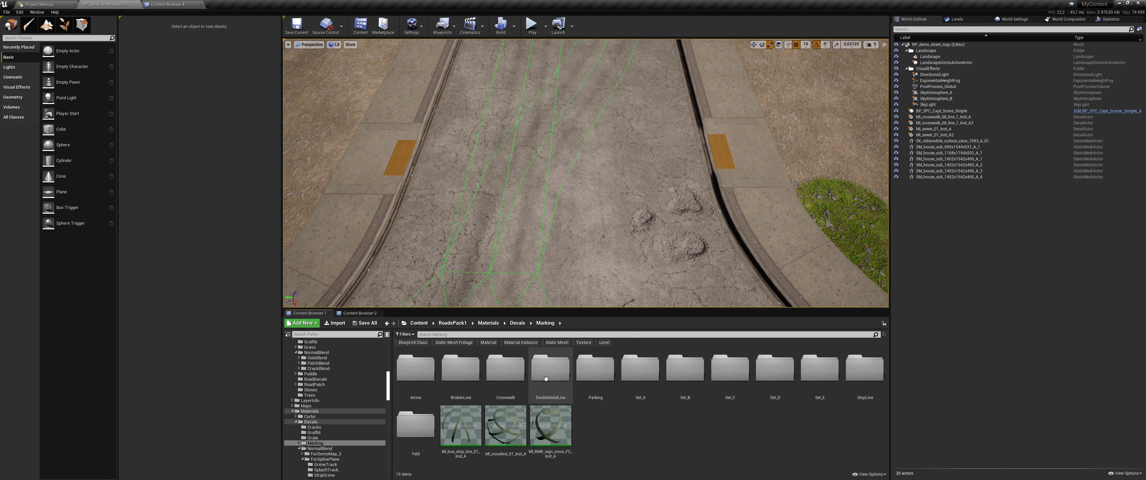
double_click(509, 375)
click(726, 370)
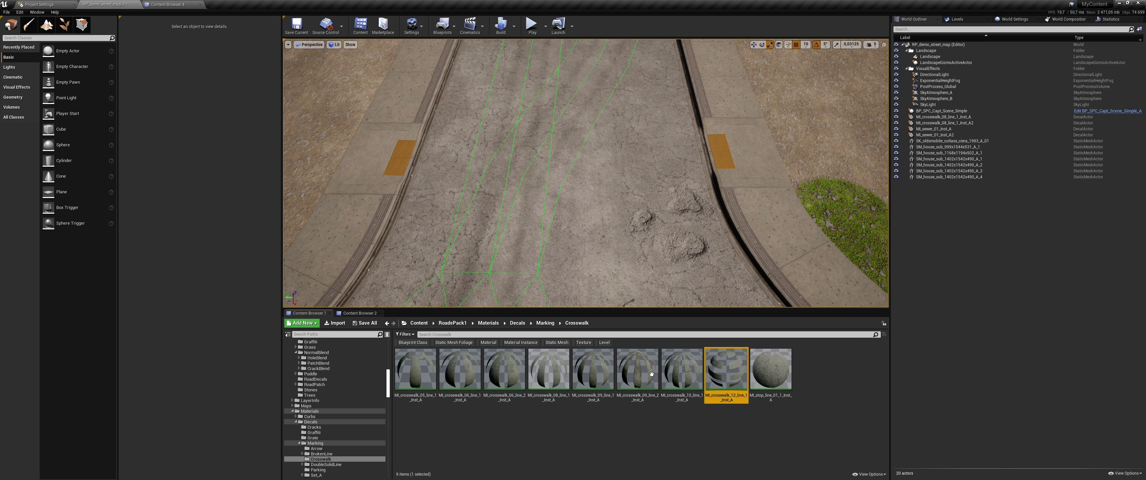
drag(593, 369, 529, 189)
Step: Stretch the crosswalk decal from curb to curb, reduce its projection depth and centre it between the orange ramps
key(e)
key(r)
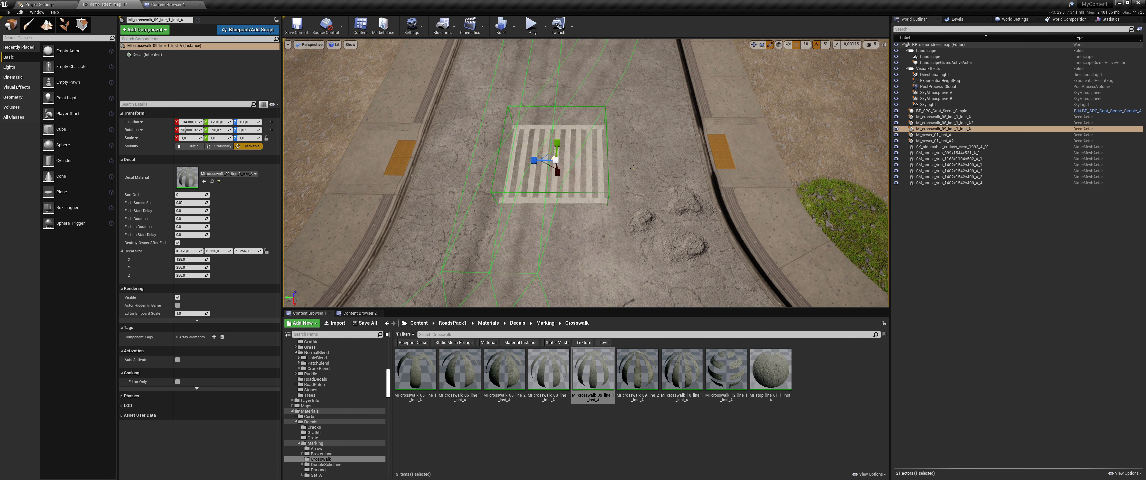
drag(247, 251, 276, 250)
drag(556, 160, 558, 160)
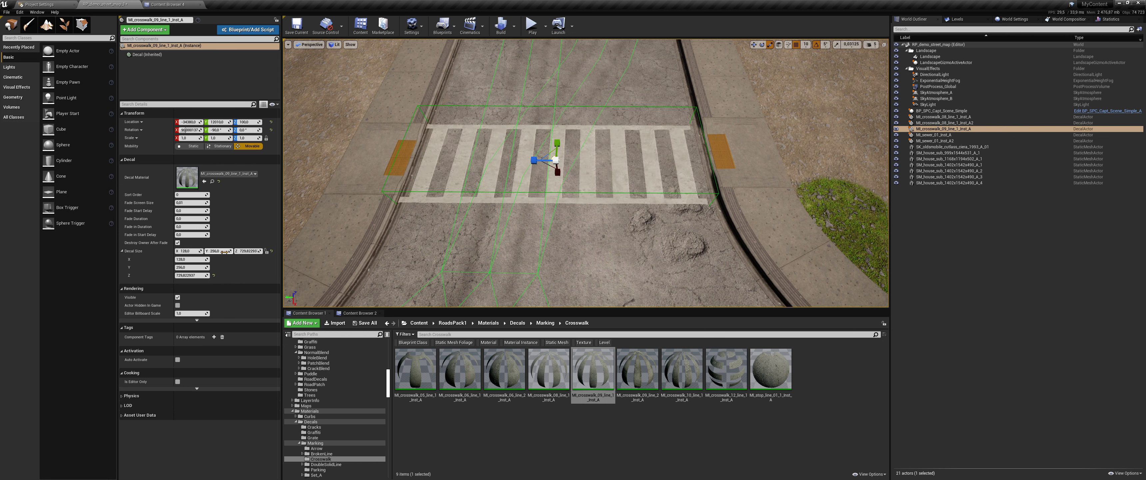
drag(217, 252, 251, 251)
key(w)
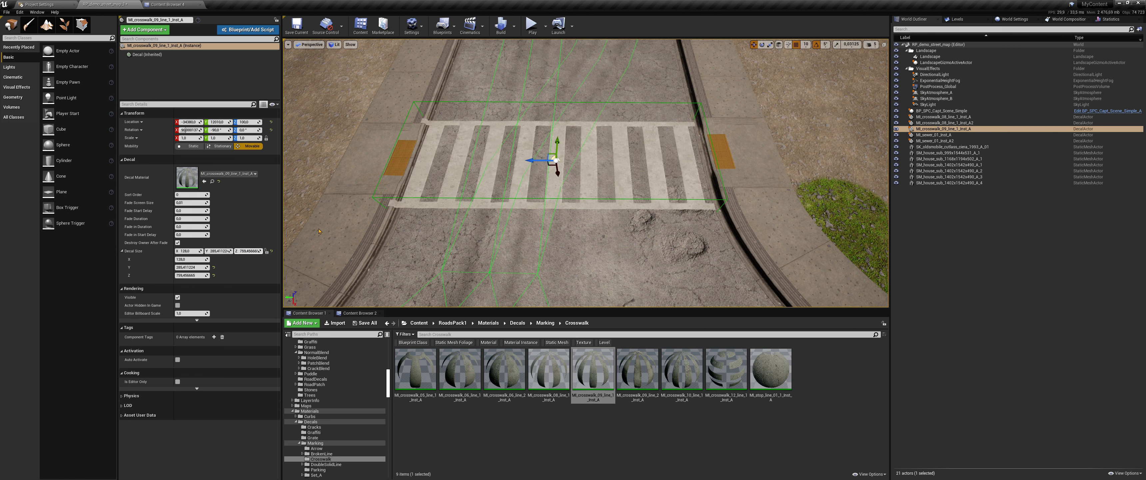
drag(527, 160, 532, 160)
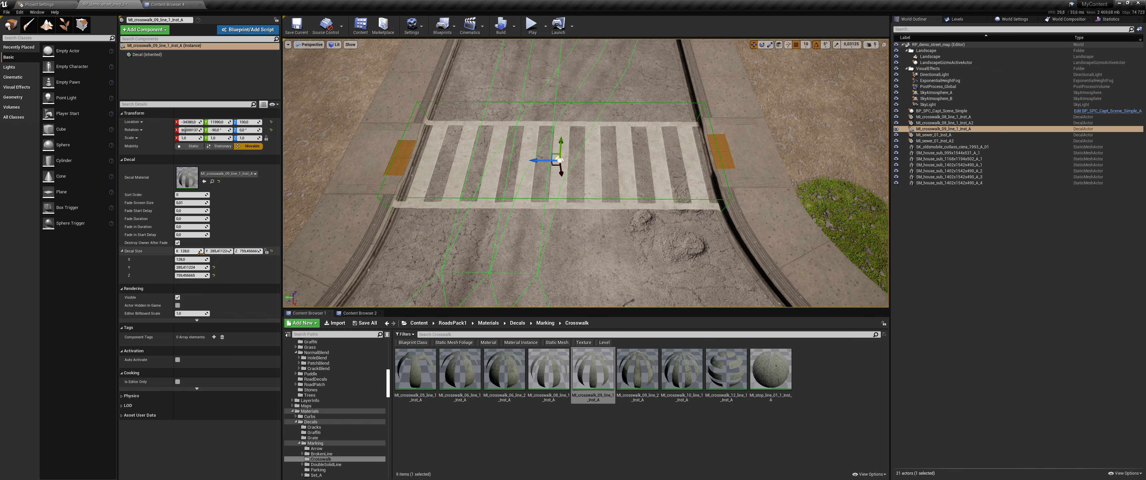
key(a)
right_drag(551, 197, 695, 178)
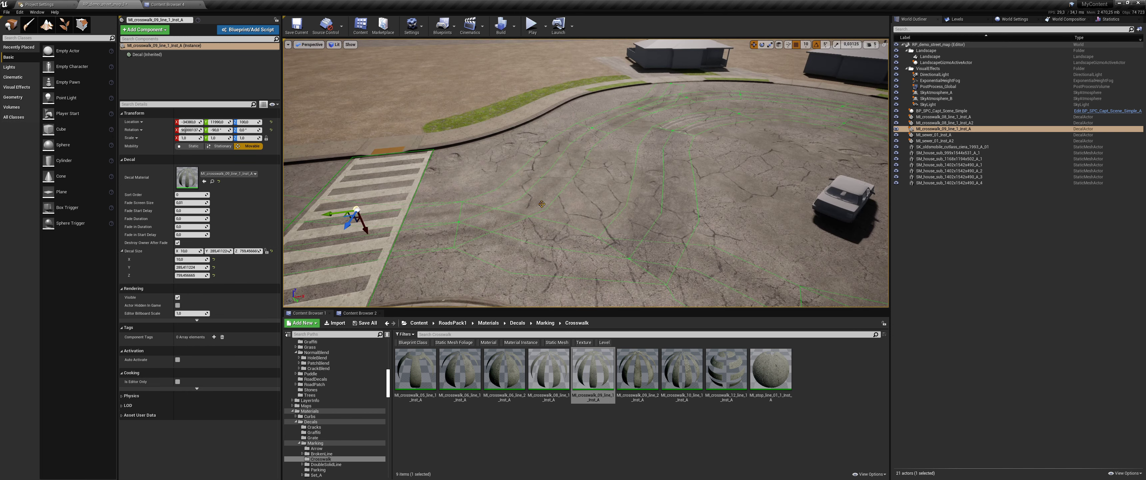
Step: Examine the crosswalk, curbs and cul-de-sac from several angles, including the sidewalk spline segment beside the grass strip
click(551, 197)
right_drag(560, 165, 551, 142)
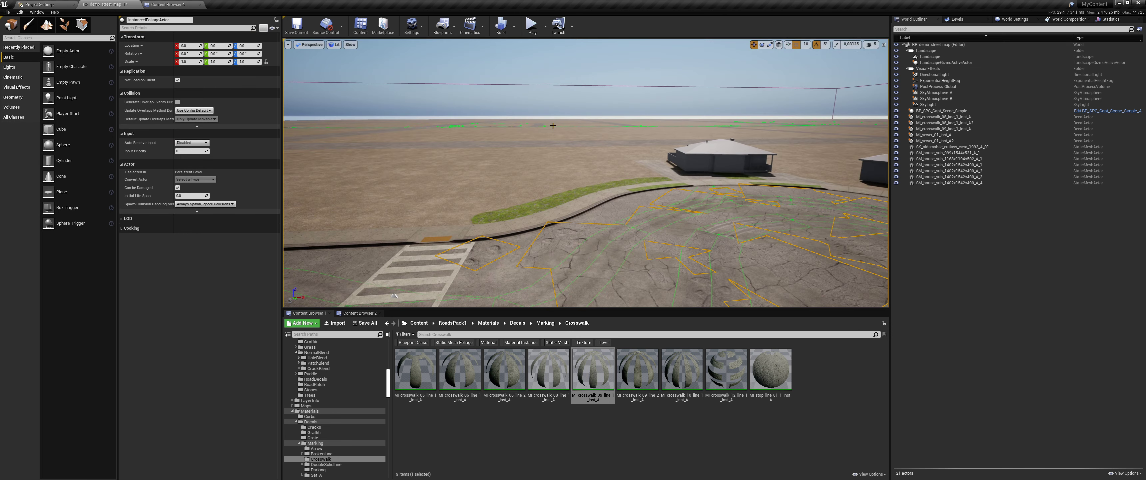
click(559, 107)
key(a)
right_drag(559, 107, 686, 122)
right_drag(665, 206, 723, 228)
key(w)
key(s)
right_drag(746, 109, 475, 64)
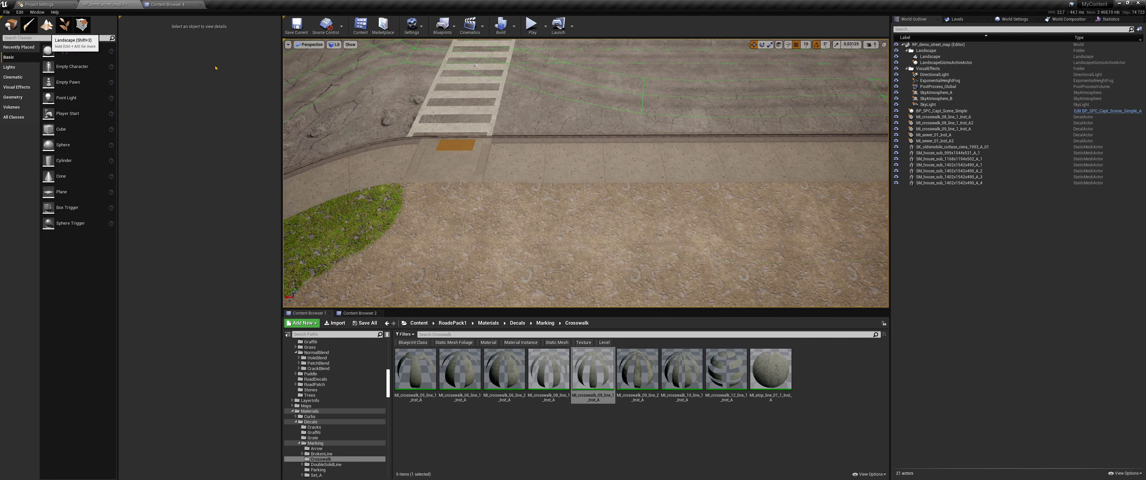
click(46, 24)
click(616, 169)
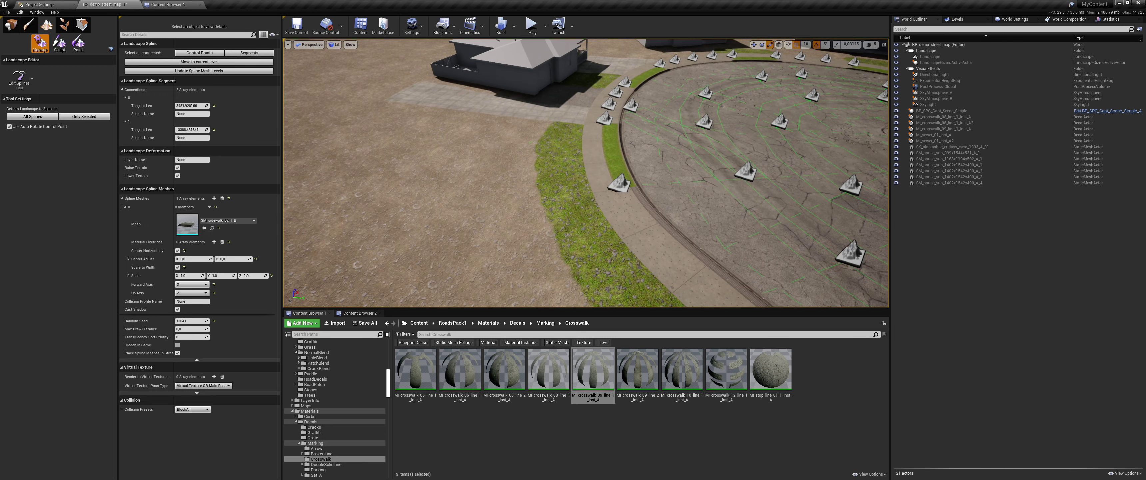
Step: Leave landscape editing and playtest the level, running the character across the cracked cul-de-sac road before ending the session
key(shift+1)
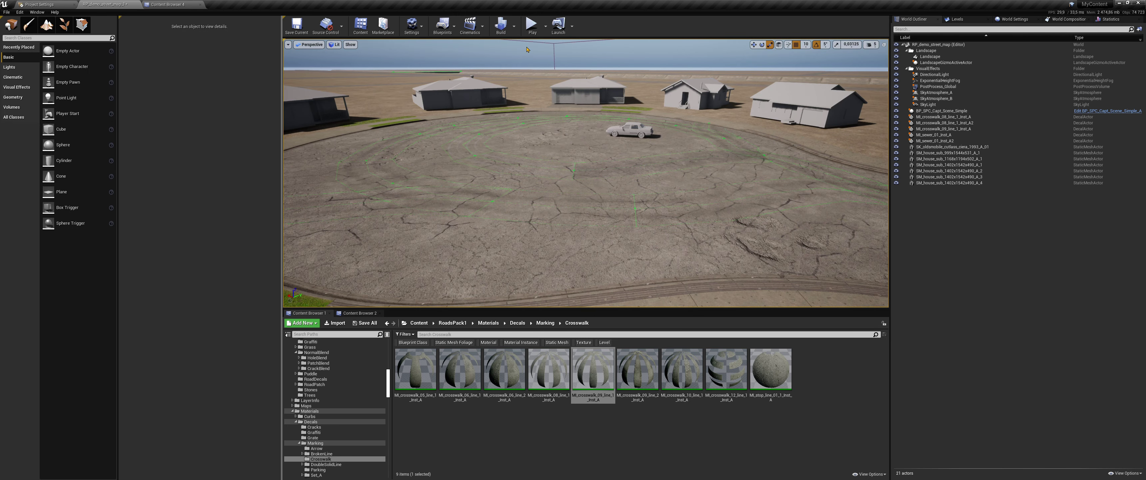
key(alt+p)
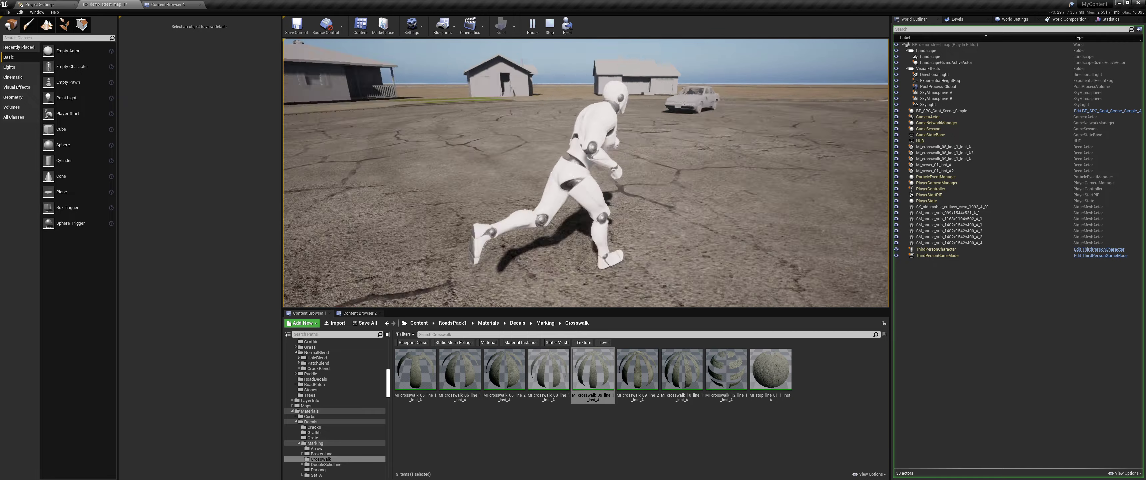
key(Escape)
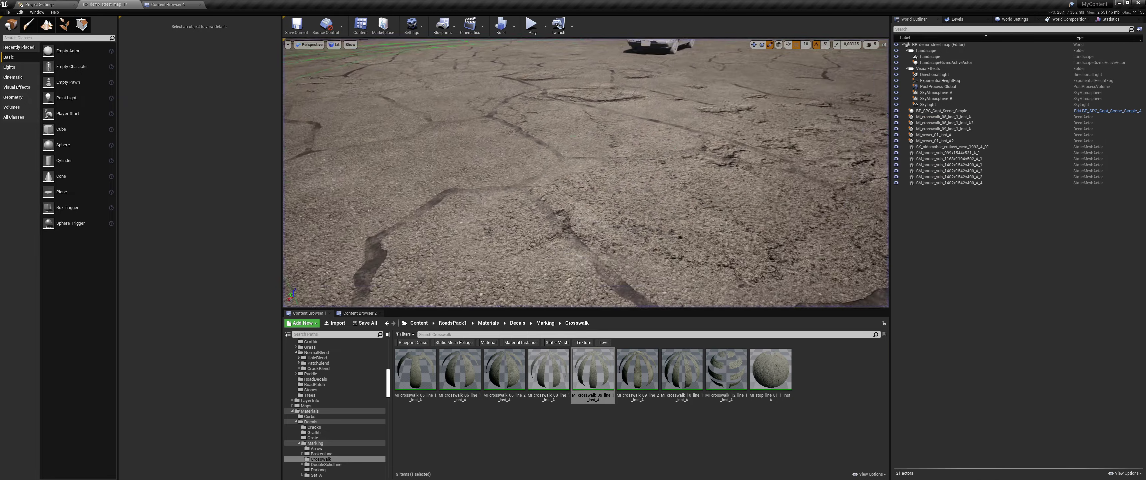